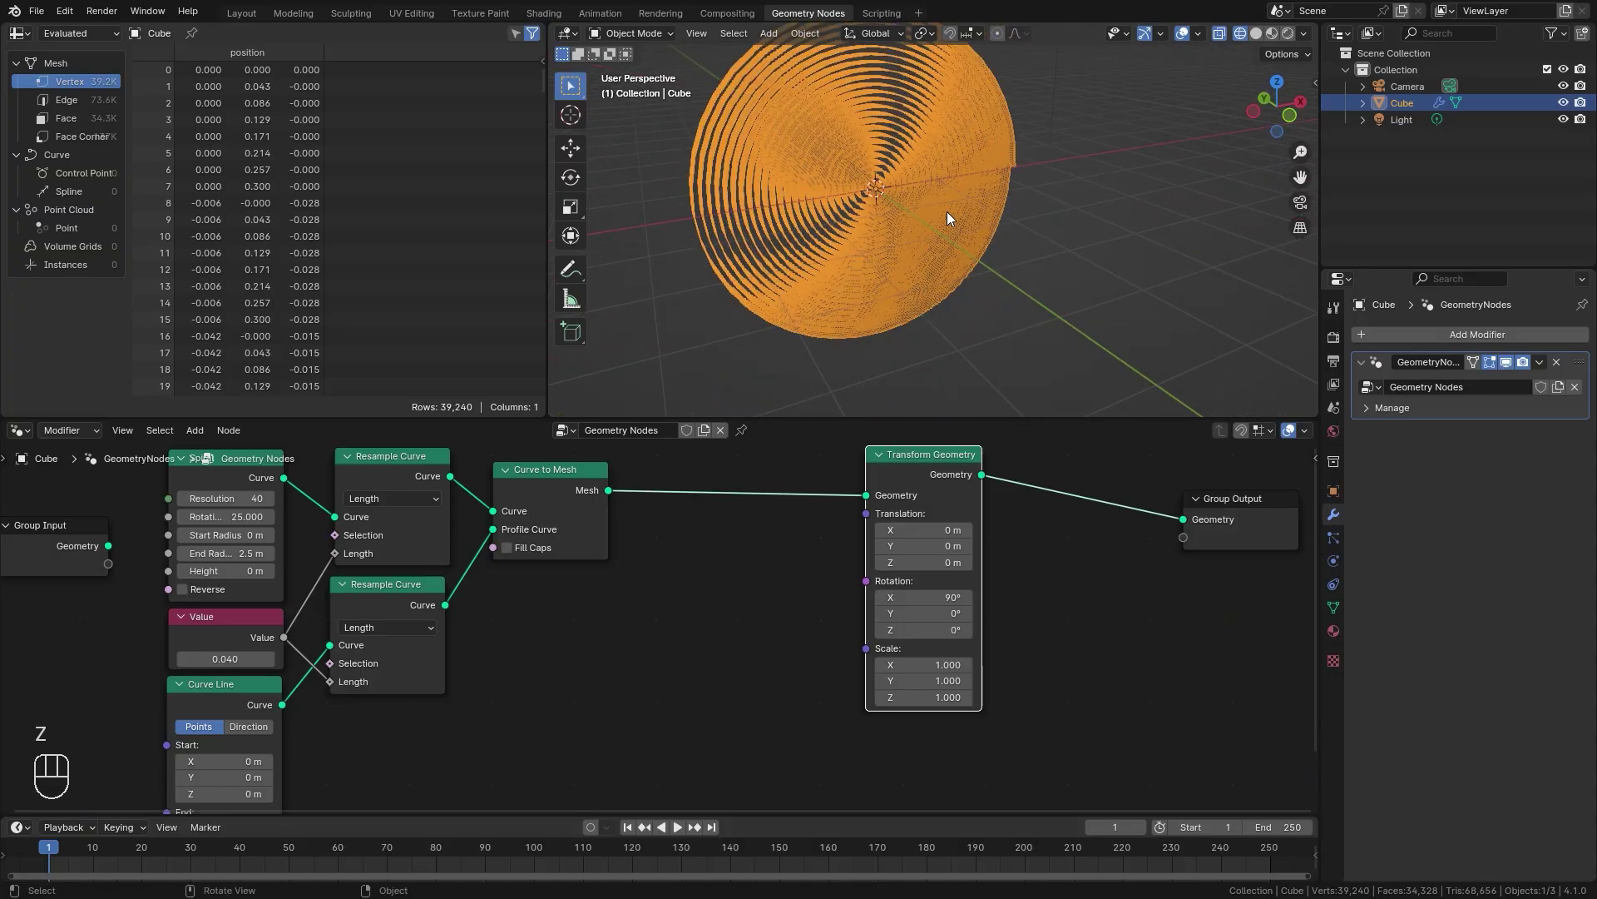
Try scaling the spiral mesh to 0.660 along X in the Transform Geometry node
shift+drag(923, 664, 894, 664)
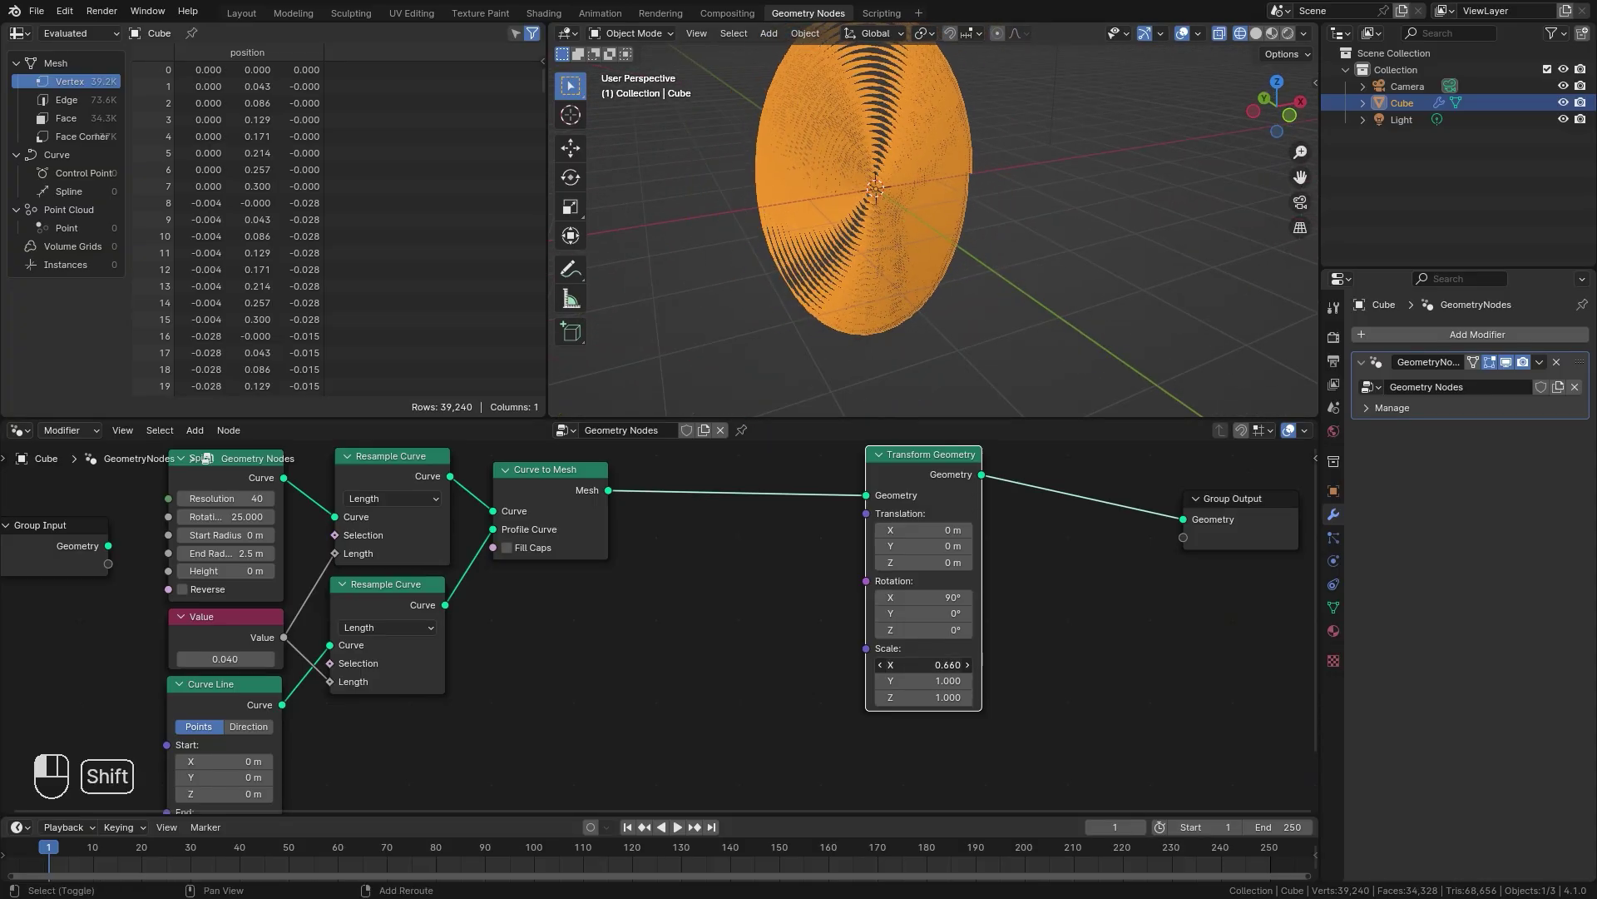
key(BackSpace)
key(BackSpace)
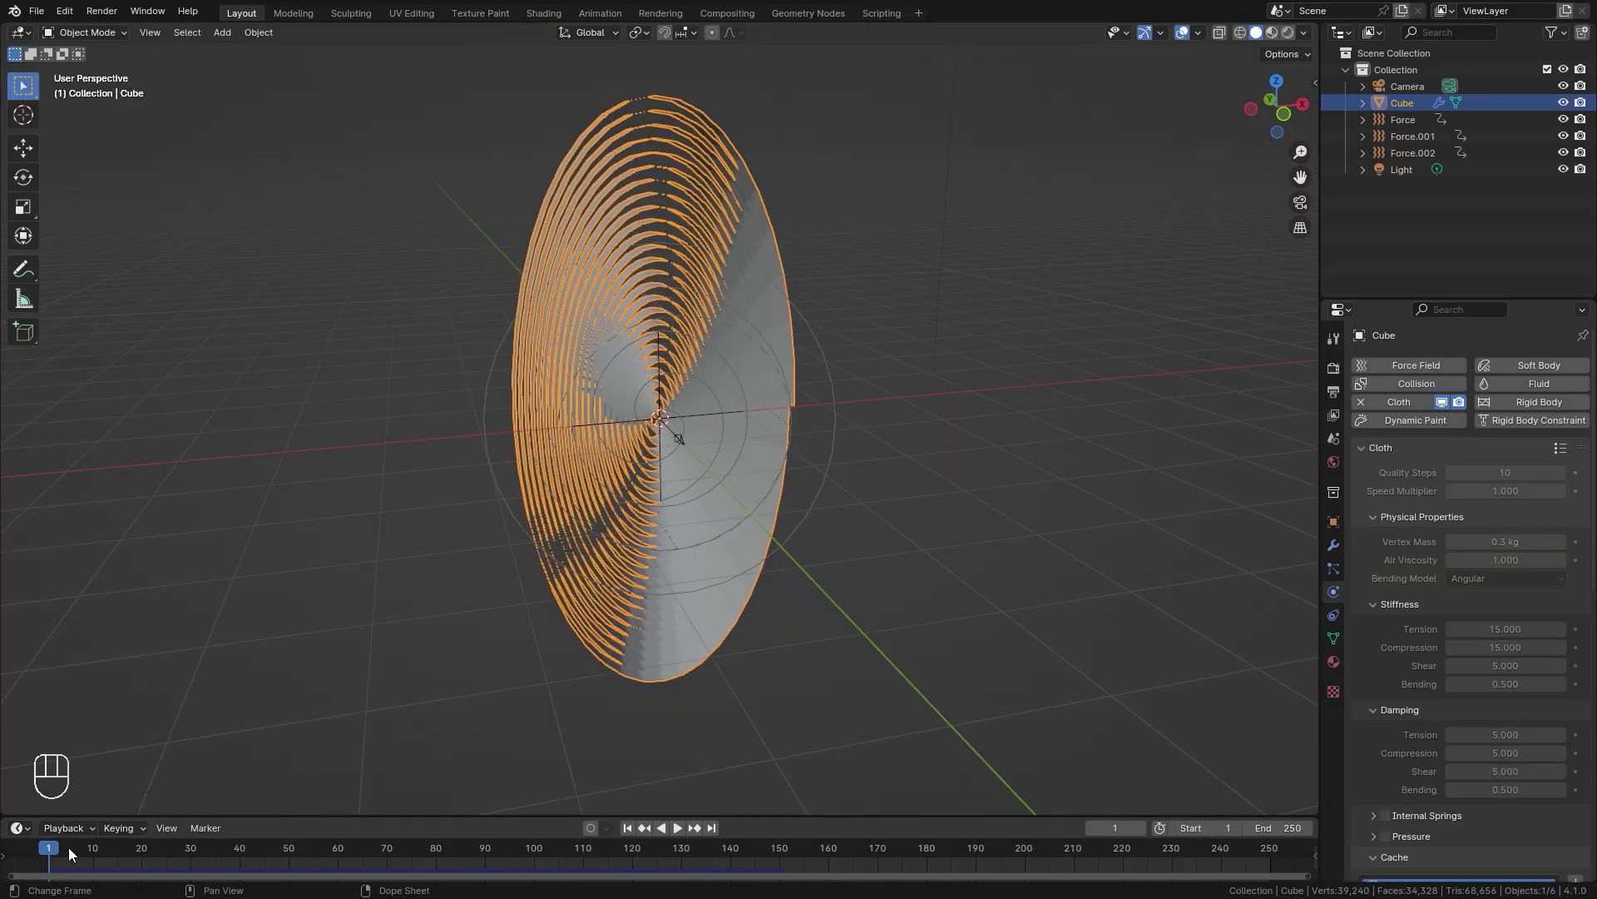
Scrub through the timeline to preview the spiral's cloth simulation and view it from another angle
drag(69, 847, 470, 857)
middle_drag(693, 581, 582, 542)
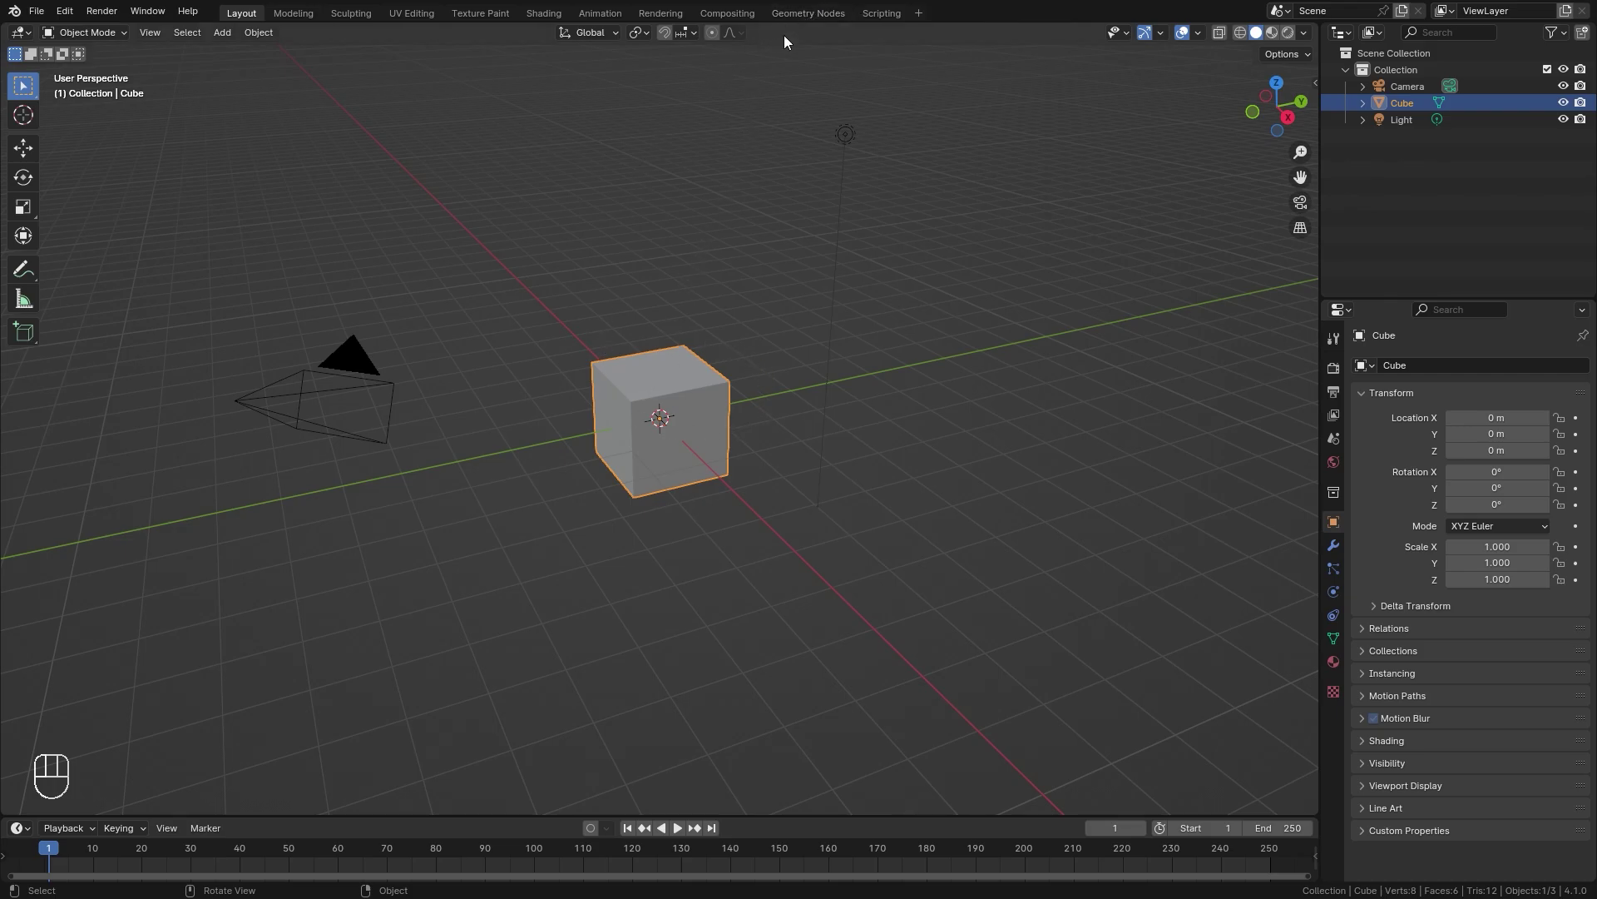
Create a new geometry node tree on the cube in the Geometry Nodes workspace and disconnect Group Input from Group Output
click(801, 14)
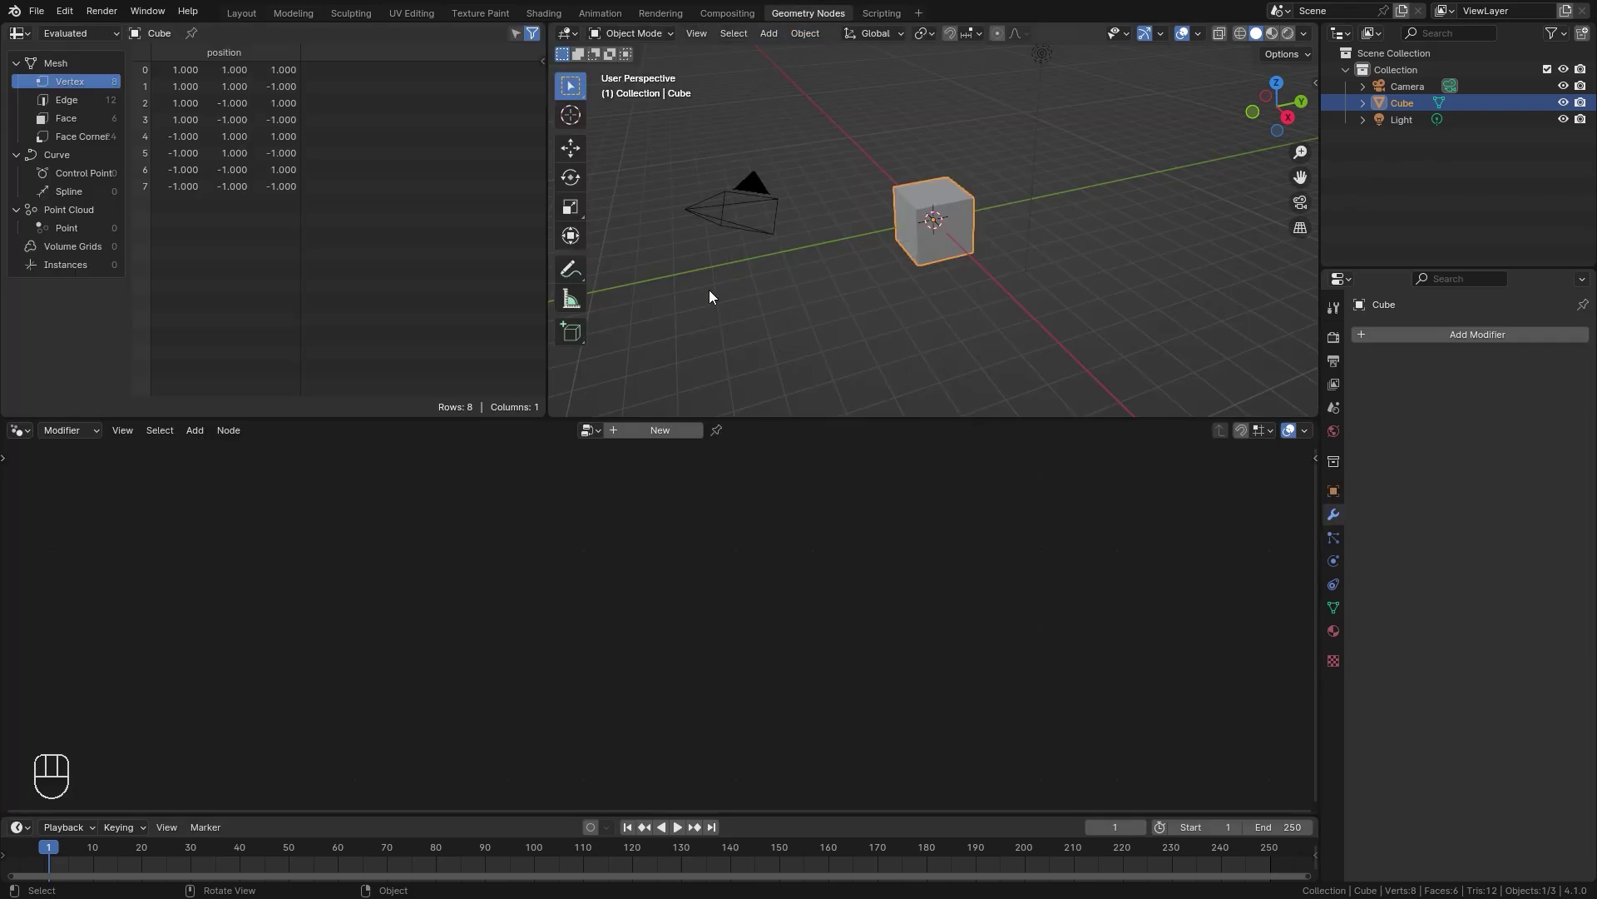
click(667, 431)
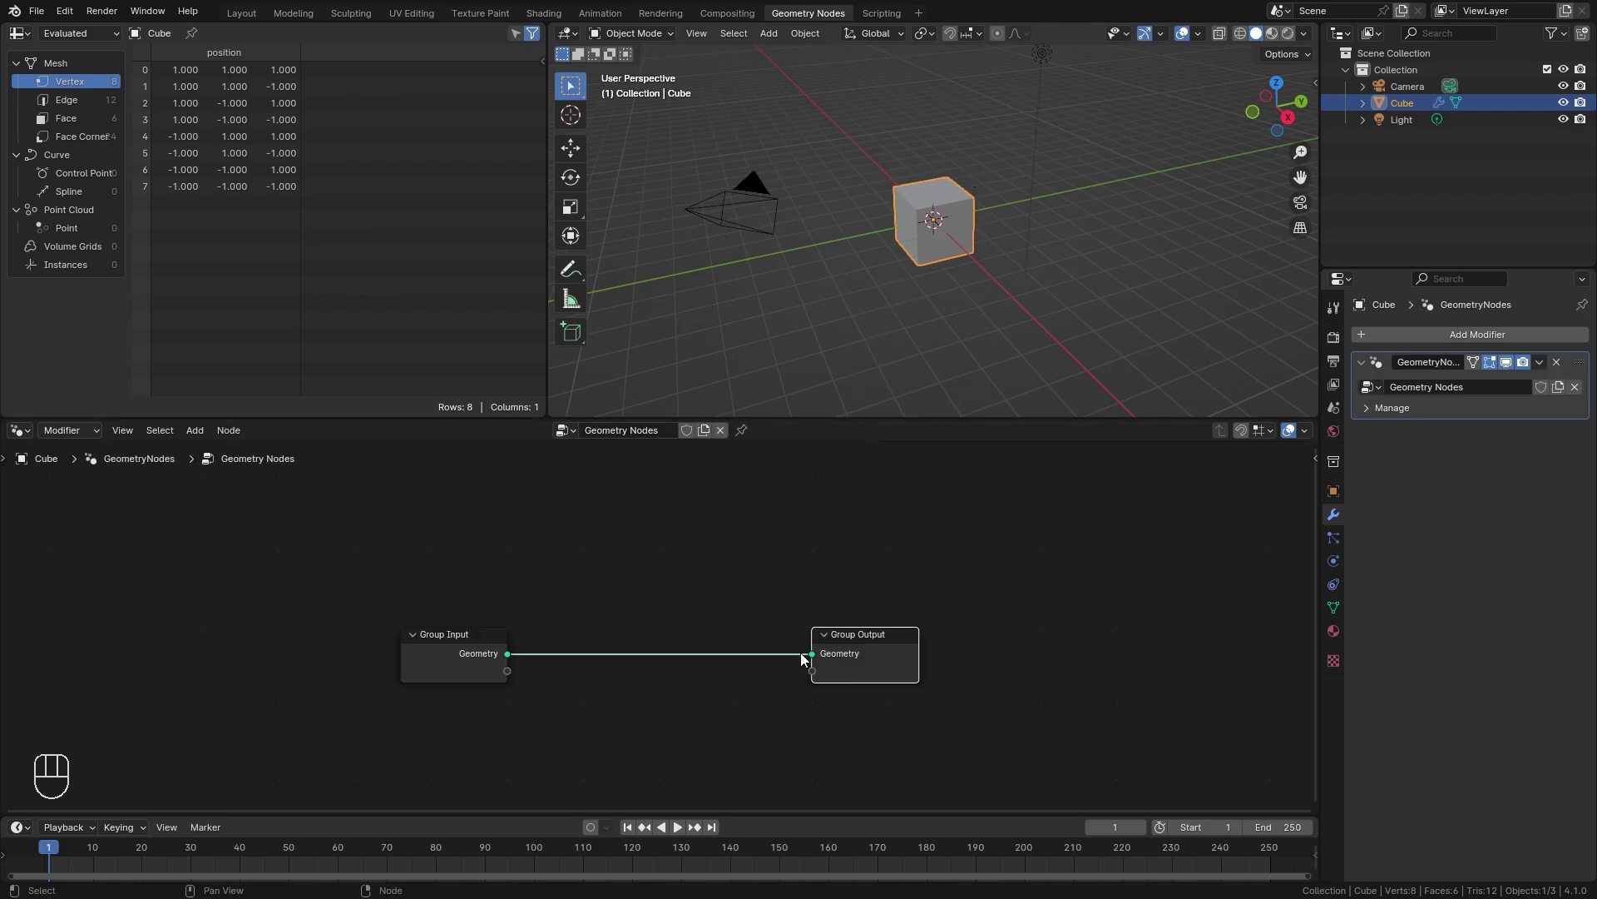
drag(812, 654, 671, 578)
drag(479, 653, 115, 634)
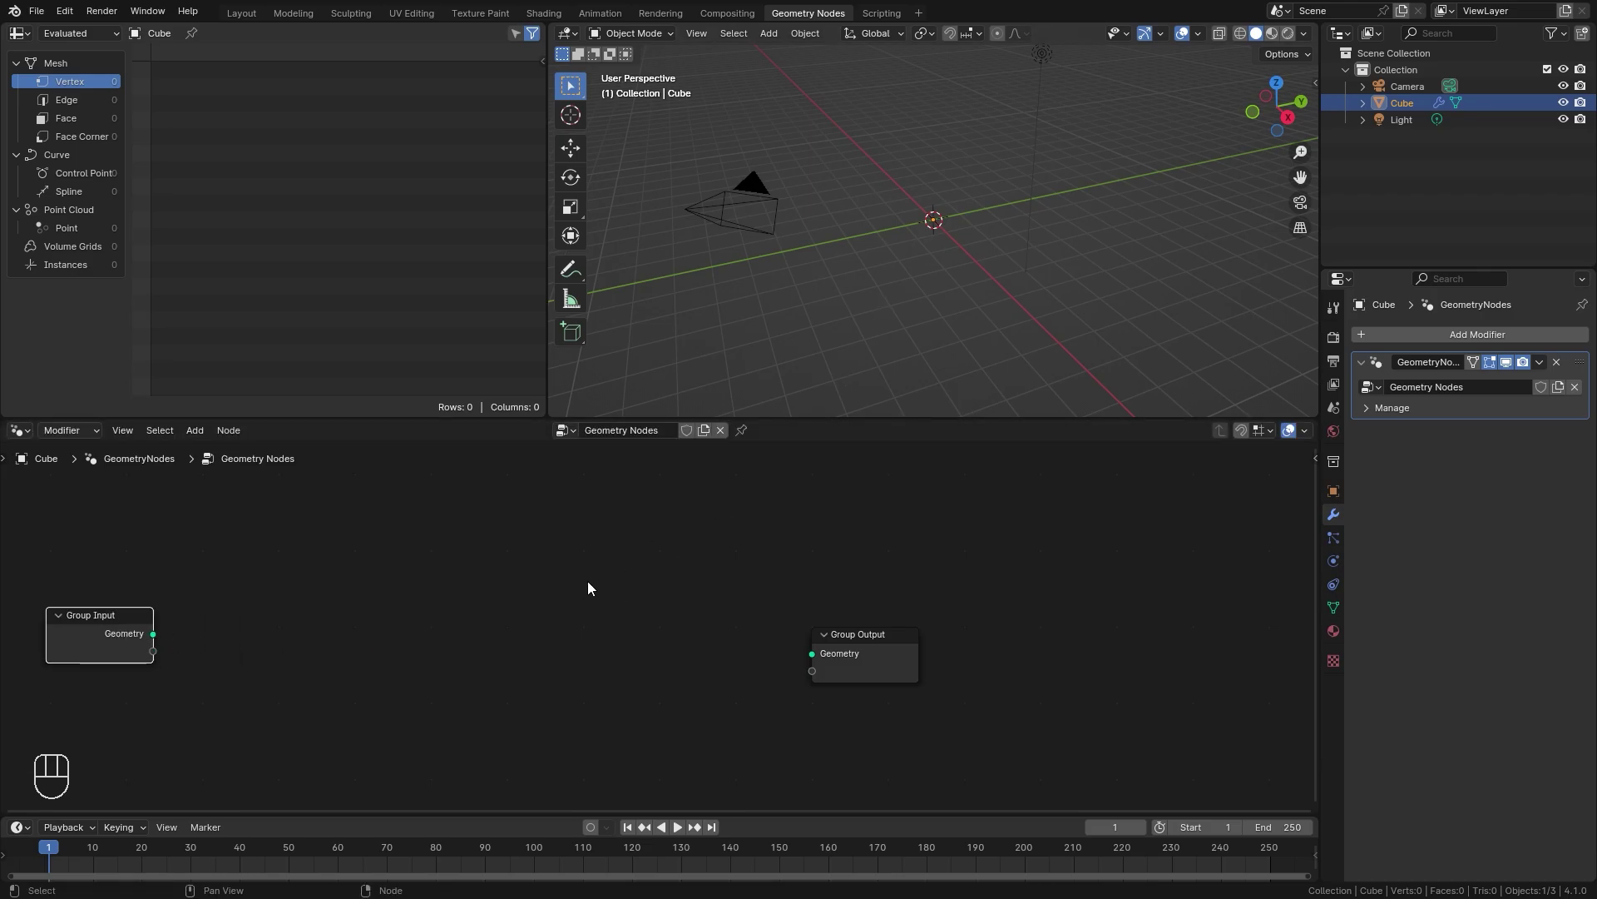
Add a Curve Spiral node beside Group Input and connect its Curve output to the Group Output geometry
key(shift+a)
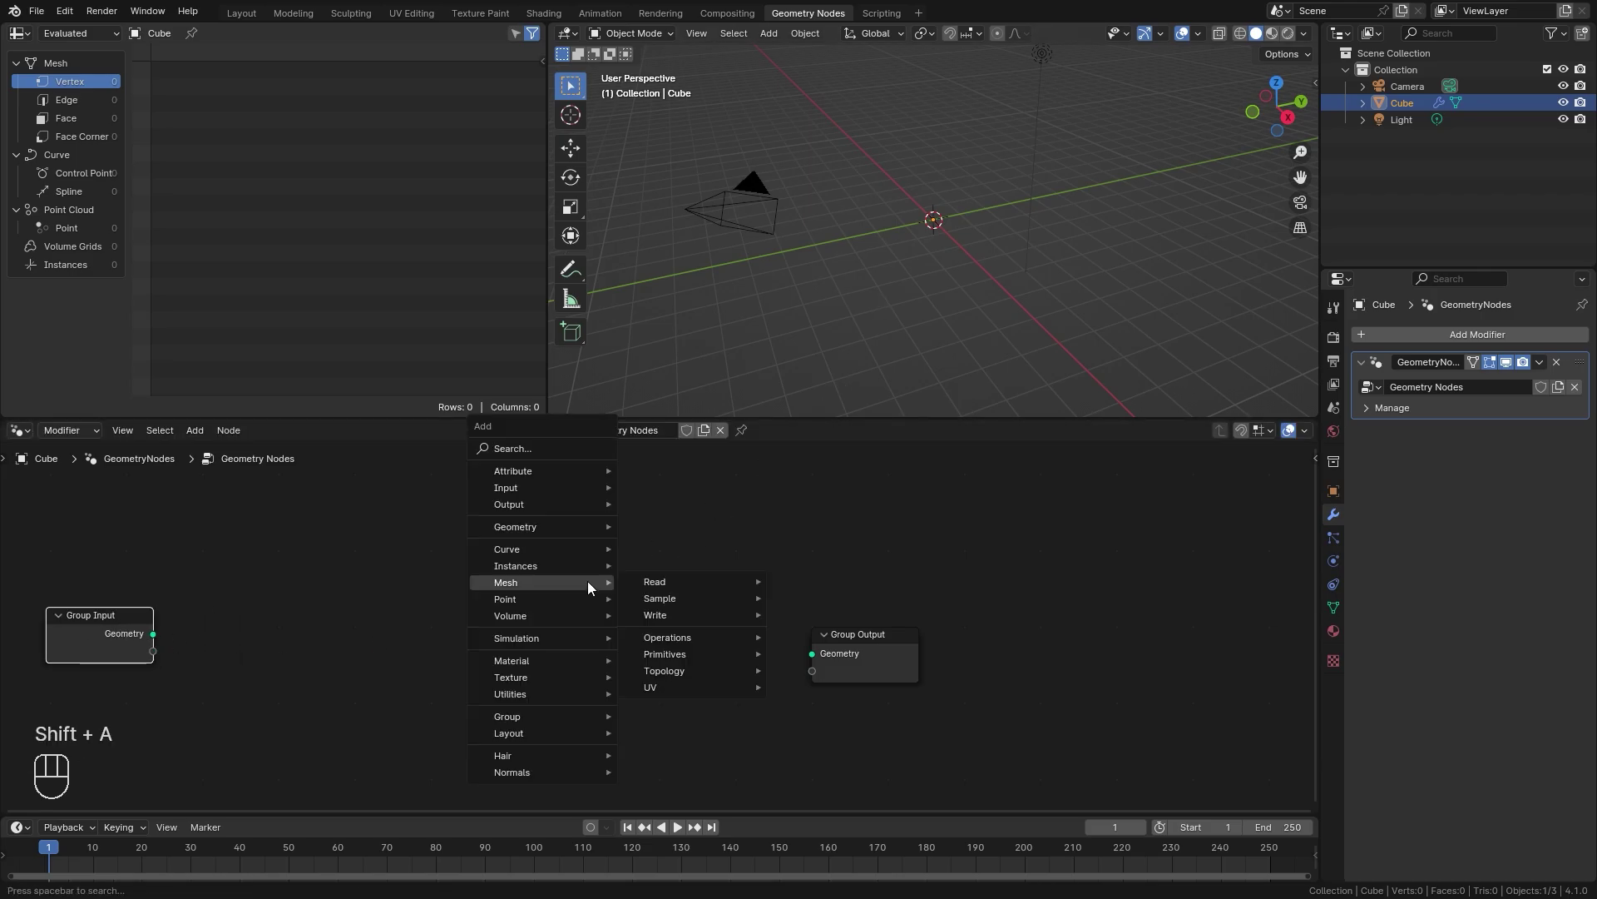
mouse_move(574, 550)
mouse_move(711, 609)
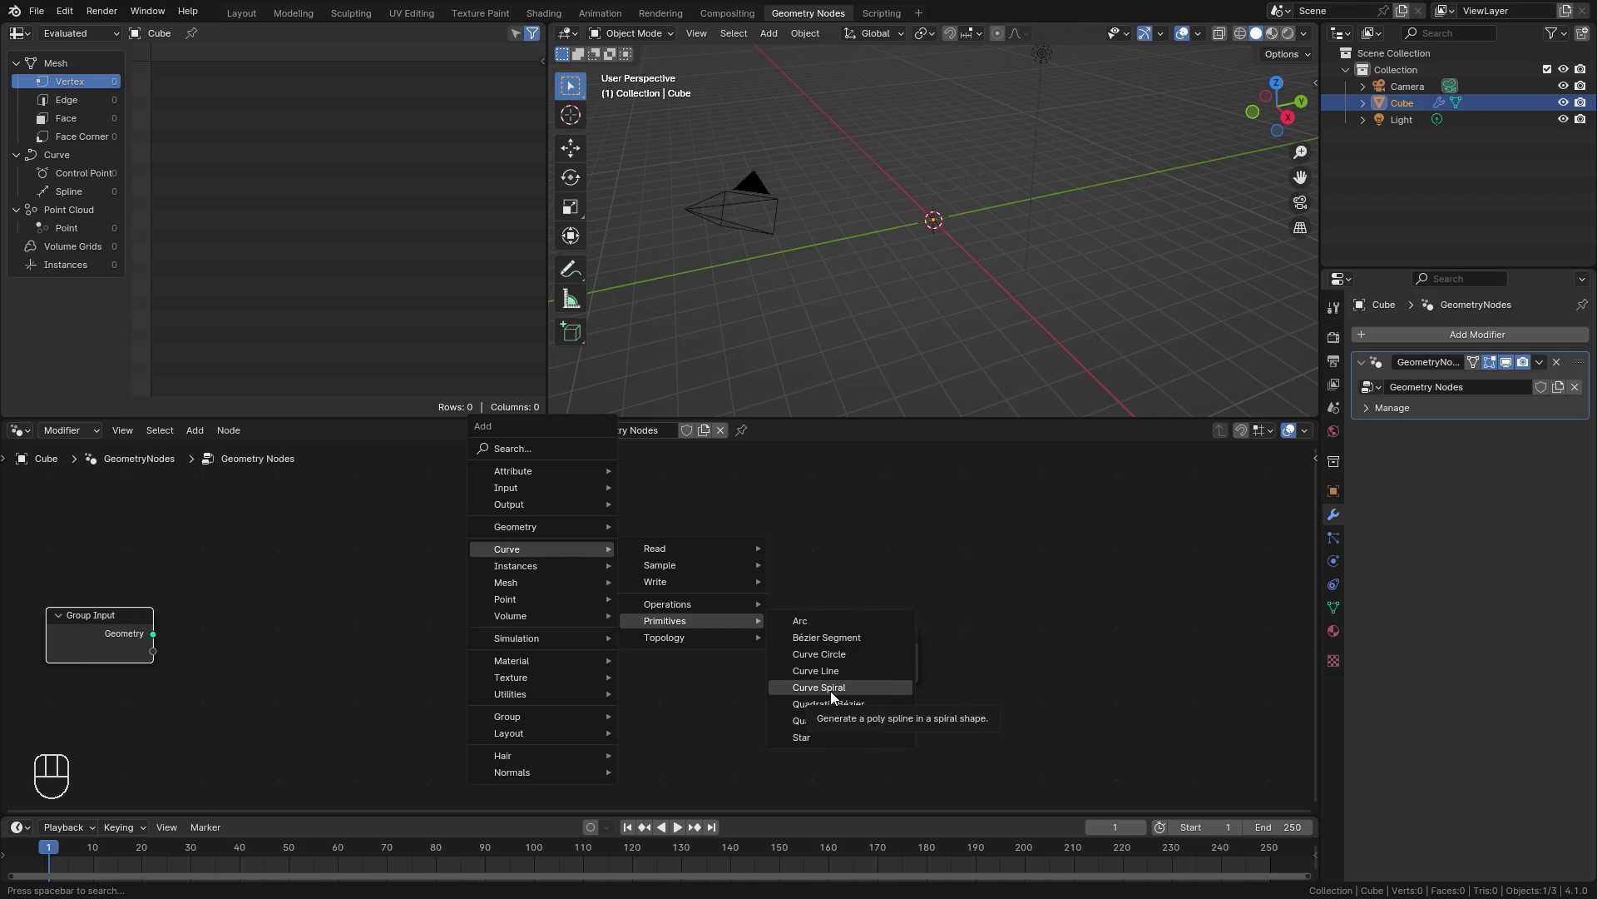
click(830, 690)
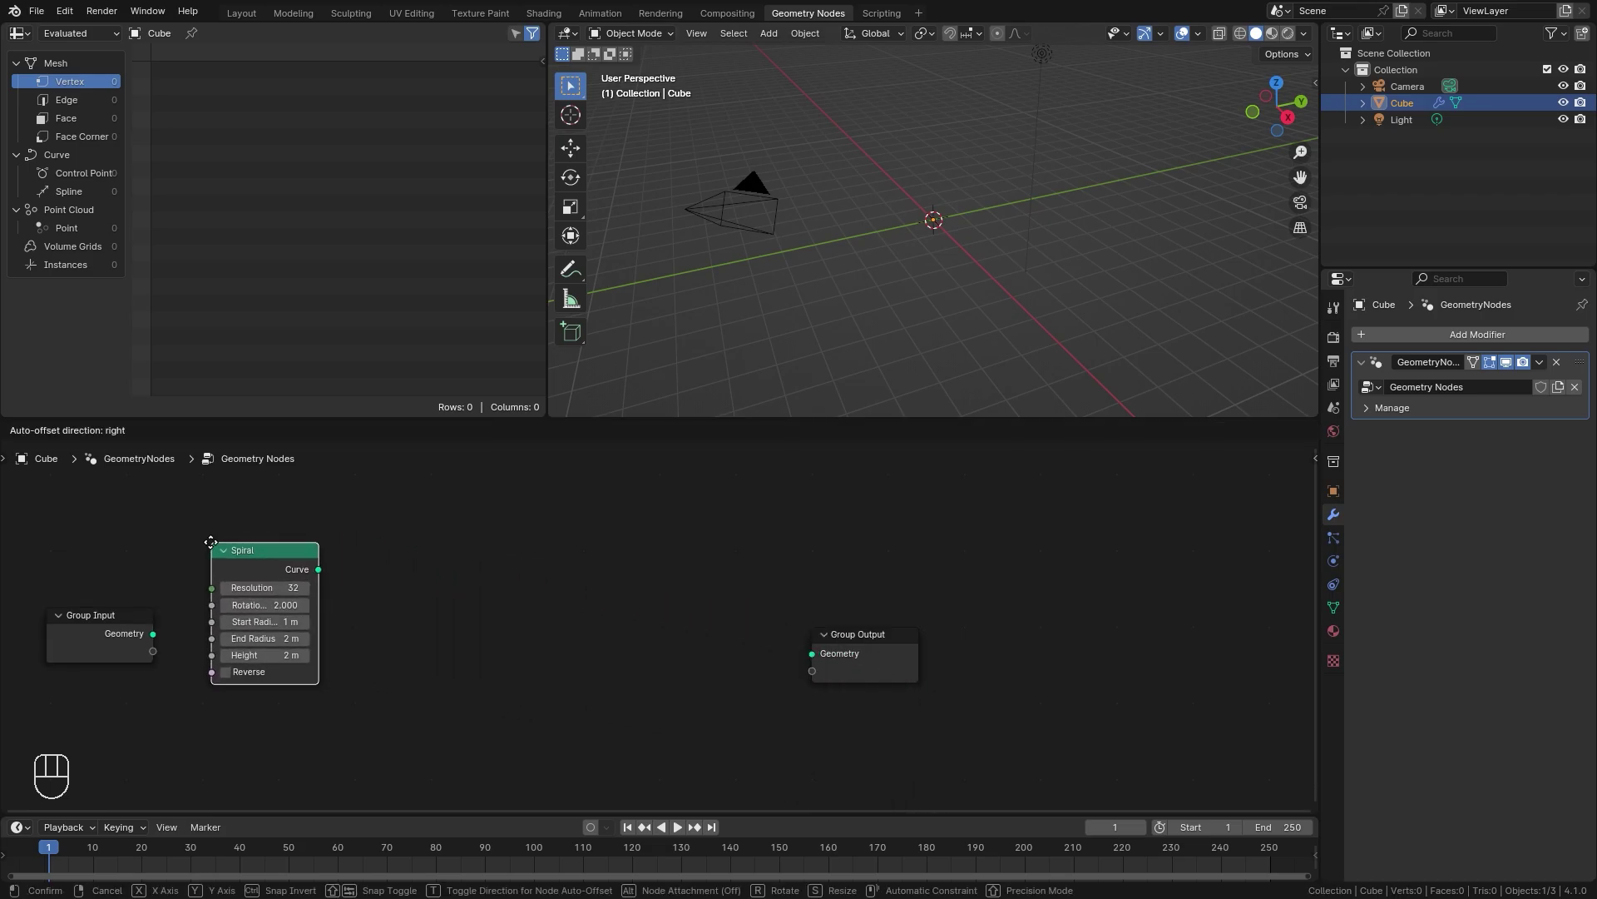
click(209, 543)
drag(314, 570, 806, 657)
Set the Spiral node's resolution to 40 and its rotations to 25
middle_drag(915, 333, 949, 225)
scroll(509, 623, up, 4)
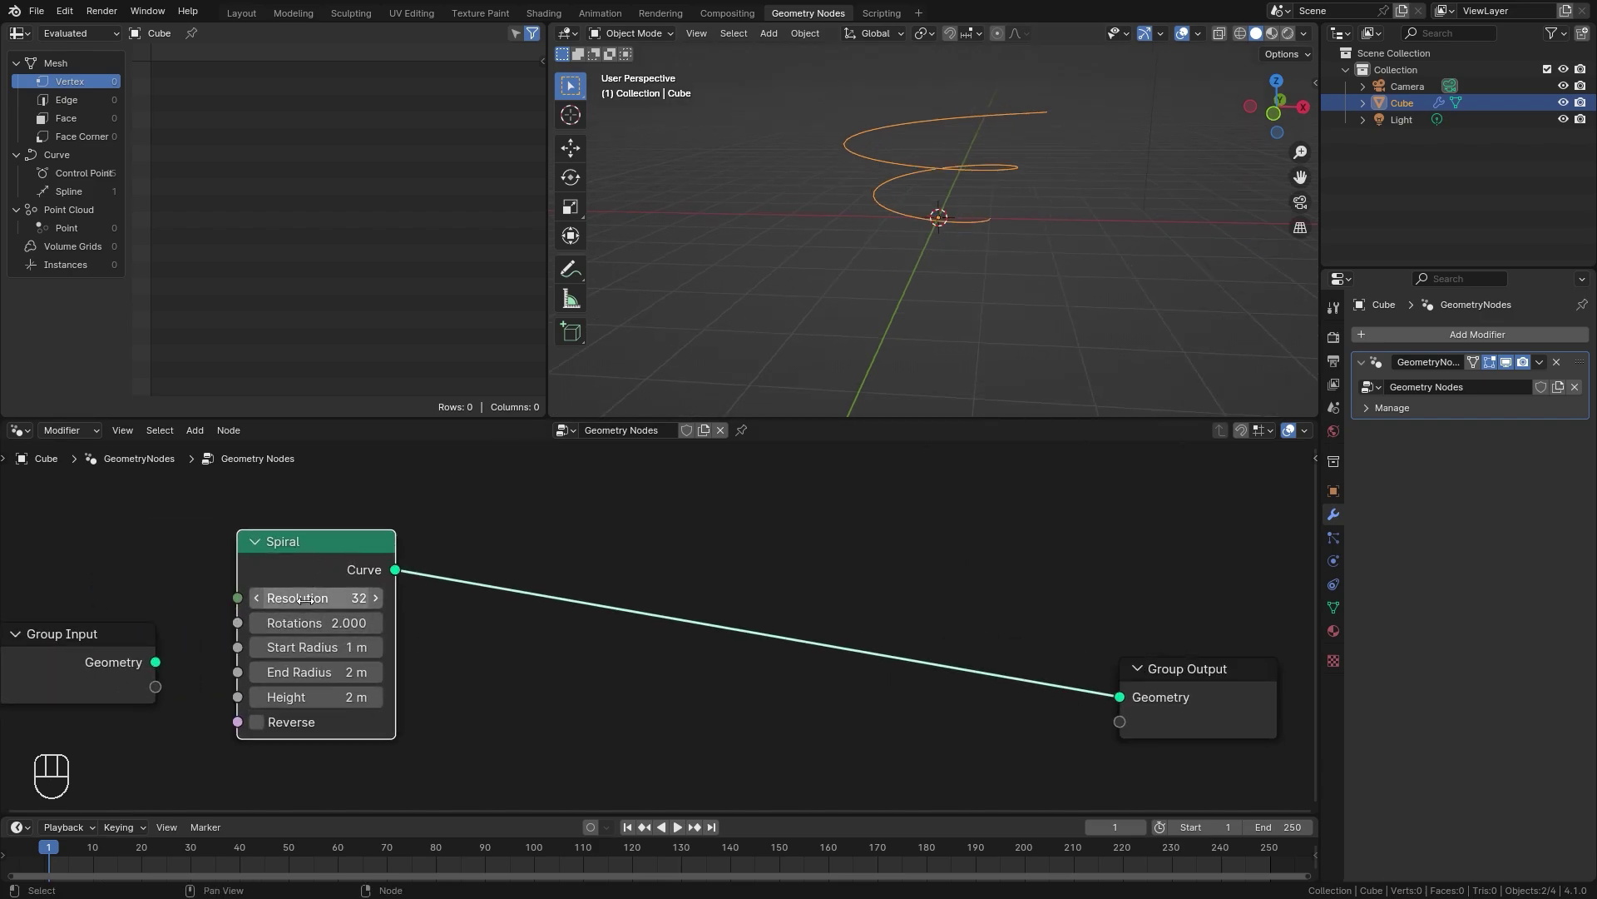
click(305, 601)
text(40)
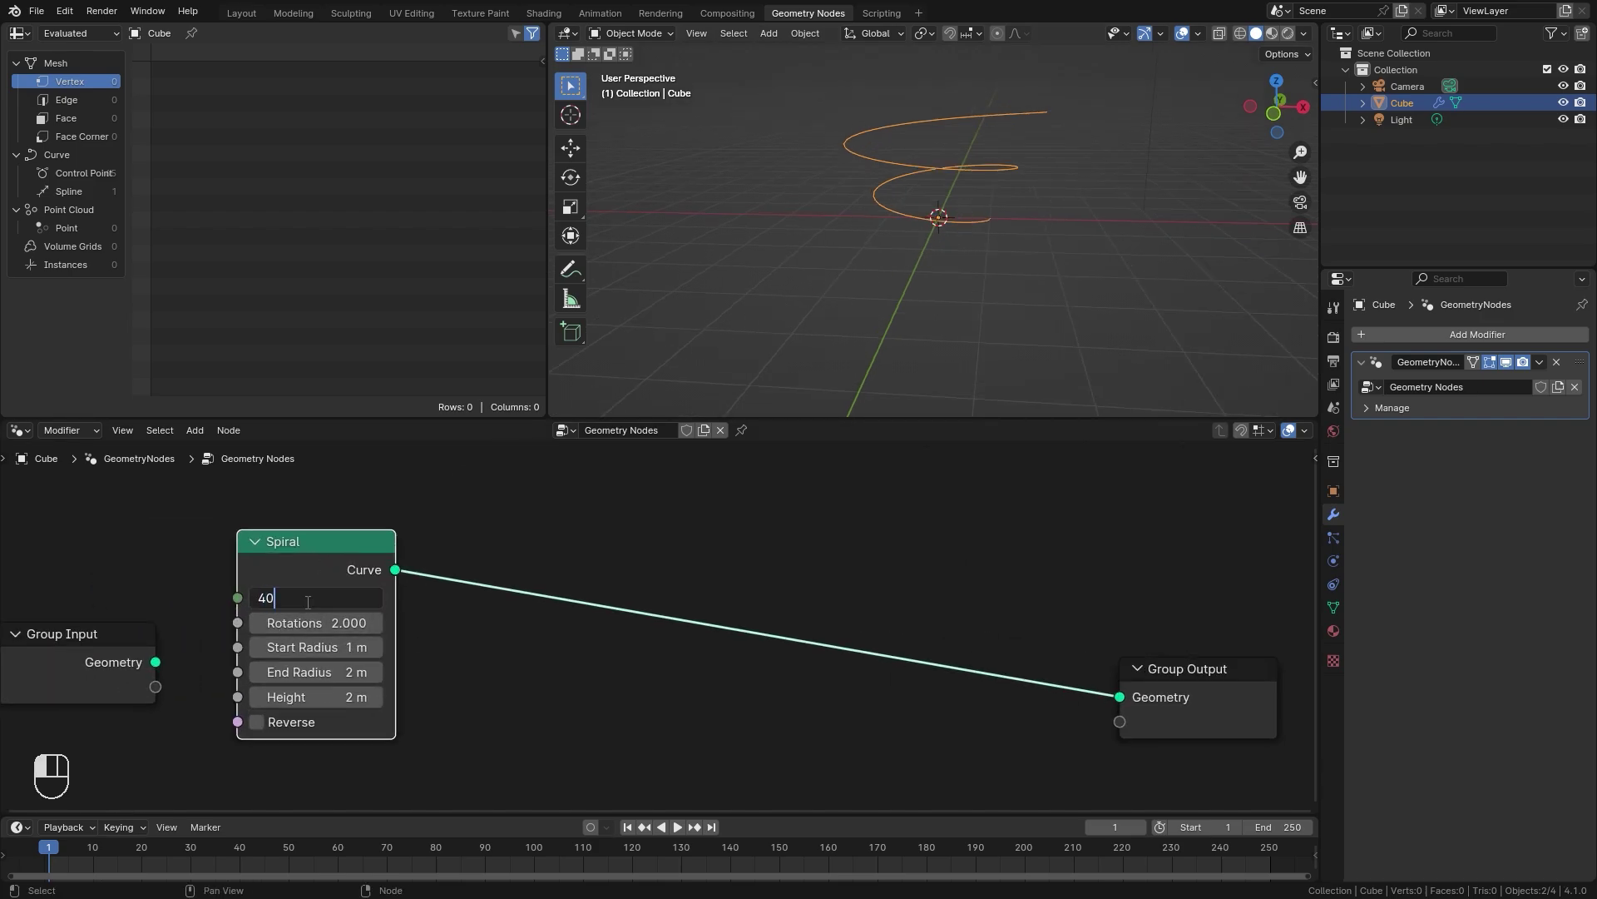
key(Return)
click(331, 621)
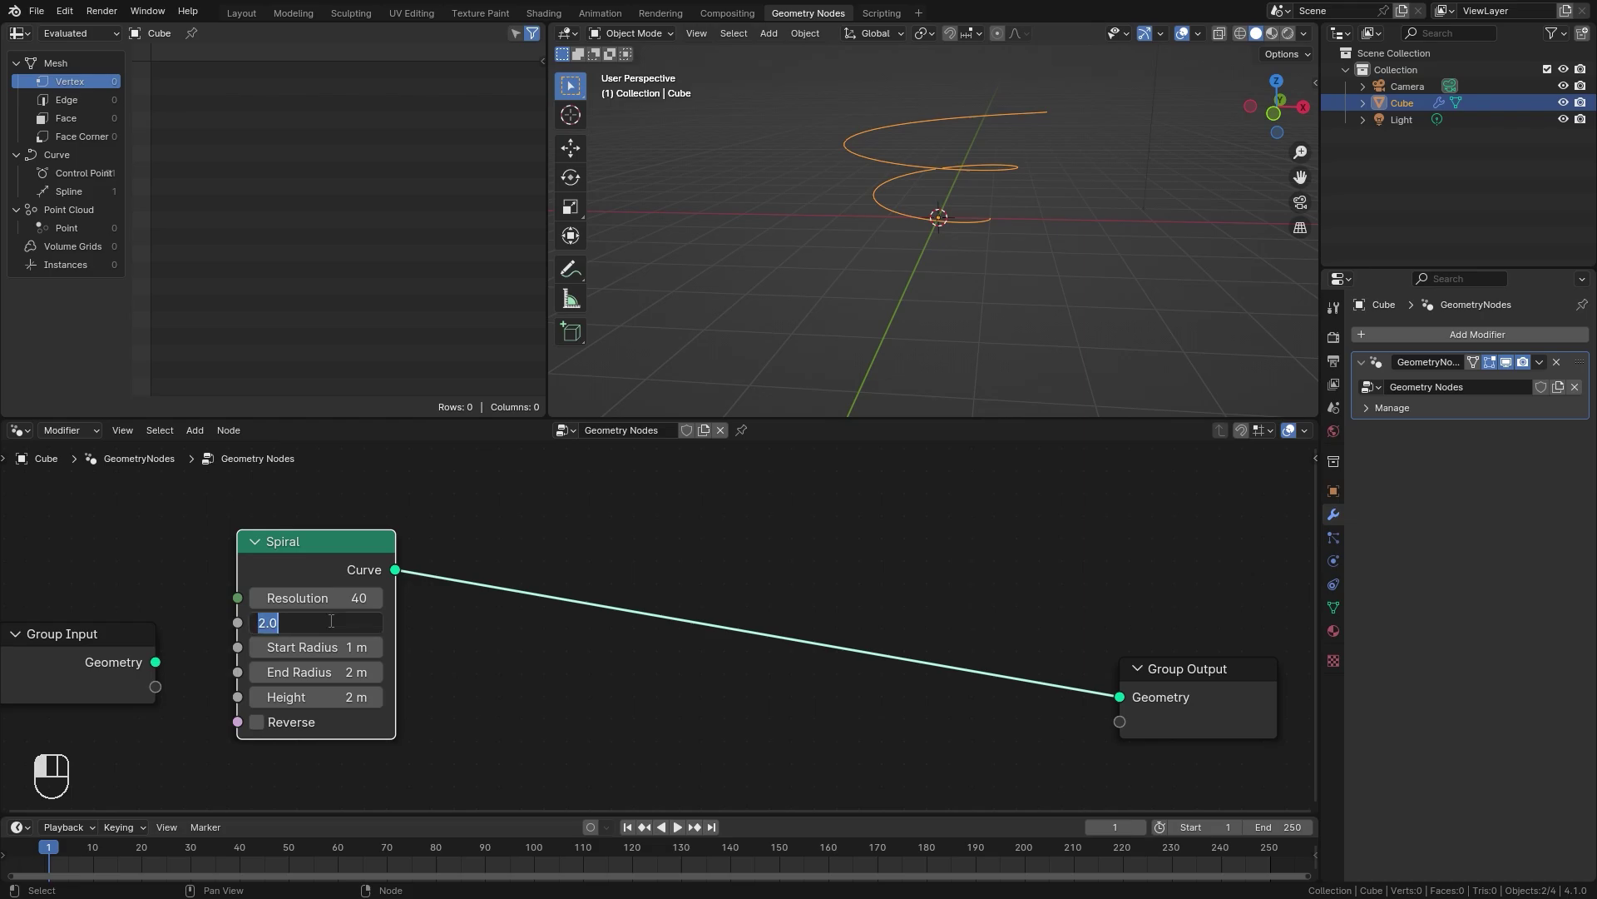
text(25)
key(Return)
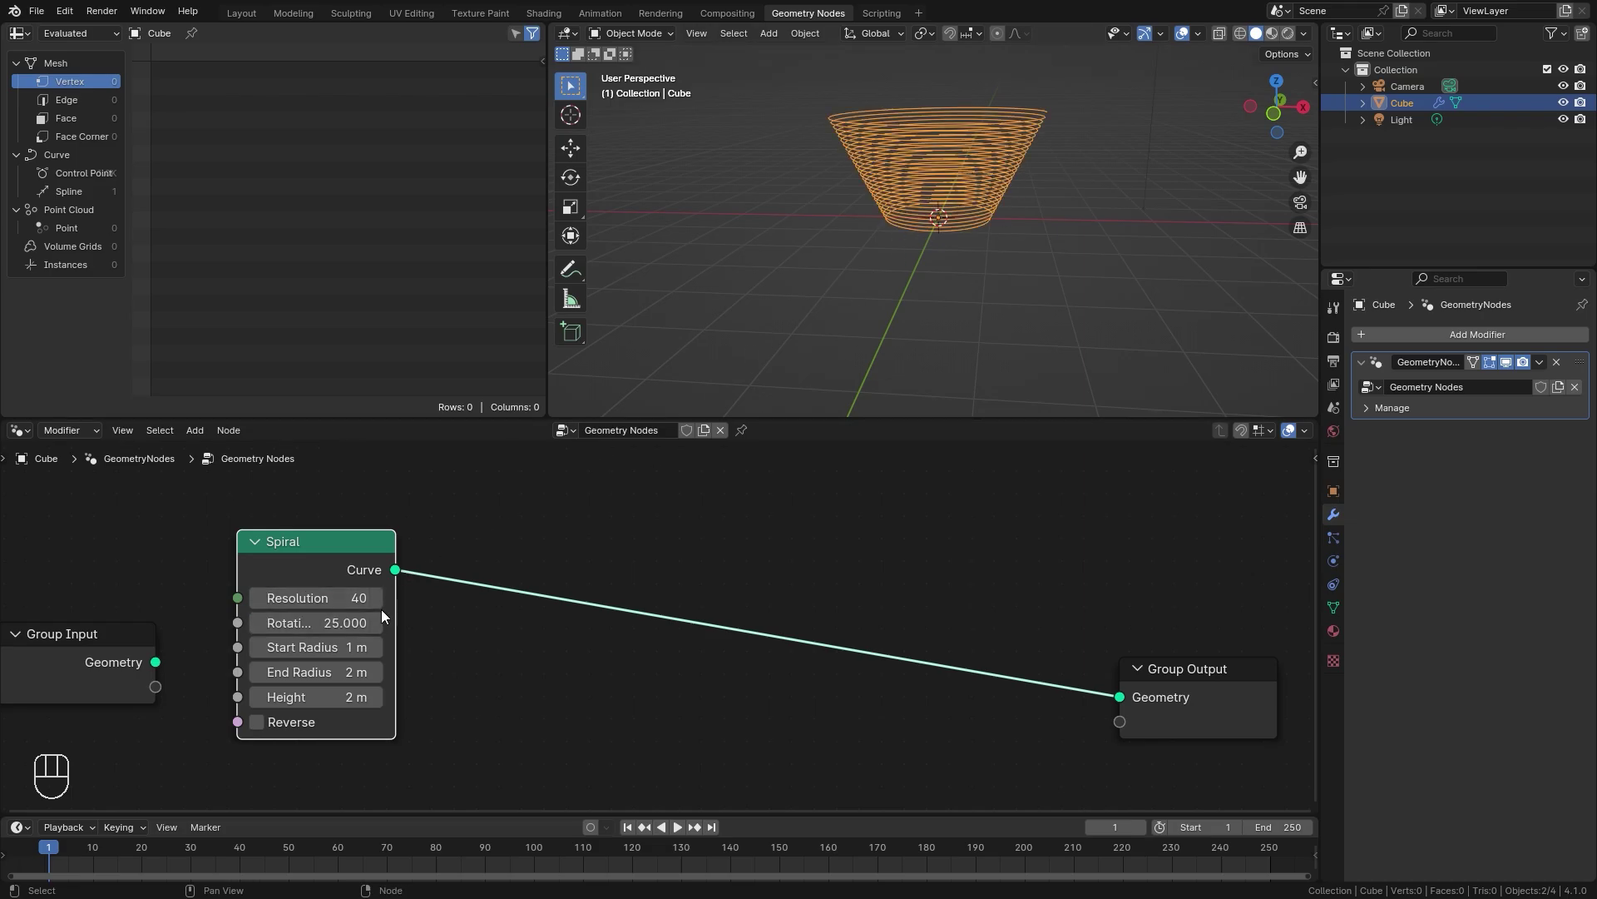
Make the spiral flat and closed at its centre with start radius 0 m, end radius 2.5 m and height 0 m
mouse_move(917, 203)
middle_down()
mouse_move(901, 335)
mouse_move(931, 213)
middle_up()
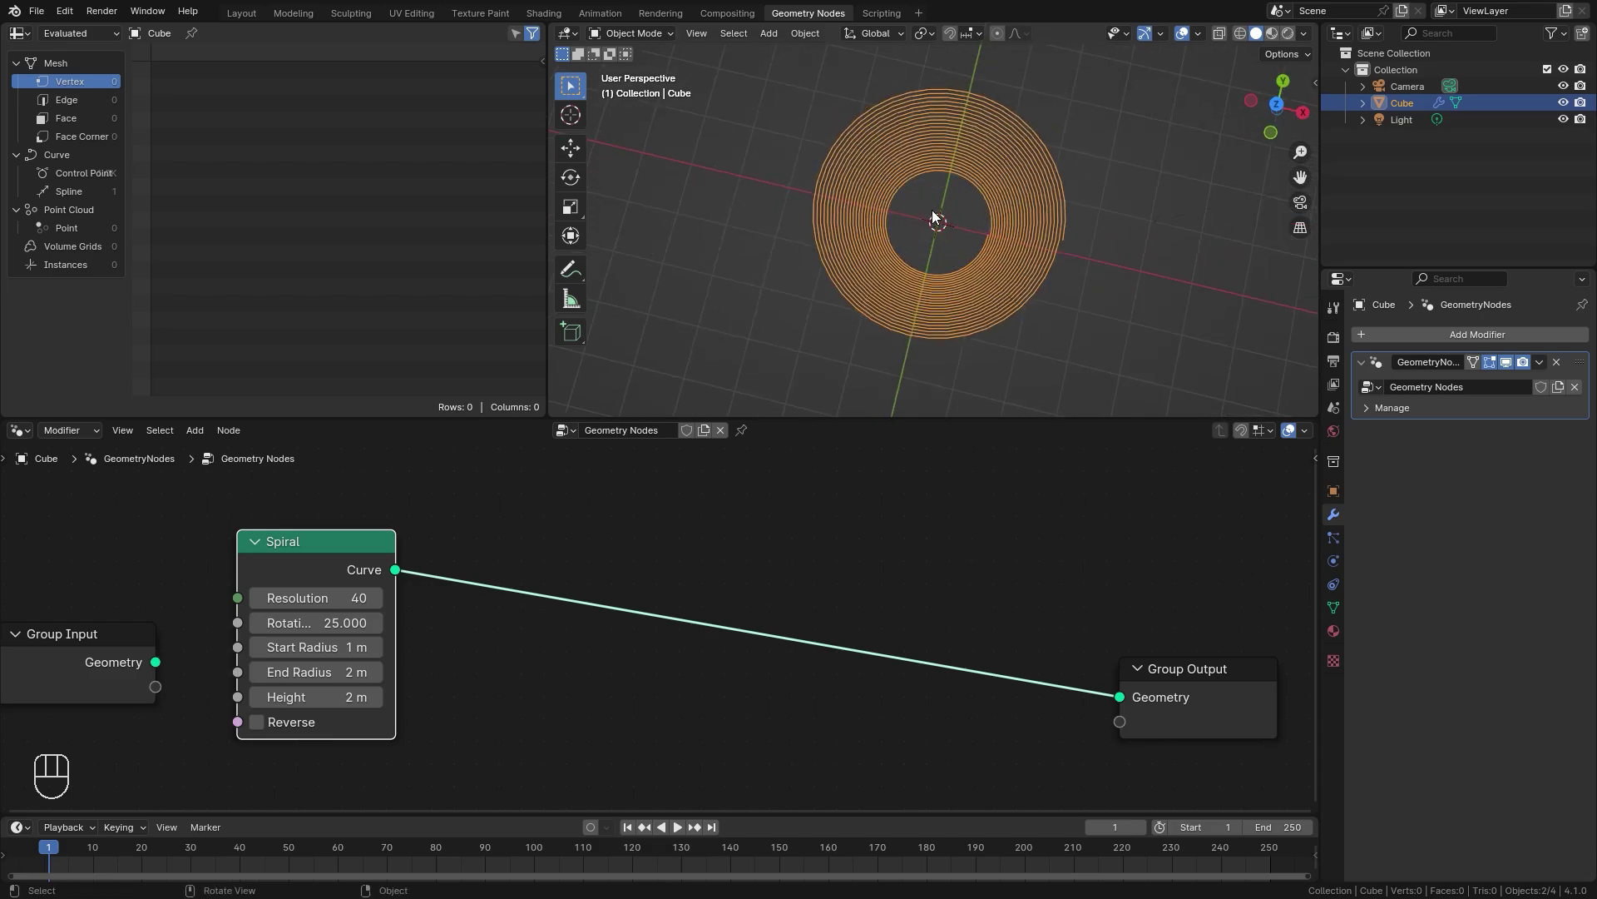
click(316, 646)
text(0)
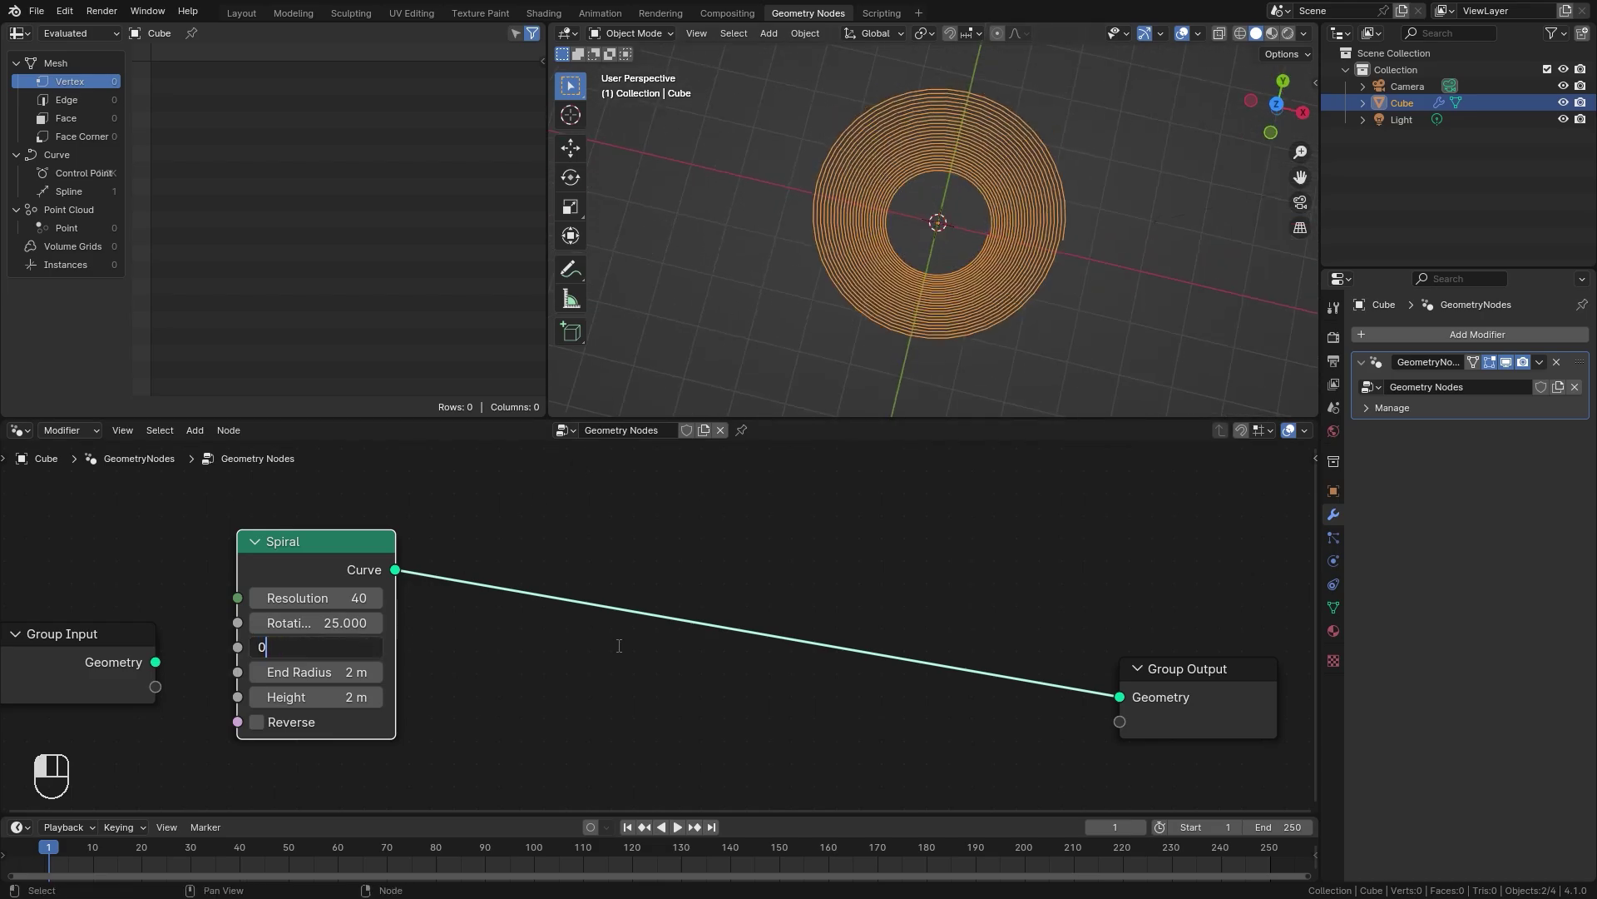
key(Return)
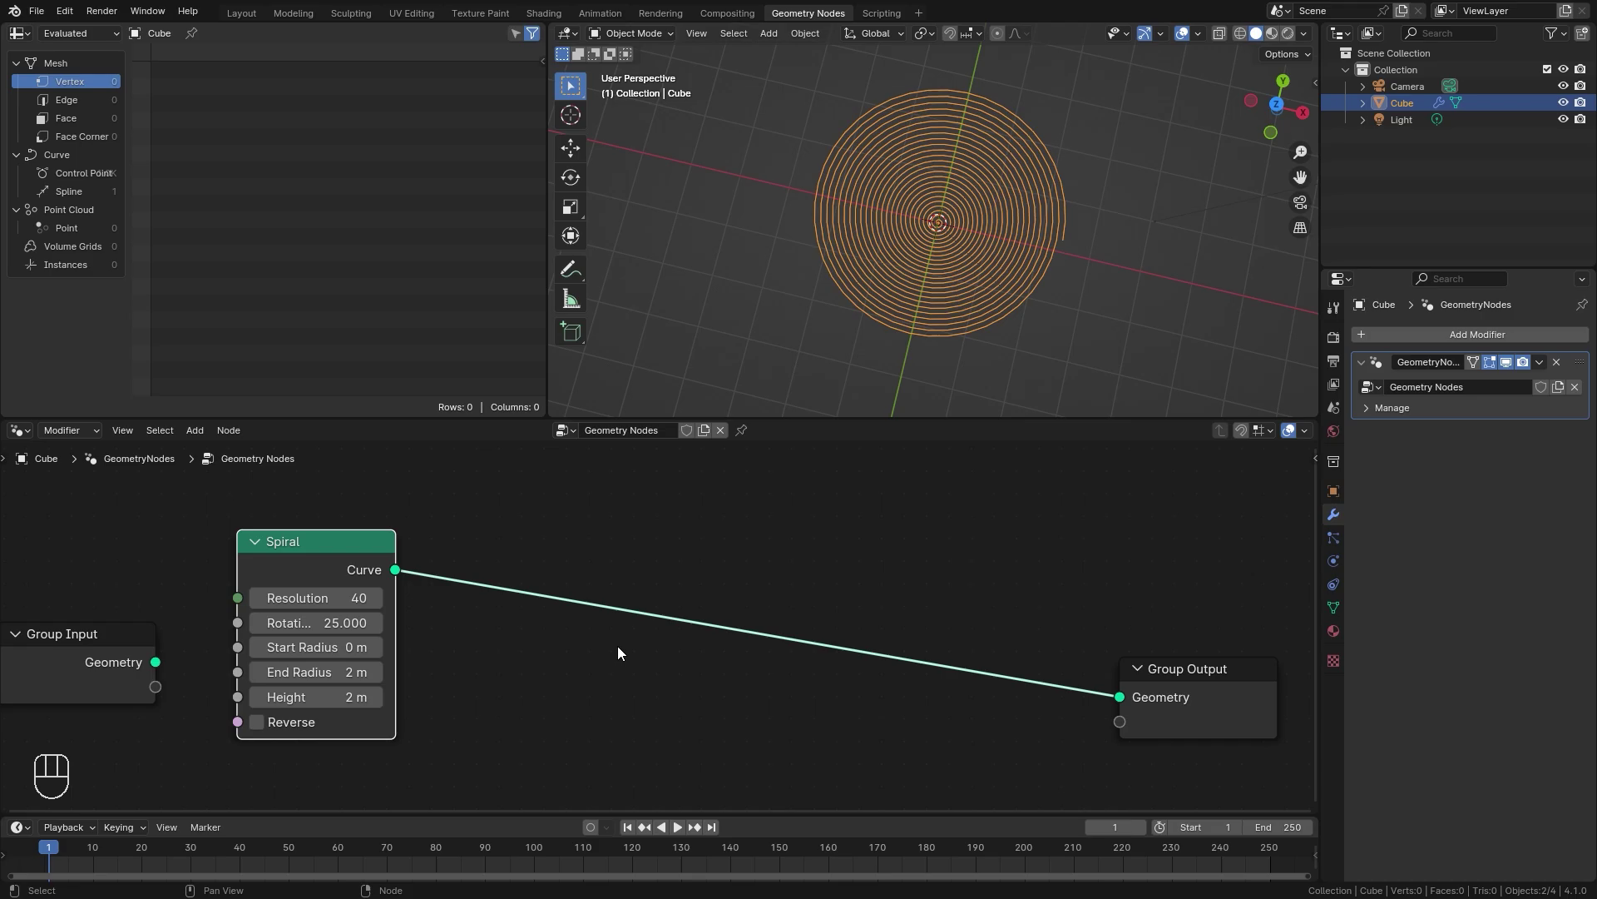
click(319, 672)
text(2.5)
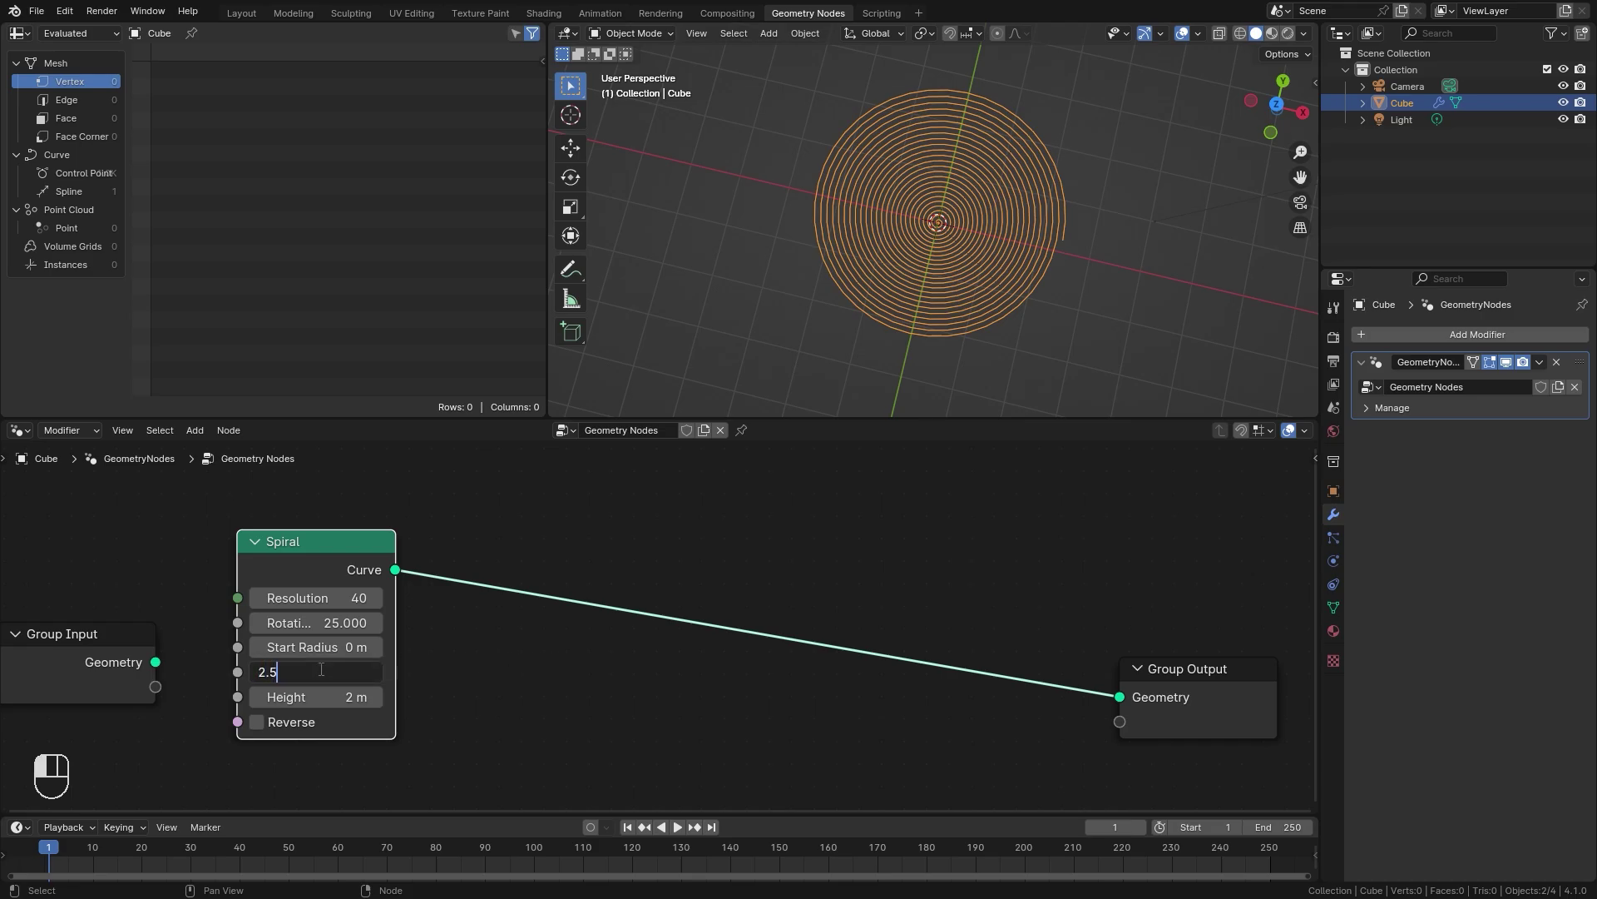
key(Return)
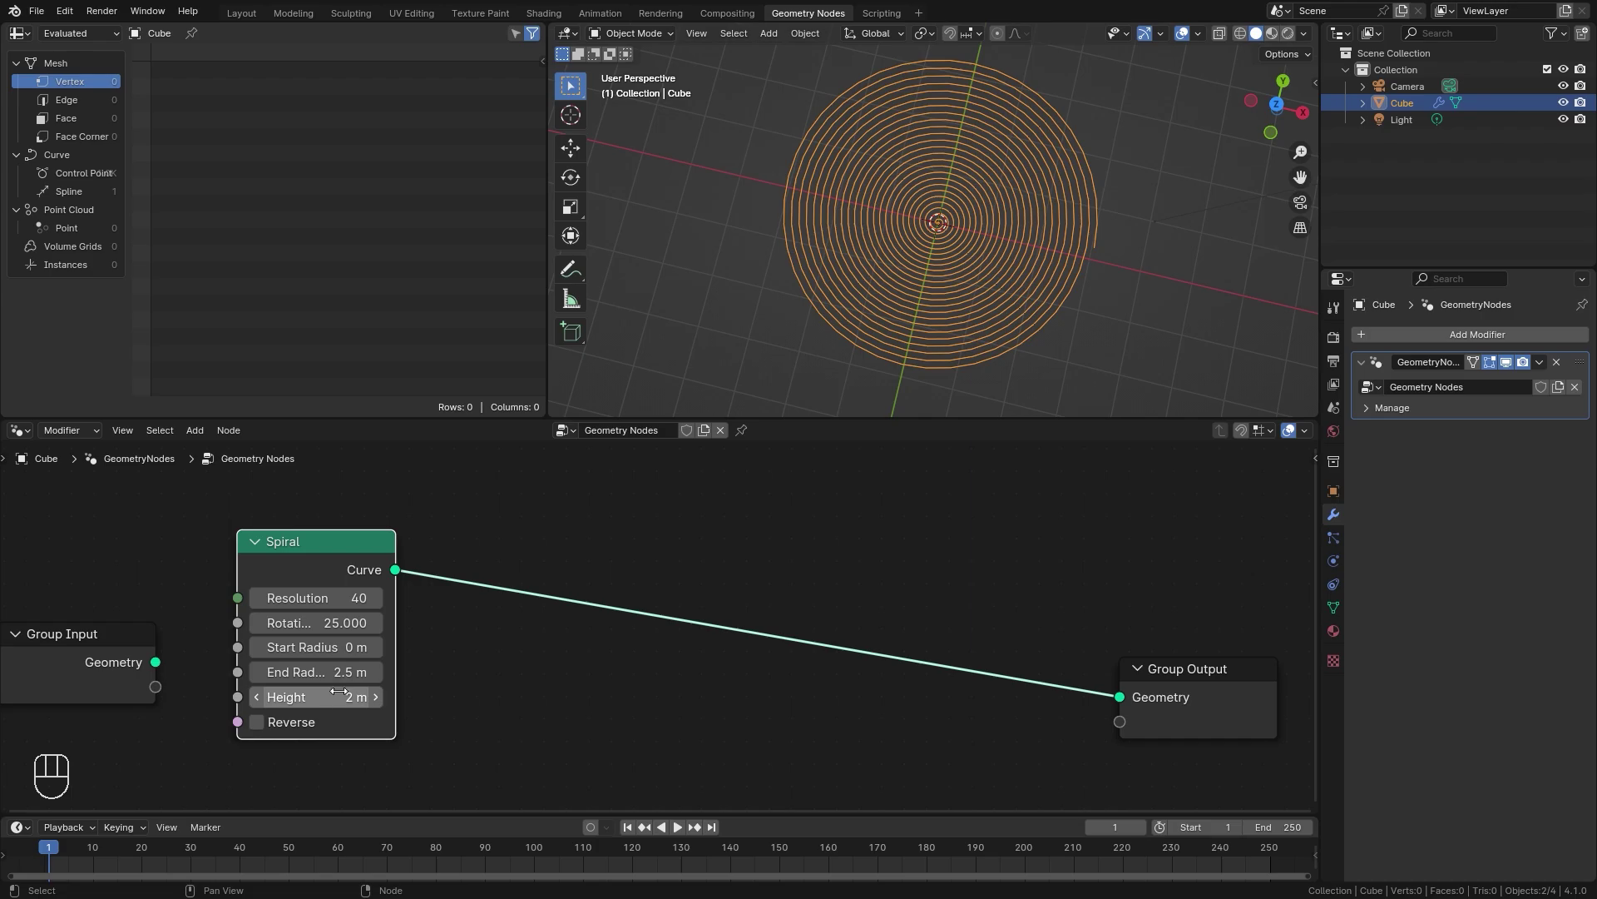
click(322, 697)
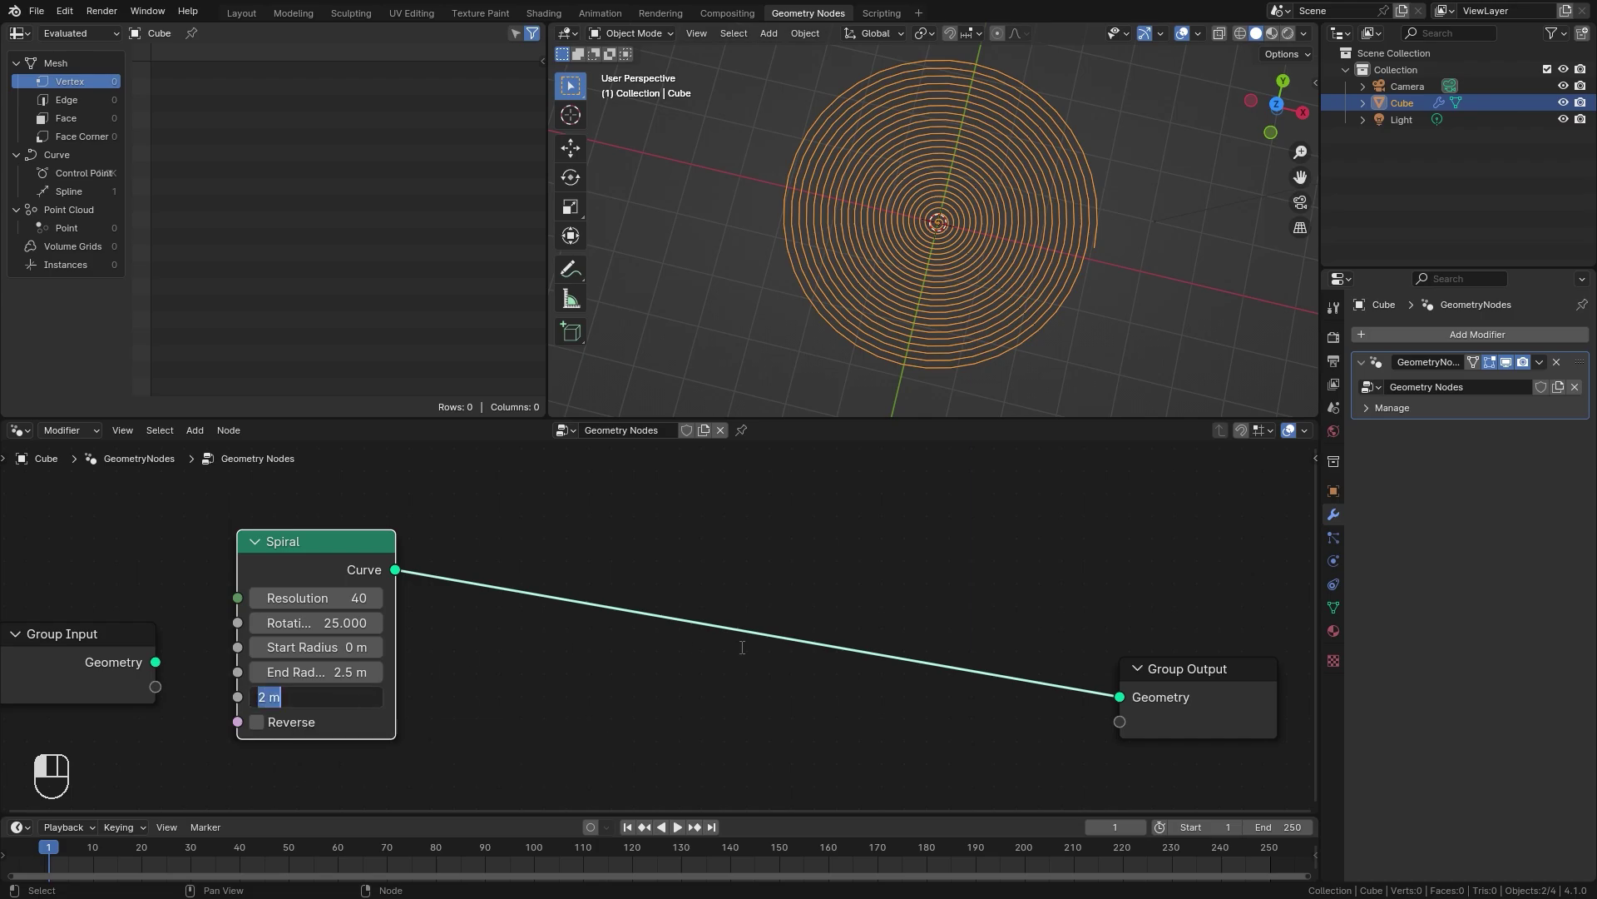
text(0)
key(Return)
Examine the spiral in top view, comparing the curve's segment spacing near the centre with the outer turns
mouse_move(1032, 181)
middle_down()
mouse_move(1065, 36)
mouse_move(1056, 338)
mouse_move(1027, 53)
mouse_move(880, 90)
mouse_move(934, 88)
mouse_move(1033, 152)
middle_up()
key(KP_7)
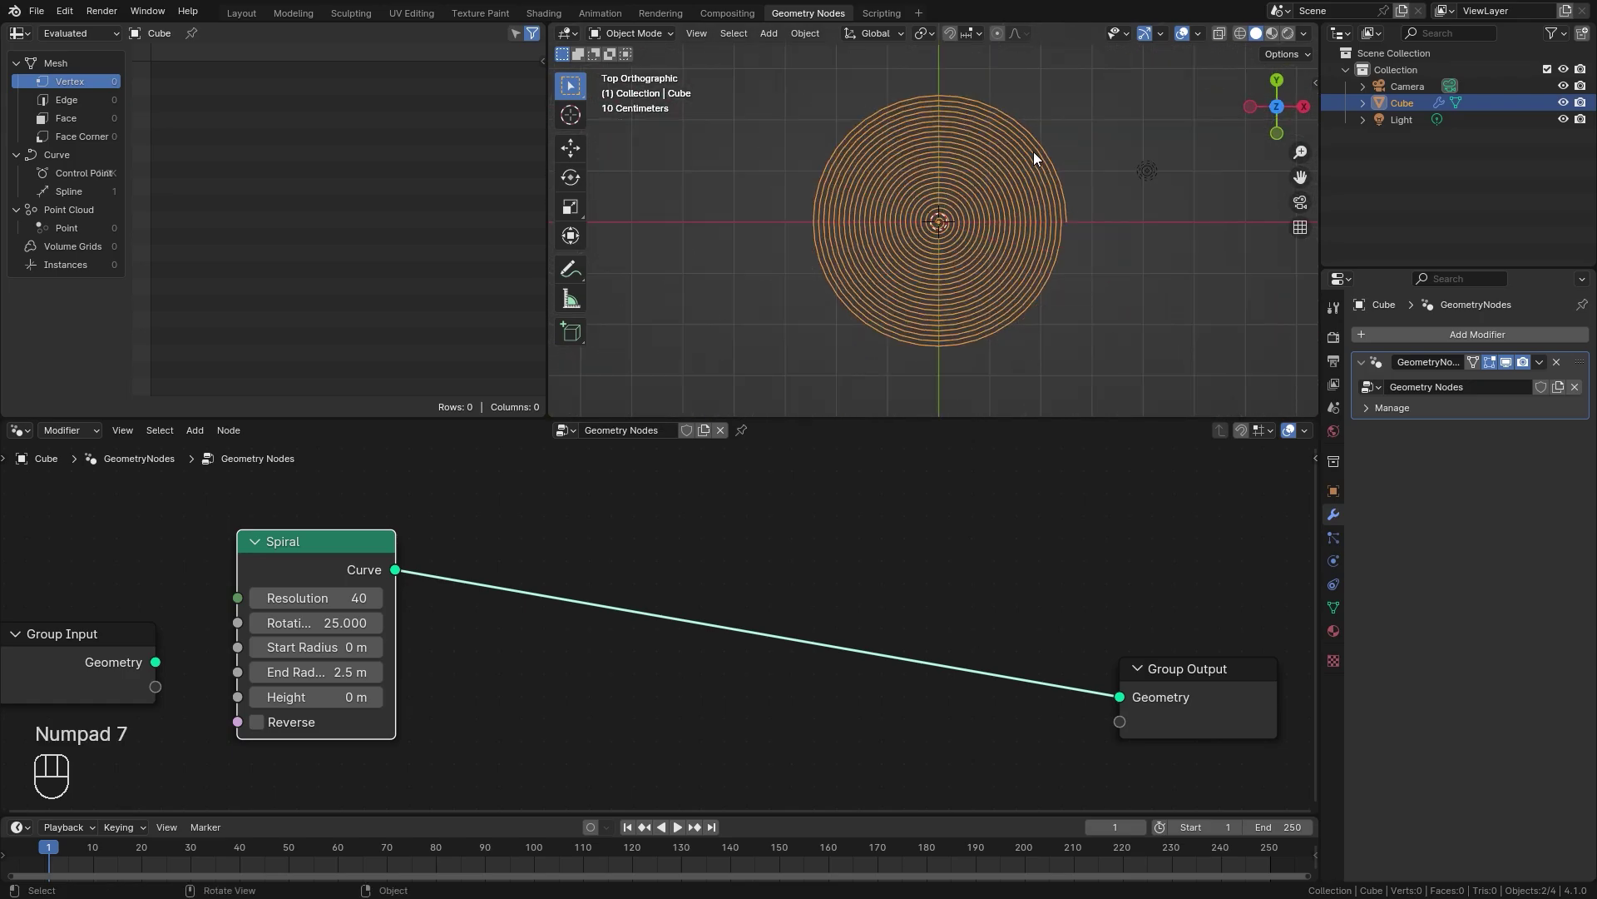
scroll(962, 249, up, 10)
shift+middle_drag(975, 245, 957, 88)
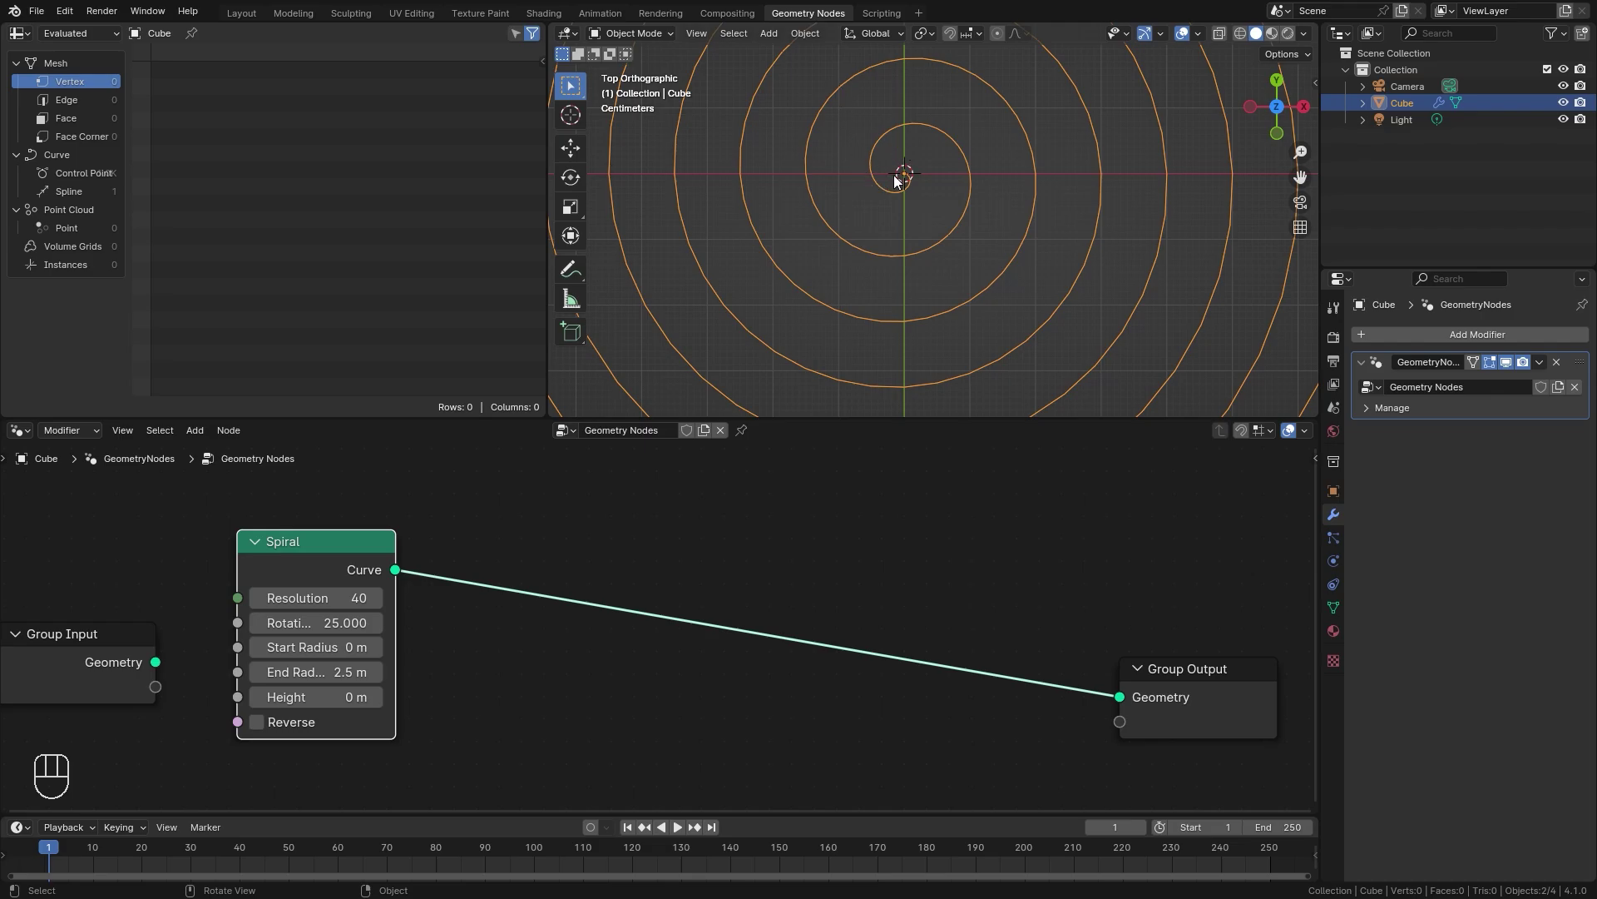
scroll(1081, 288, down, 3)
shift+middle_drag(1082, 288, 1101, 160)
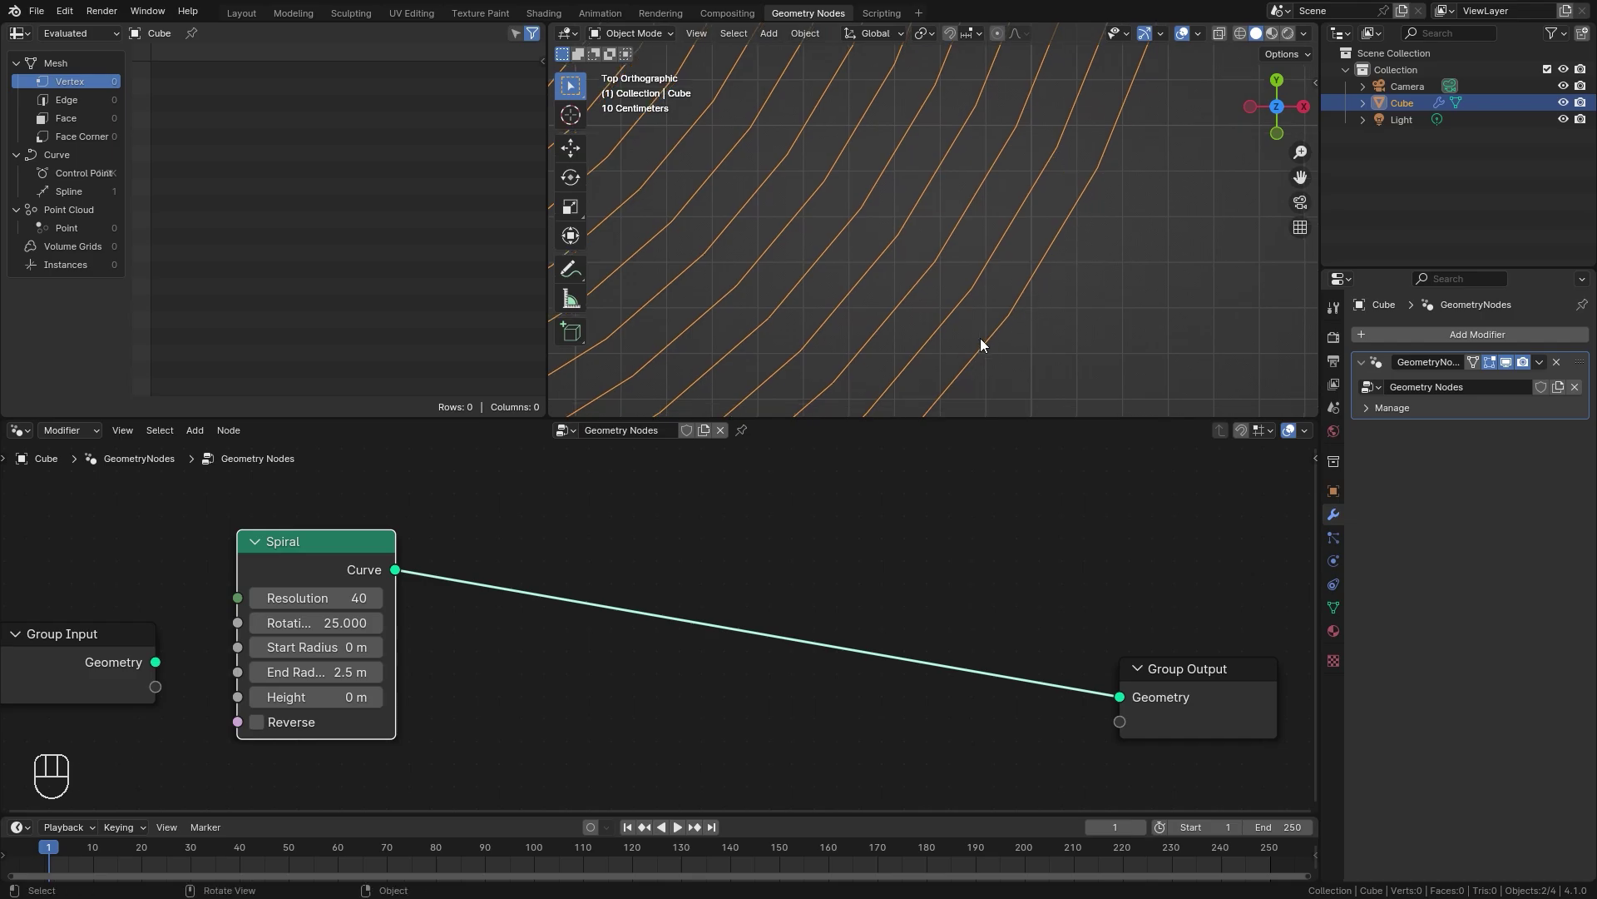
scroll(930, 397, down, 3)
shift+middle_drag(923, 331, 970, 123)
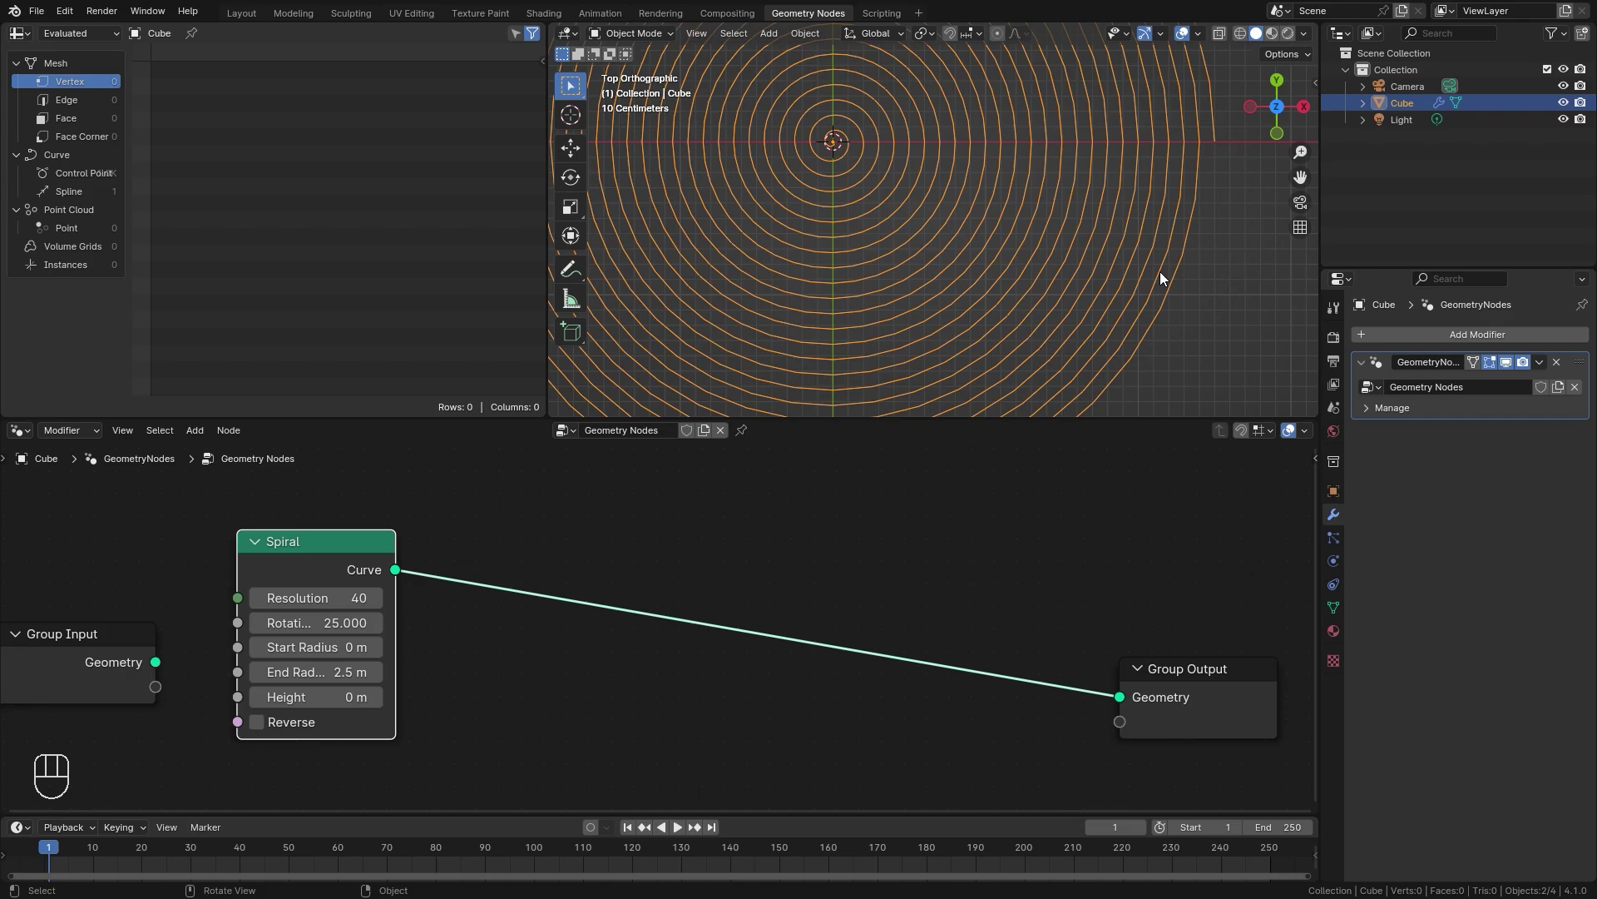
Insert a Resample Curve node on the link between Spiral and Group Output
scroll(644, 529, down, 1)
key(shift+a)
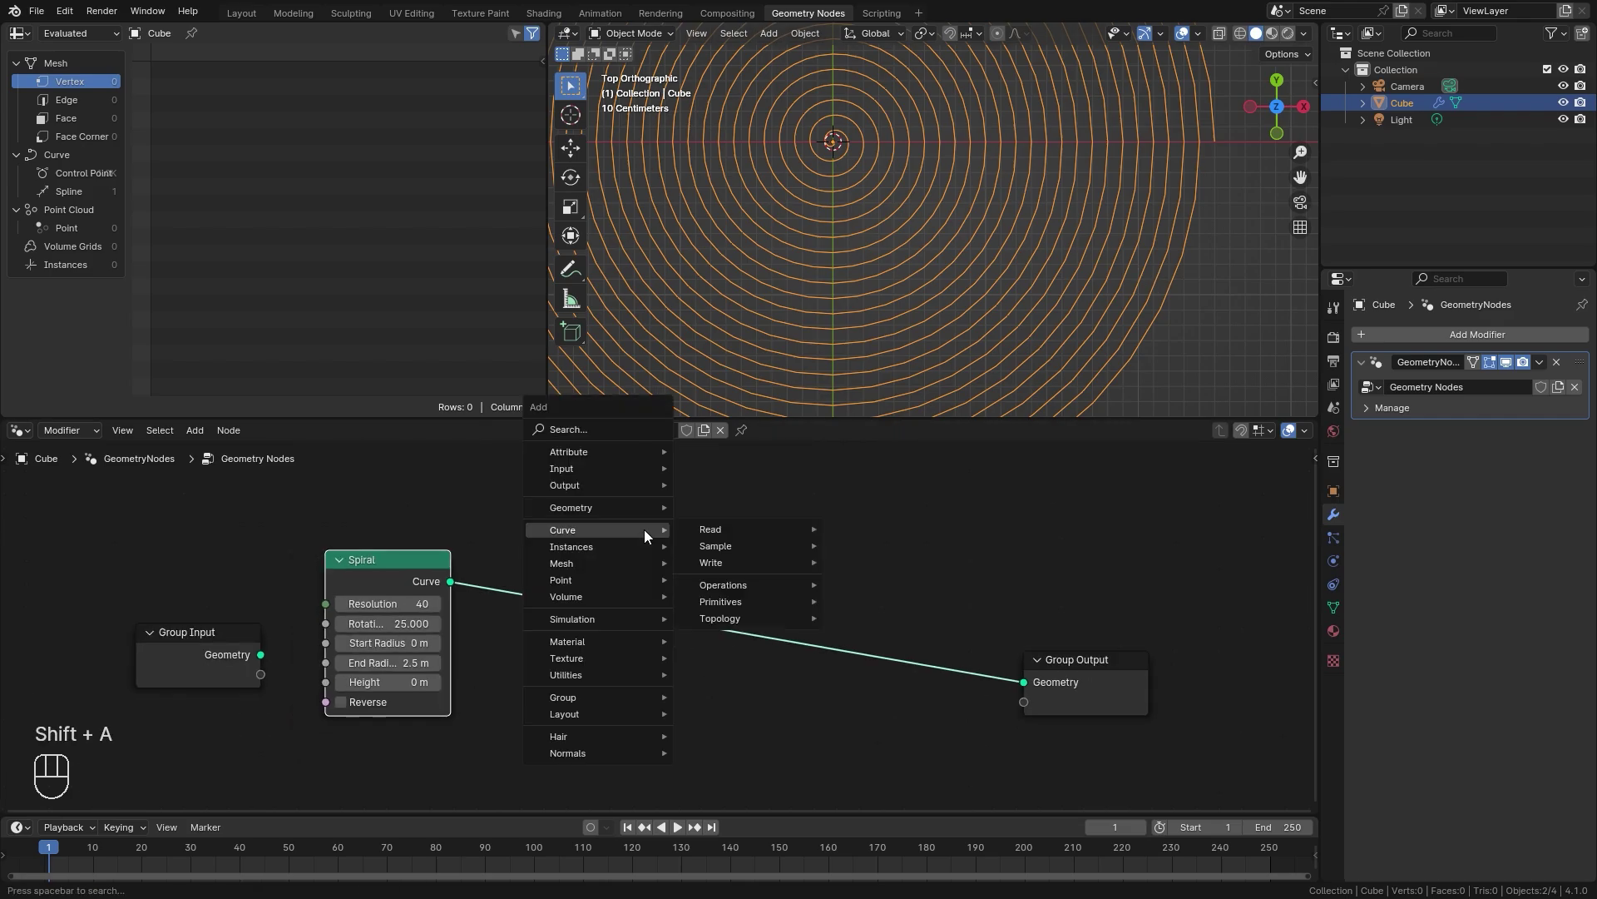
click(579, 429)
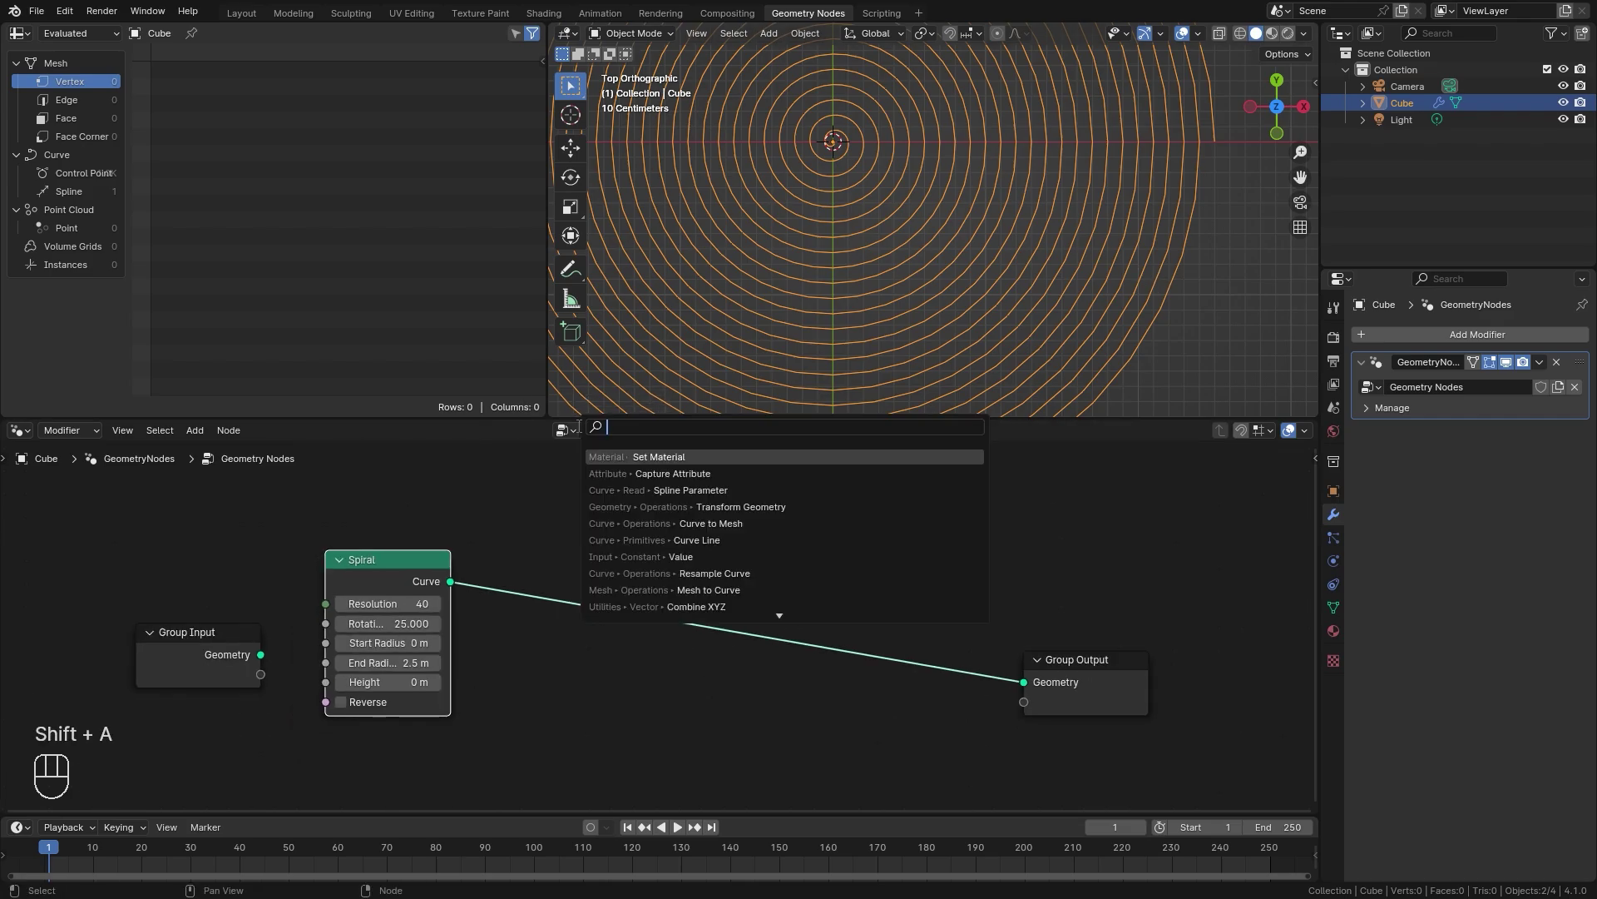
text(resmap)
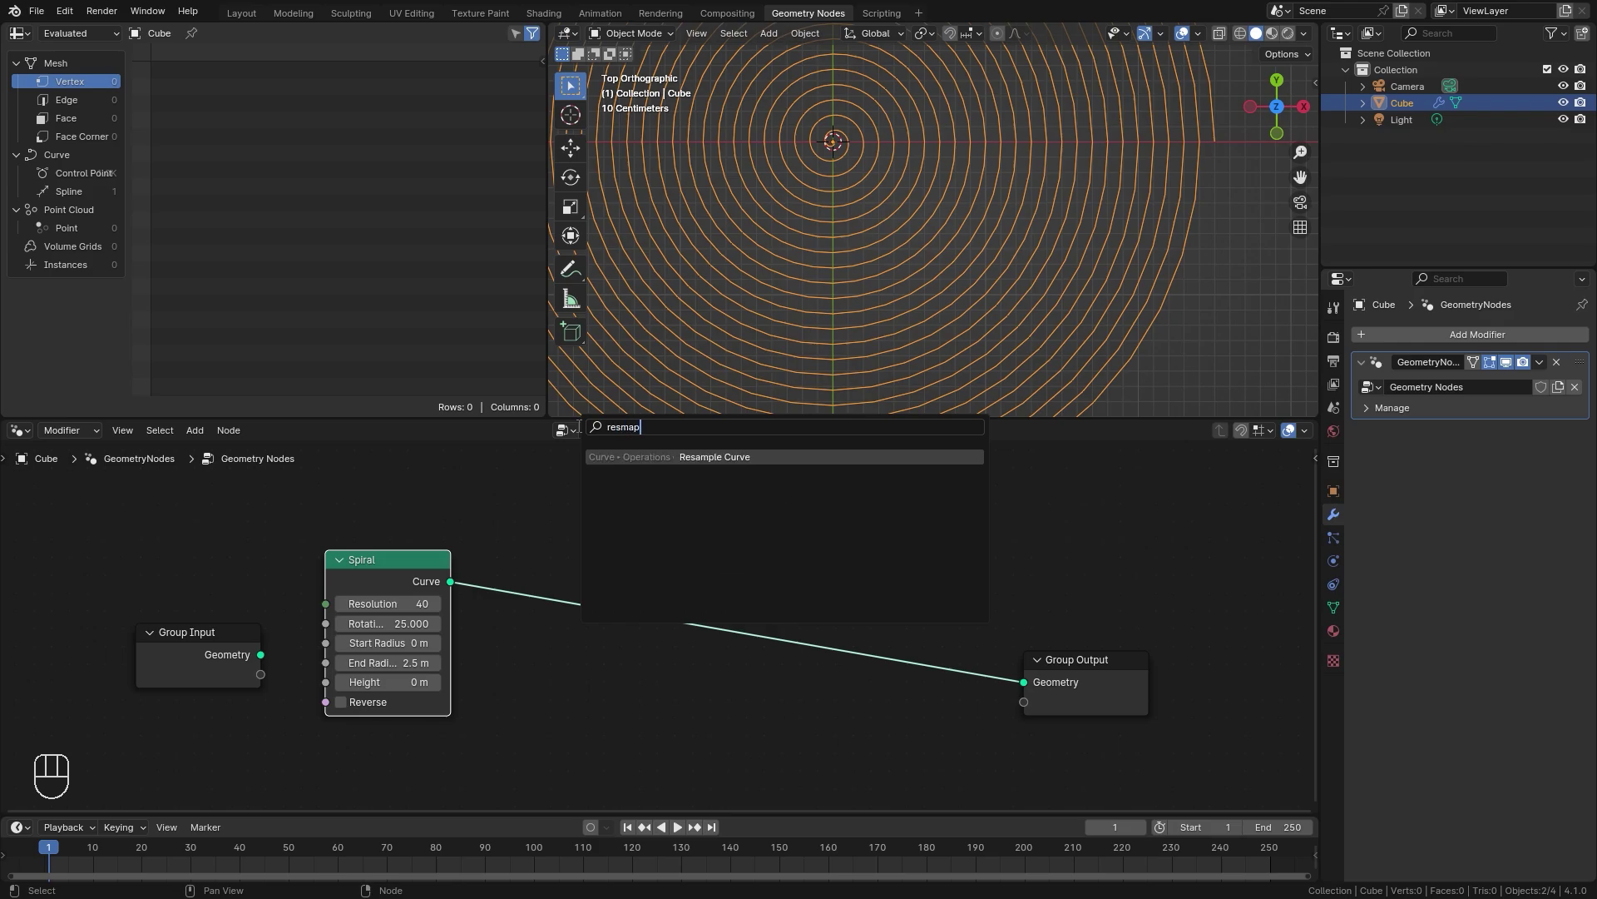
click(706, 456)
click(518, 545)
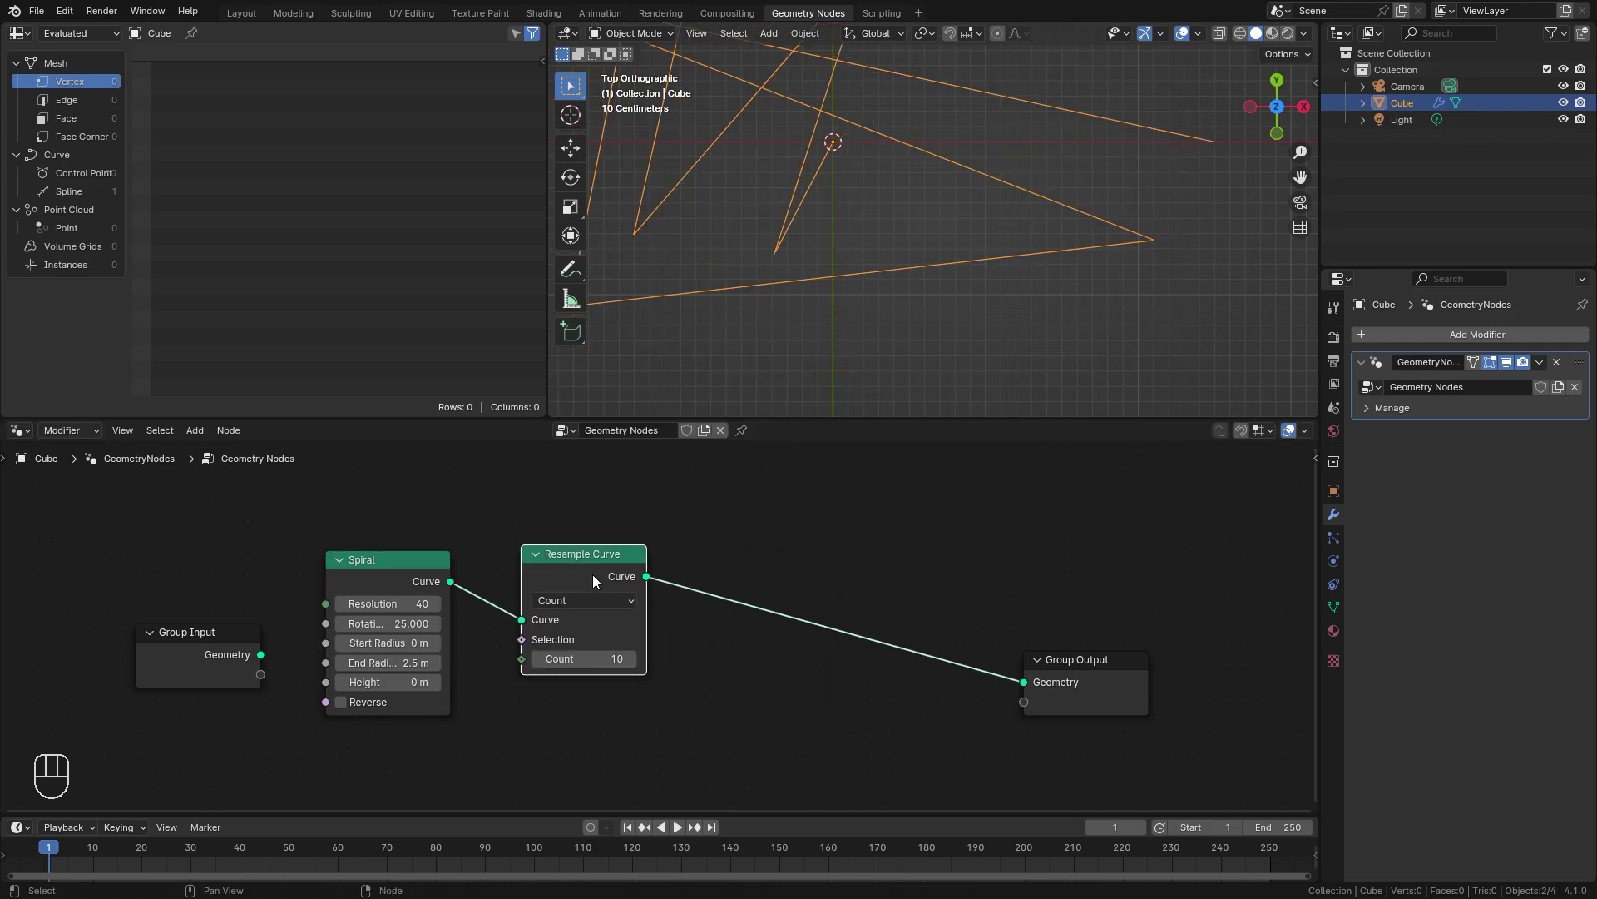
Switch the Resample Curve node's mode to Length
middle_drag(593, 574, 734, 544)
scroll(666, 612, up, 1)
mouse_move(719, 630)
mouse_down()
mouse_move(758, 629)
mouse_move(719, 629)
mouse_up()
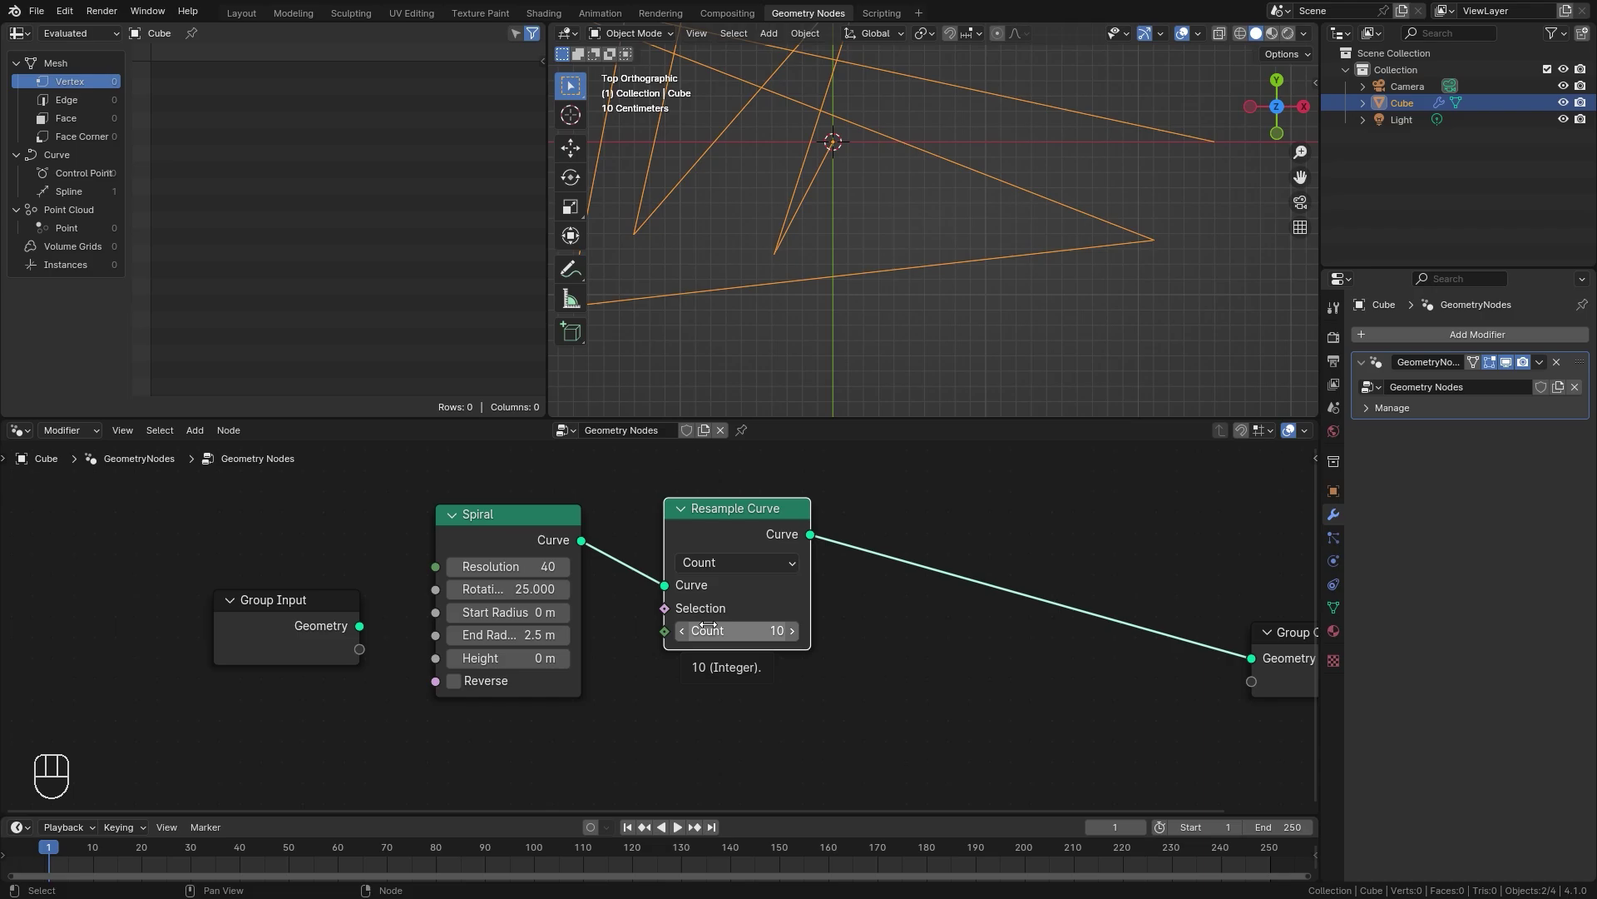
click(722, 556)
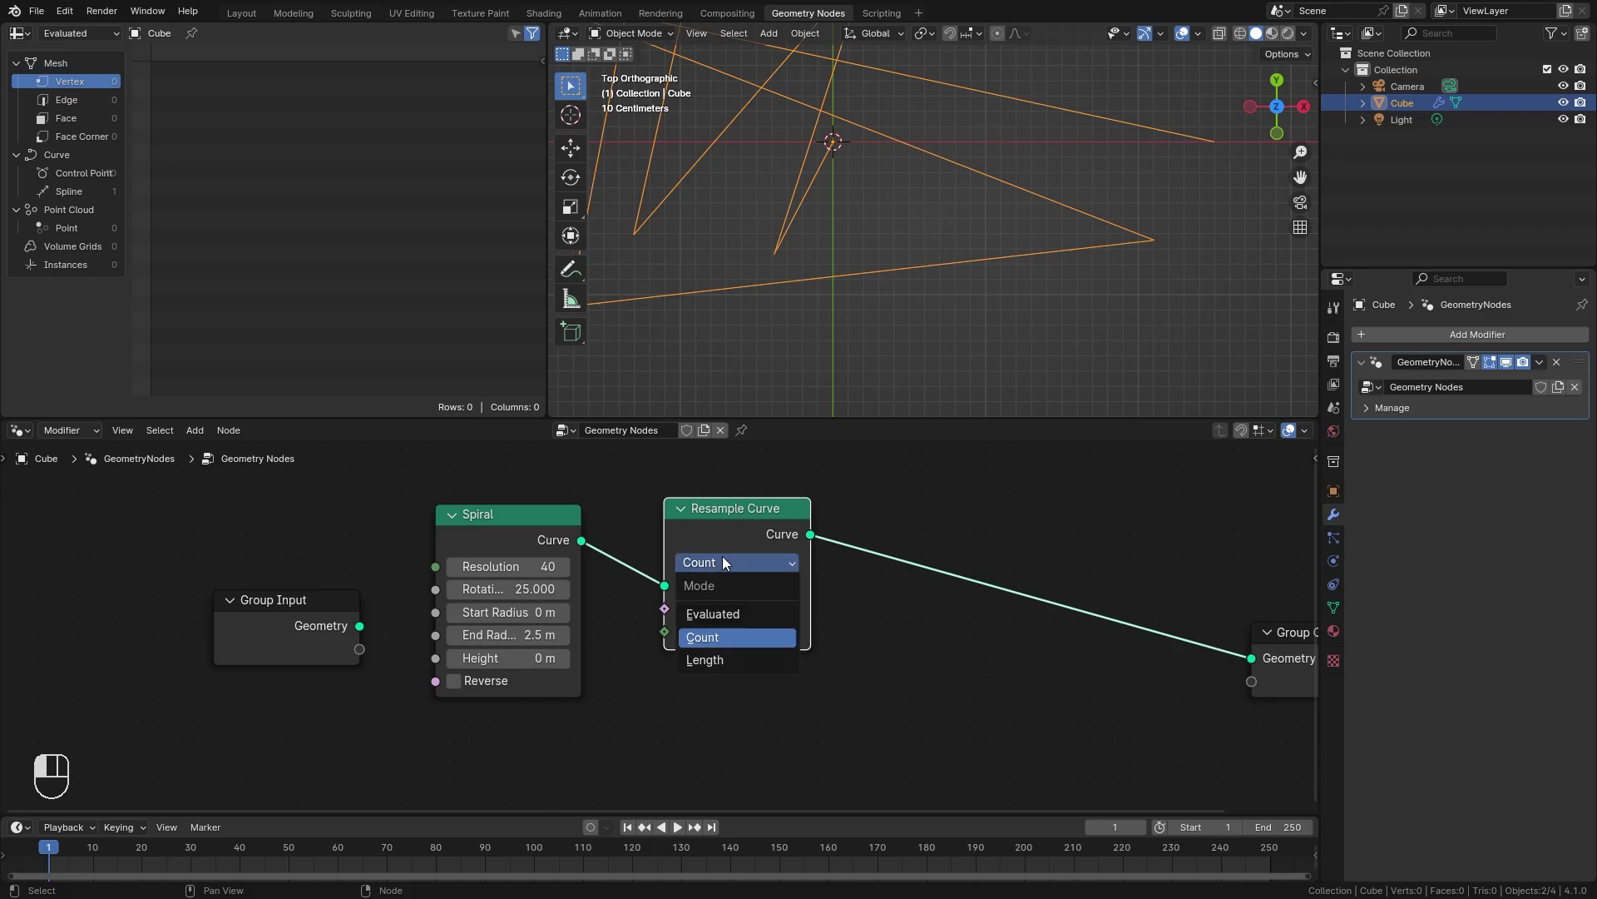
click(710, 660)
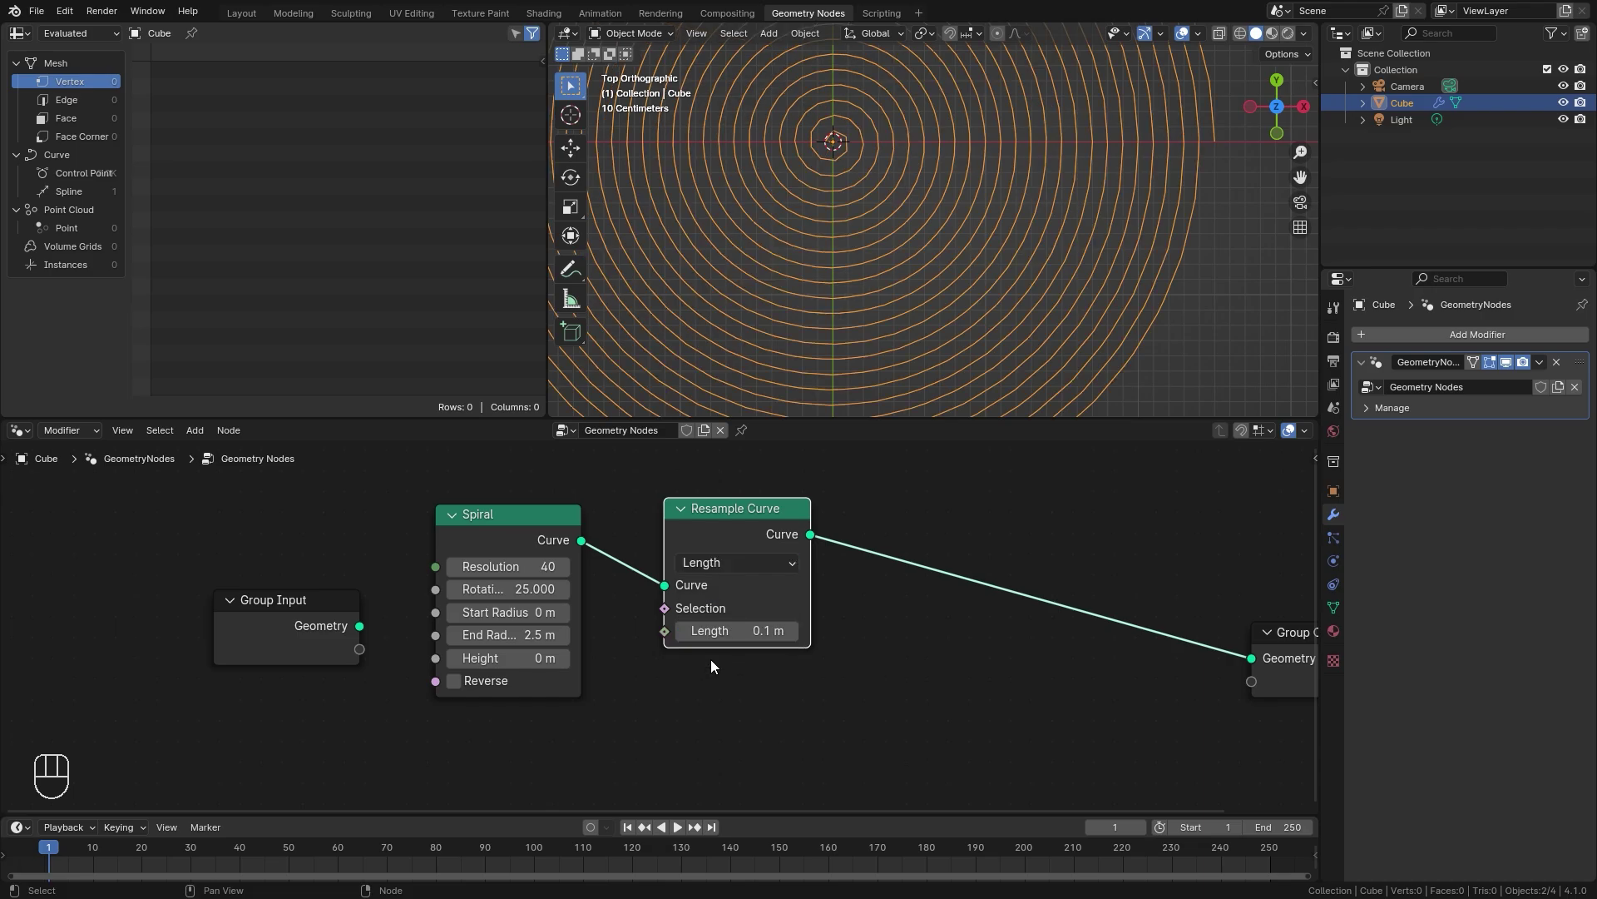
Add a Value node below the Spiral node and connect it to the Length input of Resample Curve
scroll(694, 618, down, 2)
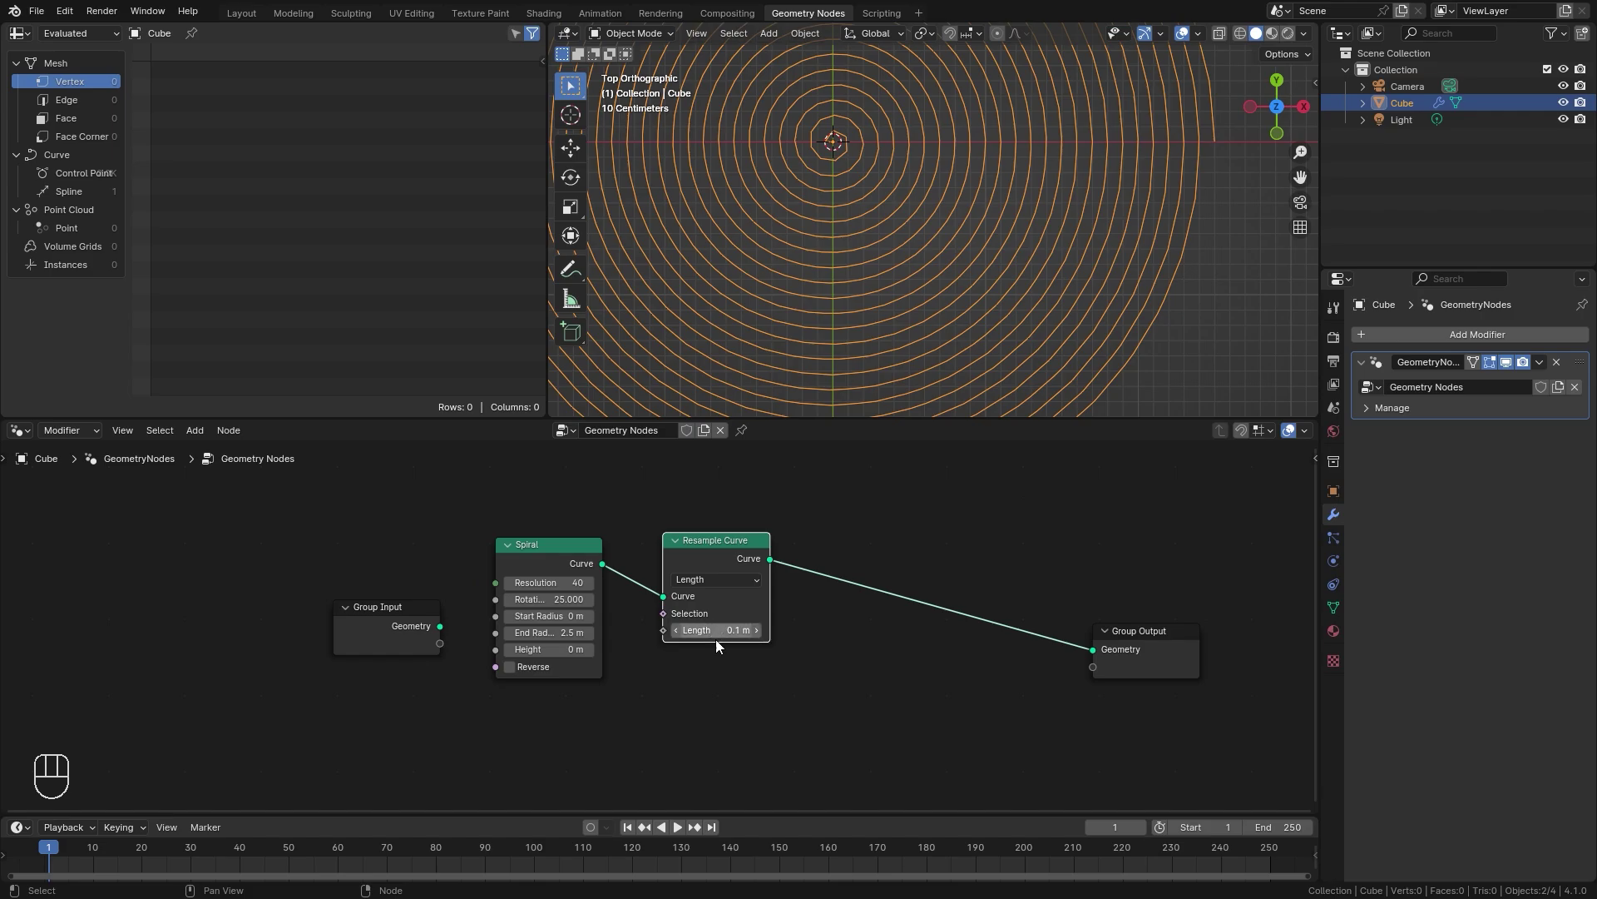
key(shift+a)
click(602, 554)
text(value)
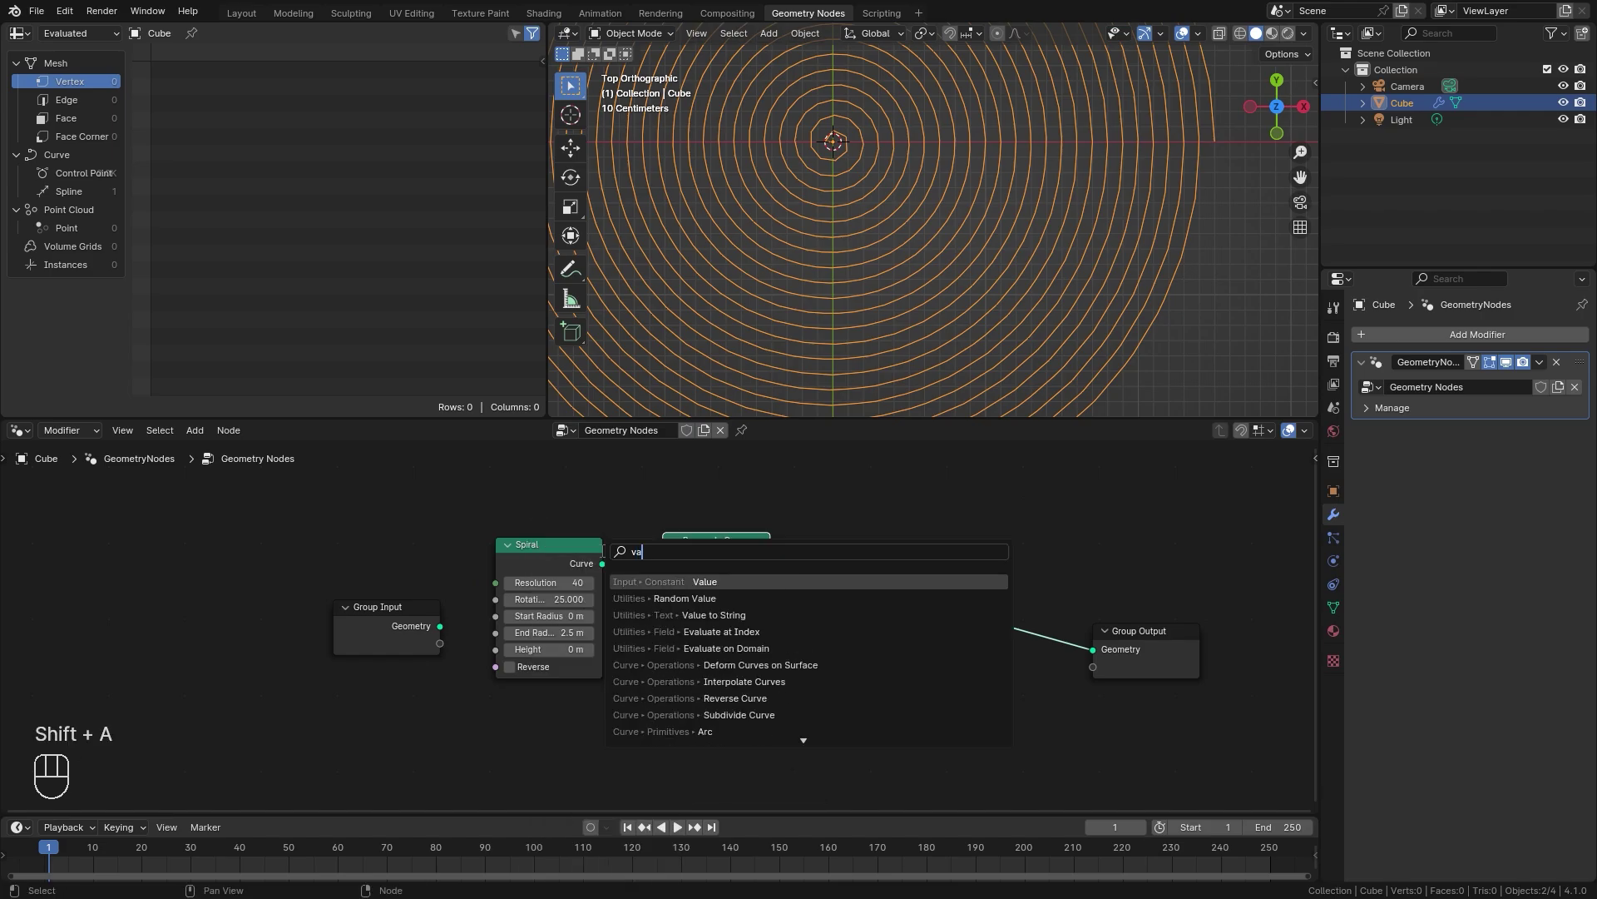
click(701, 581)
click(587, 731)
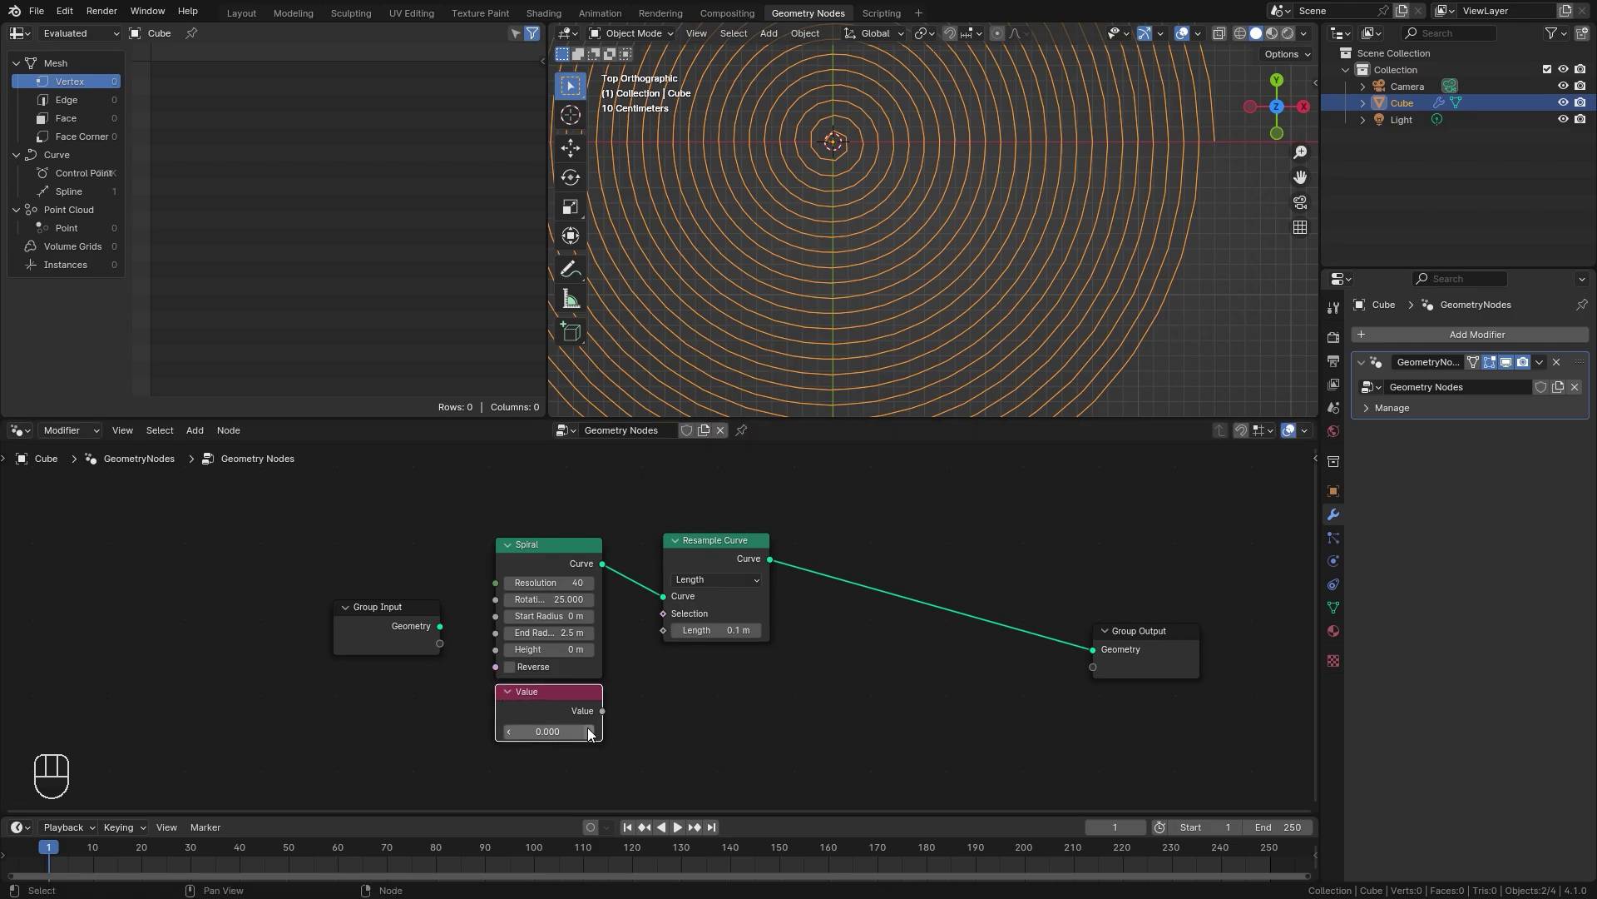
scroll(588, 730, up, 1)
drag(588, 733, 659, 639)
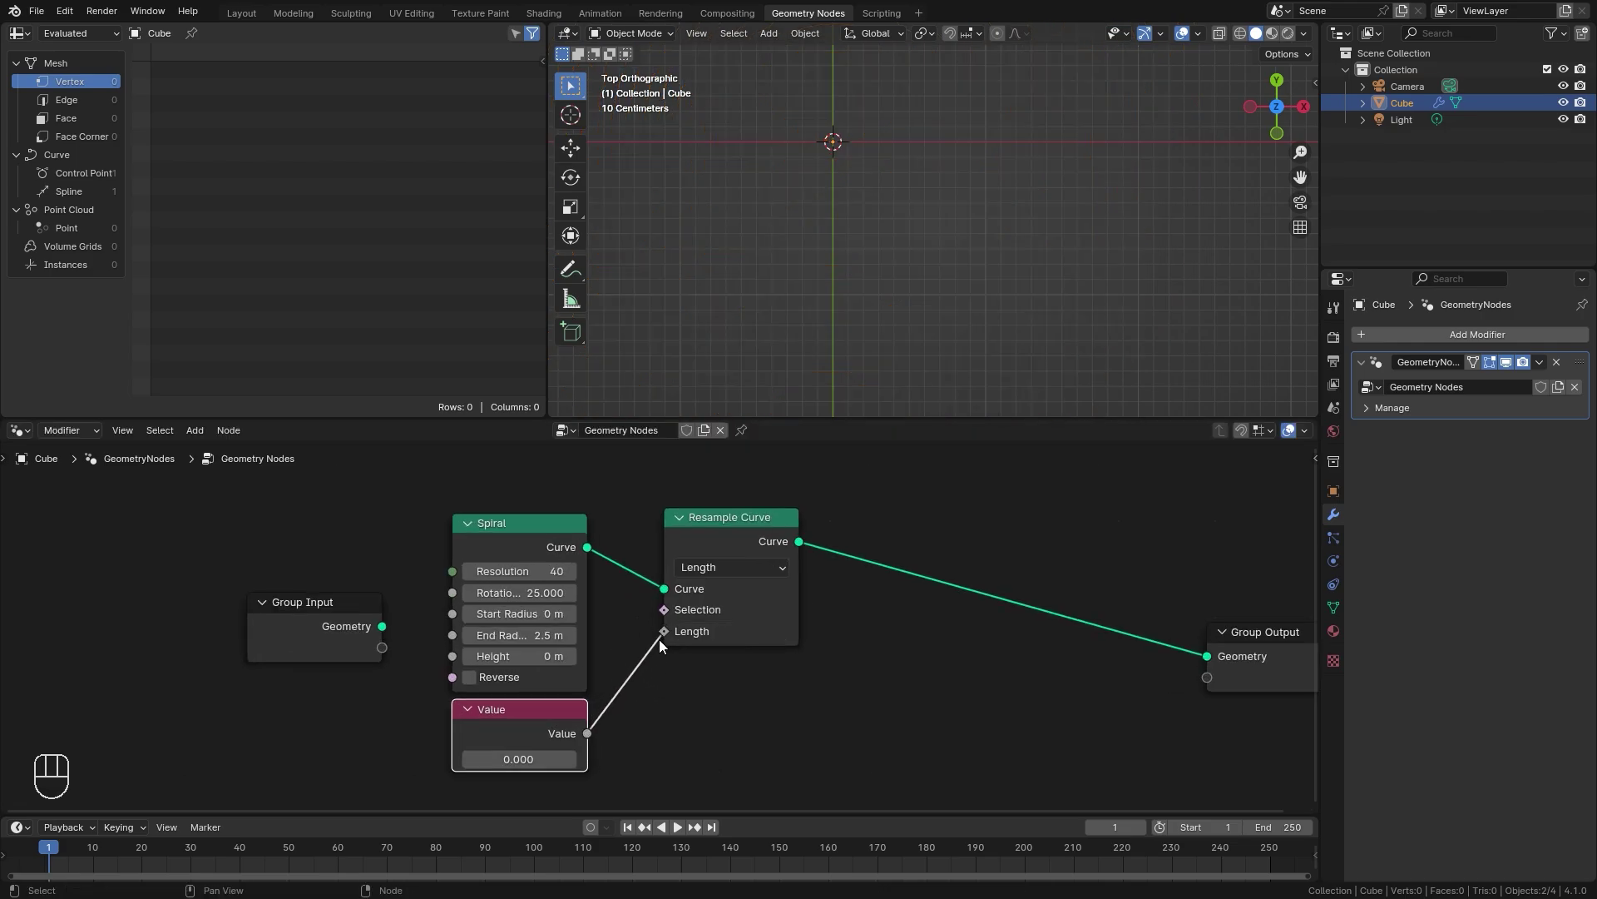
Set the Value node to 0.04 and move the Resample Curve node slightly closer to the Spiral node
click(514, 760)
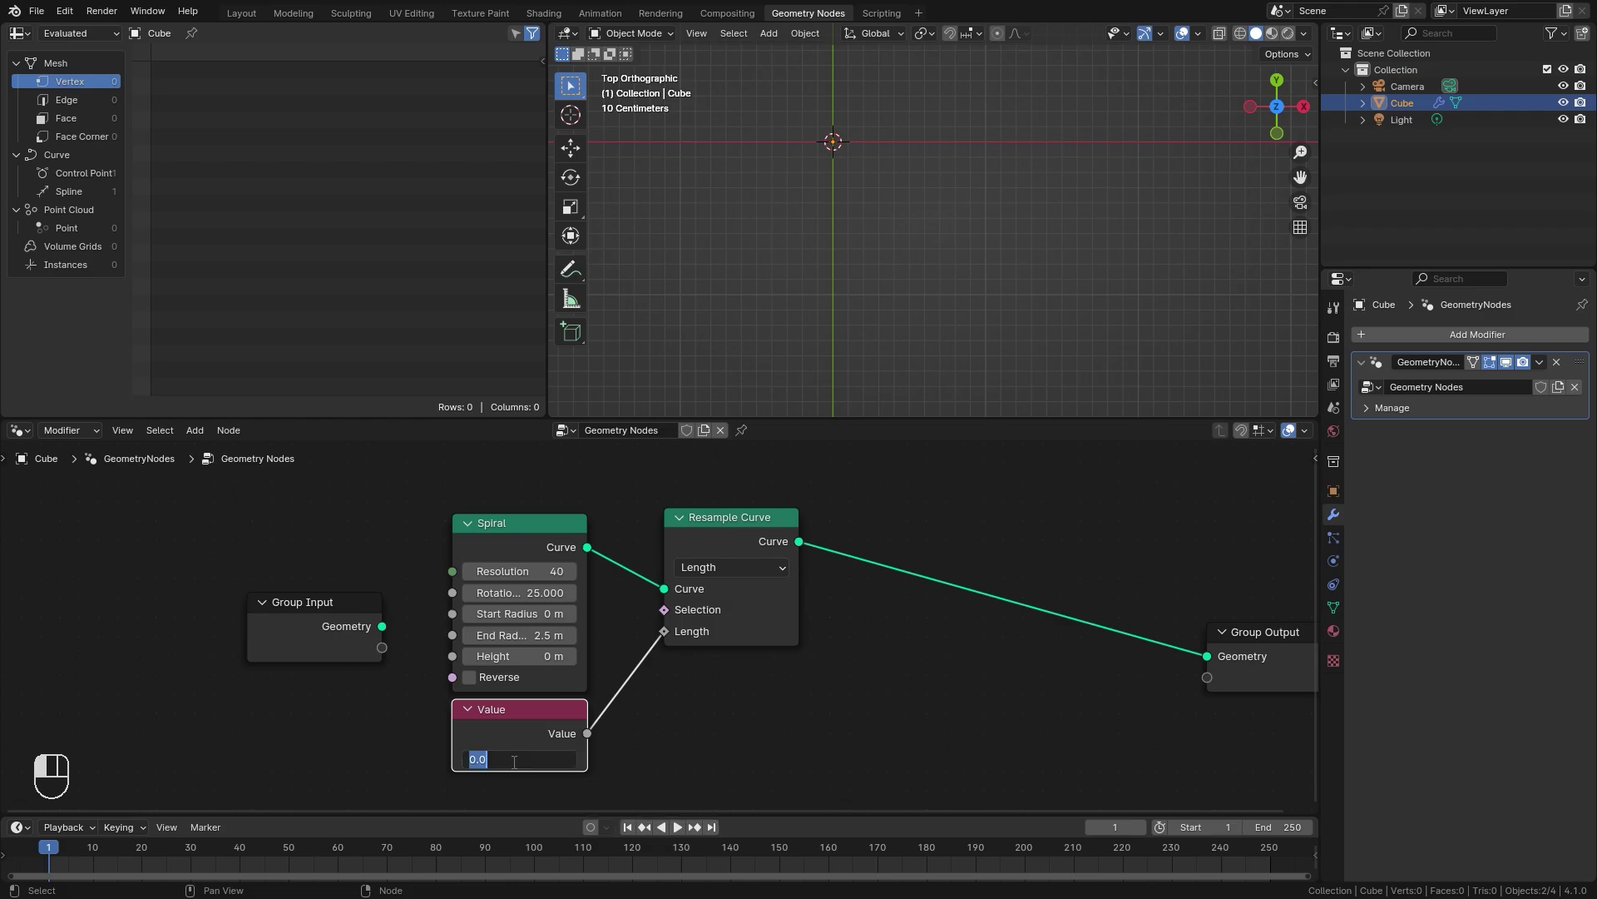
text(0.04)
key(Return)
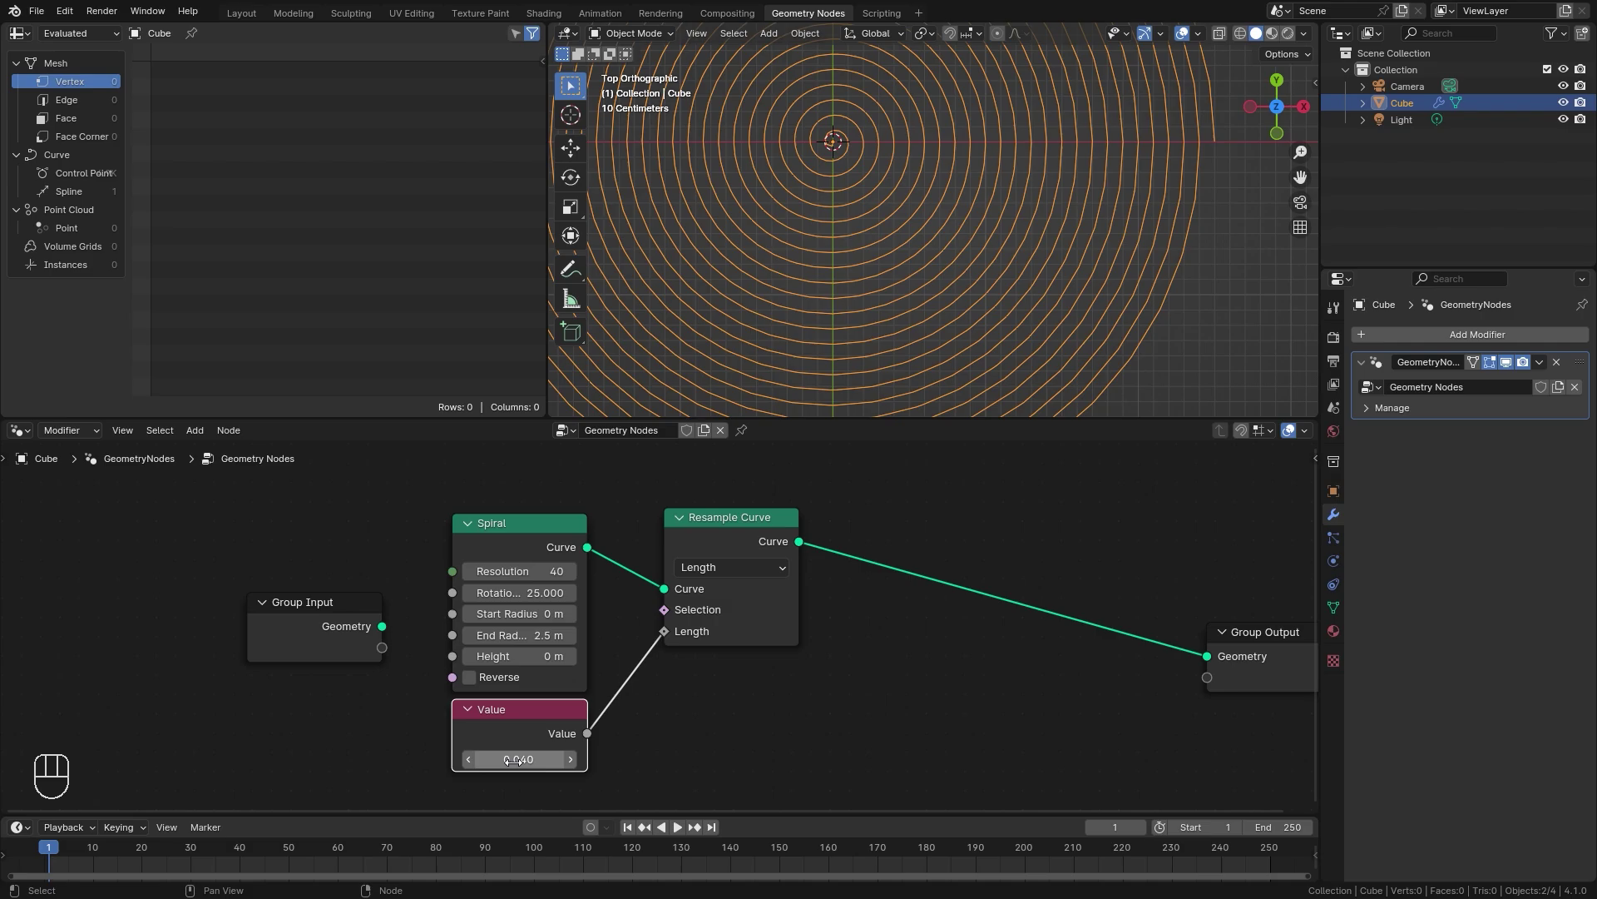
scroll(1008, 374, down, 2)
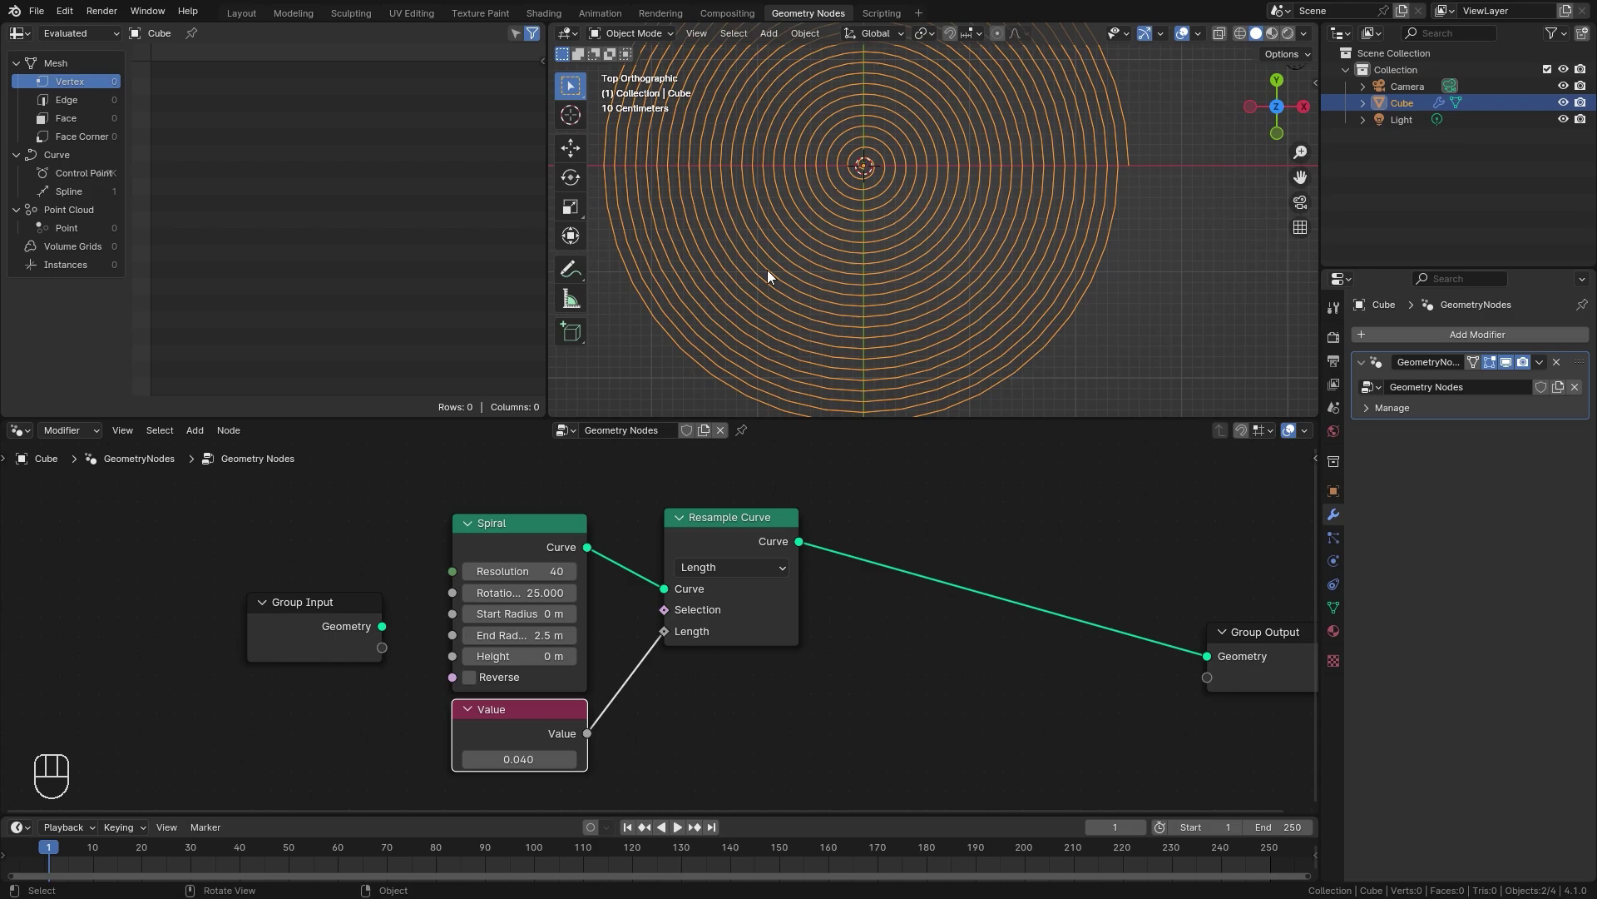
drag(749, 518, 732, 521)
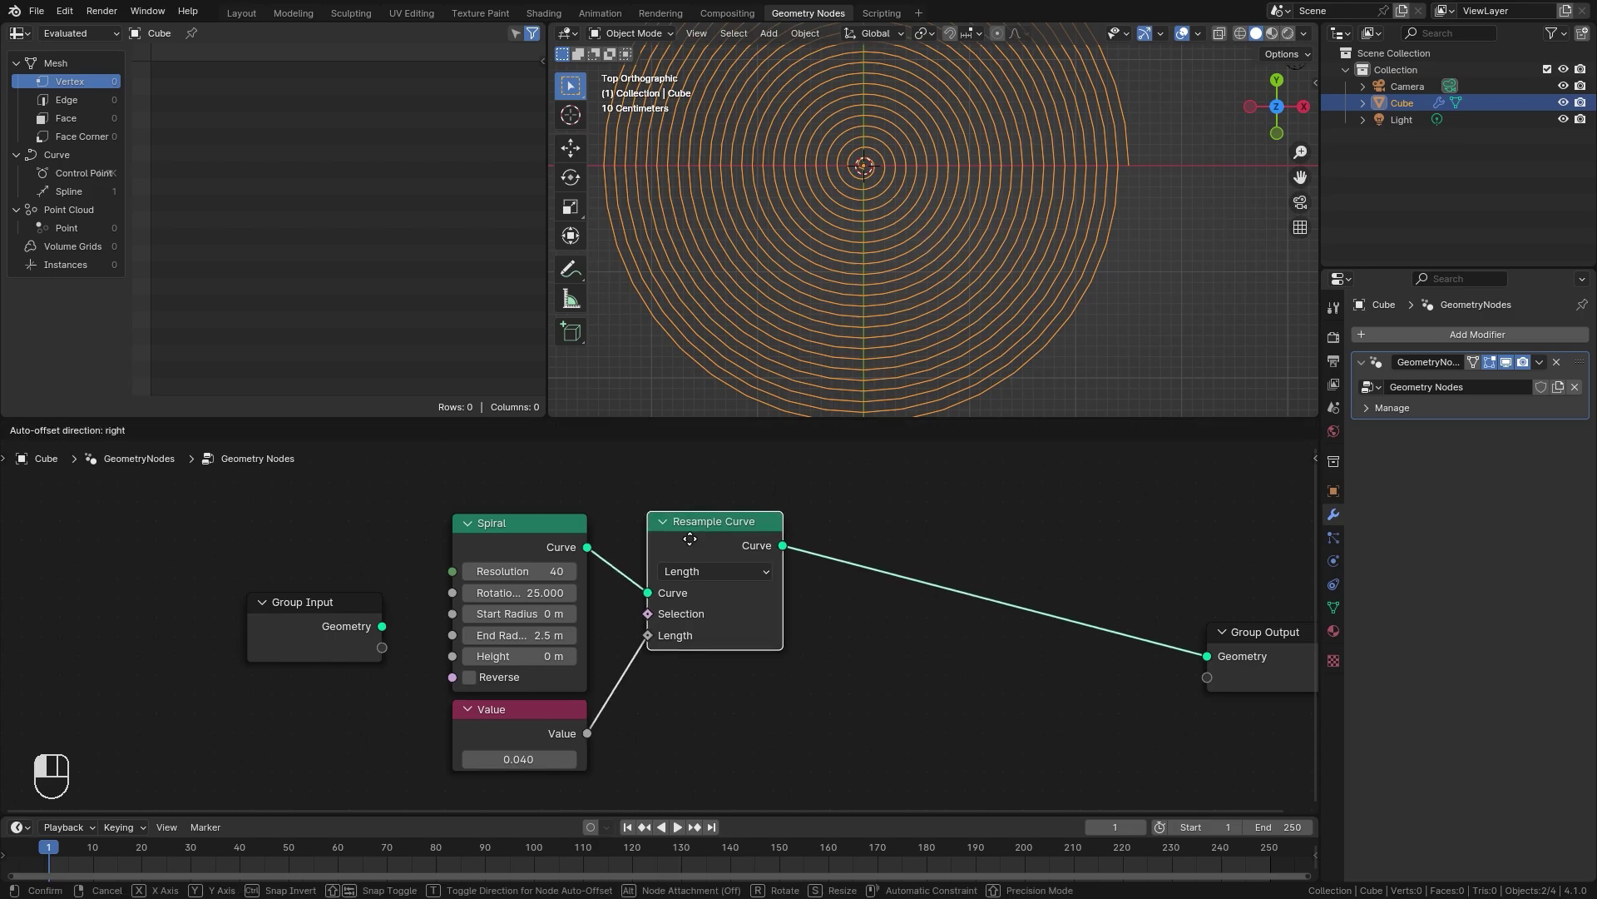
middle_drag(804, 191, 930, 193)
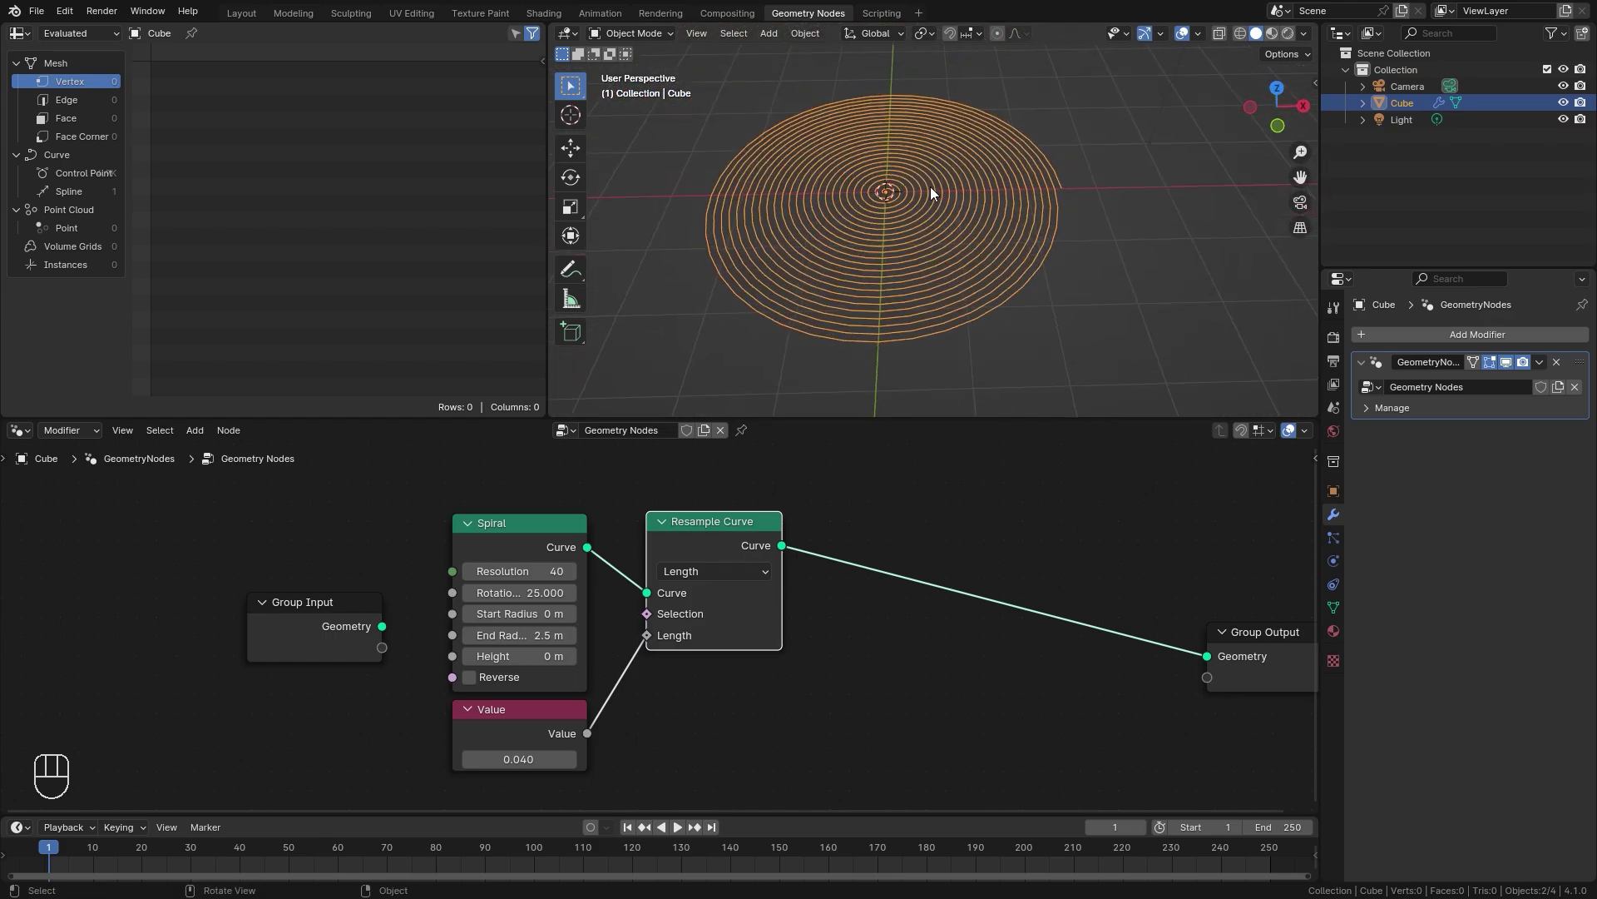
Add a Curve Line node below the Value node
scroll(713, 724, down, 1)
middle_drag(734, 695, 785, 569)
key(shift+a)
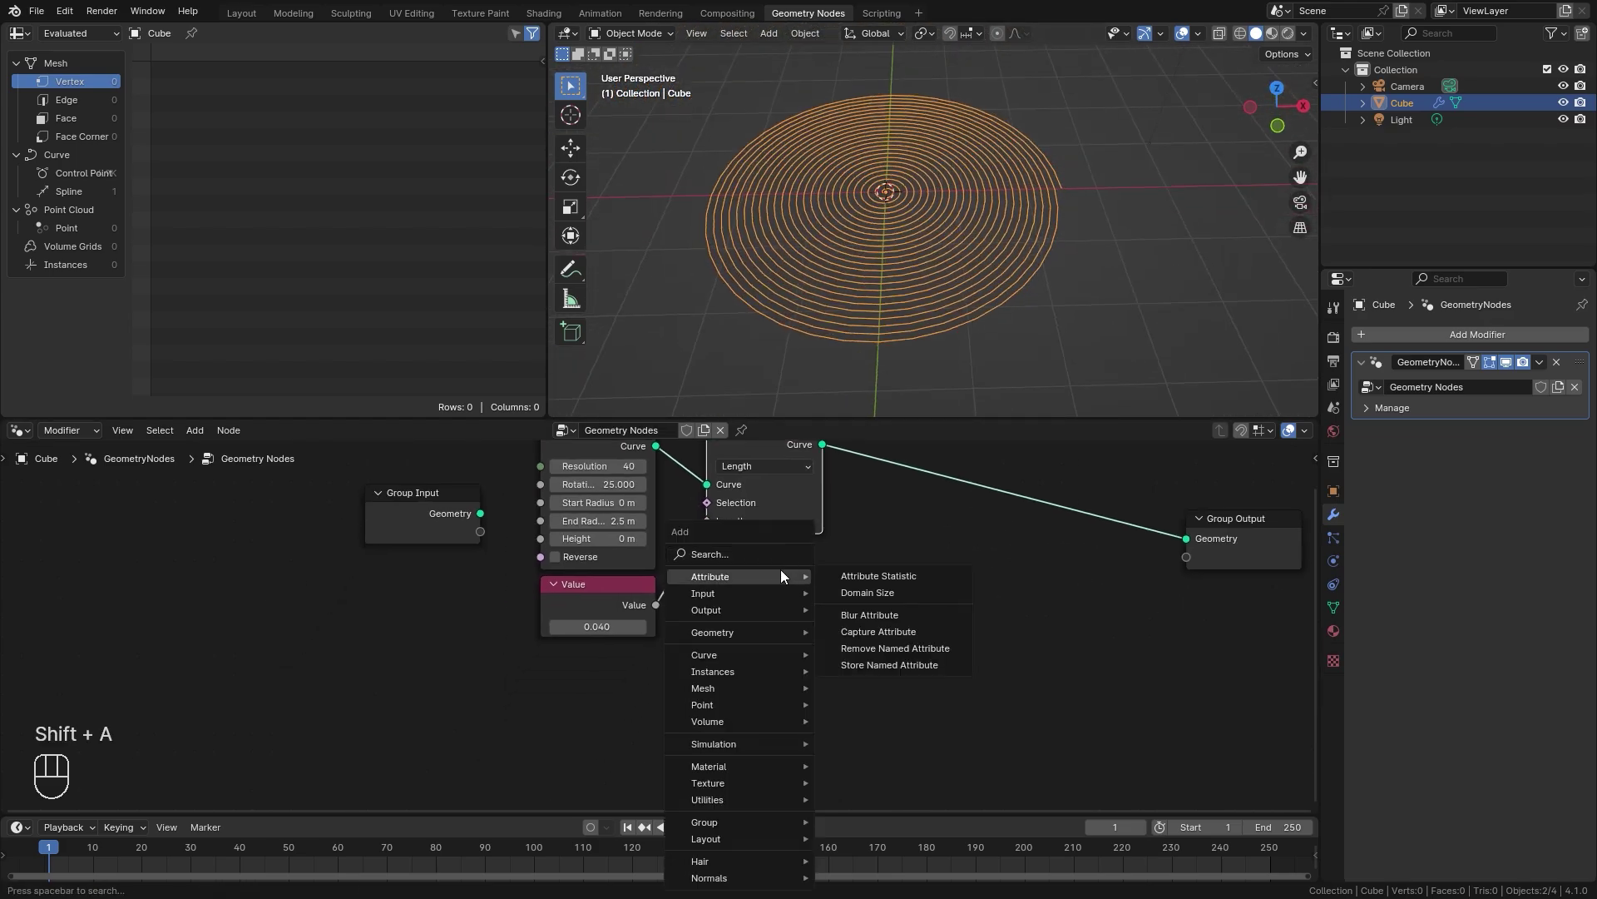
click(767, 552)
text(curve line)
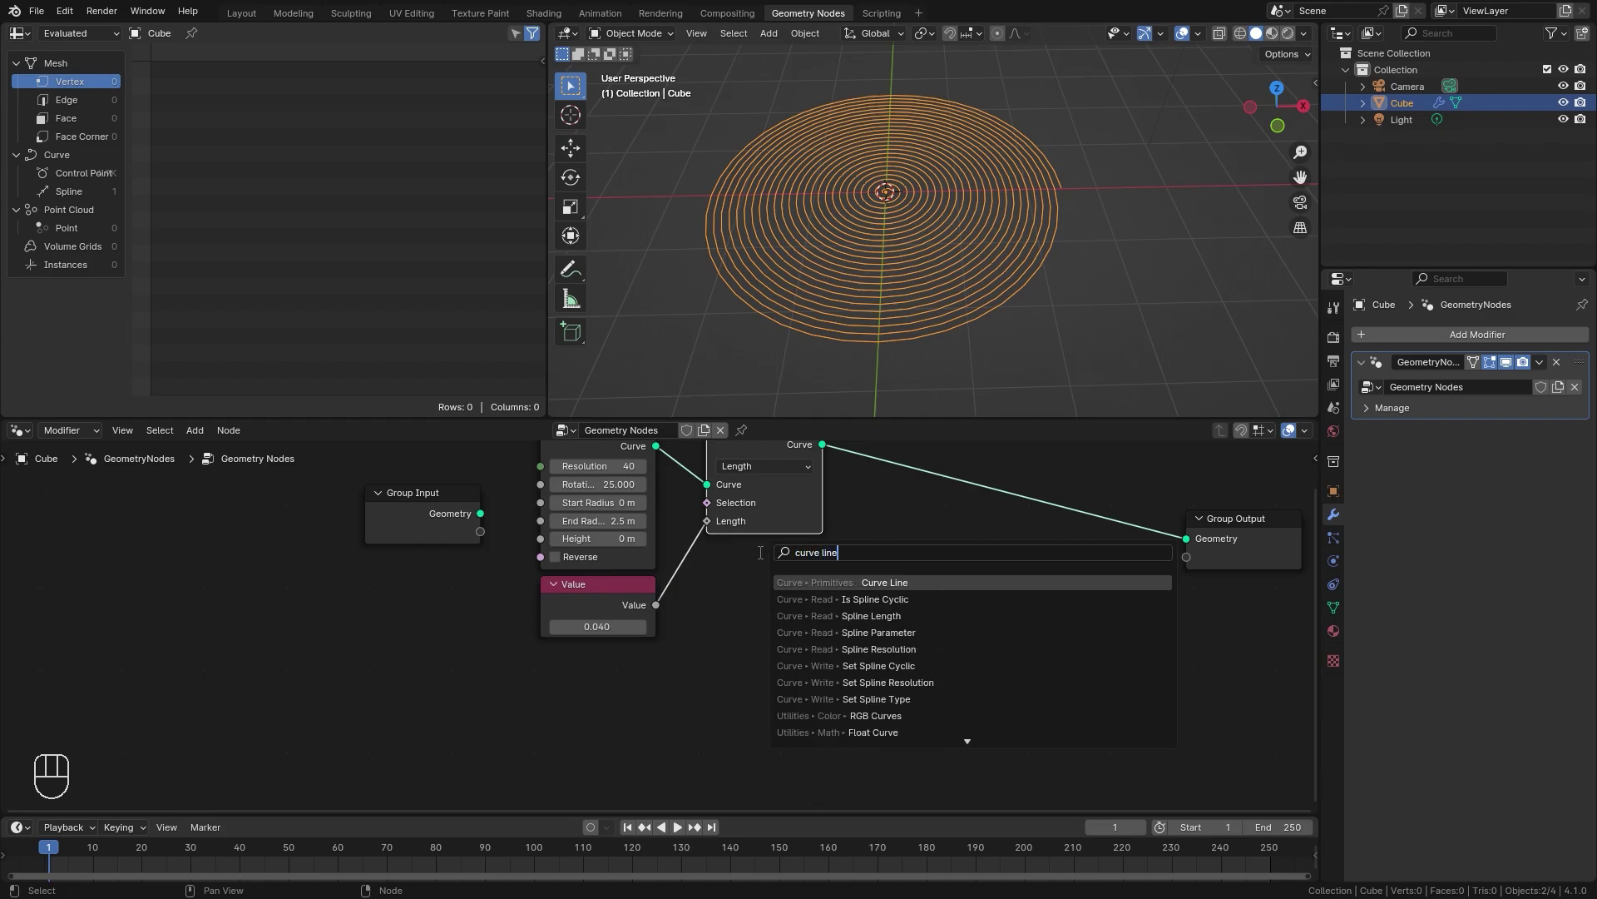
click(820, 582)
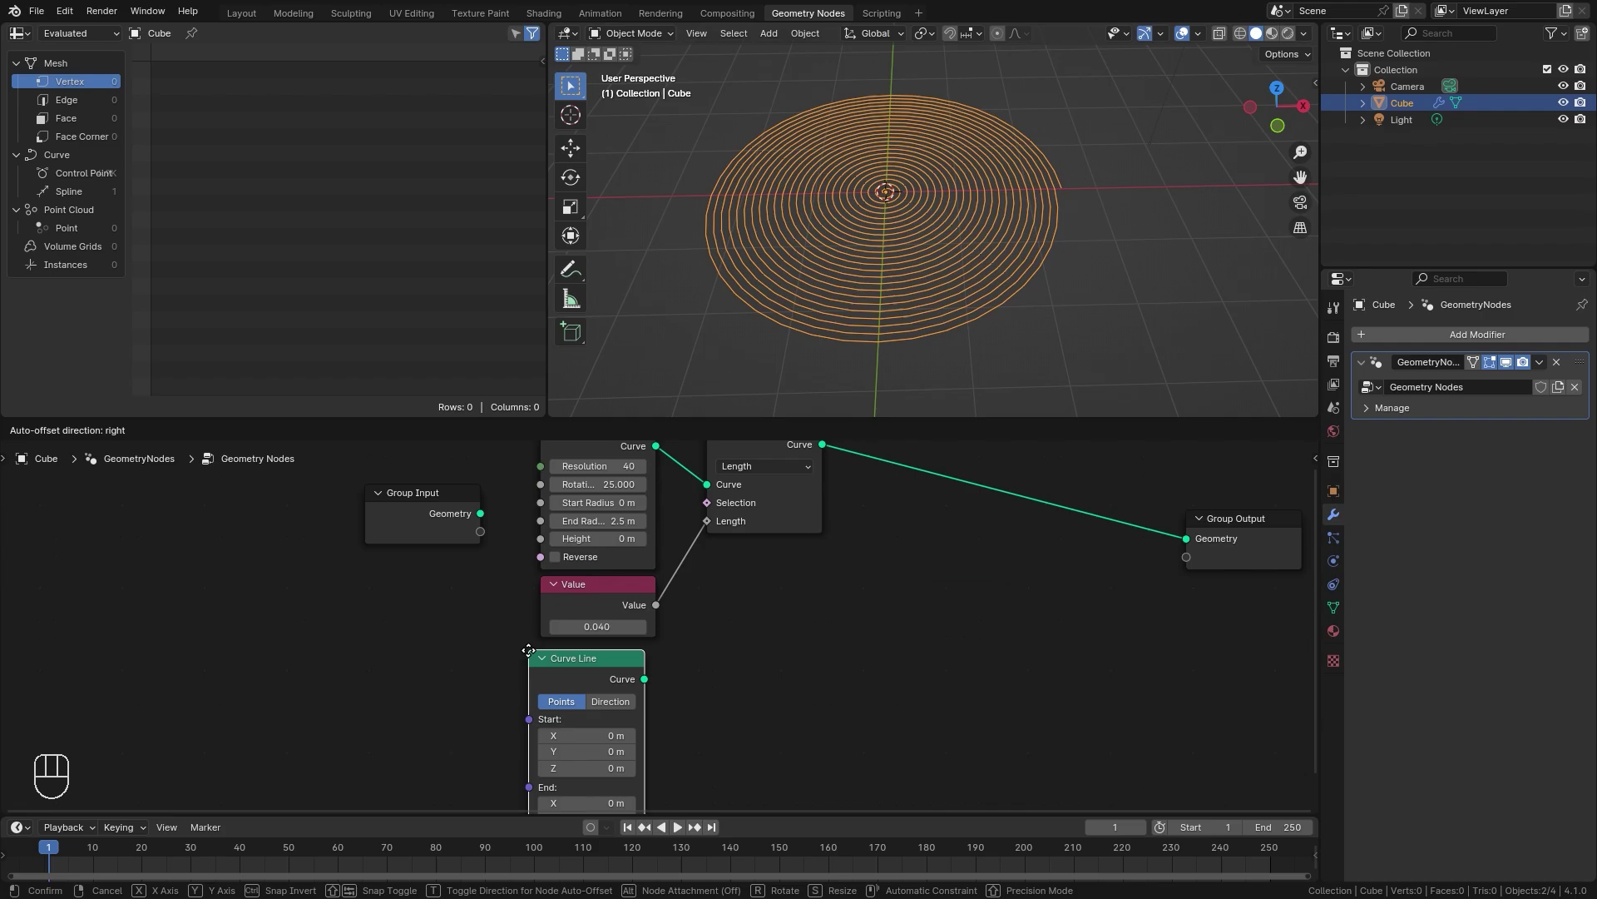
click(529, 650)
Insert a Curve to Mesh node between Resample Curve and Group Output, and connect the Curve Line output to its Profile Curve input
middle_drag(1248, 504, 974, 559)
drag(969, 567, 1085, 558)
key(shift+a)
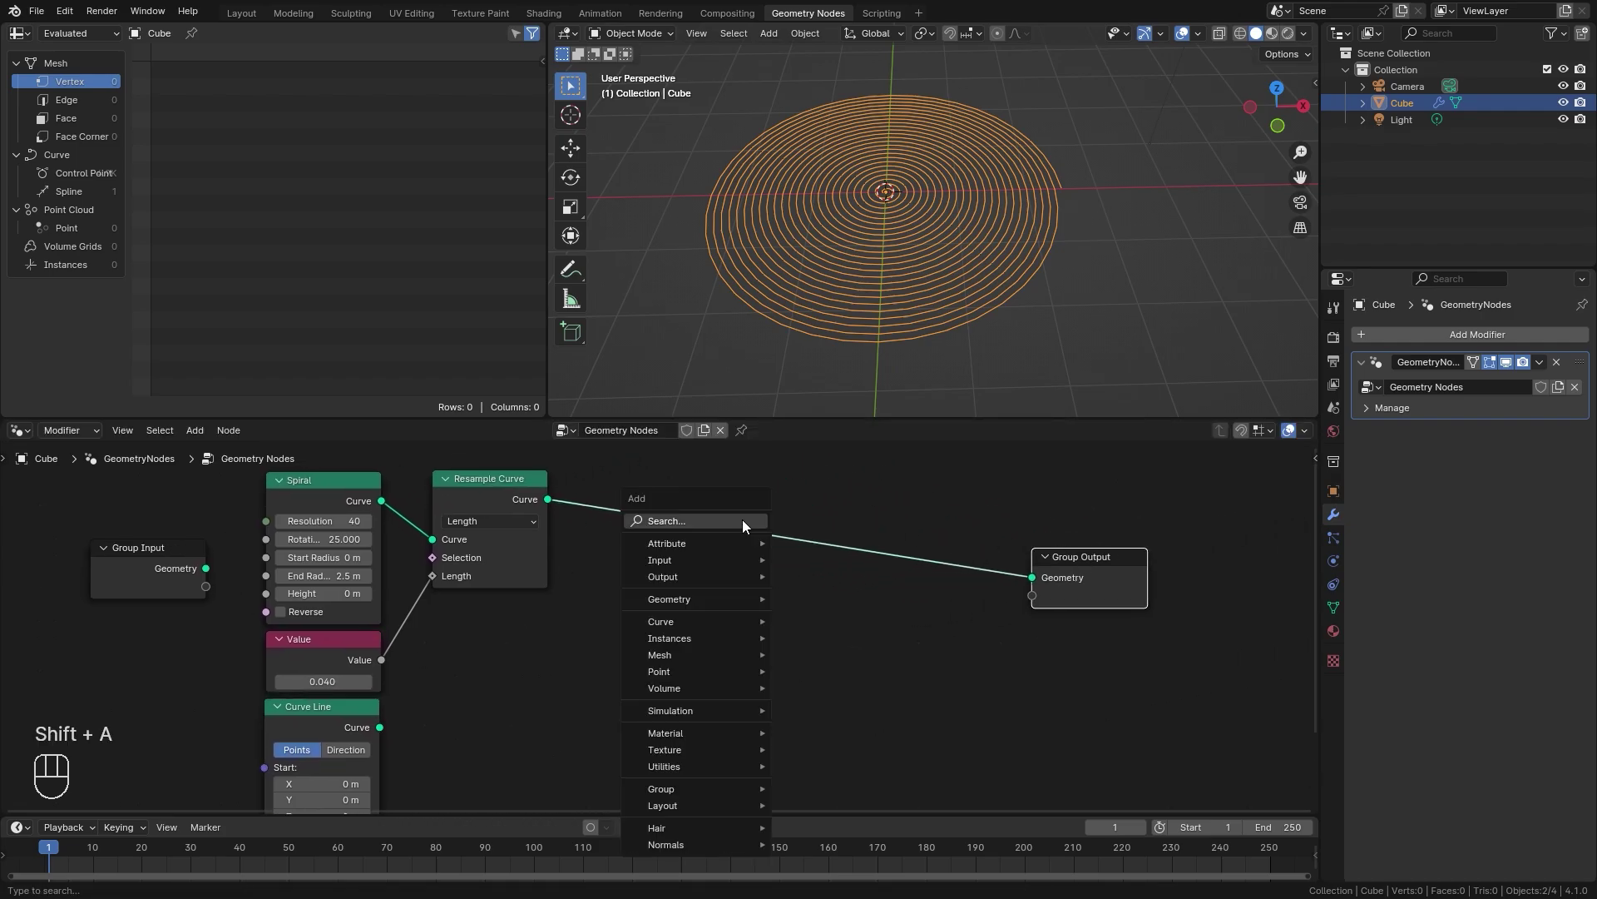
click(742, 519)
text(curve to)
click(820, 549)
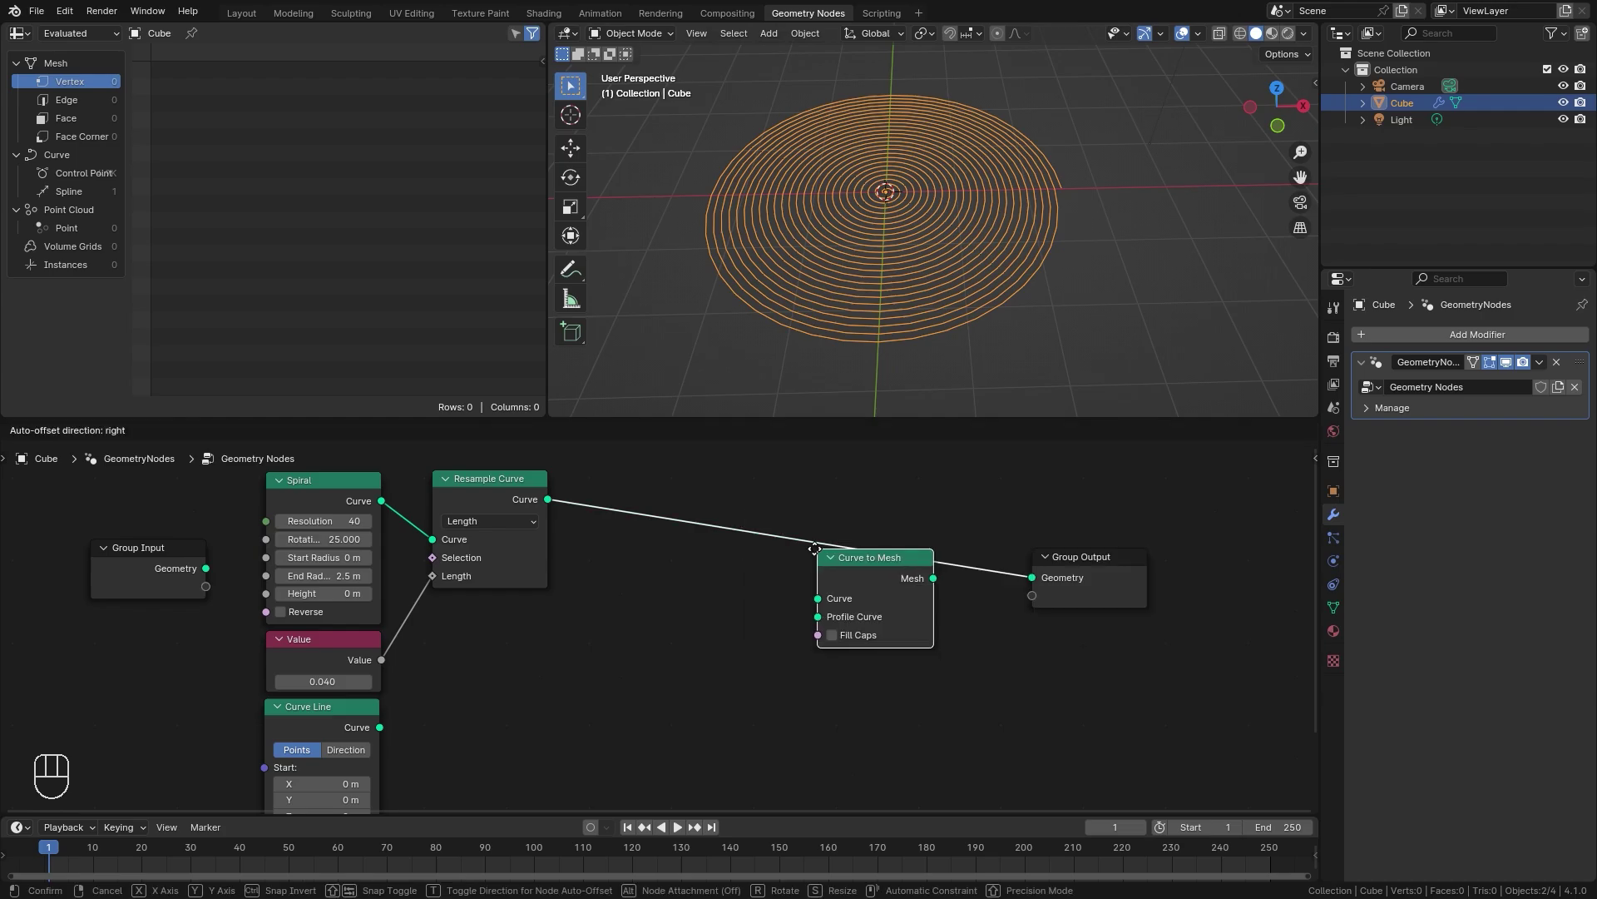
click(670, 503)
drag(379, 728, 666, 564)
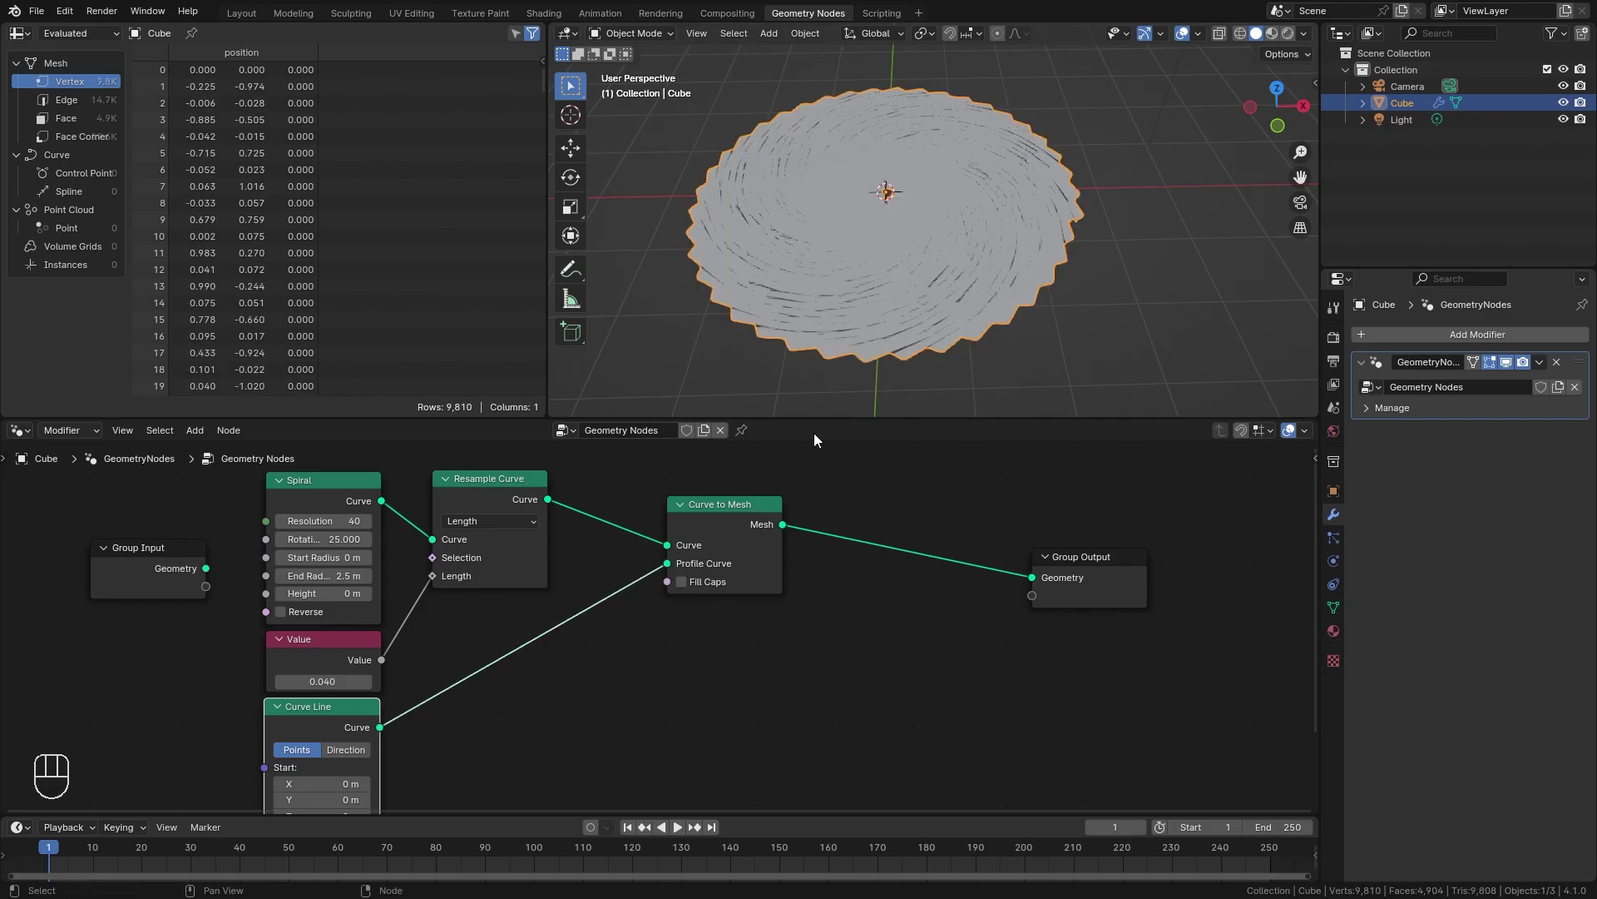
Set the Curve Line's End point to Z 0 m and Y 1 m
middle_drag(594, 680, 624, 582)
scroll(689, 628, up, 1)
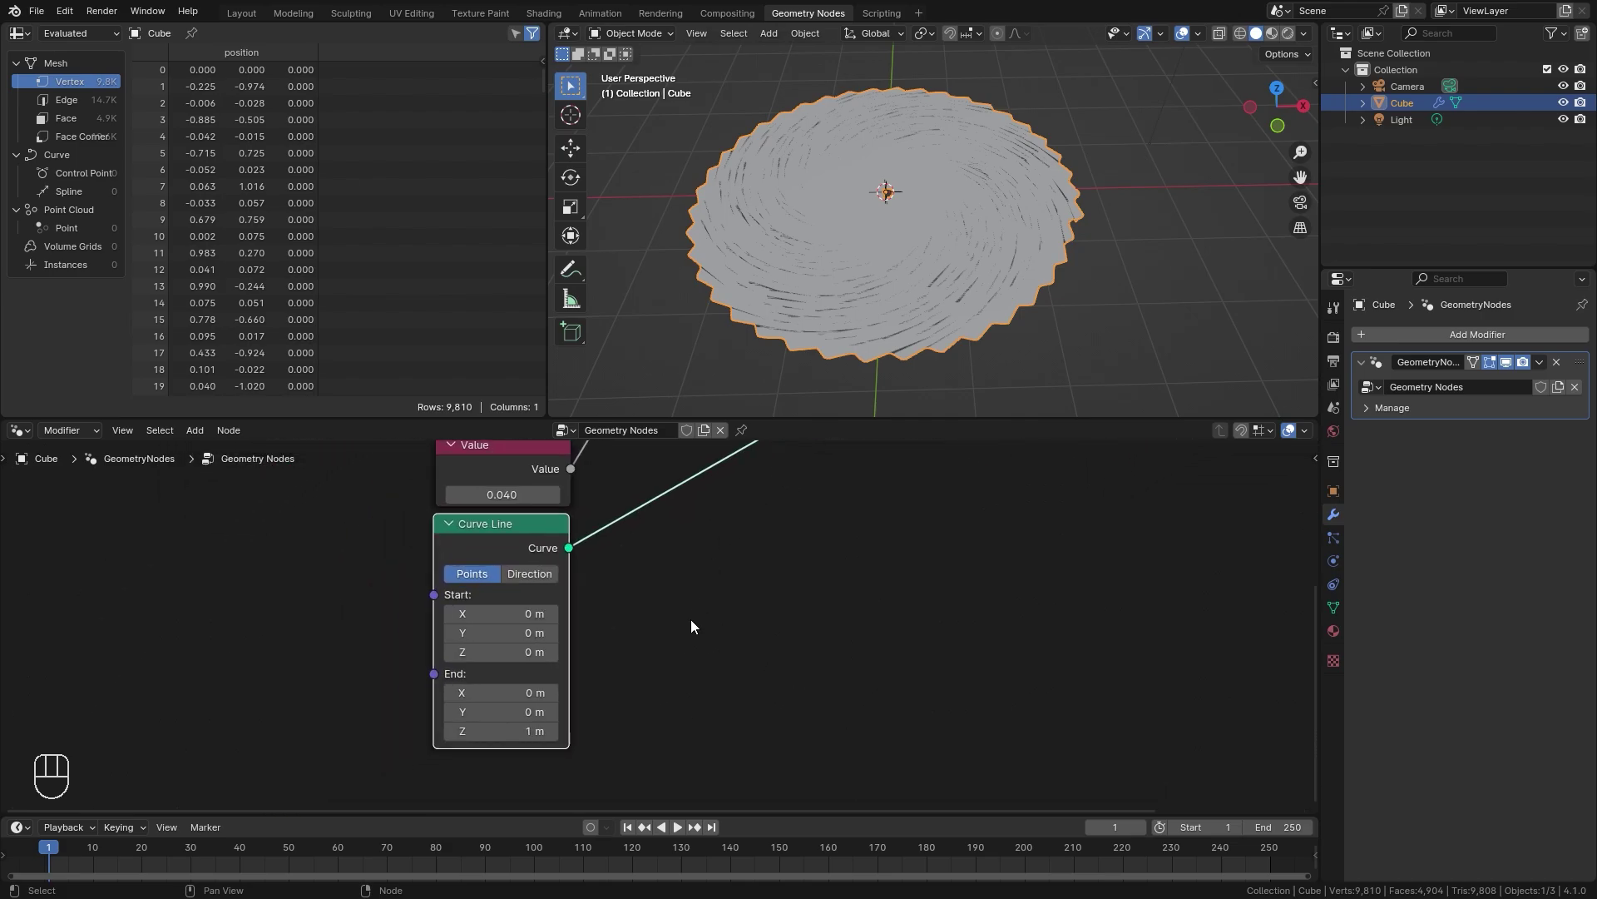
click(522, 730)
text(0)
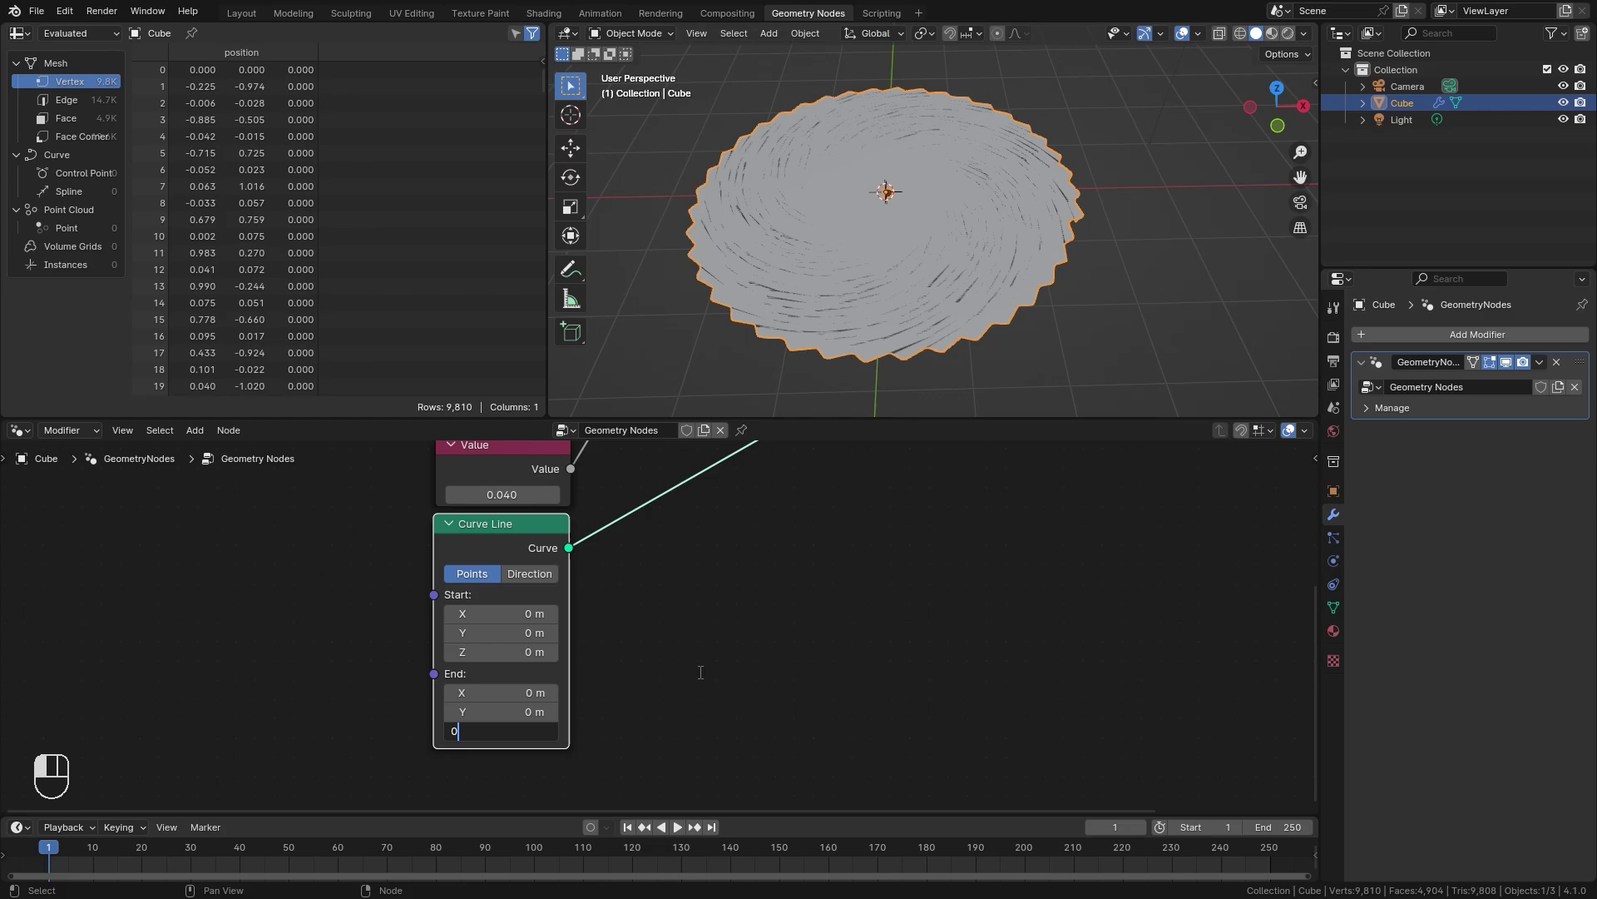
key(Return)
click(516, 713)
text(1)
key(Return)
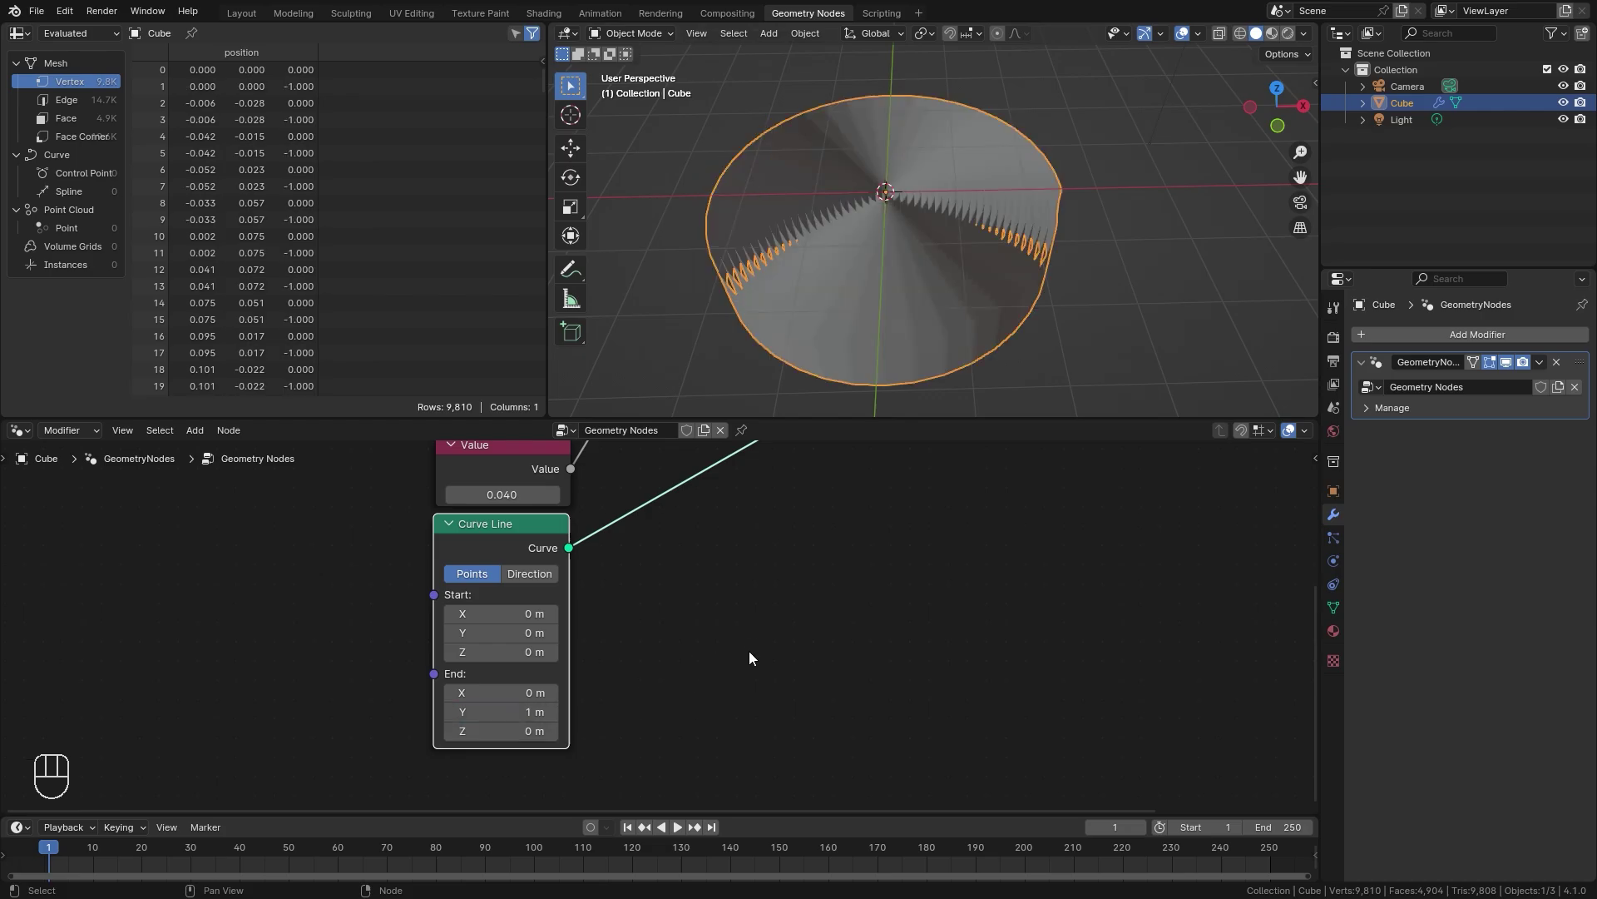
Set the Curve Line's End Y value to 0.3 m
click(533, 707)
text(.3)
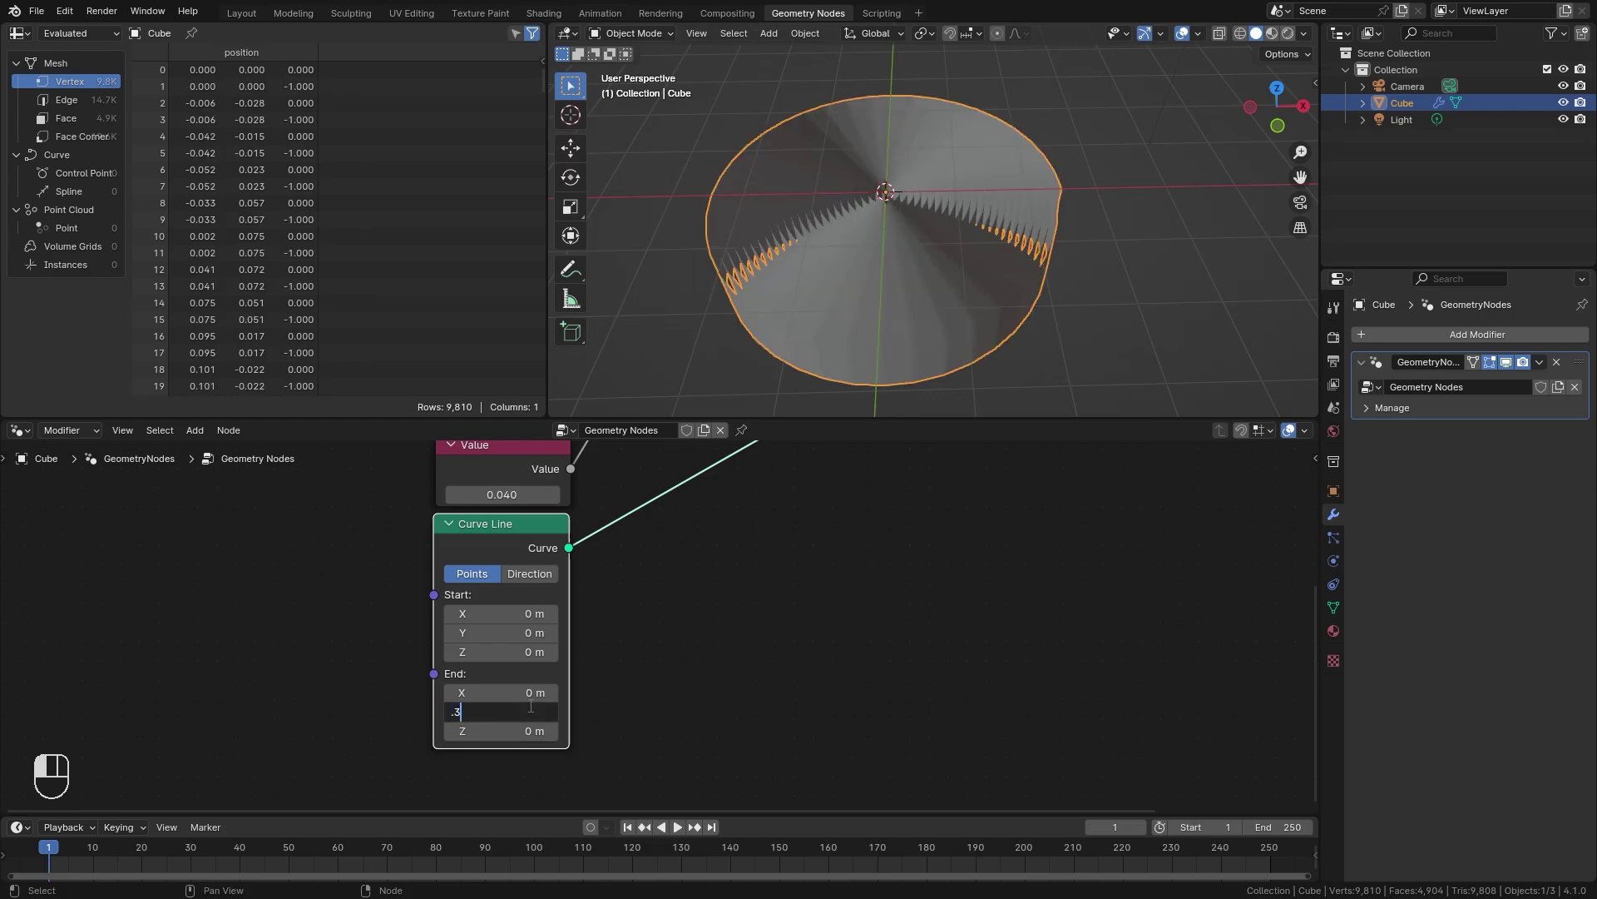
key(Return)
Switch the viewport to wireframe shading and examine the face divisions along the spiral strip's outer edge
middle_drag(890, 398, 857, 233)
scroll(956, 213, up, 3)
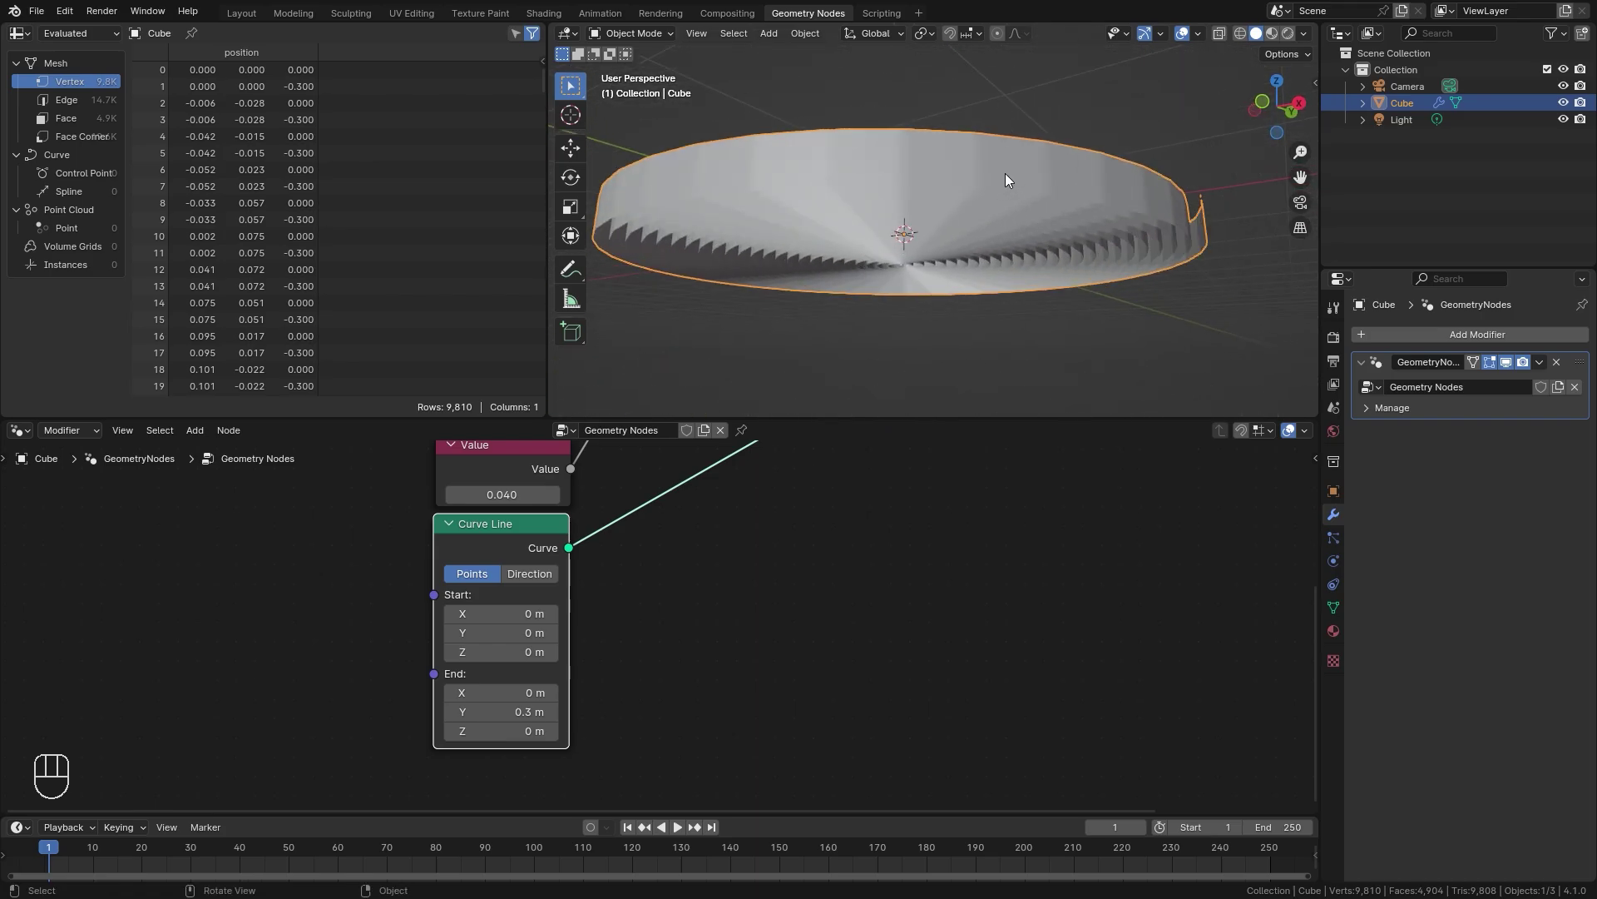
middle_drag(1007, 180, 1238, 266)
key(z)
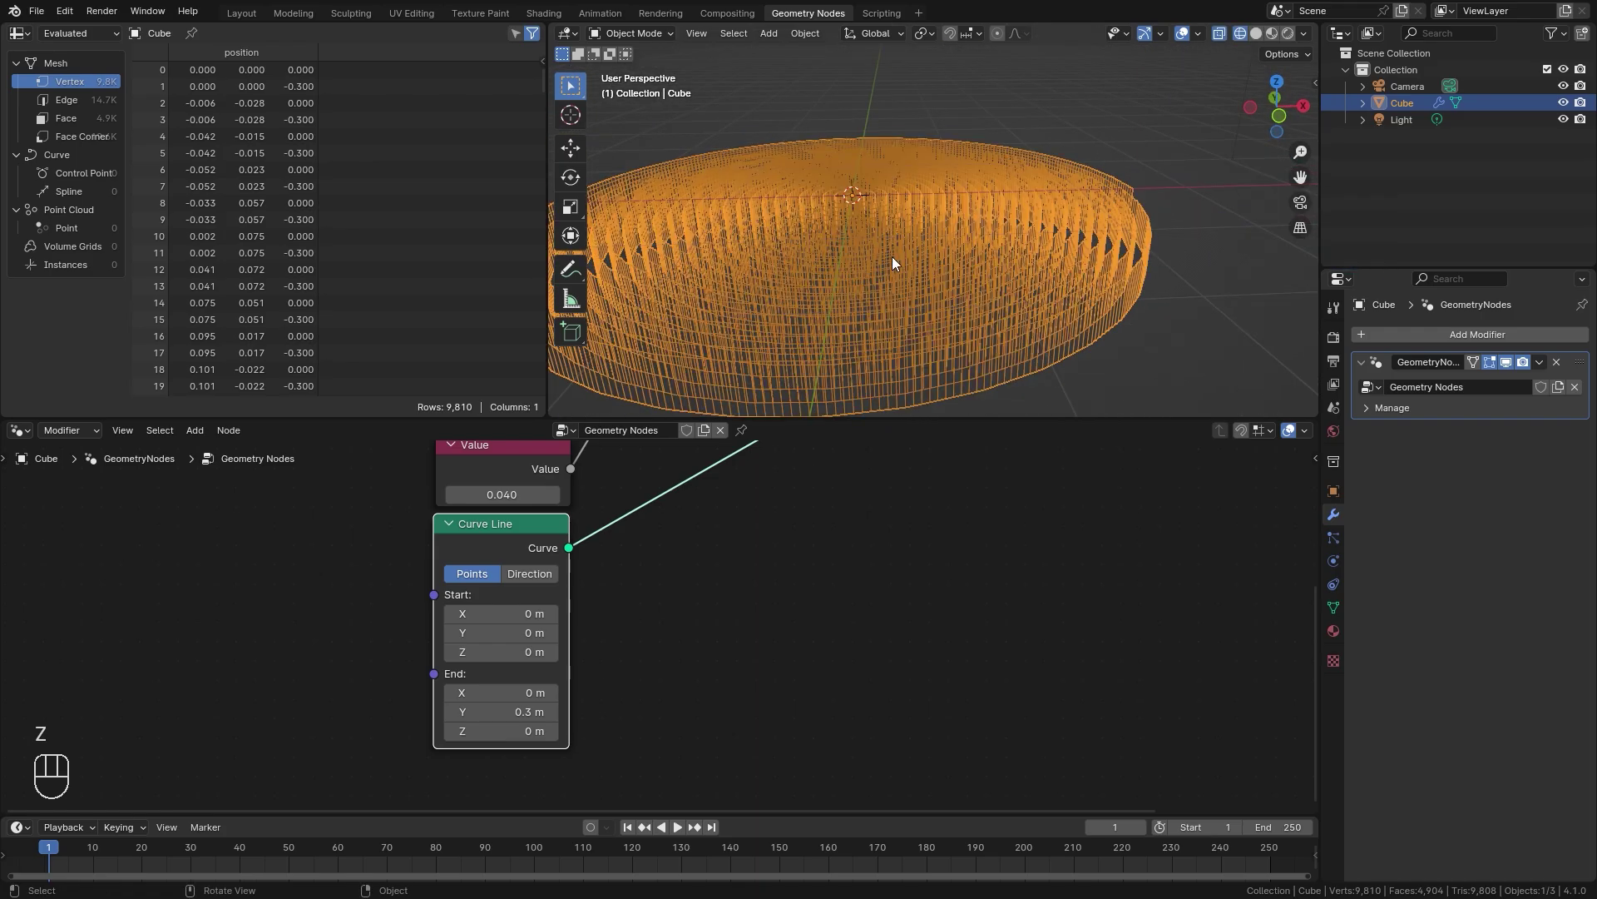
middle_drag(1083, 245, 1208, 274)
shift+middle_drag(1188, 358, 972, 293)
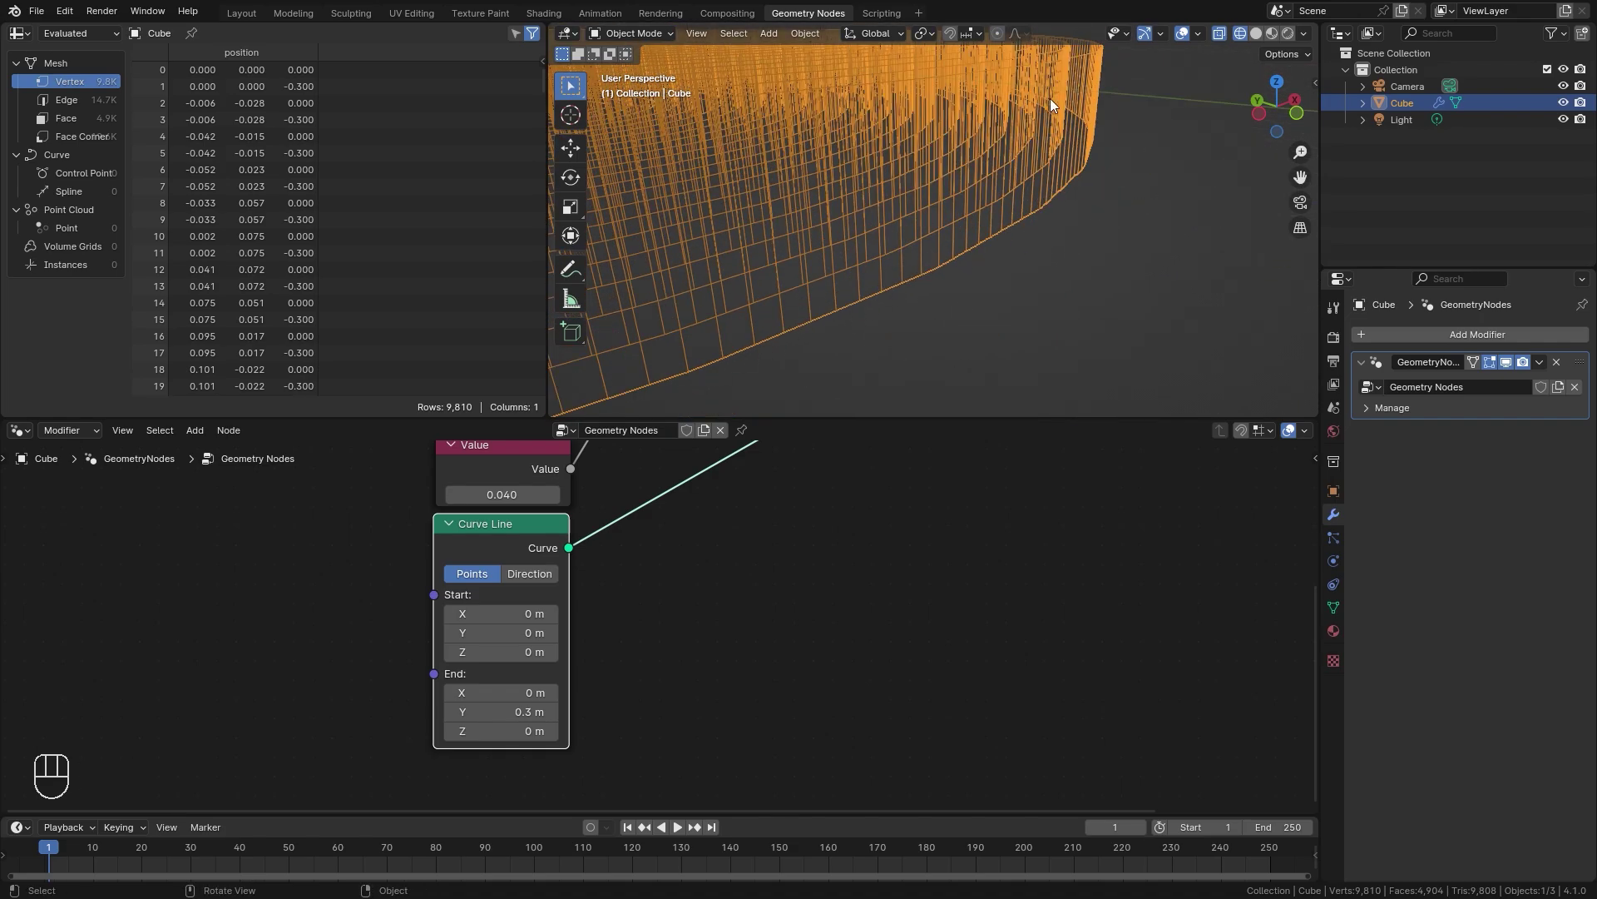
Duplicate the Resample Curve node onto the link between Curve Line and Curve to Mesh, and connect the Value node to its Length input
middle_drag(773, 476, 710, 699)
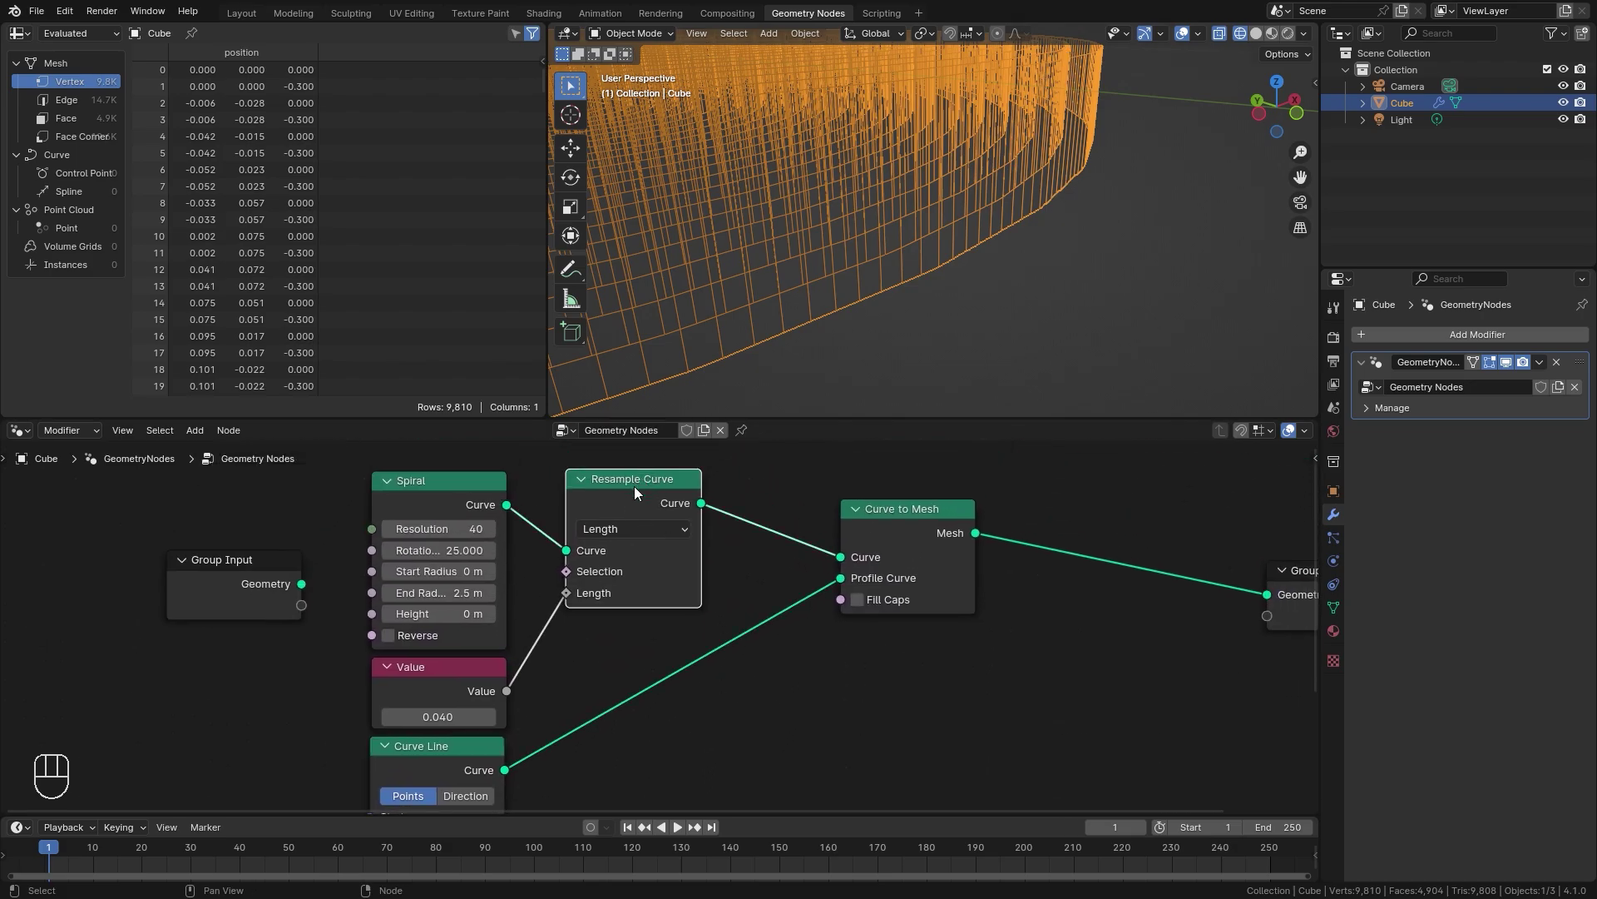
key(shift+d)
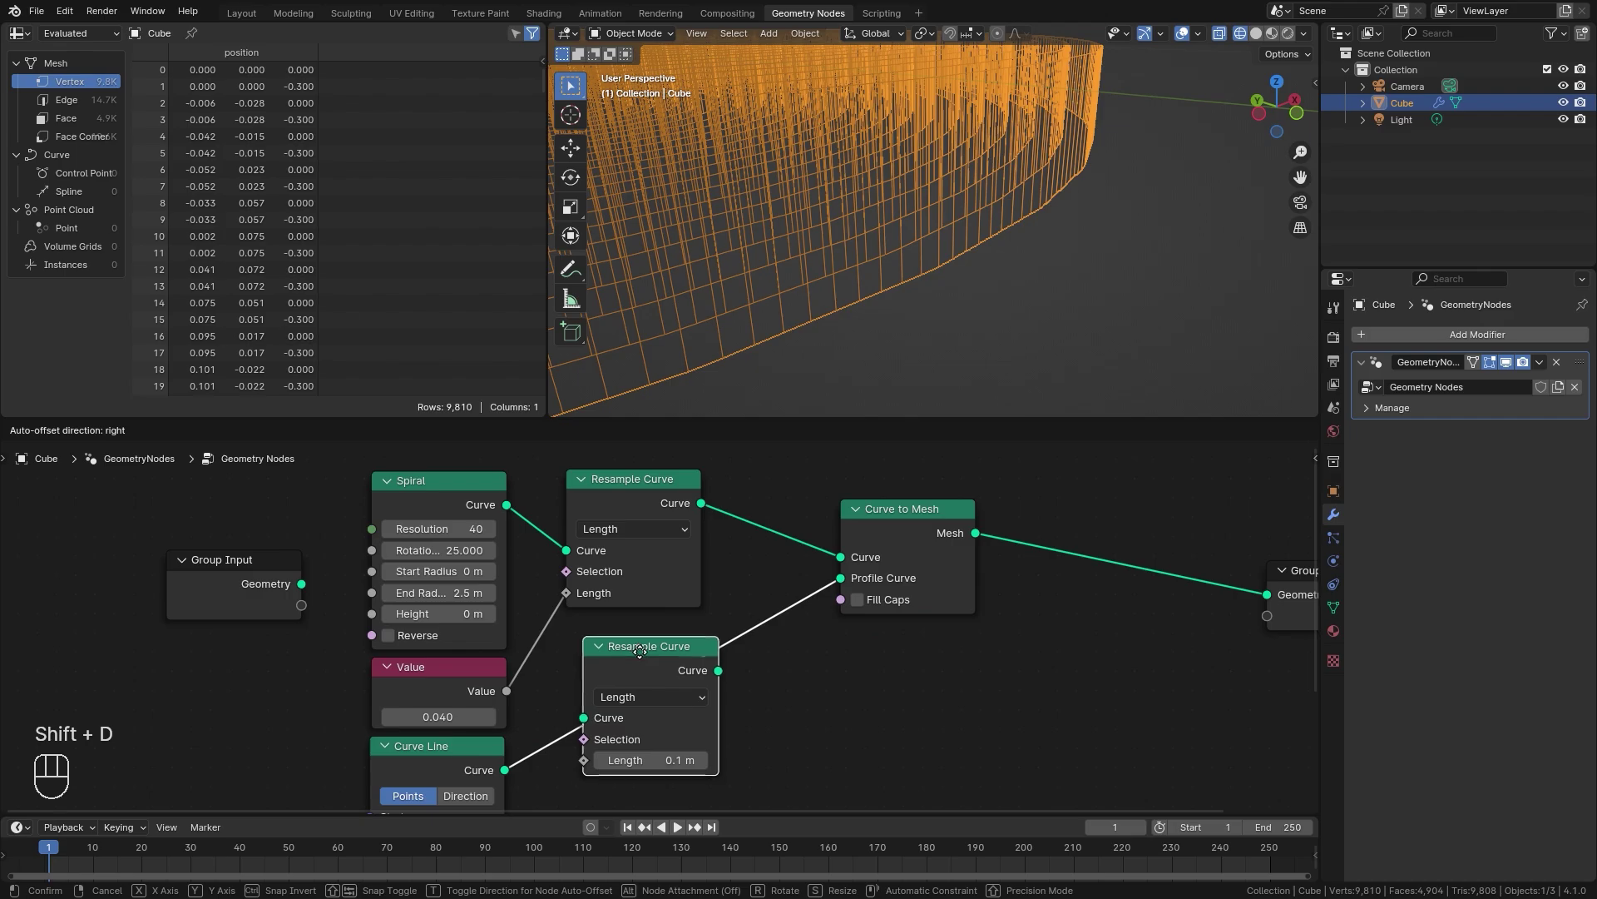
click(638, 637)
drag(505, 690, 581, 743)
middle_drag(945, 352, 1017, 364)
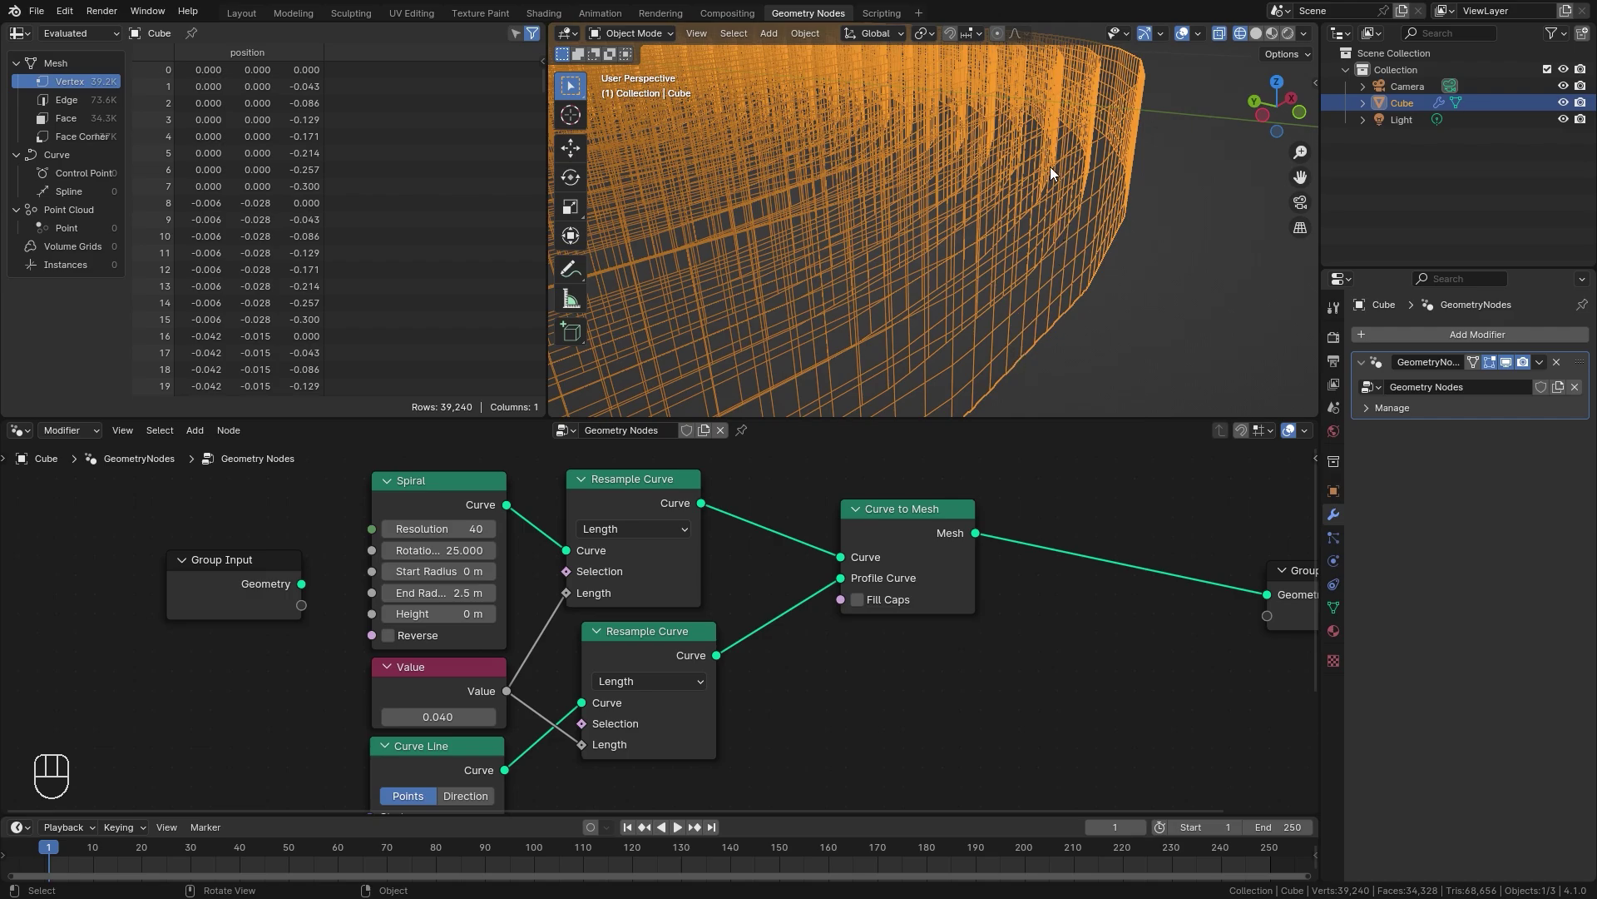
Insert a Transform Geometry node on the link between Curve to Mesh and Group Output
key(Home)
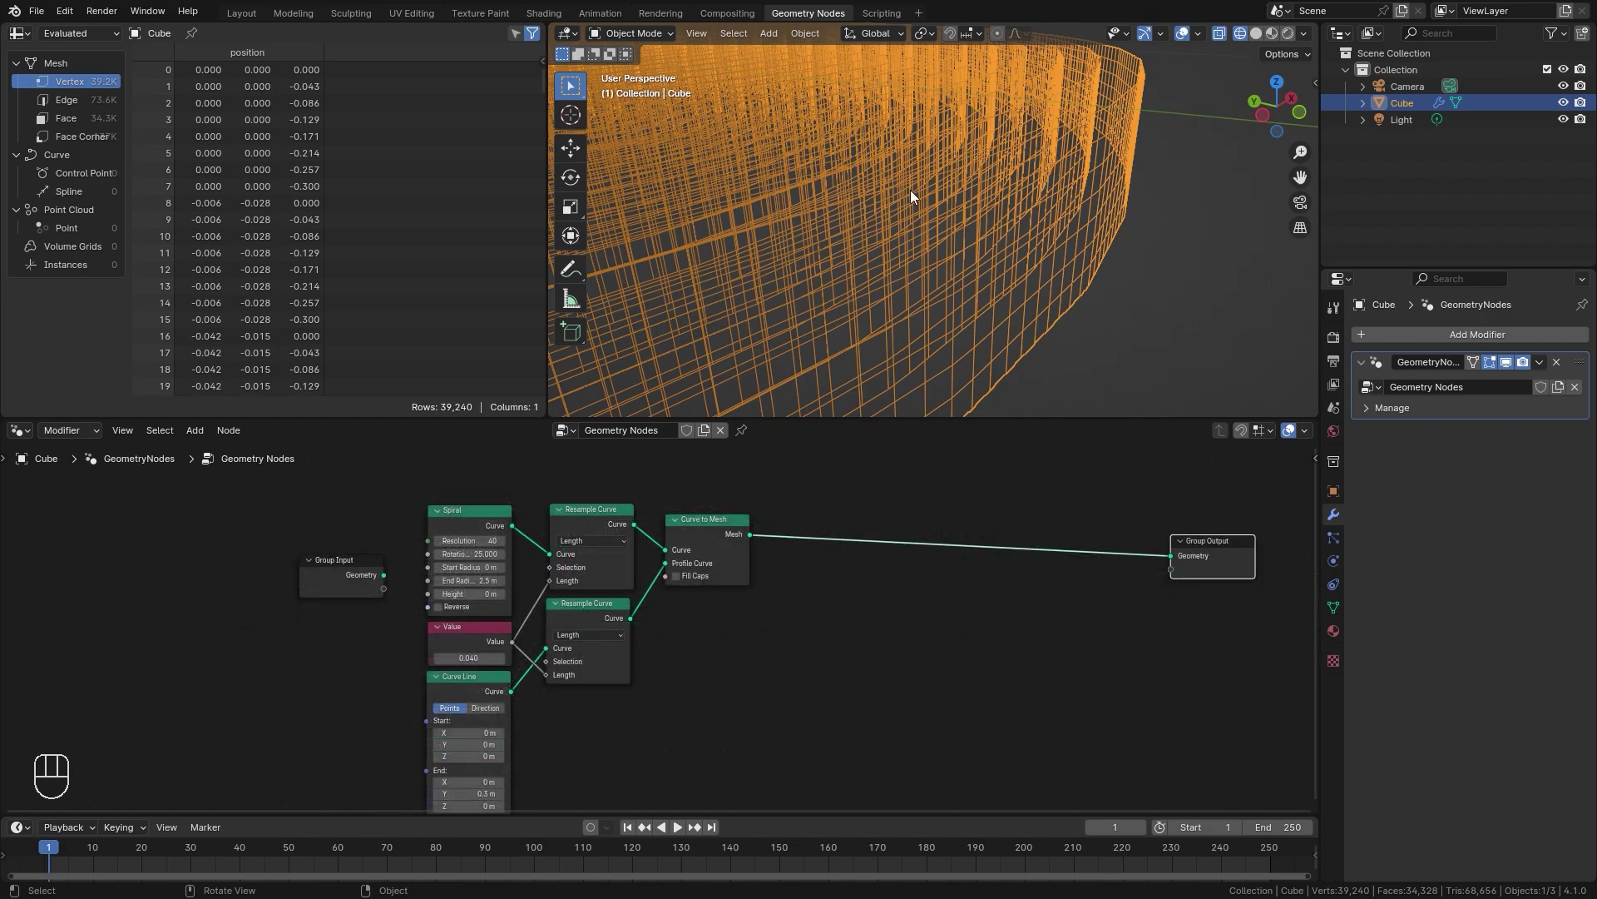
scroll(911, 190, down, 5)
middle_drag(910, 189, 873, 232)
scroll(855, 633, up, 1)
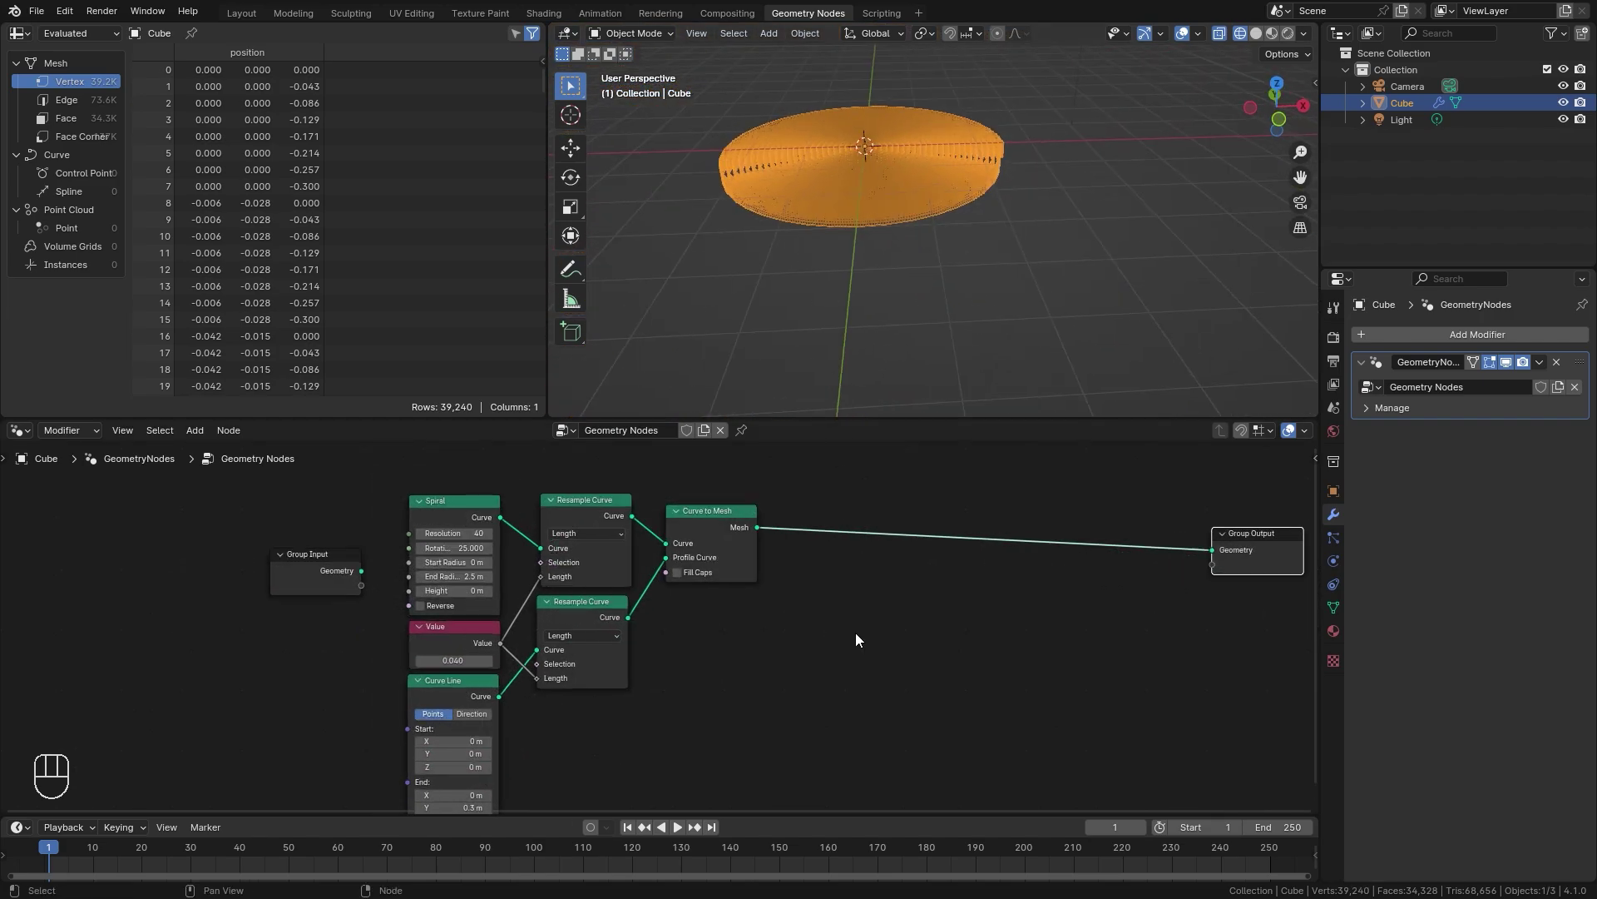
key(shift+a)
click(842, 545)
text(trans)
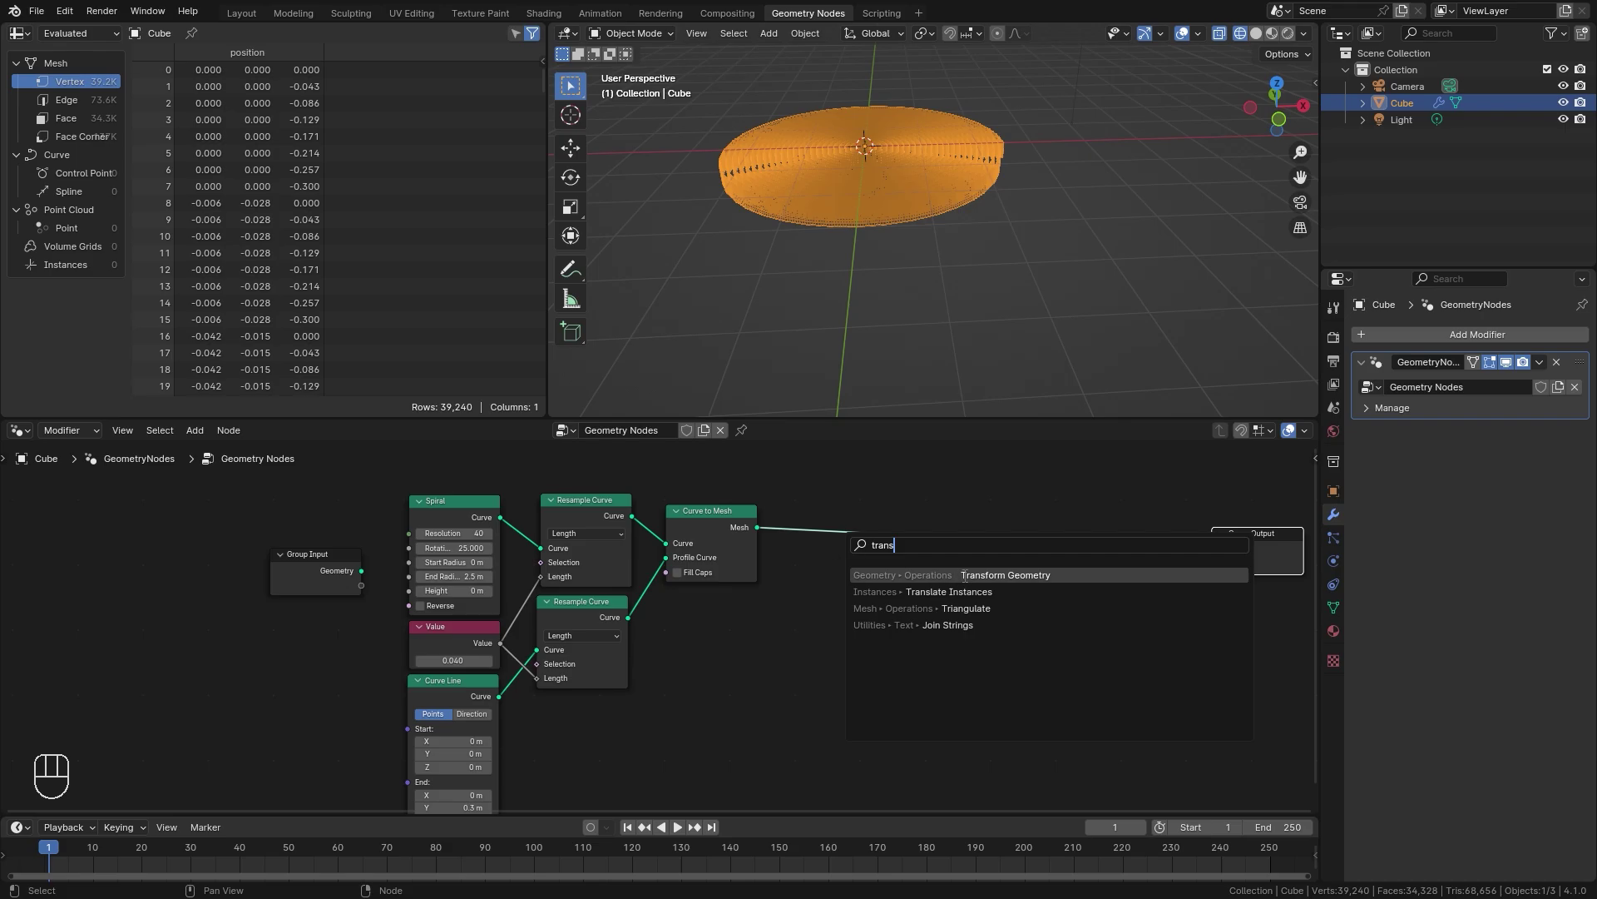
key(Return)
click(962, 496)
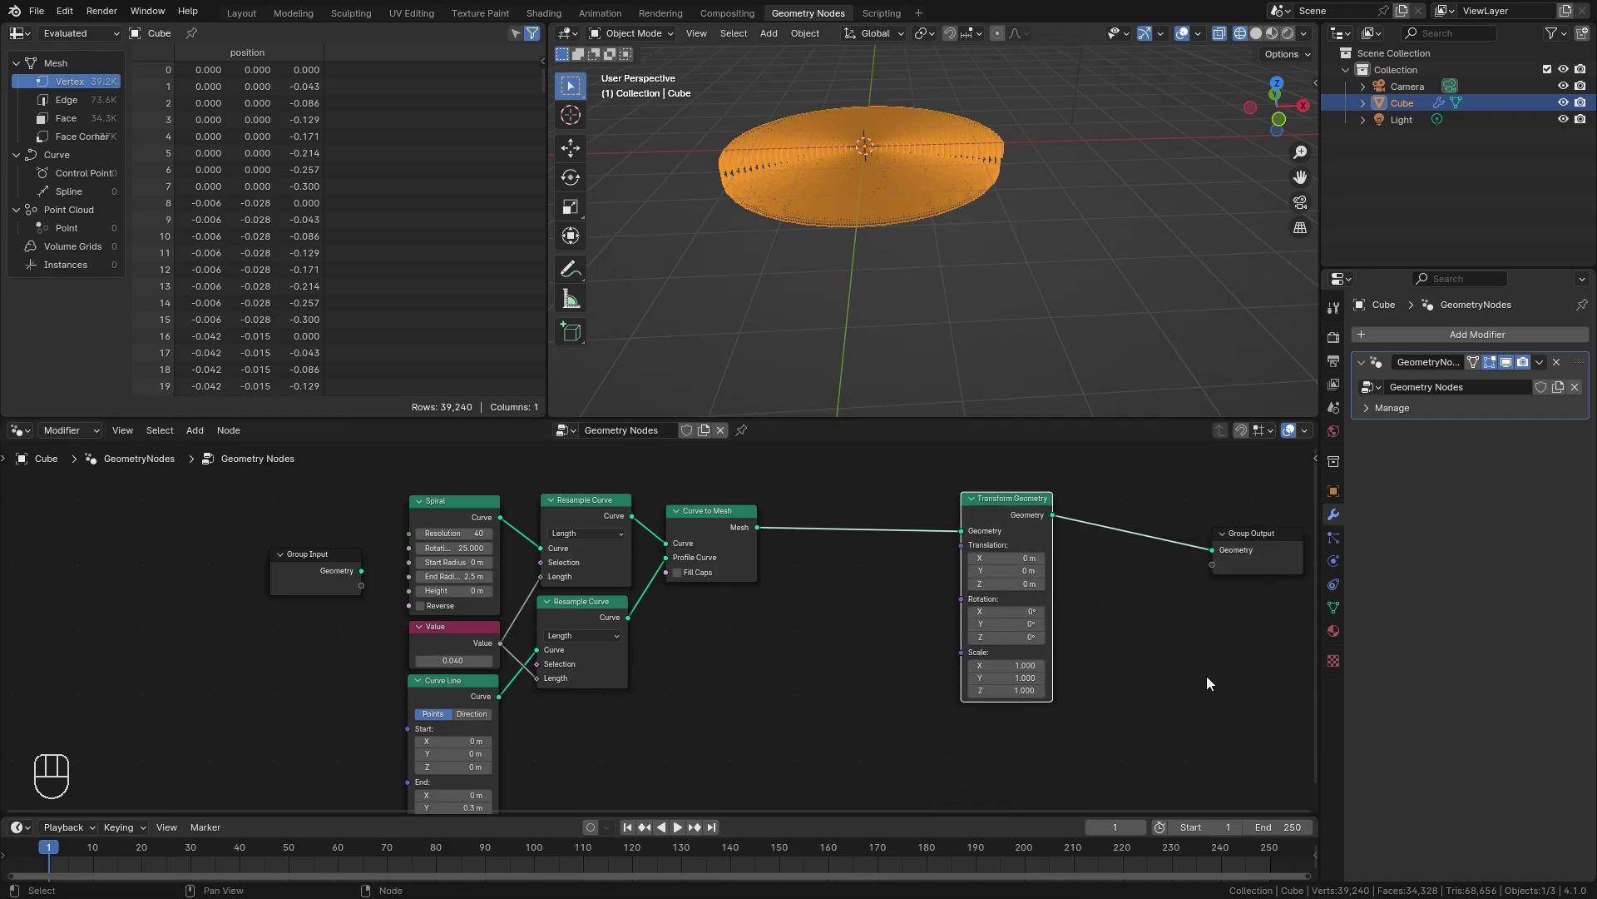
Set the Transform Geometry node's X rotation to 90° so the spiral stands upright
key(Home)
click(925, 597)
text(90)
key(Return)
mouse_move(920, 313)
middle_down()
mouse_move(1047, 227)
mouse_move(893, 314)
mouse_move(985, 299)
middle_up()
key(z)
click(757, 279)
mouse_move(757, 279)
middle_down()
mouse_move(1029, 306)
mouse_move(947, 212)
middle_up()
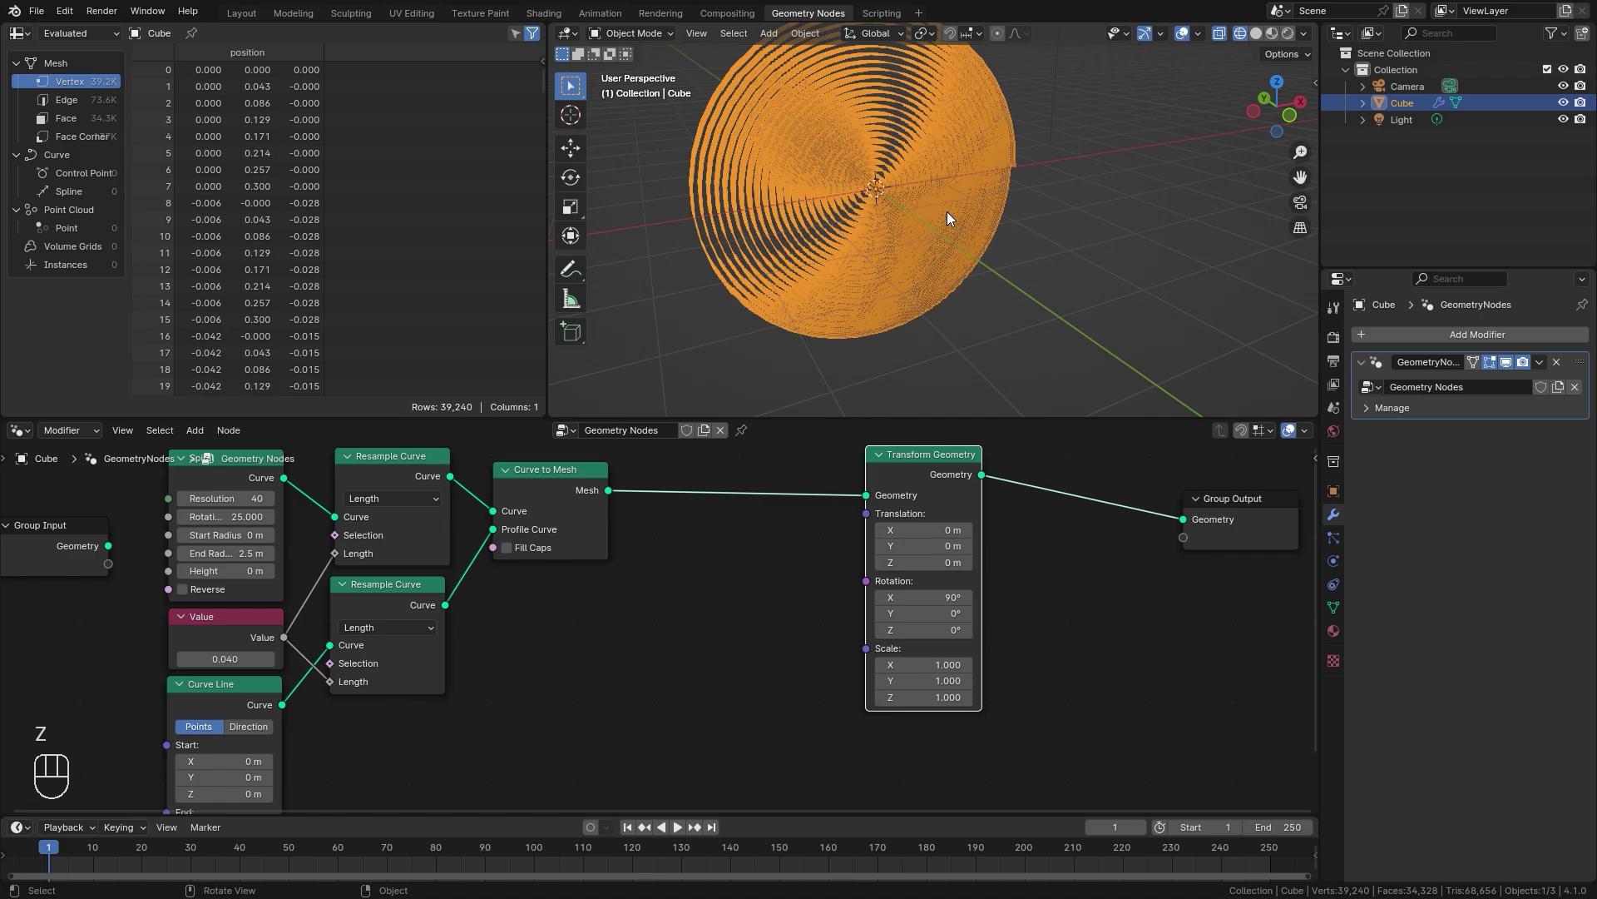
Set the Transform Geometry node's scale to 0.66 on X and 1.4 on Y
shift+drag(935, 664, 873, 664)
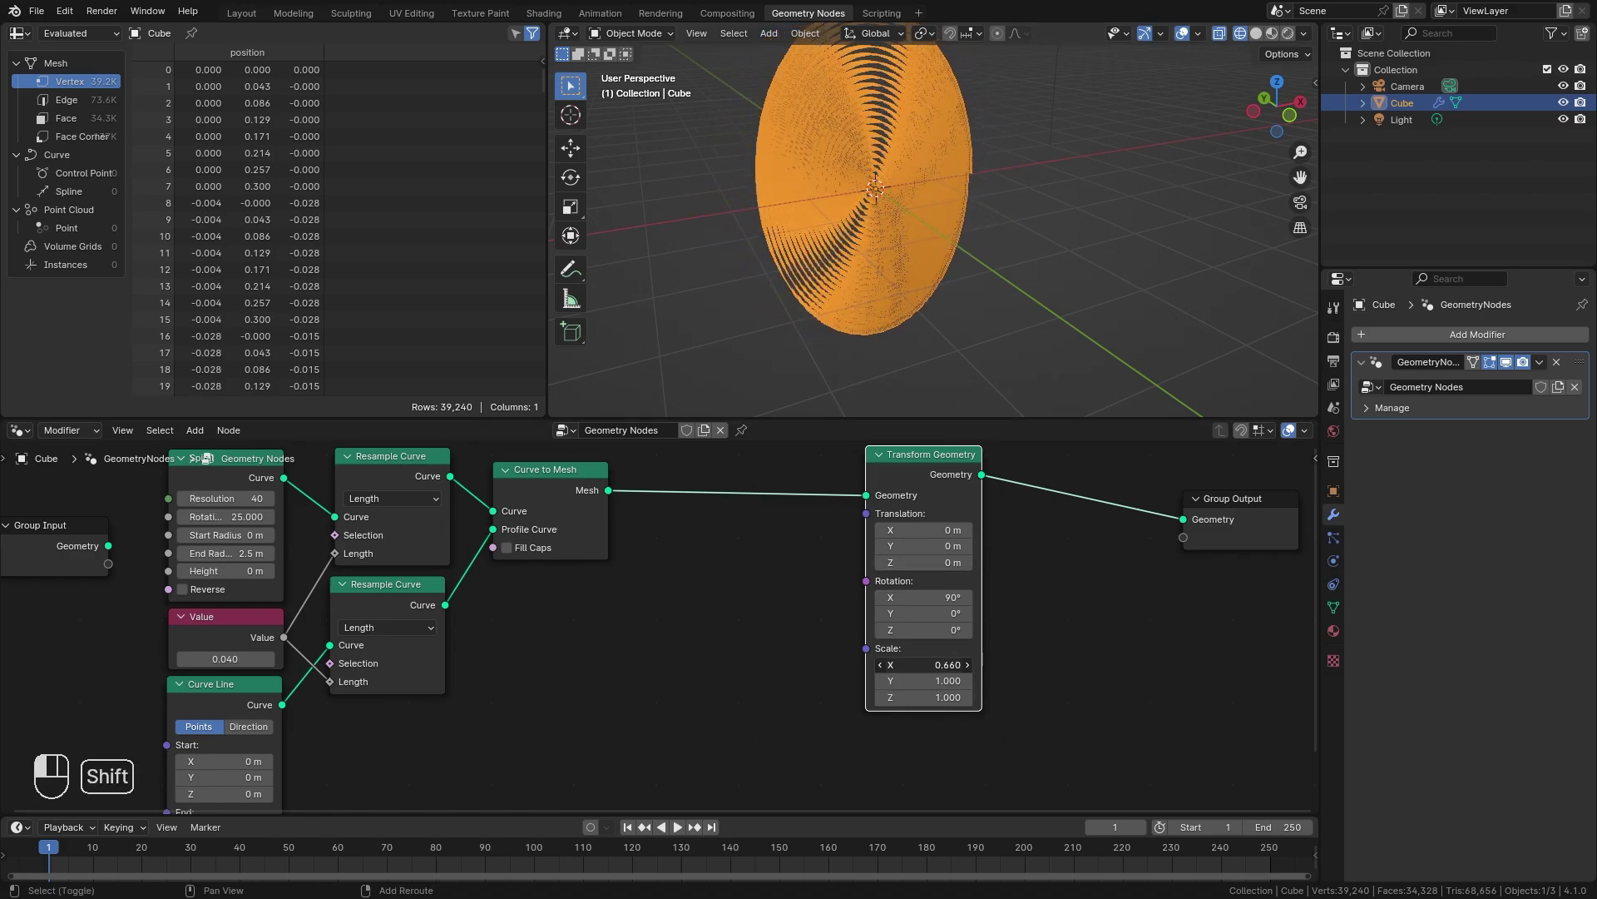
click(948, 680)
key(BackSpace)
key(BackSpace)
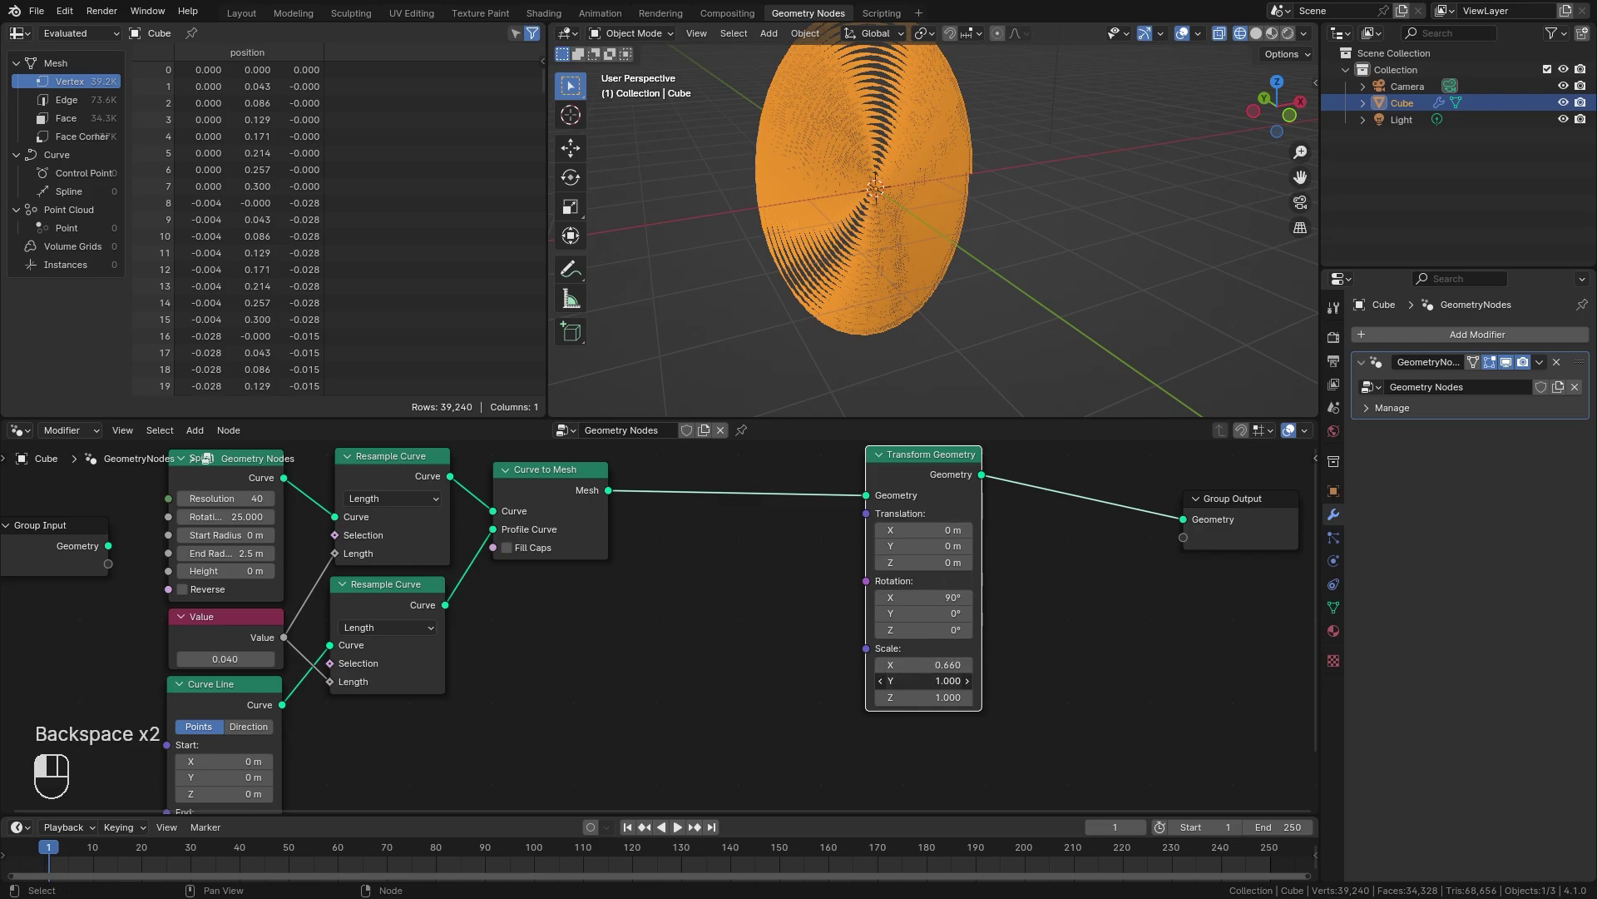
text(1.4)
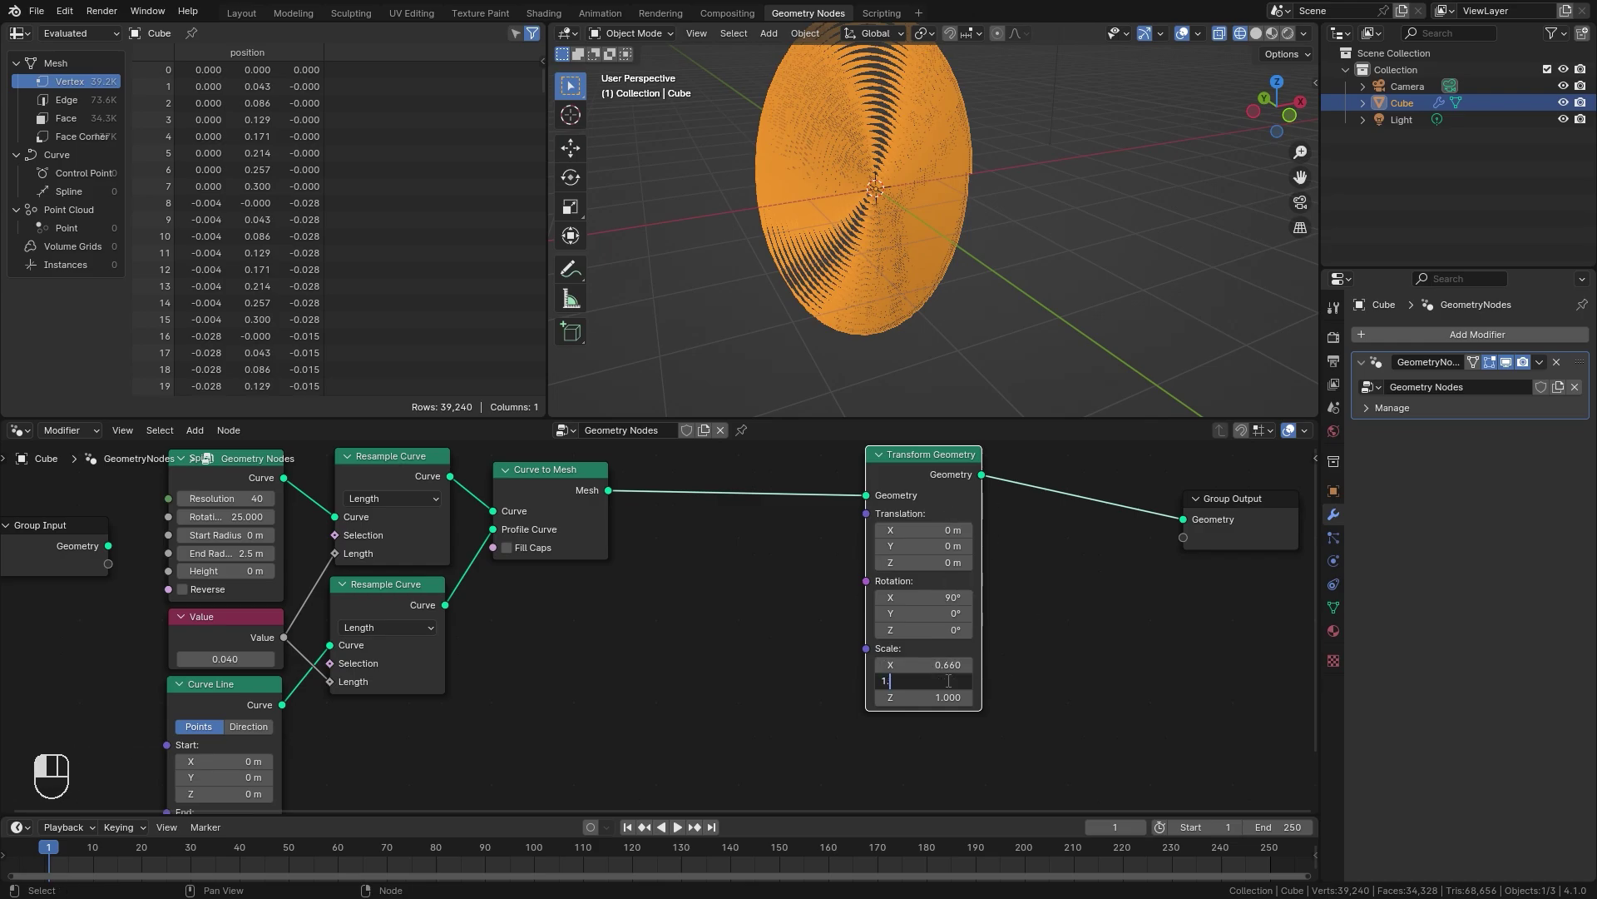
key(Return)
middle_drag(924, 366, 950, 312)
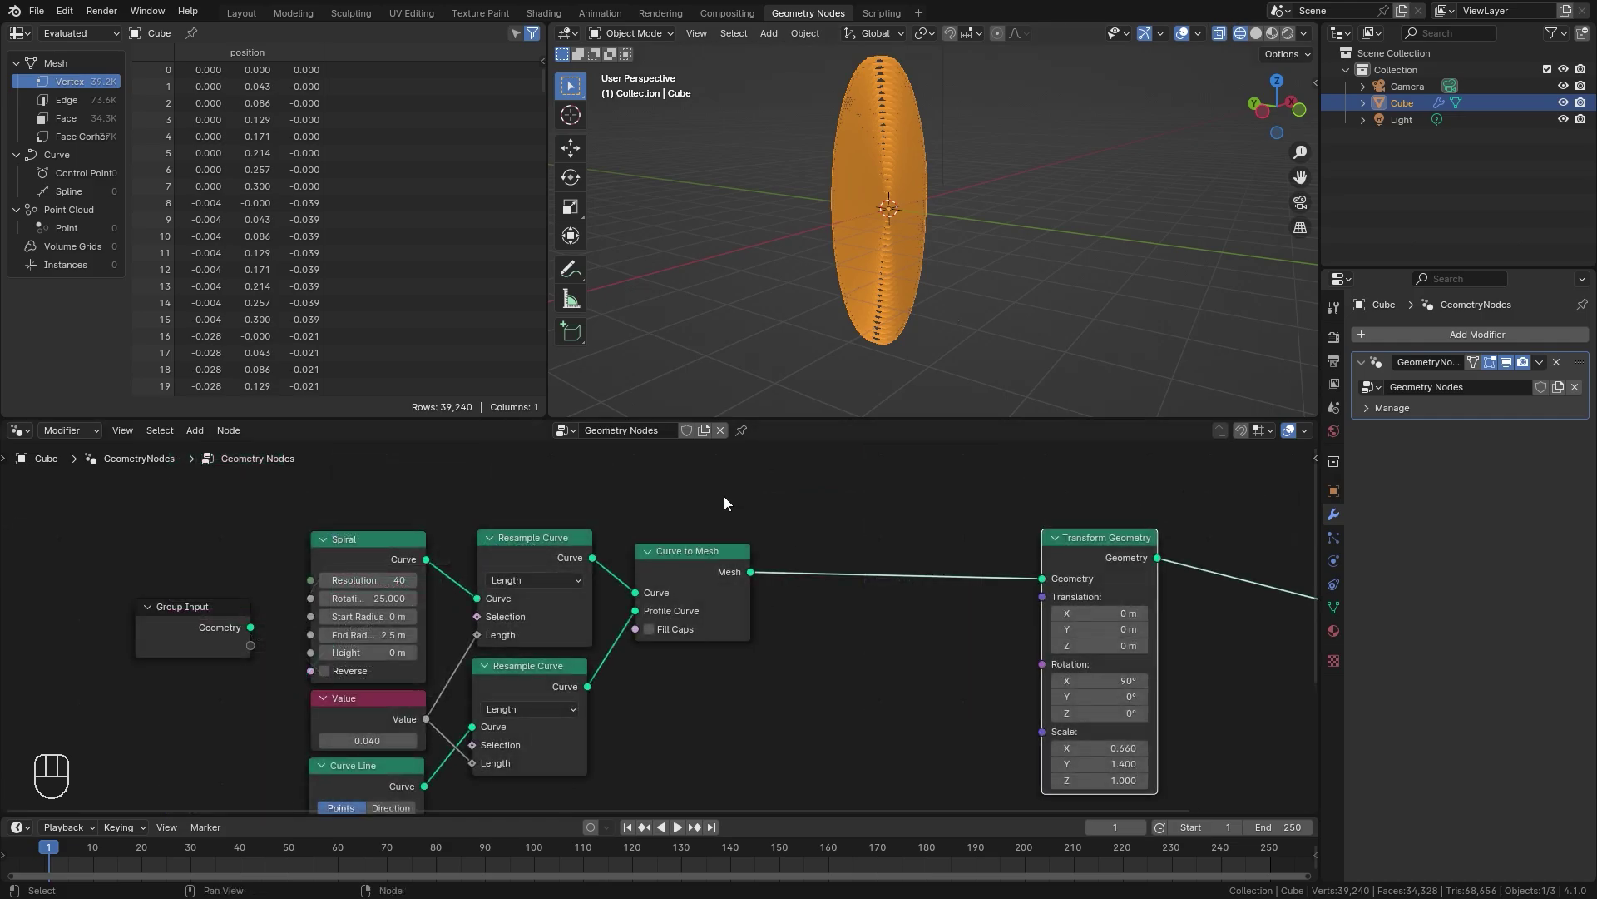
Add a Spline Parameter node above the Curve to Mesh node
scroll(724, 502, up, 2)
key(shift+a)
text(s)
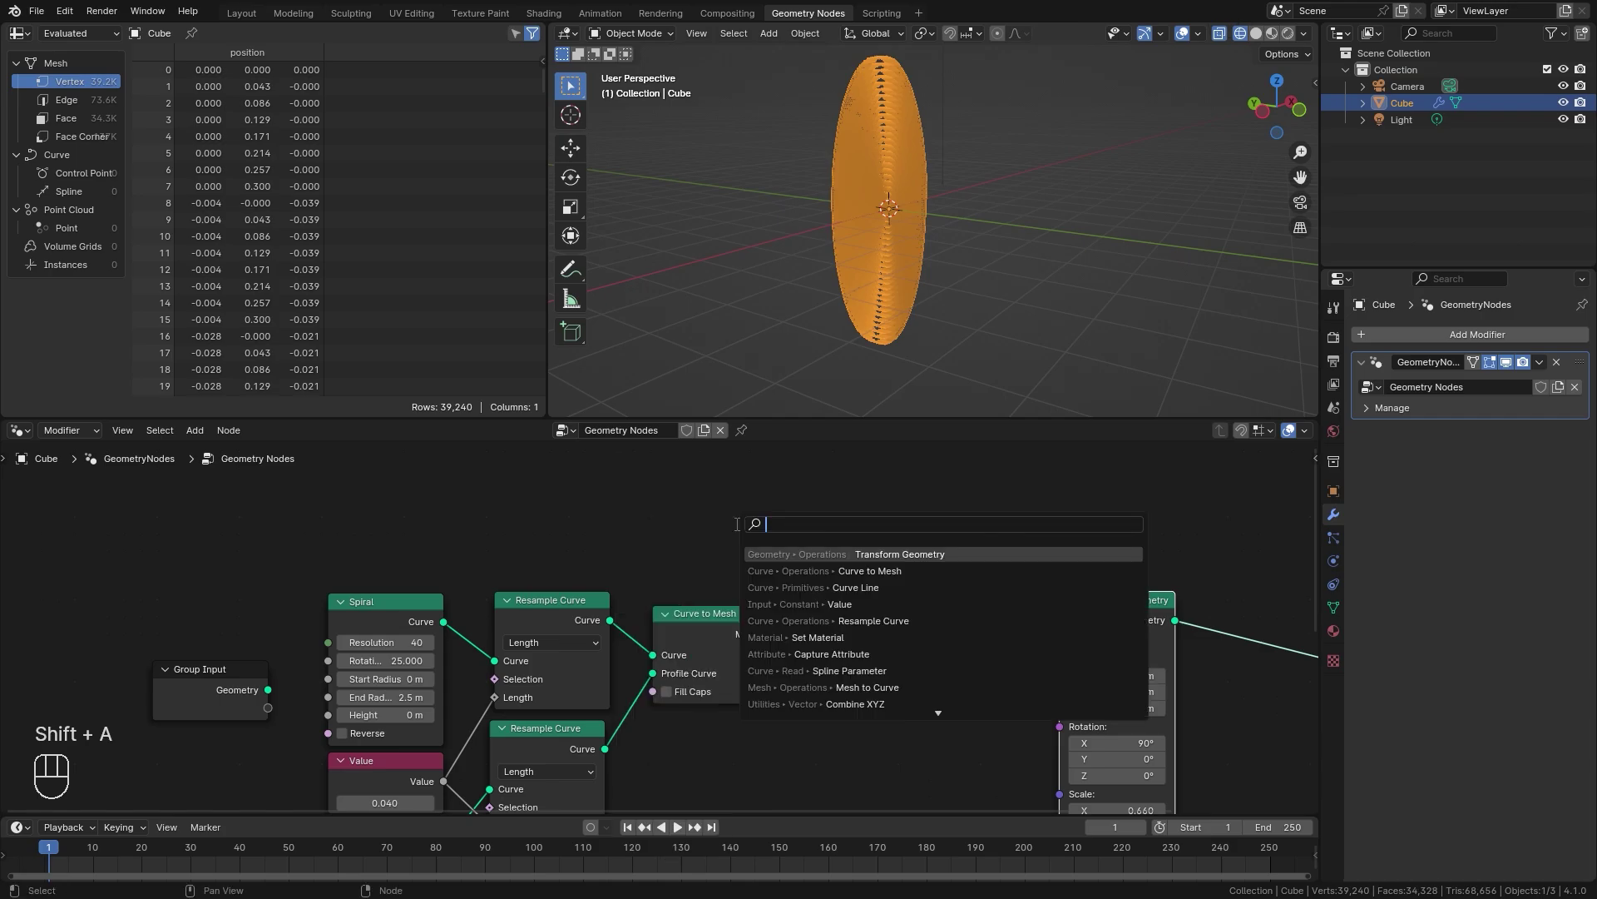
text(pline)
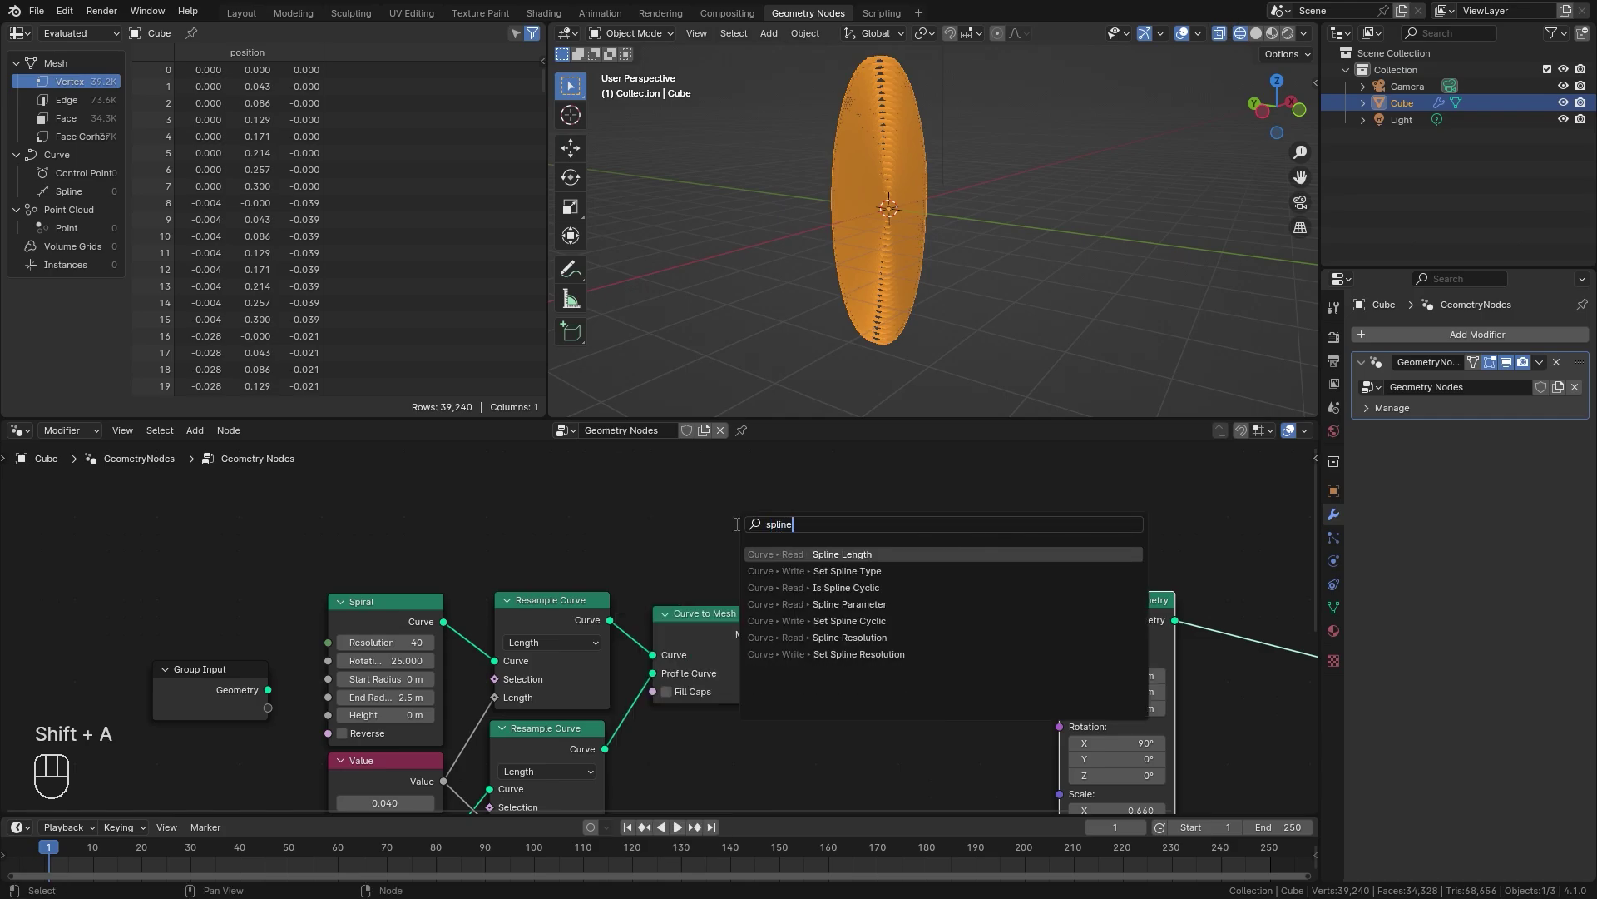
click(851, 604)
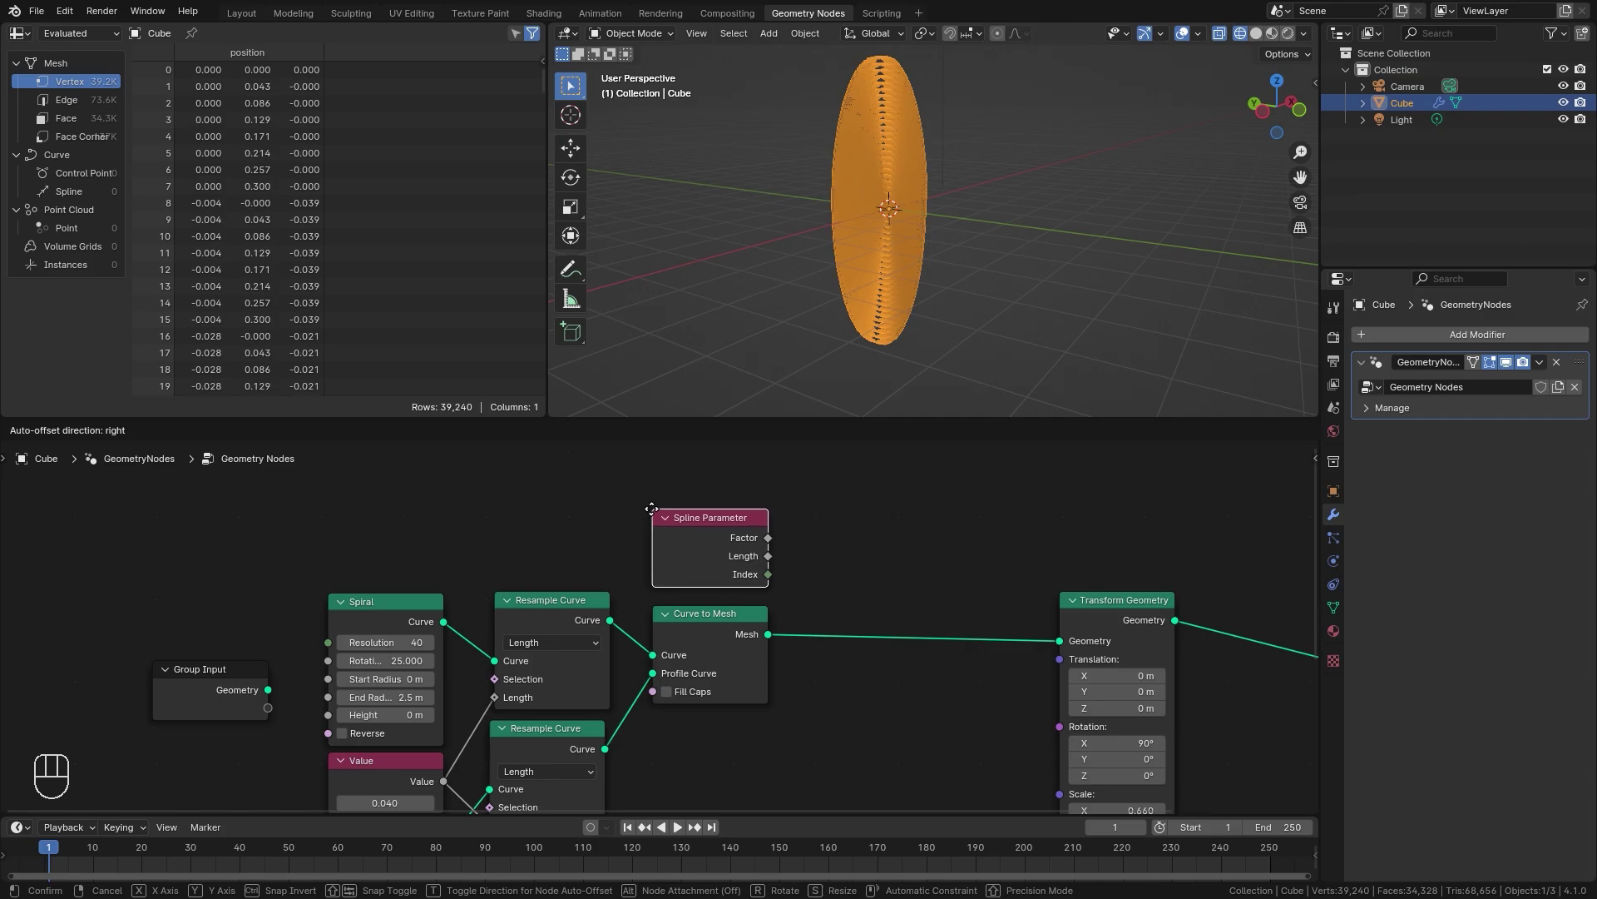
click(652, 509)
key(Home)
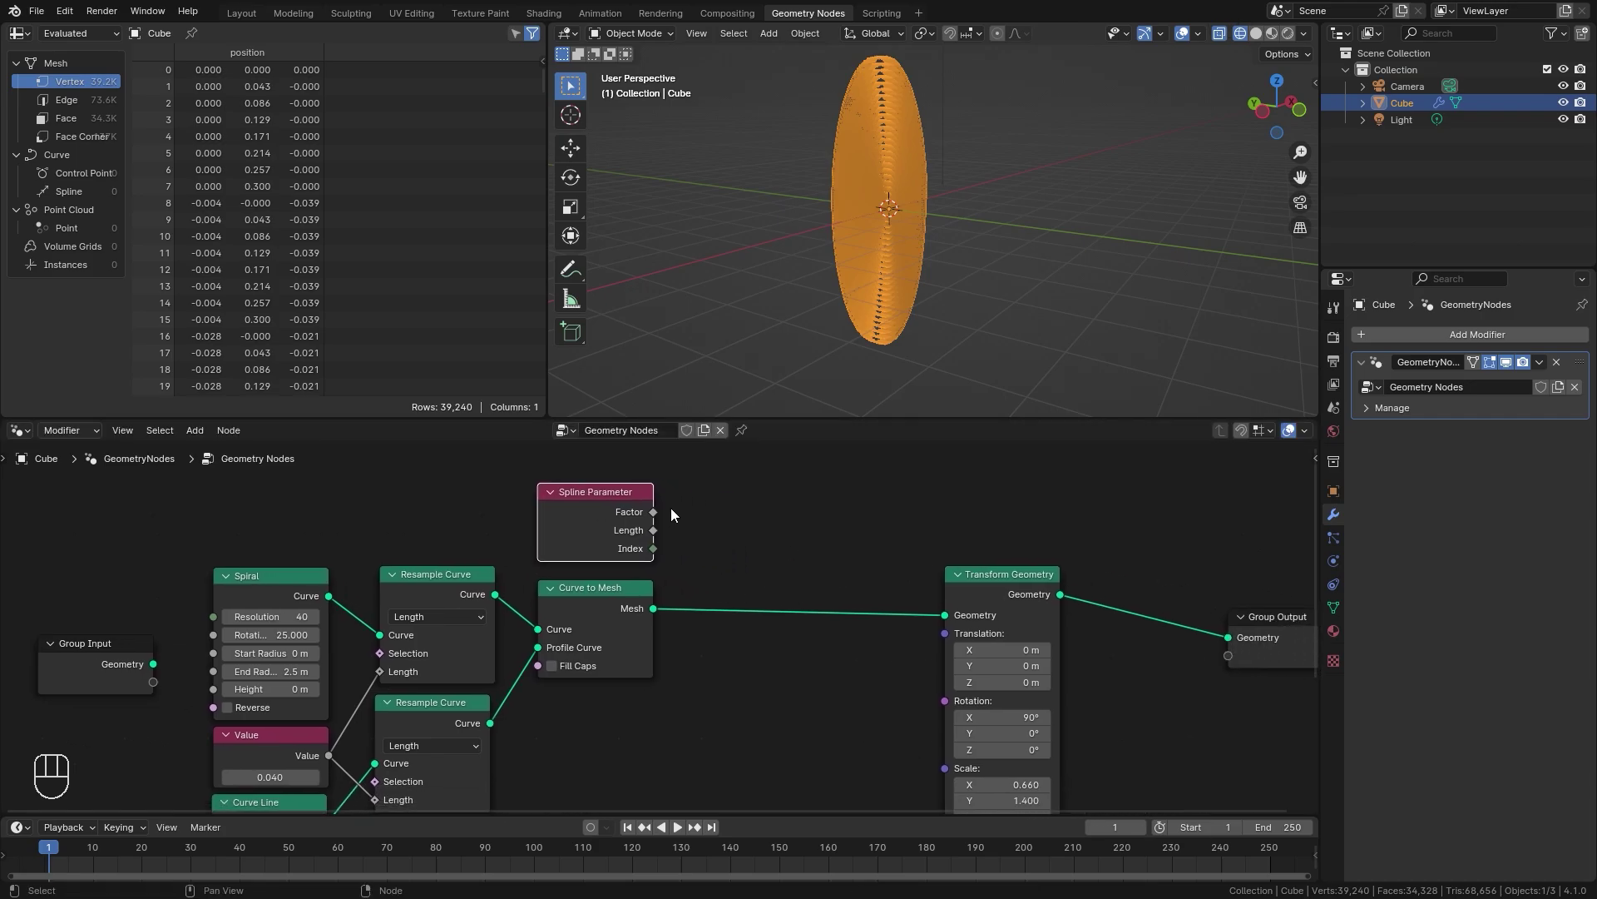
scroll(673, 509, up, 1)
mouse_move(654, 493)
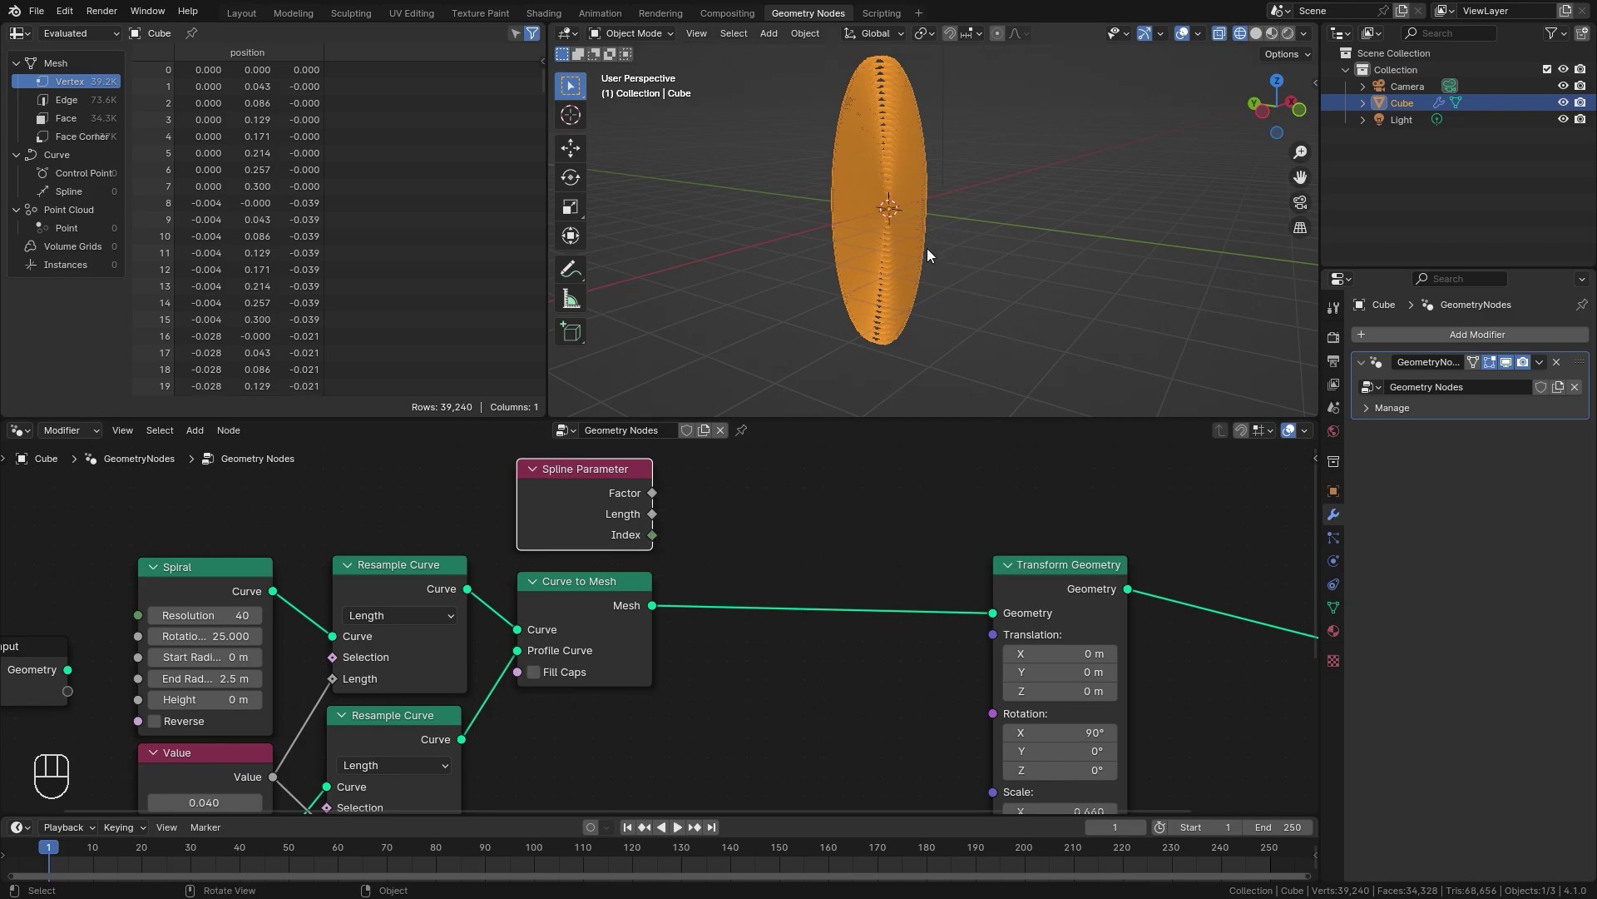
Insert a Capture Attribute node between the spiral's Resample Curve and Curve to Mesh, feeding the Spline Parameter's Factor into its Value
key(shift+a)
text(capt)
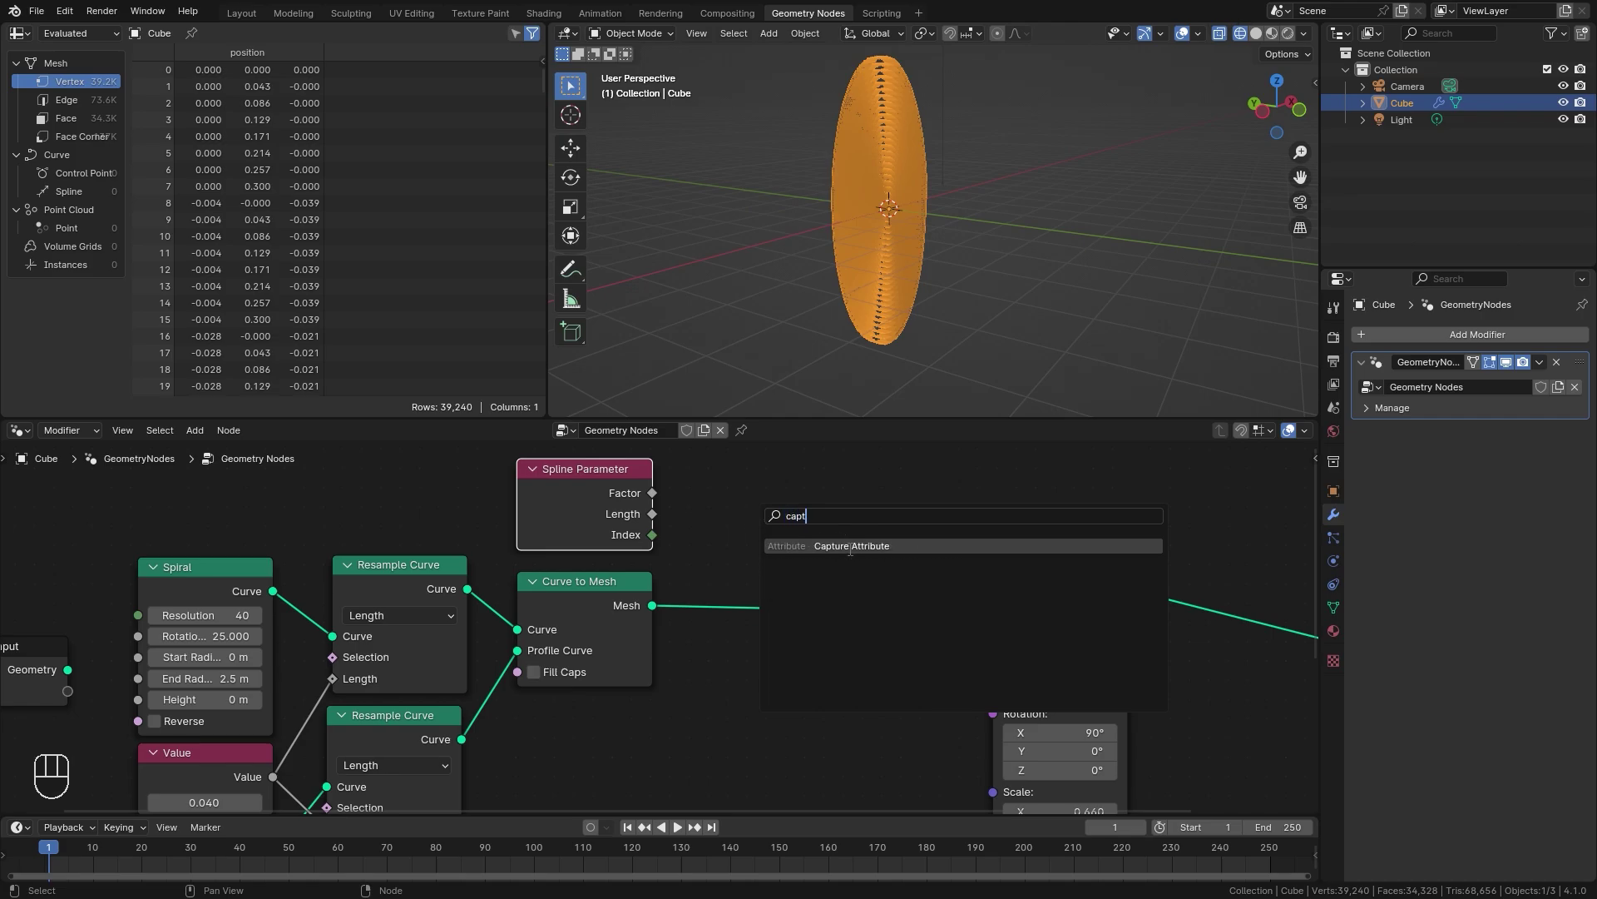
click(794, 545)
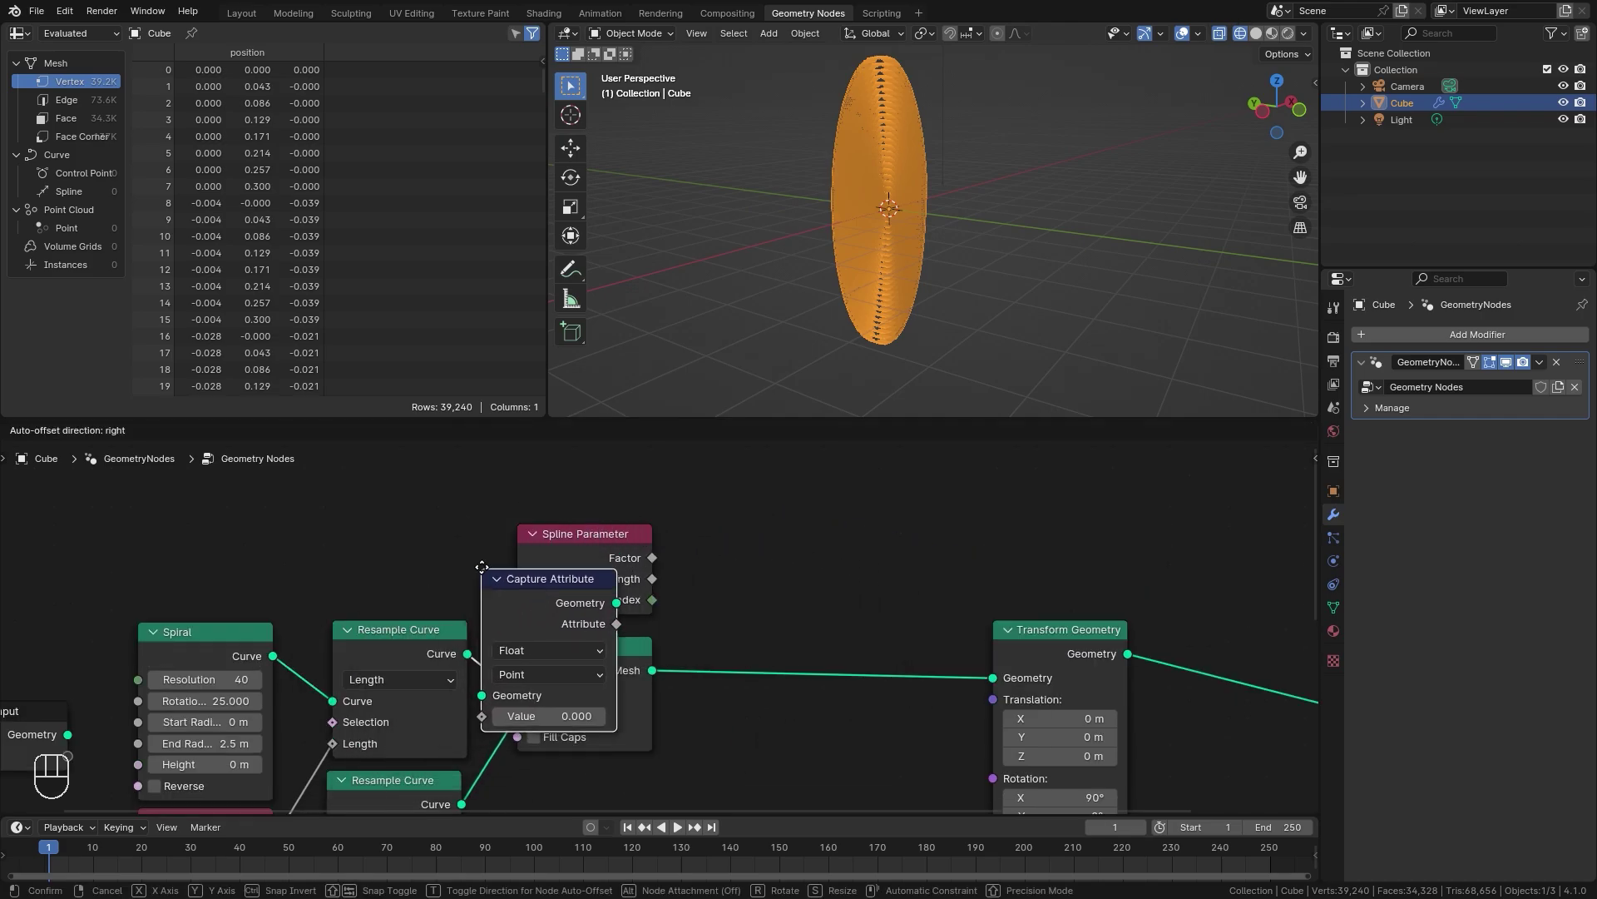
click(543, 546)
drag(525, 533, 334, 510)
drag(460, 535, 544, 693)
Link the captured Attribute to a new Group Output socket and name the modifier's output attribute COL
scroll(940, 632, down, 1)
middle_drag(940, 639, 285, 559)
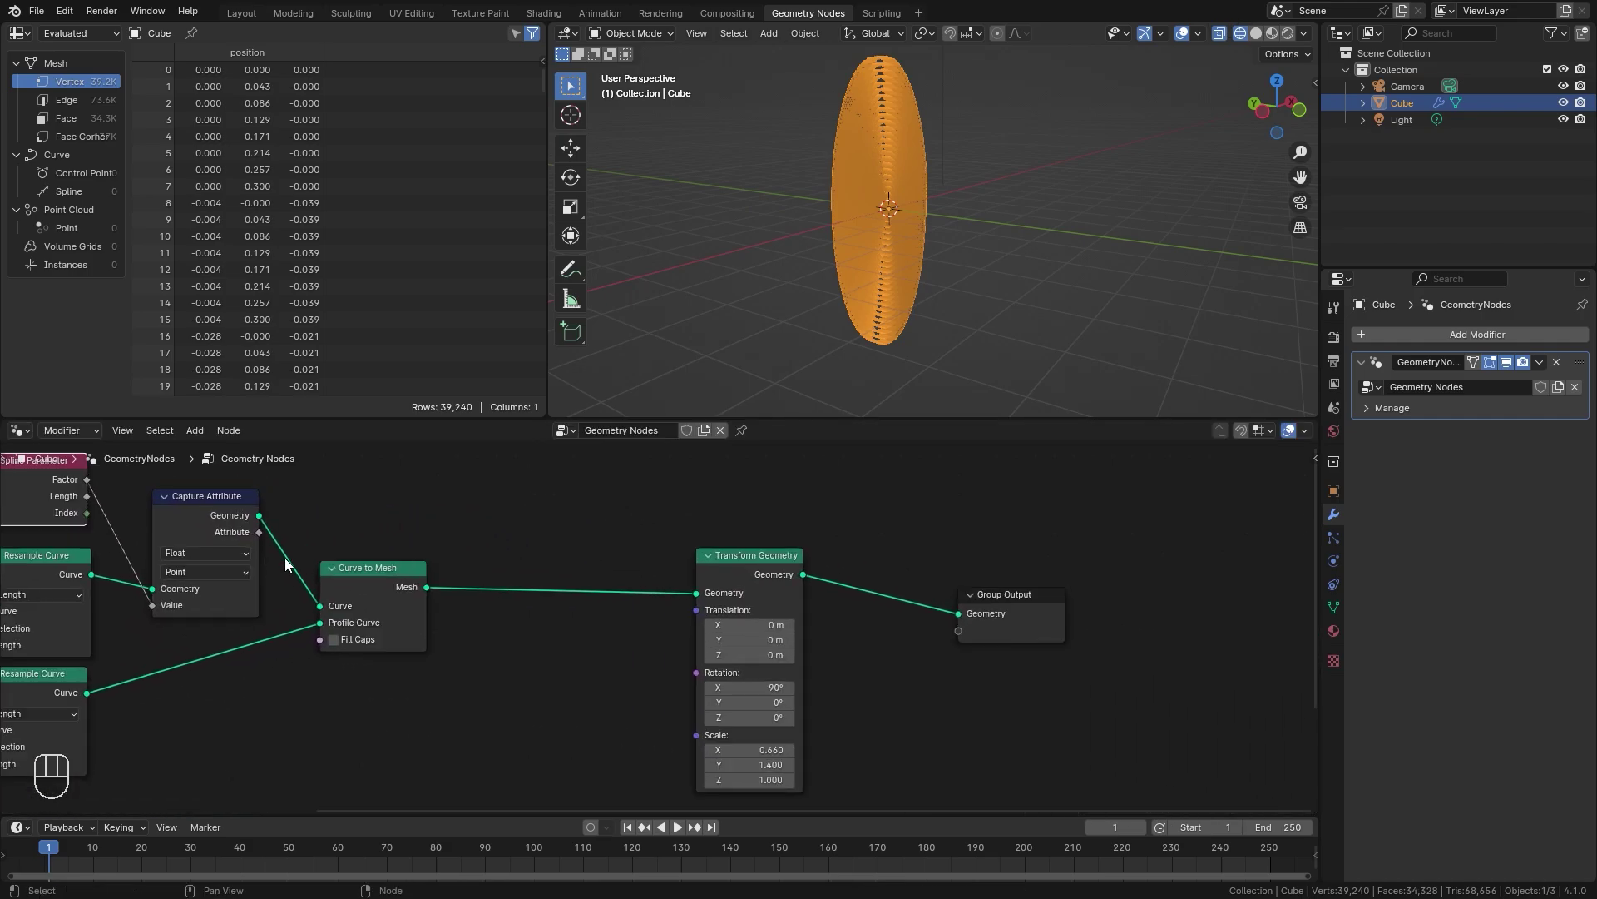
drag(259, 531, 965, 632)
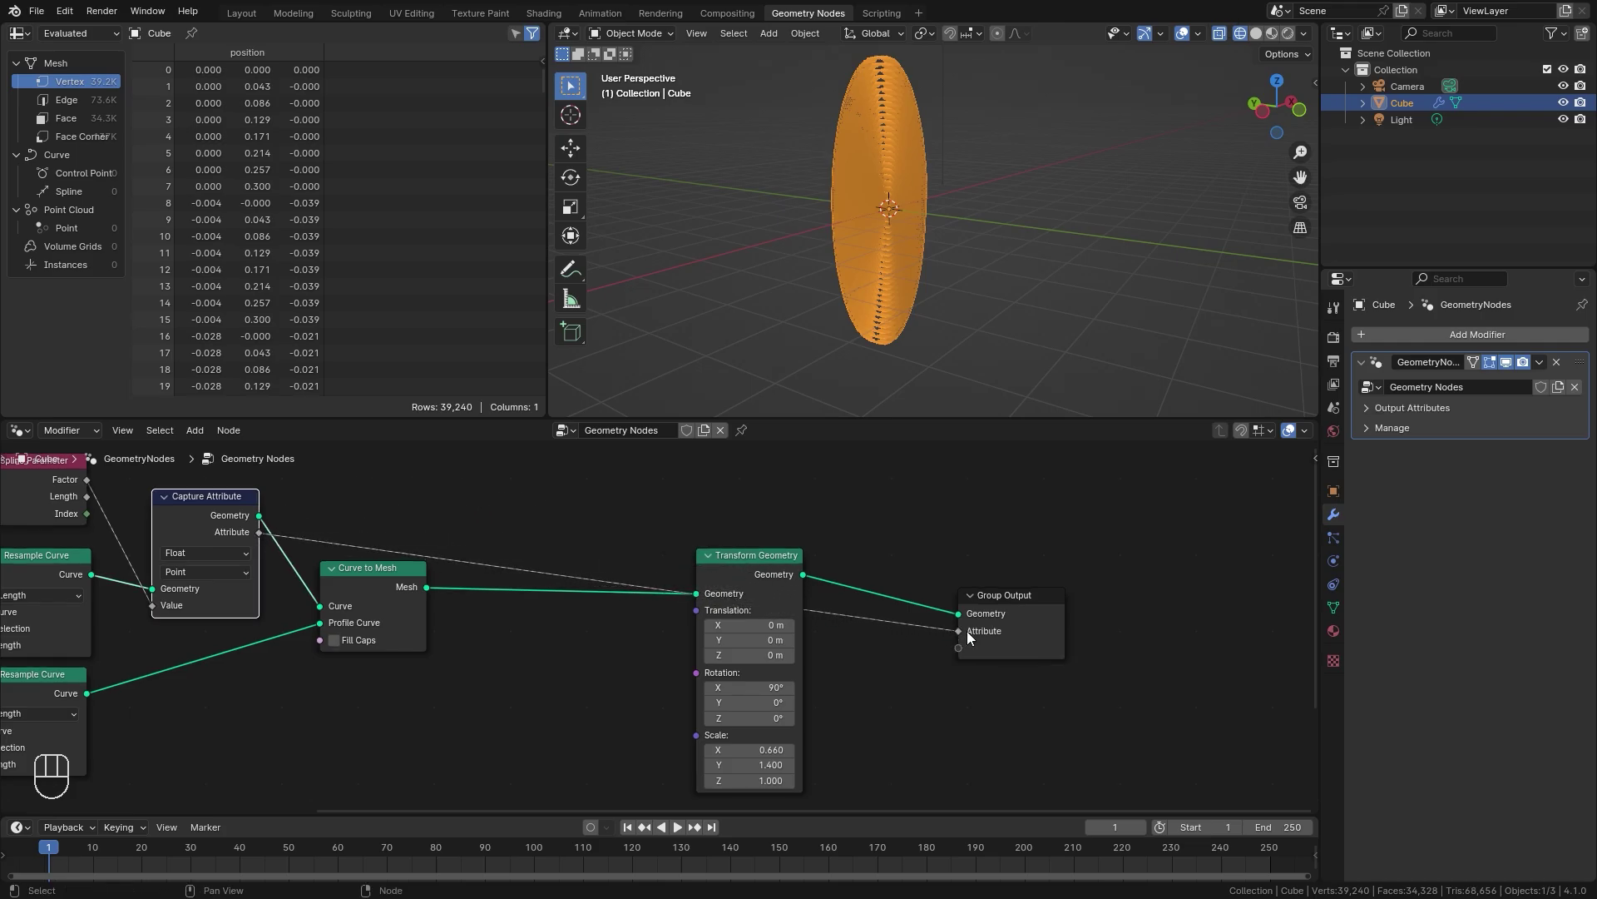
click(1392, 408)
click(1471, 432)
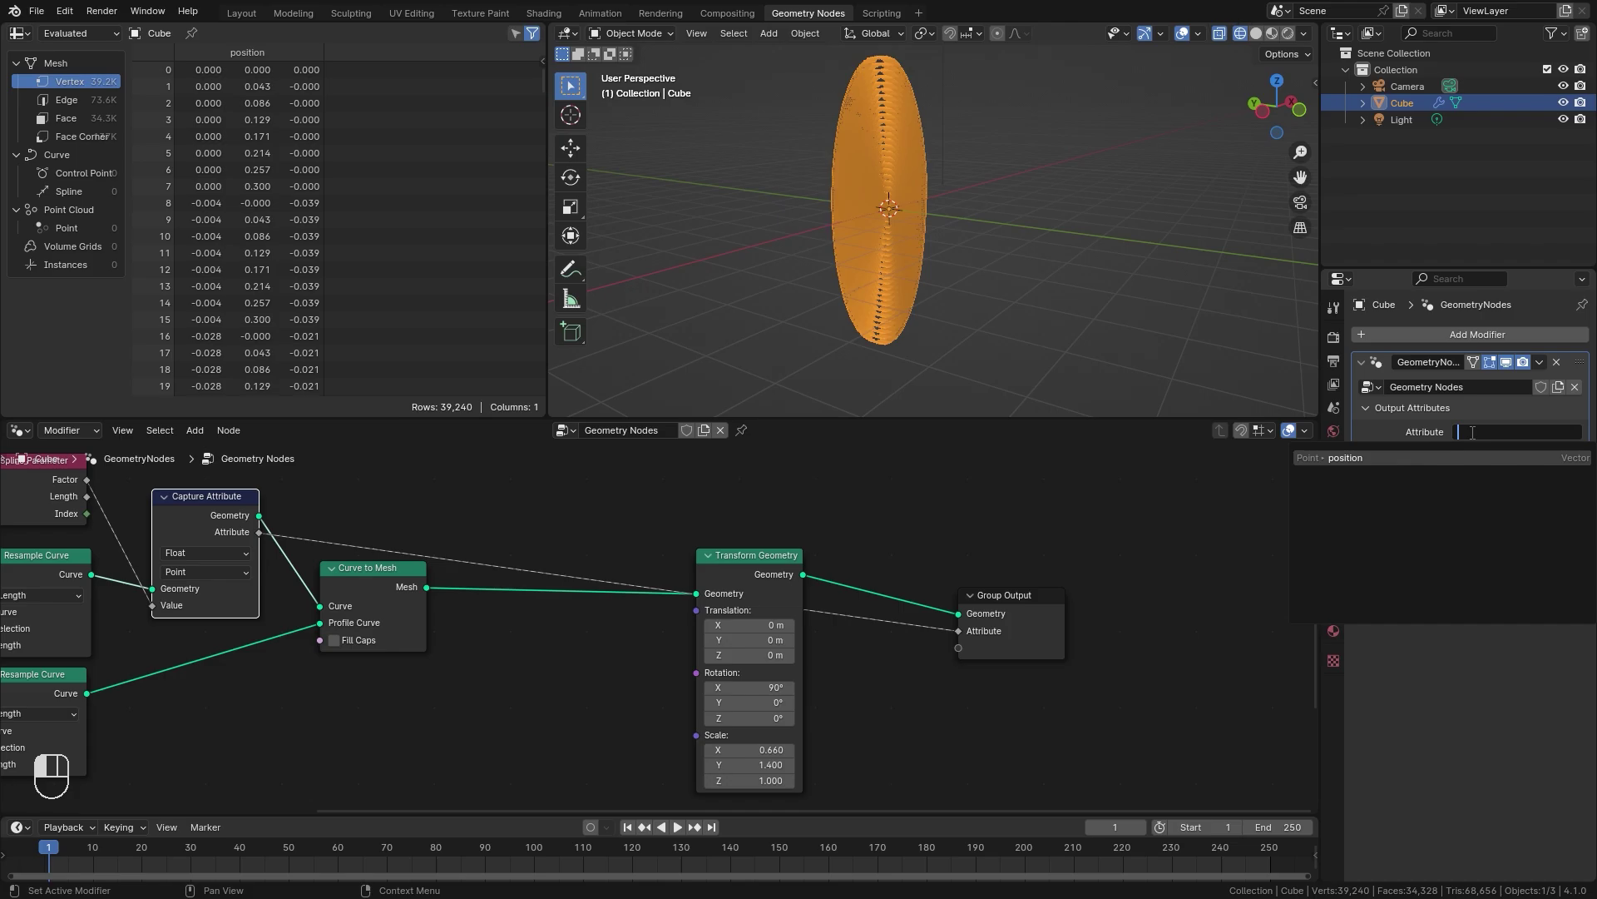
text(COL)
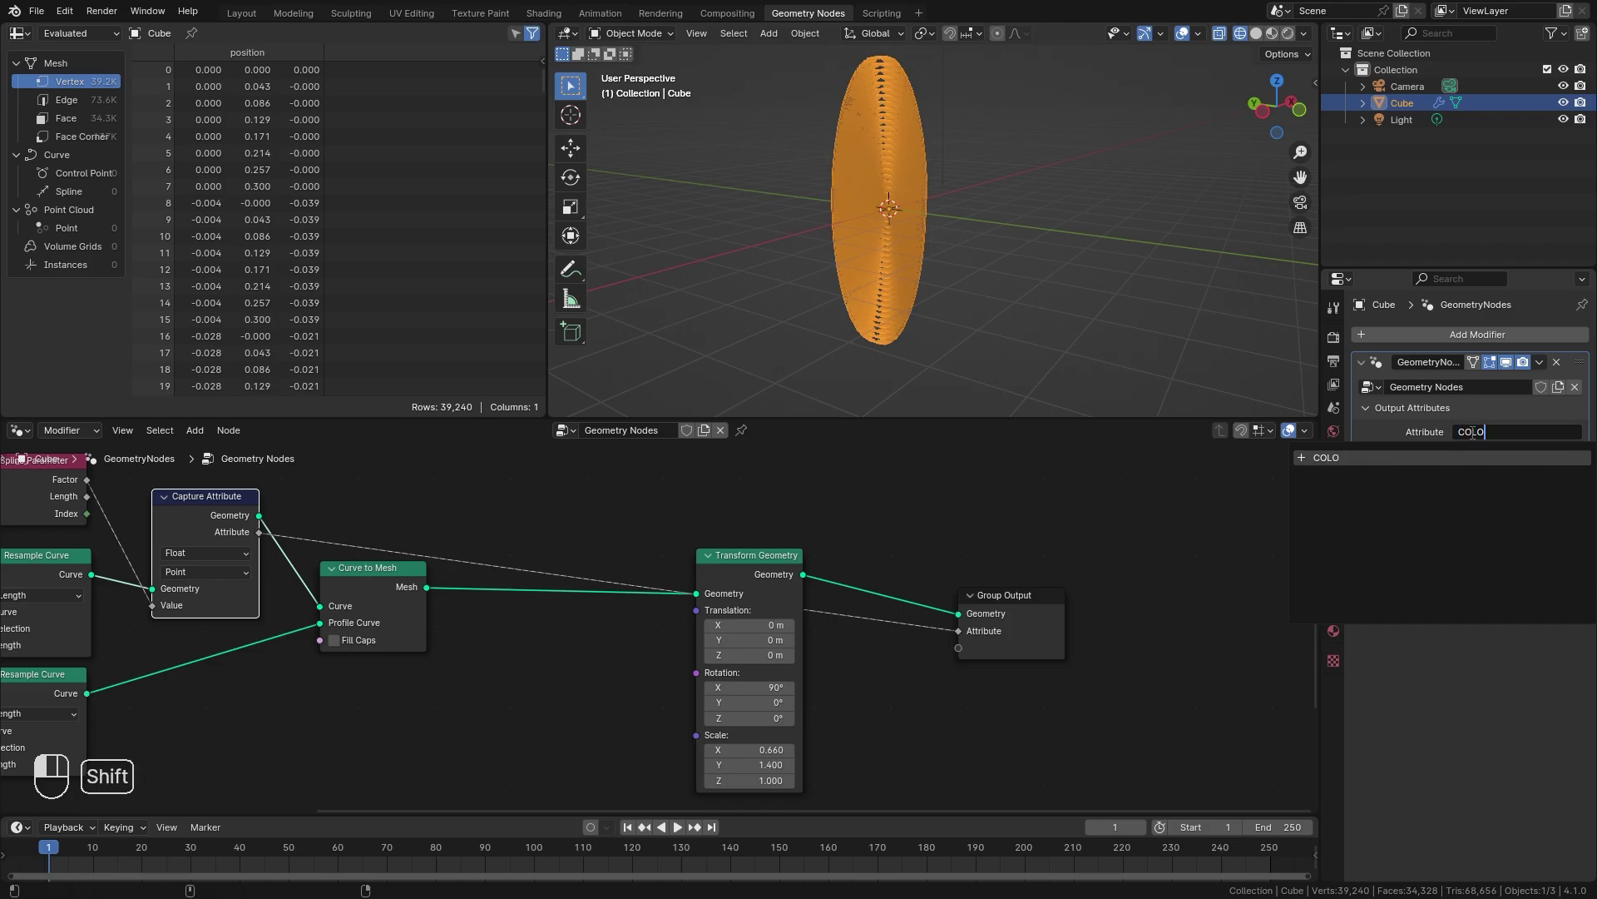
key(Return)
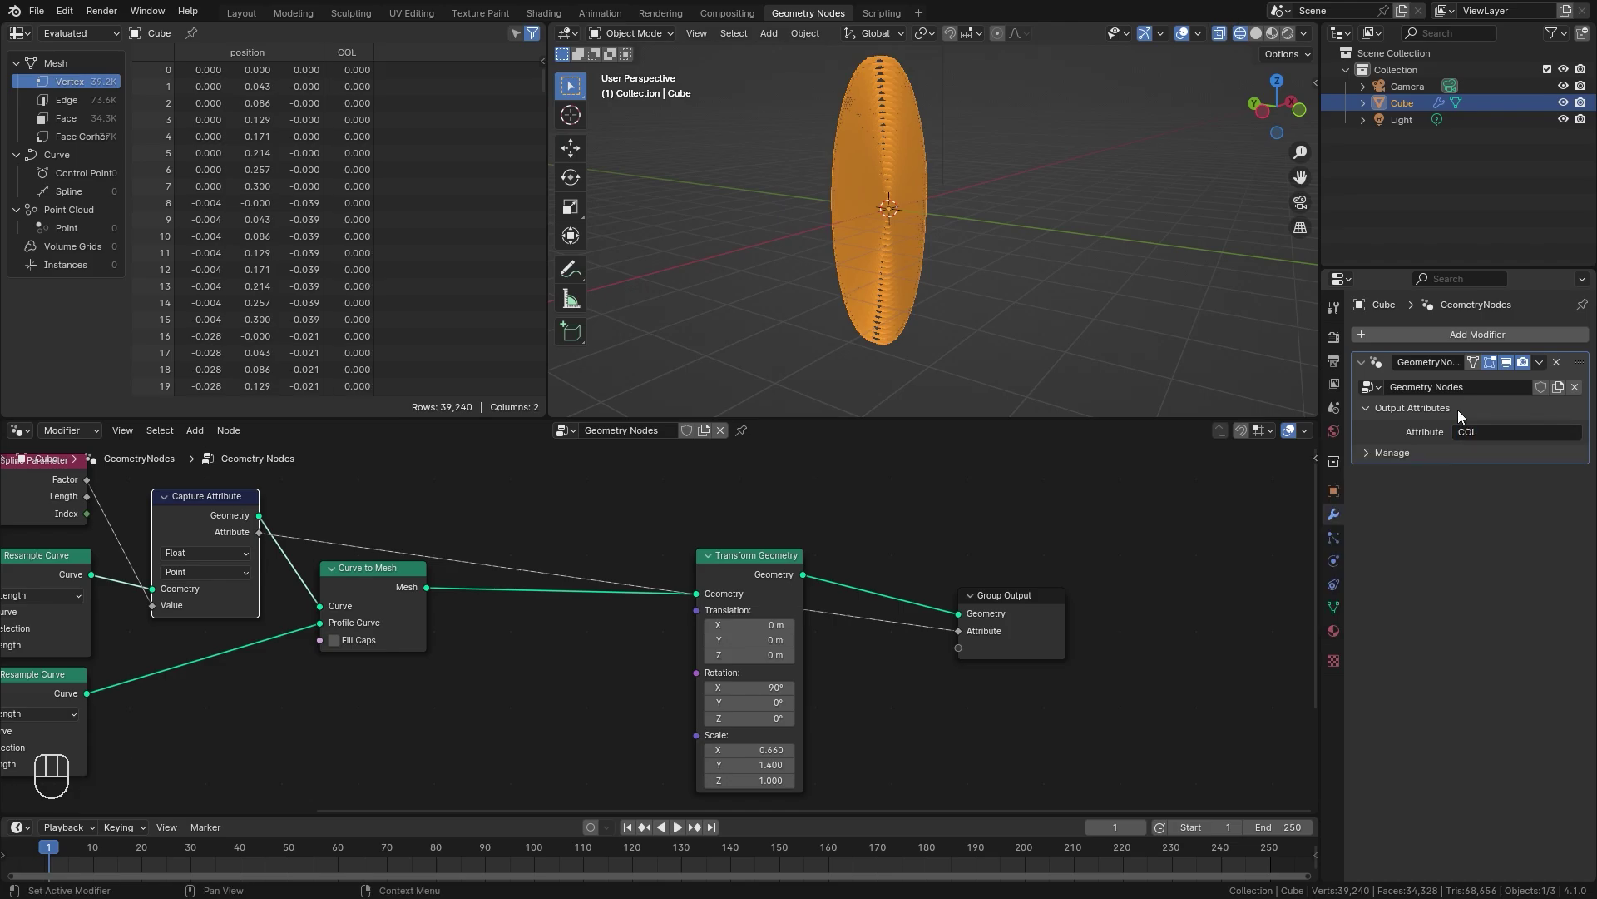
Insert a Set Material node on the link between Transform Geometry and Group Output
key(Home)
click(1334, 561)
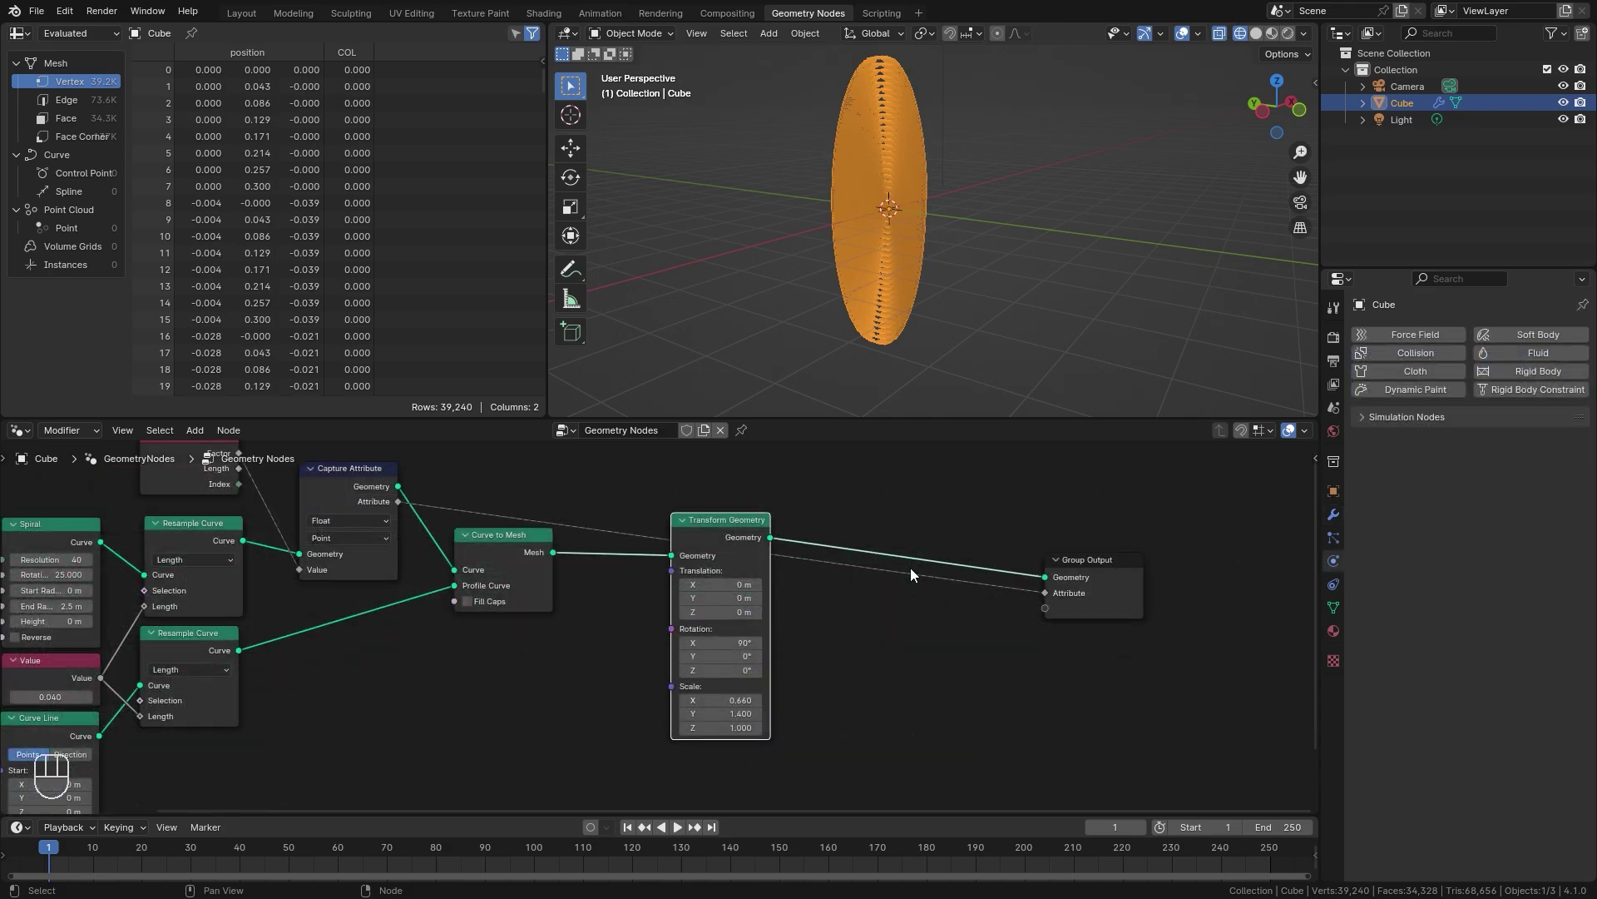
key(shift+a)
click(888, 556)
text(set)
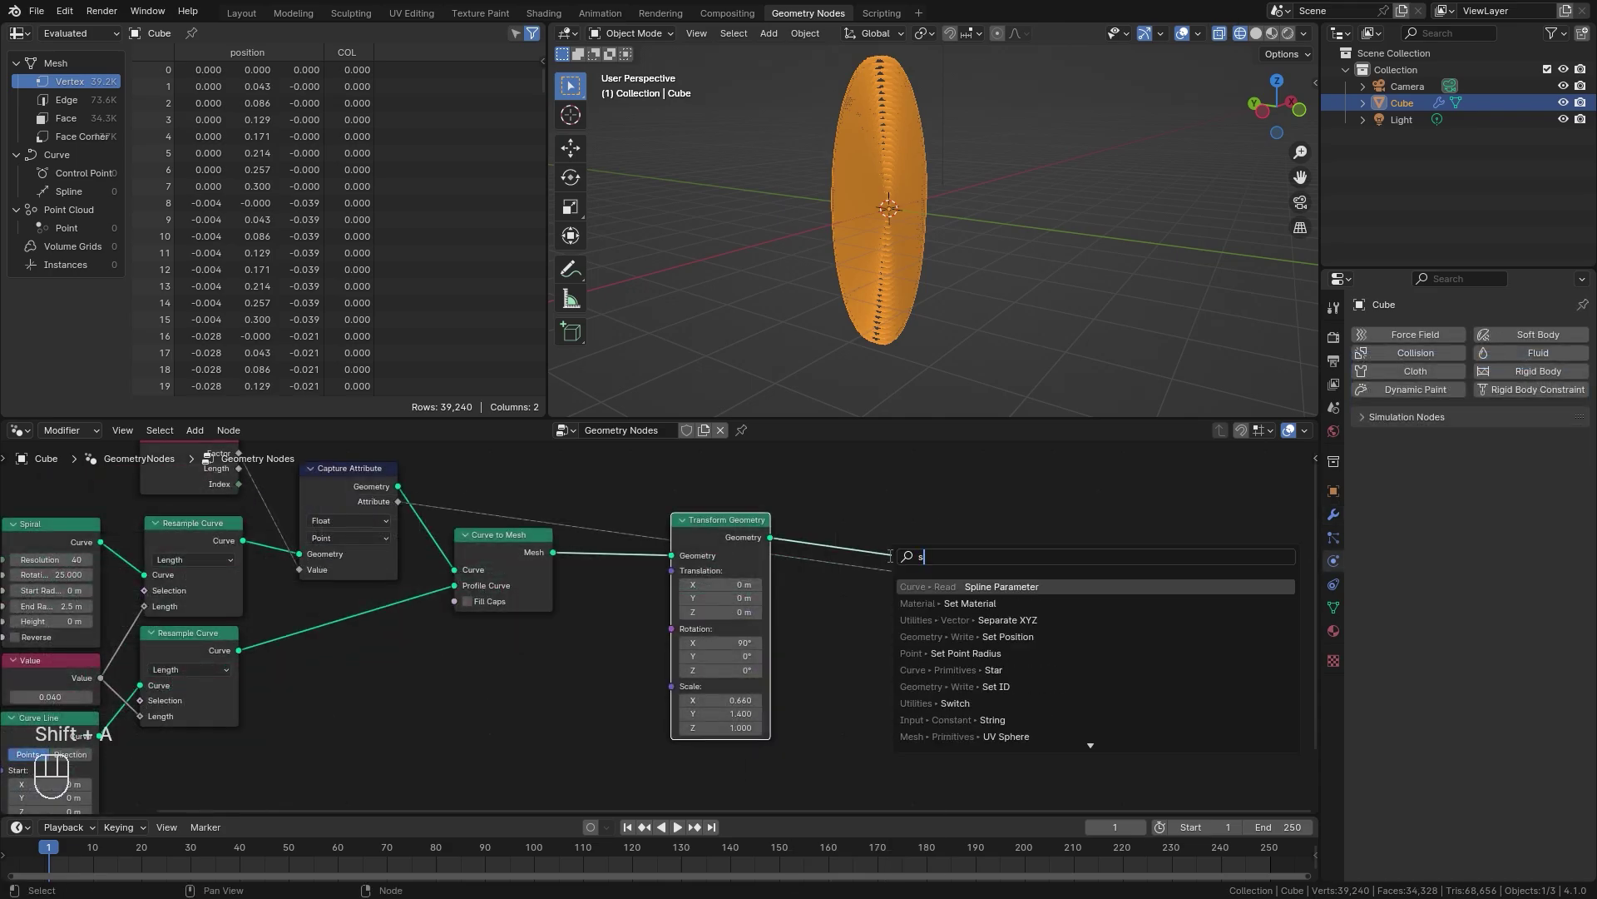
click(930, 601)
click(842, 520)
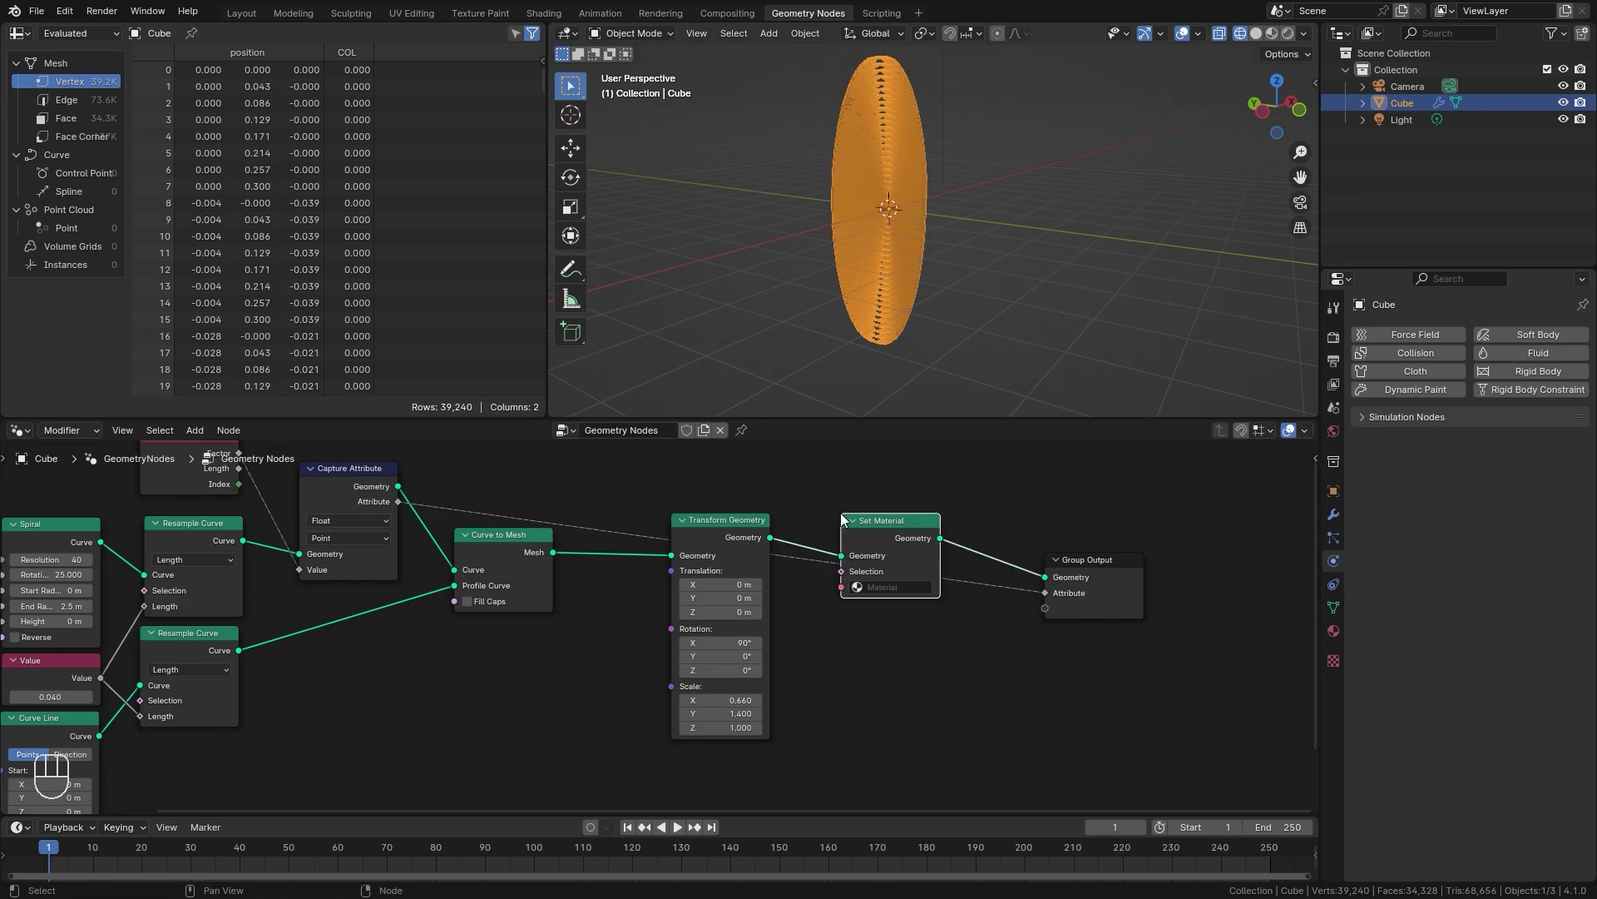
Assign the existing material named Material in the Set Material node and position the node neatly before Group Output
scroll(984, 540, up, 2)
click(986, 574)
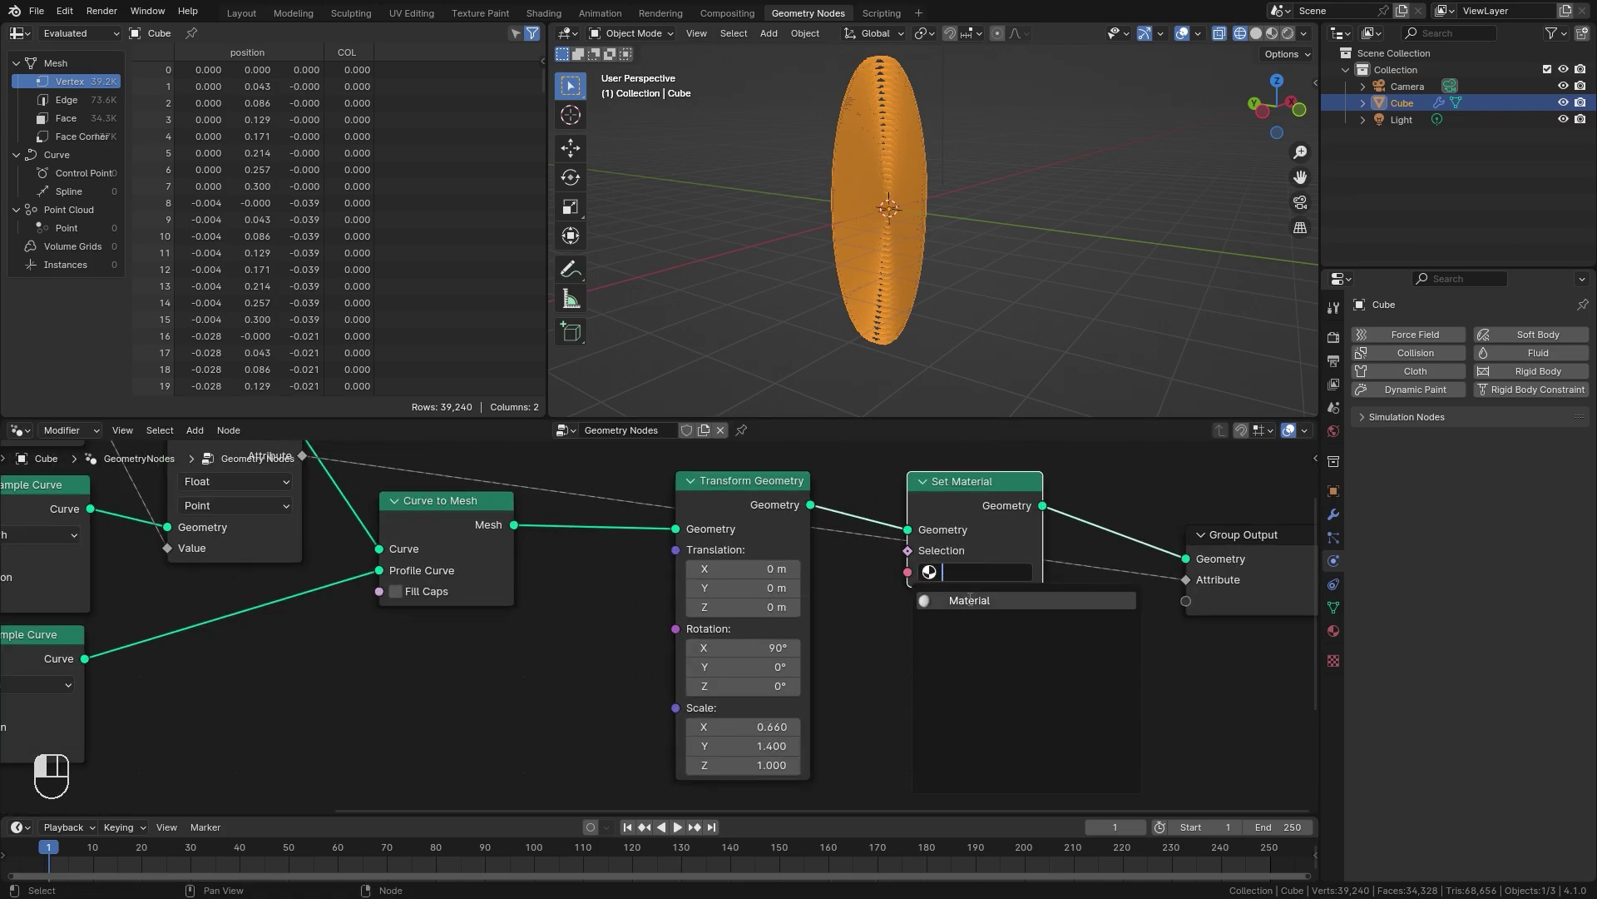
click(970, 600)
drag(958, 485, 945, 501)
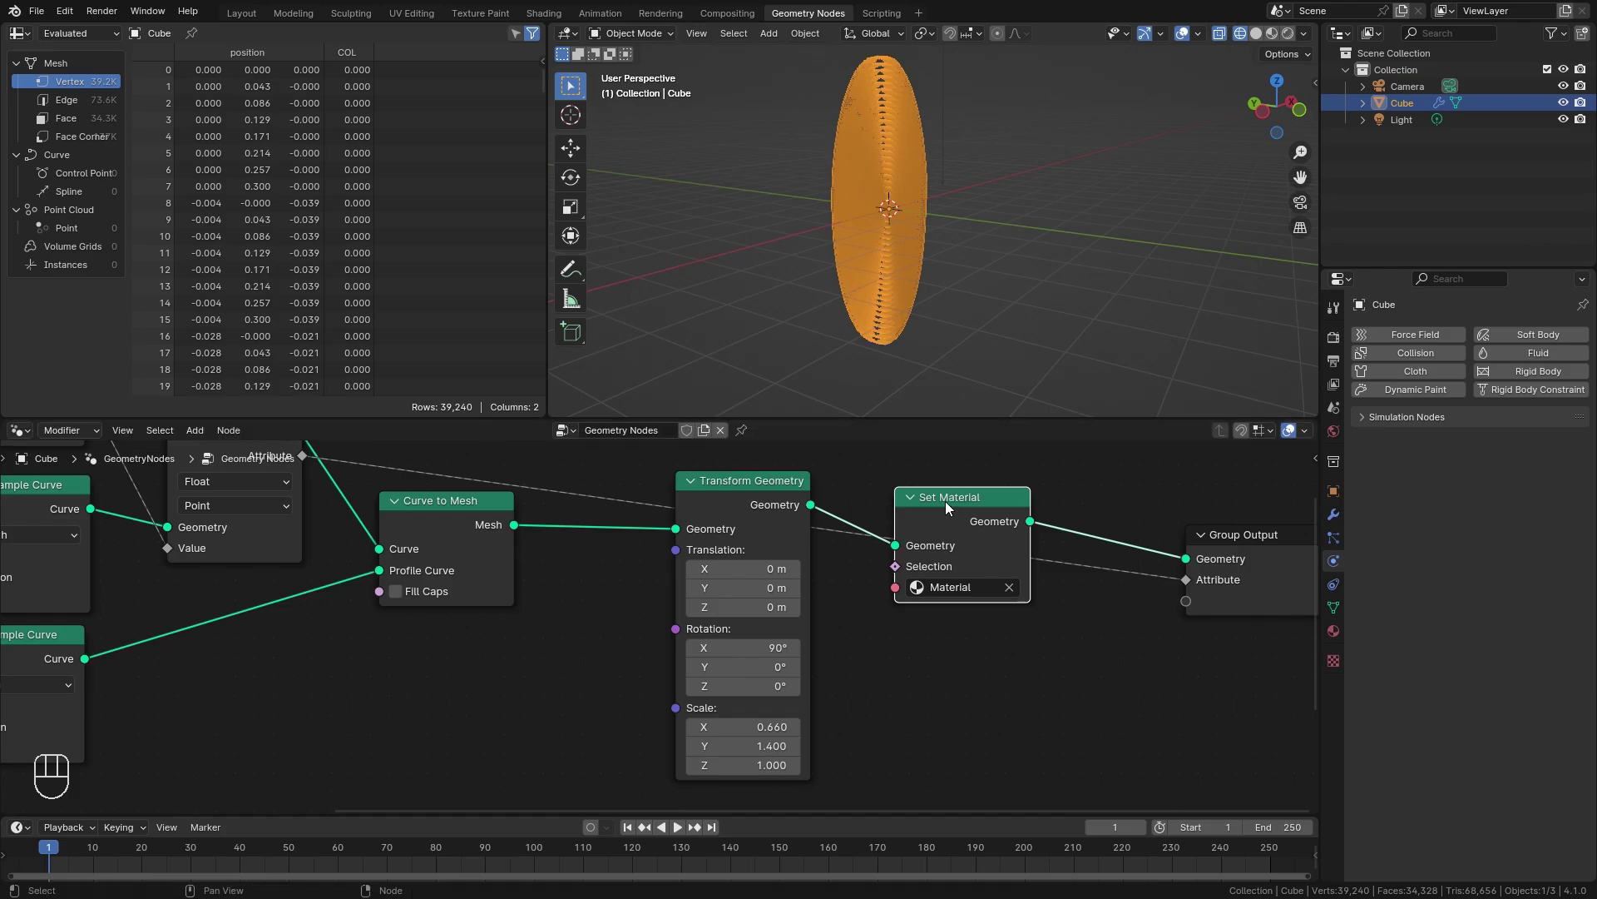
mouse_move(935, 567)
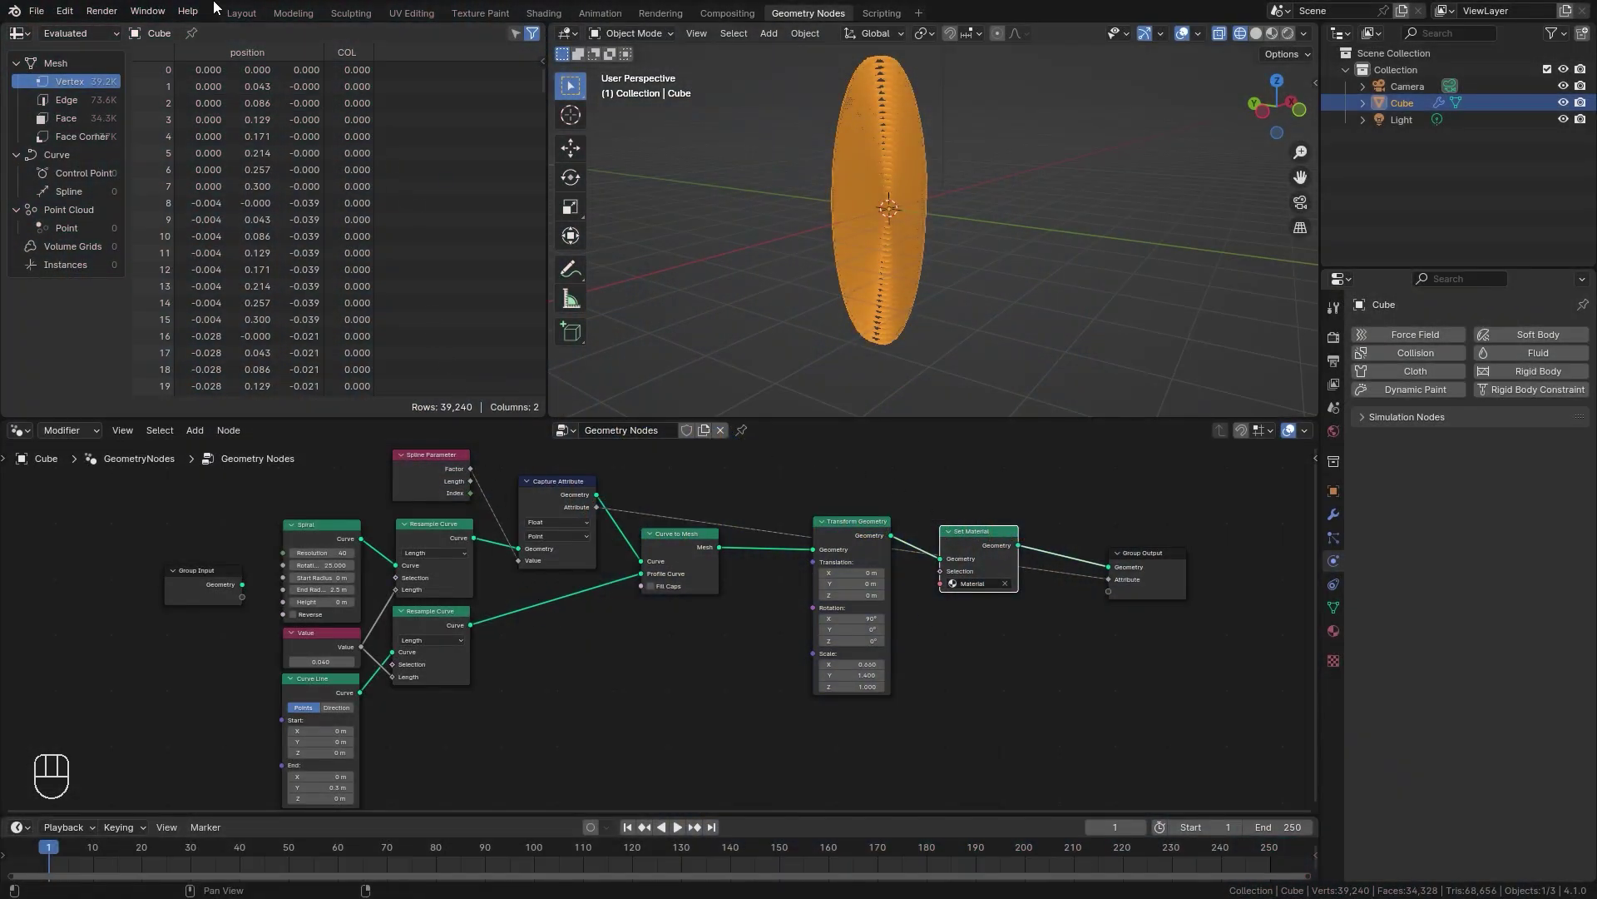
Switch to the Layout workspace, add Cloth physics to the spiral mesh and check its place in the modifier stack
click(241, 13)
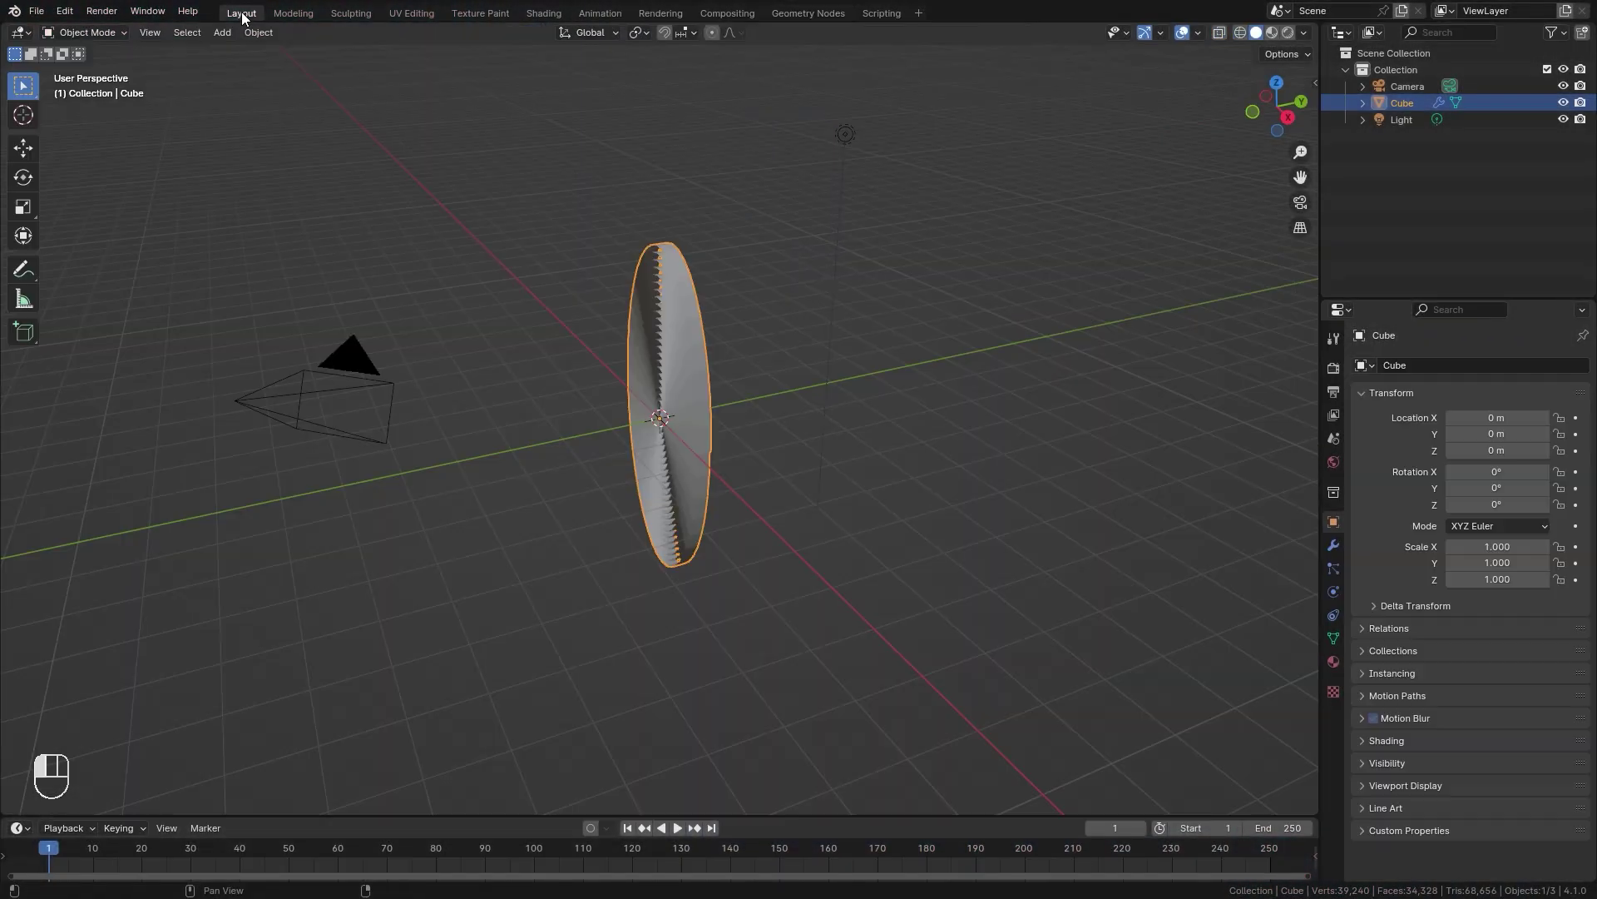
click(1333, 590)
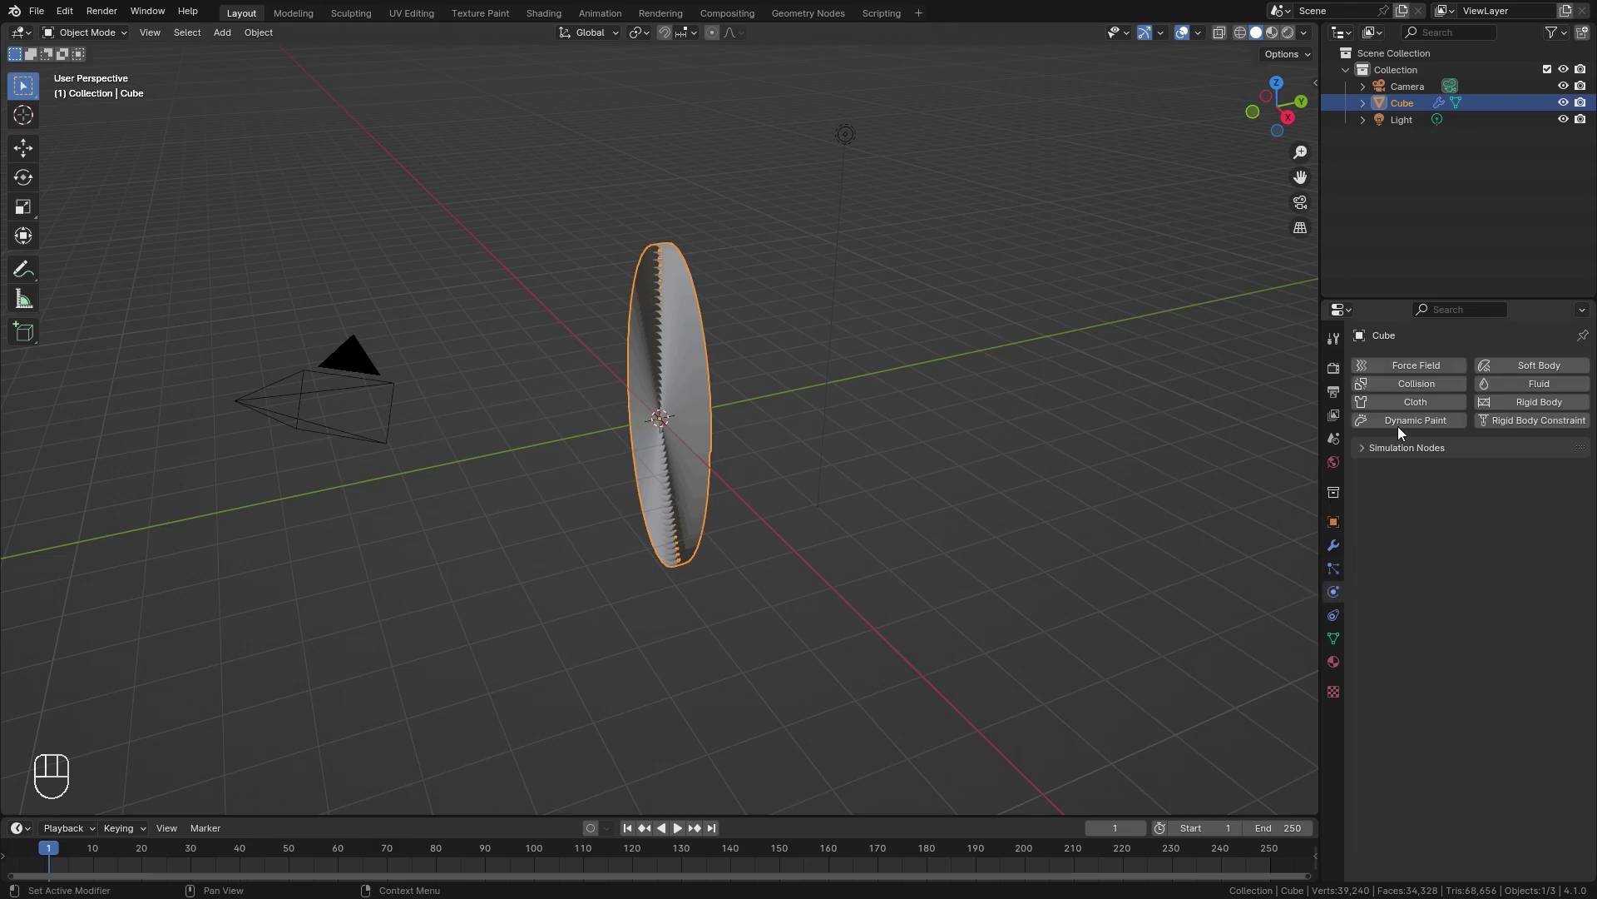
click(1403, 402)
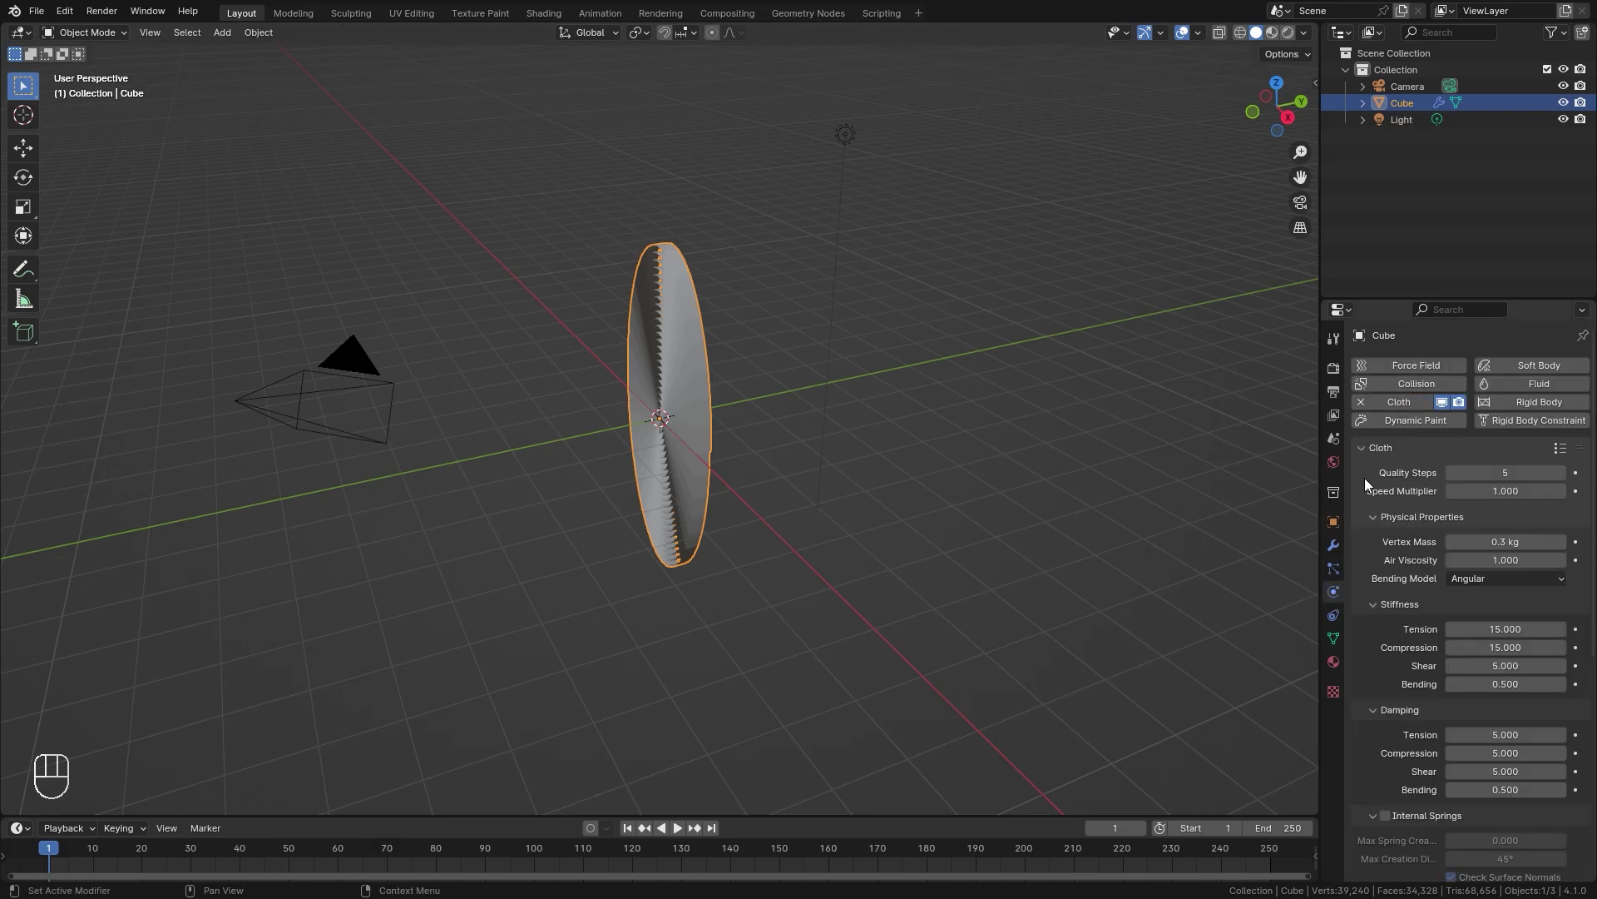
click(1329, 545)
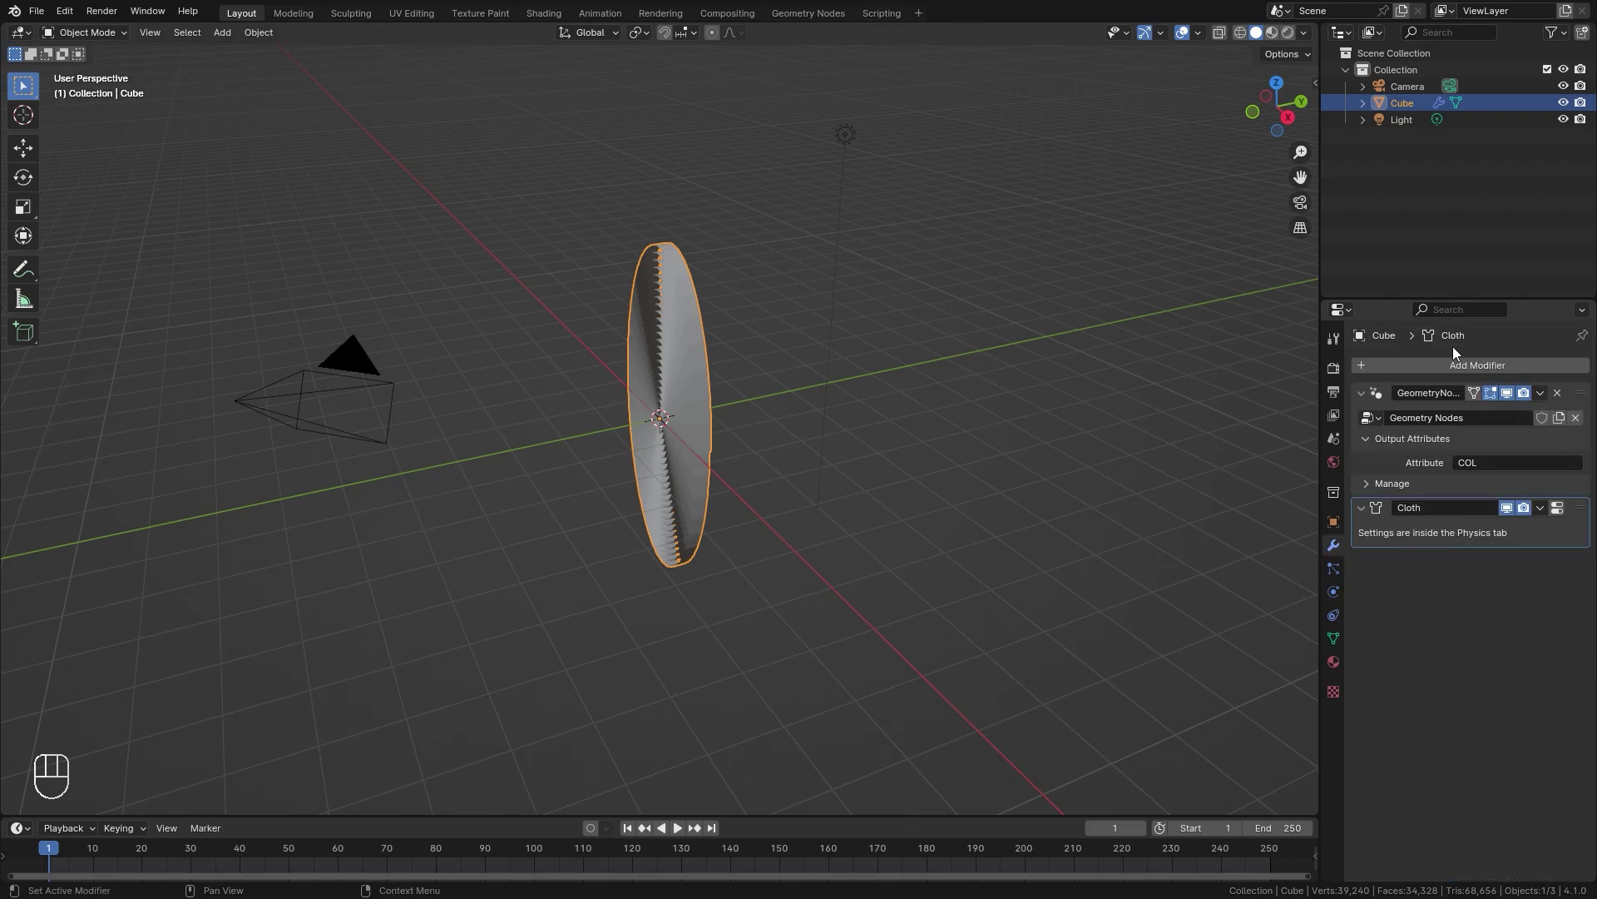
mouse_move(1579, 509)
mouse_down()
mouse_move(1571, 384)
mouse_move(1556, 524)
mouse_move(1557, 509)
mouse_up()
click(1333, 593)
Play the first few frames of the cloth simulation, inspect the spiral, and return to frame 1
middle_drag(687, 477, 763, 448)
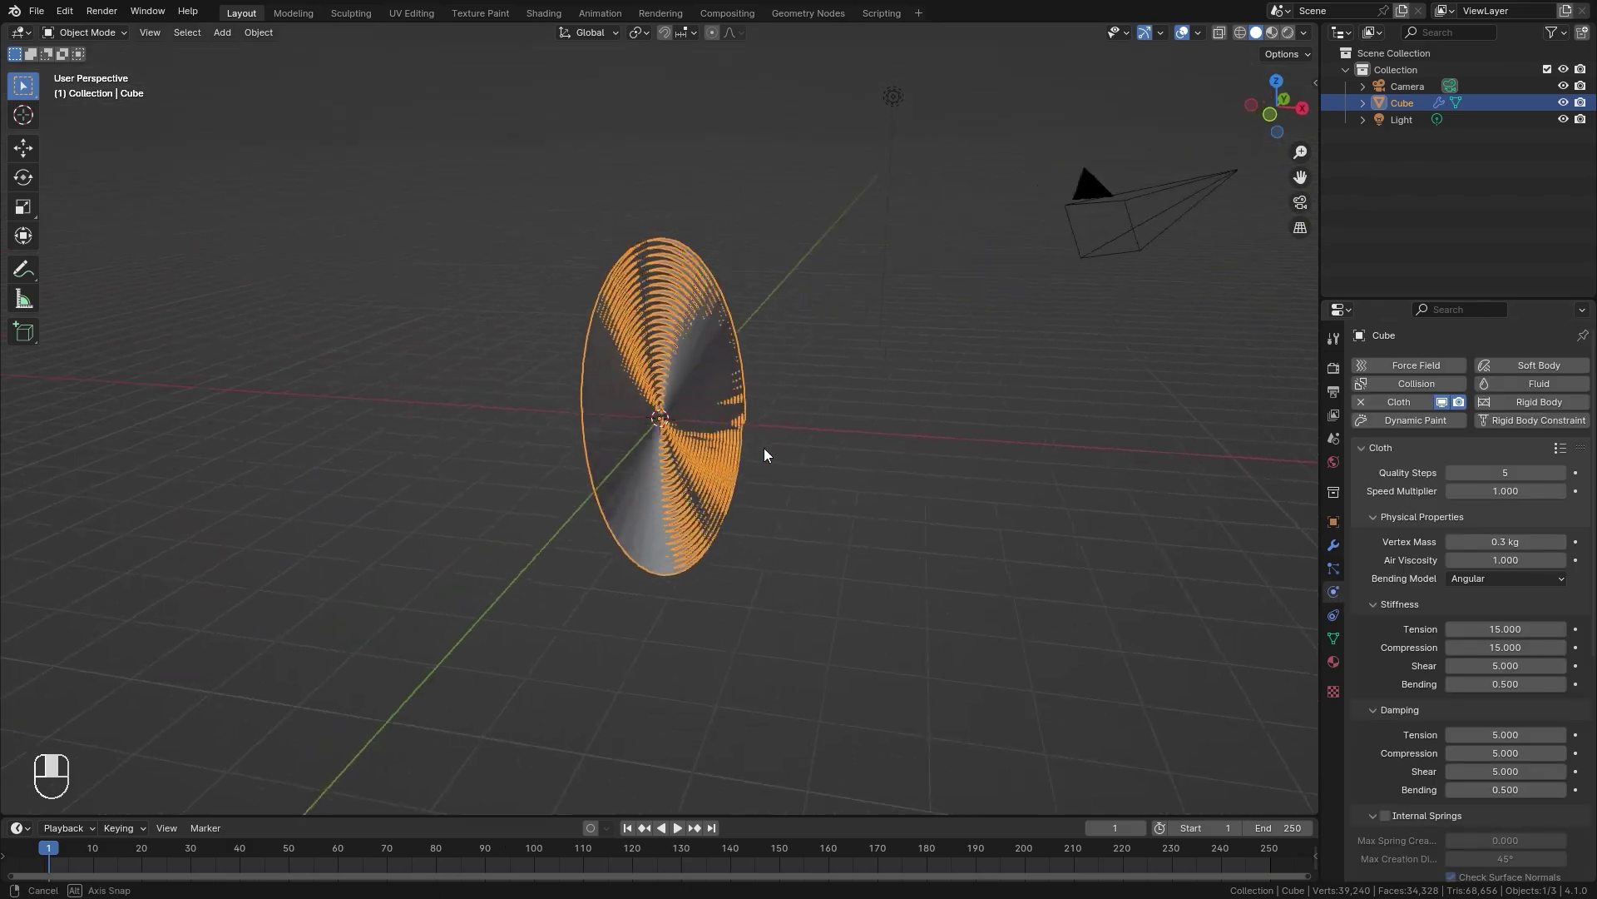
key(space)
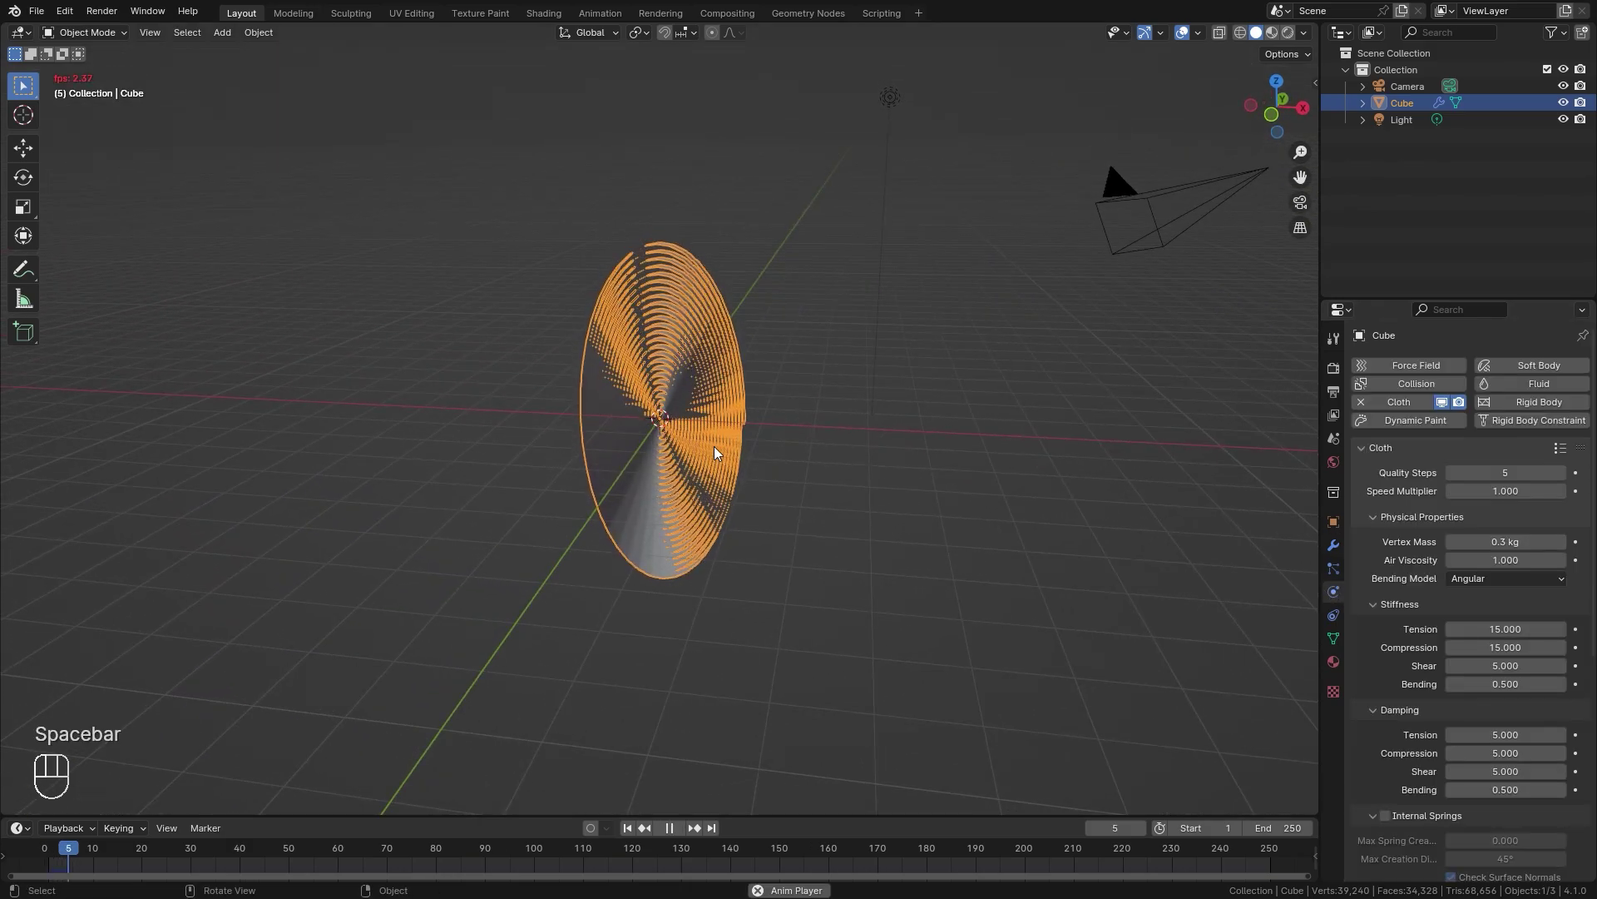
key(space)
middle_drag(572, 459, 715, 468)
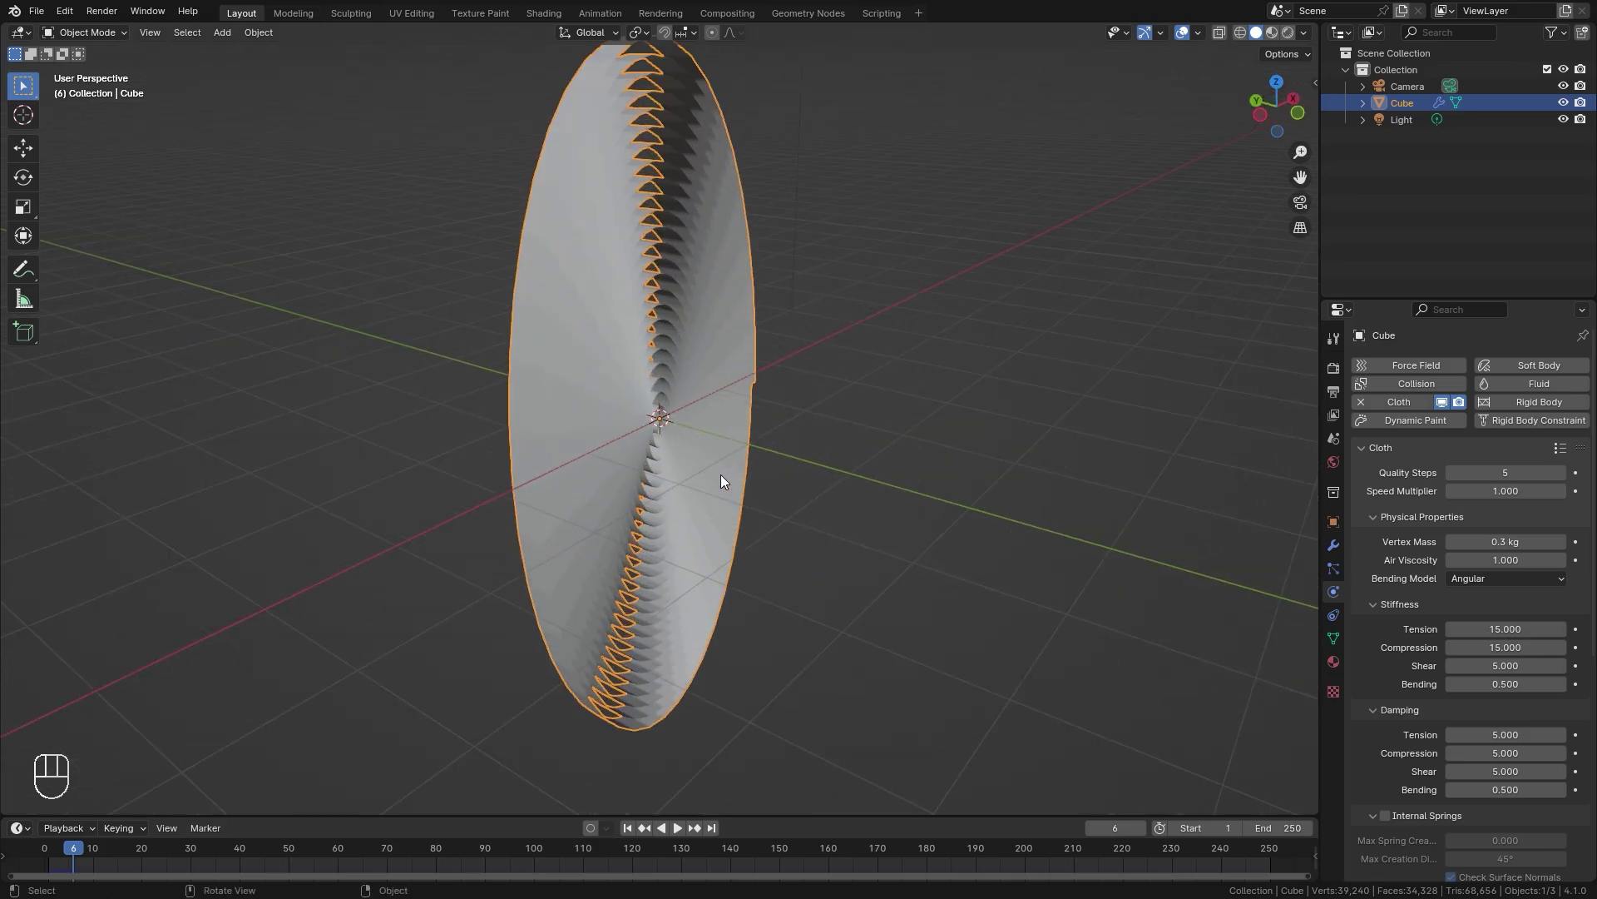
click(627, 827)
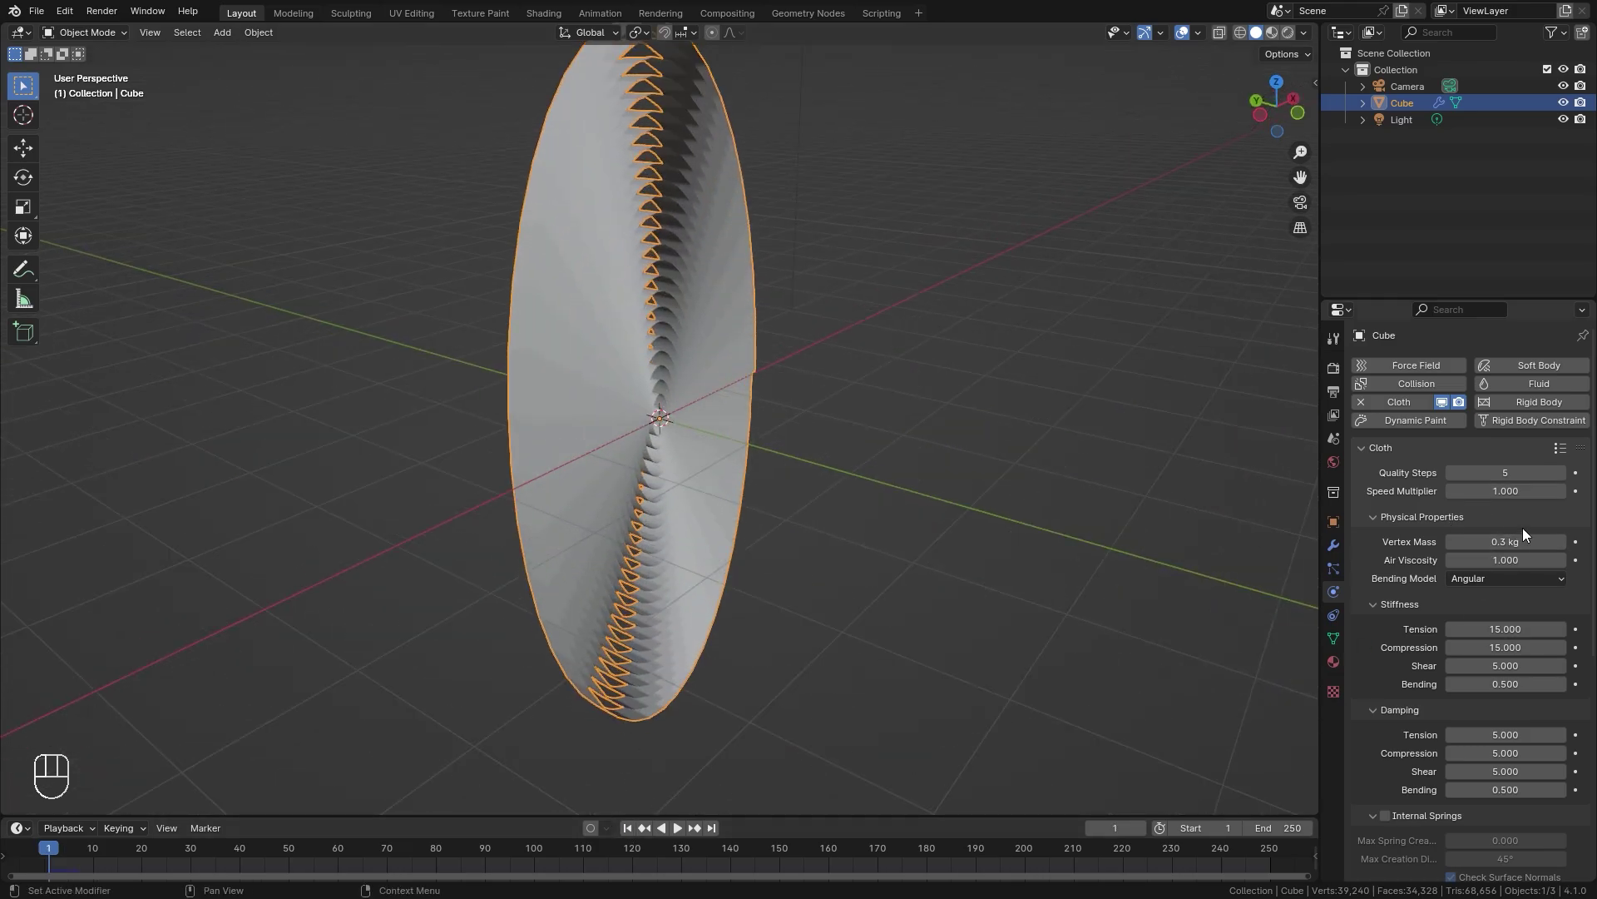
Set the cloth simulation's Quality Steps to 10
click(1502, 472)
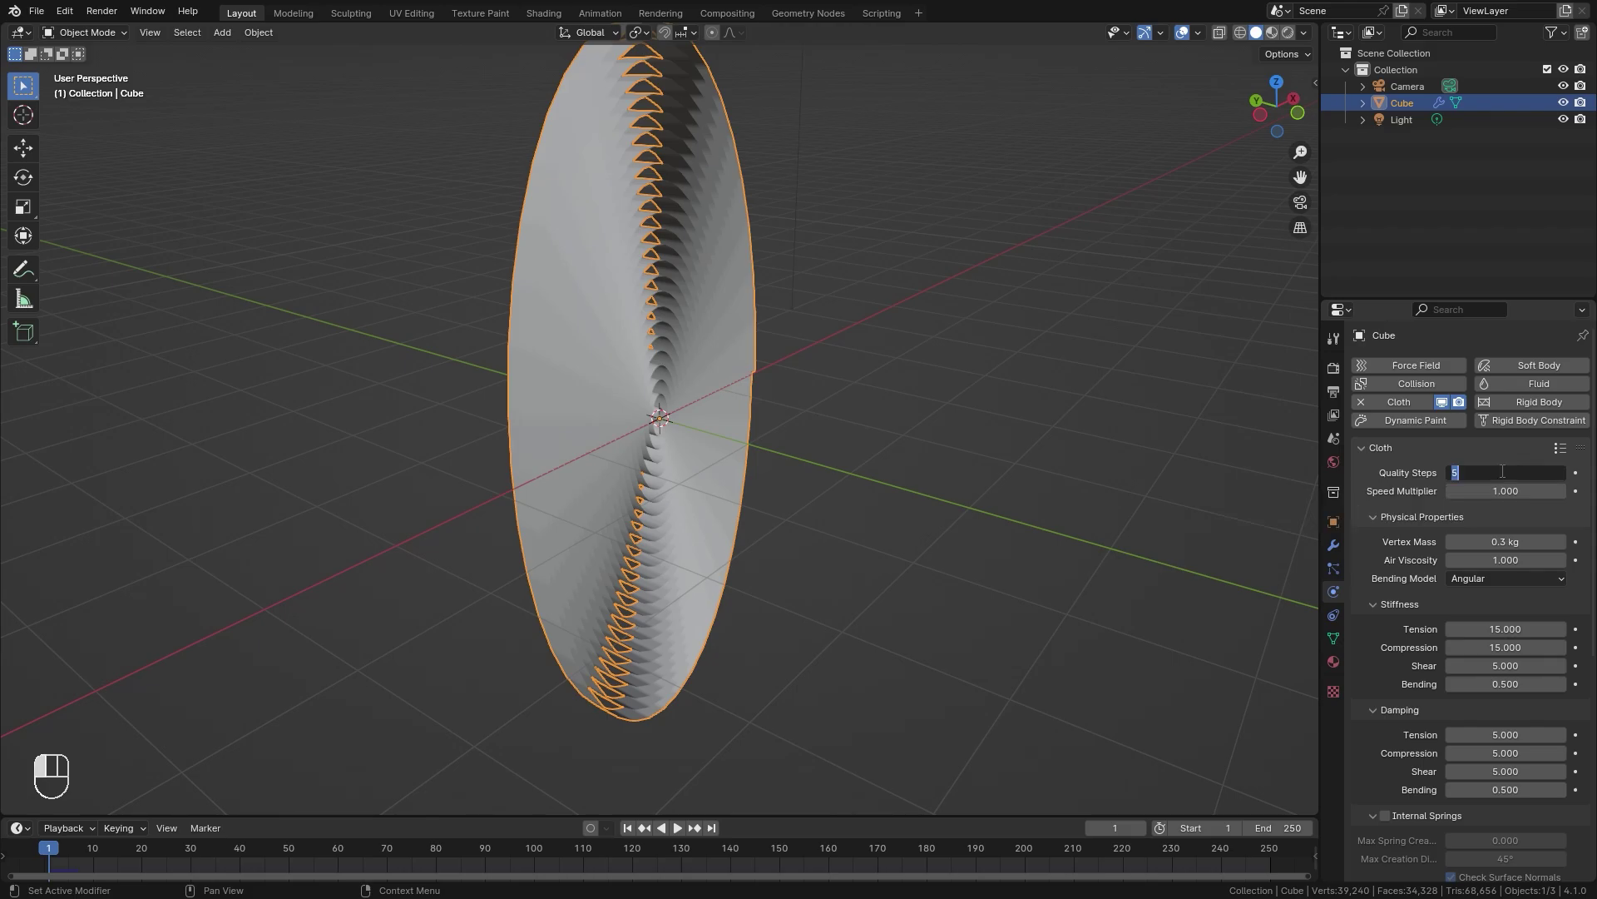
text(10)
key(Return)
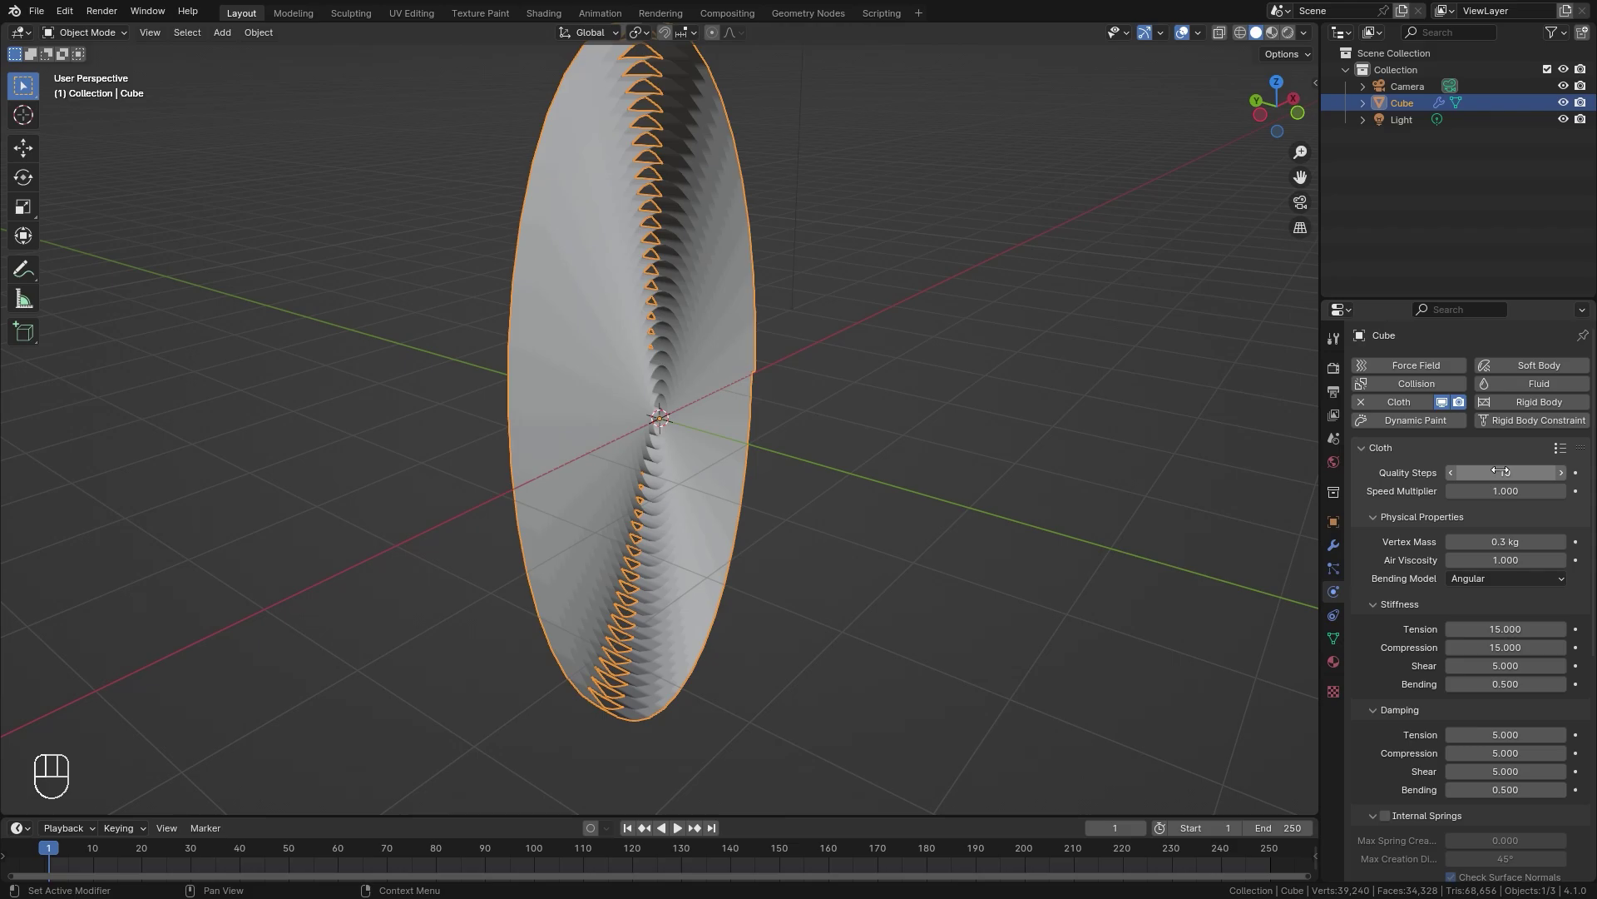
Enable Self Collisions for the cloth and set the self-collision distance to 0.007 m
scroll(1504, 633, down, 8)
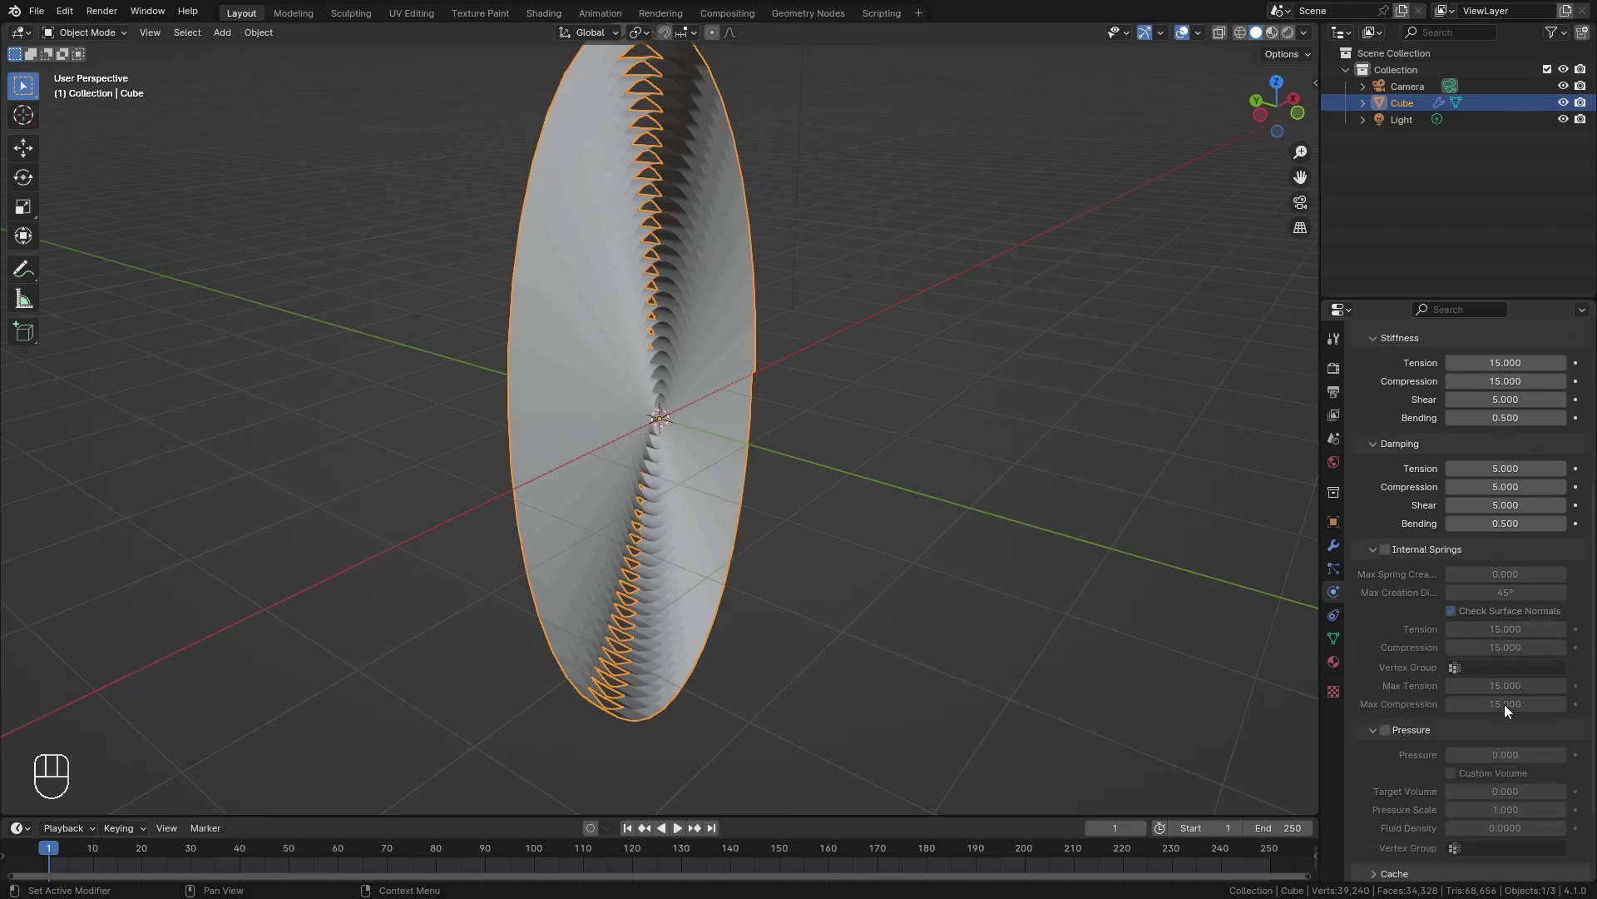
click(1371, 549)
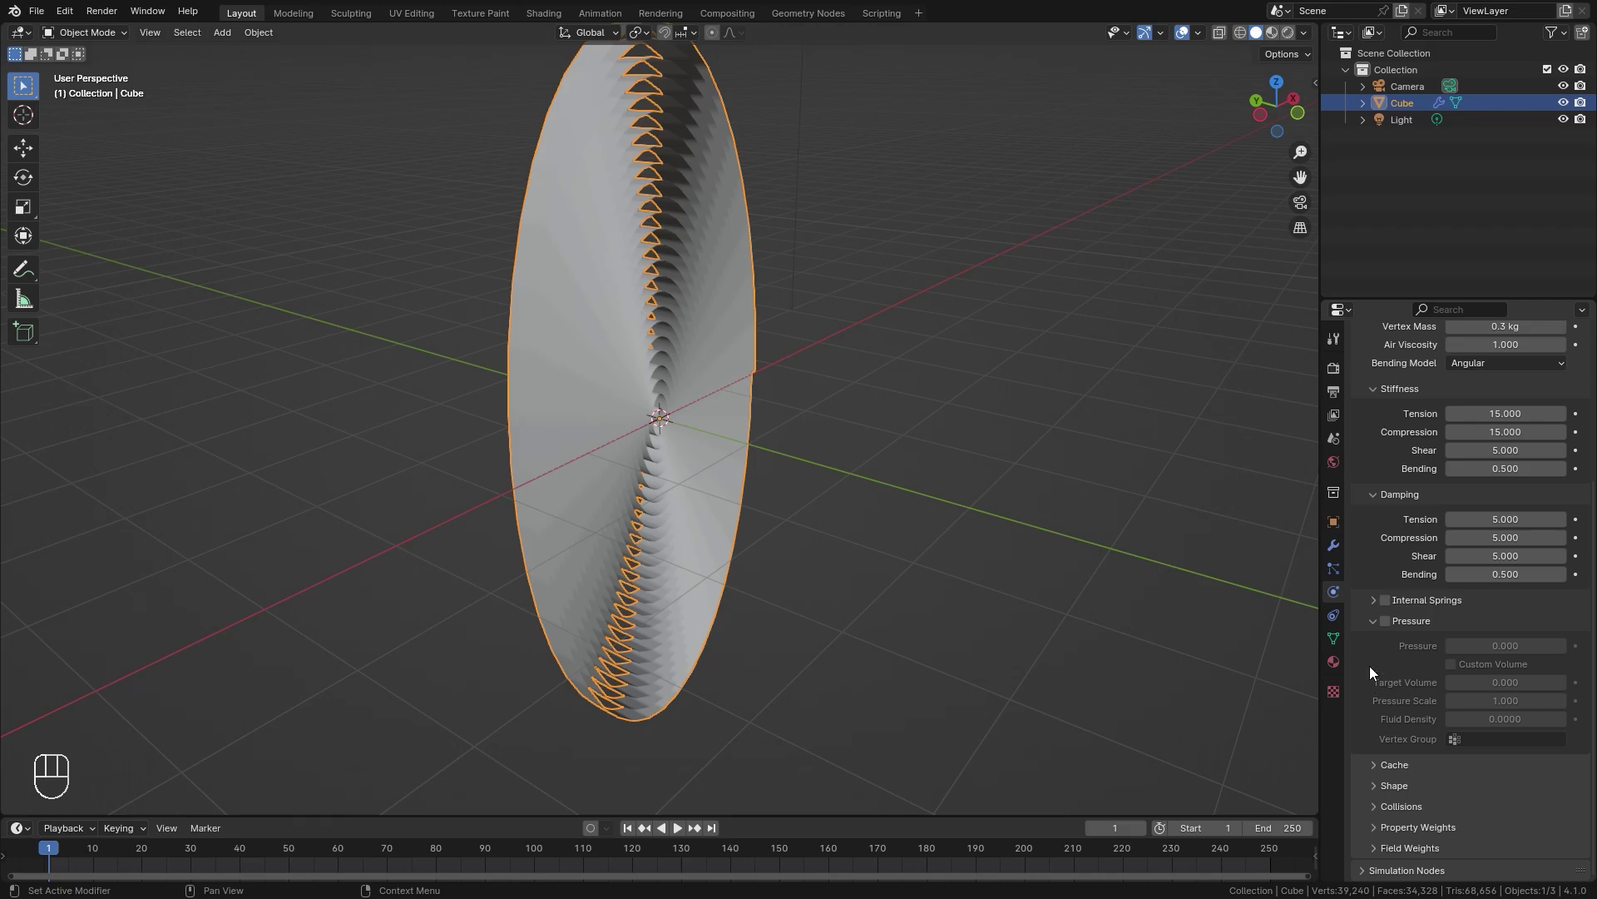
click(1375, 623)
click(1397, 805)
scroll(1498, 716, down, 7)
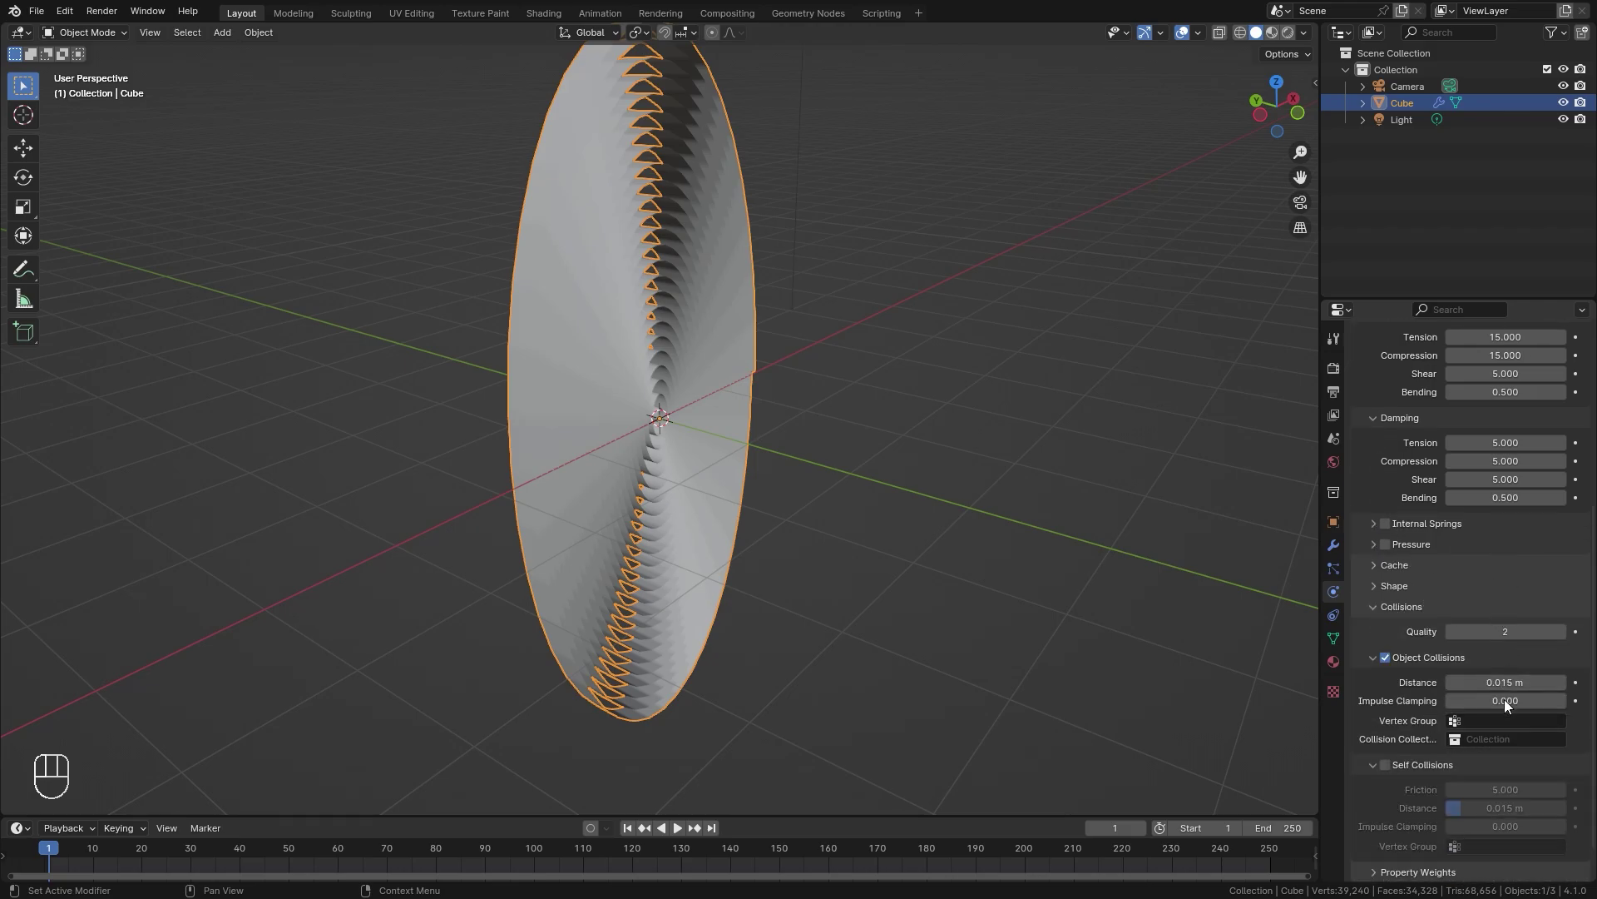
click(1385, 720)
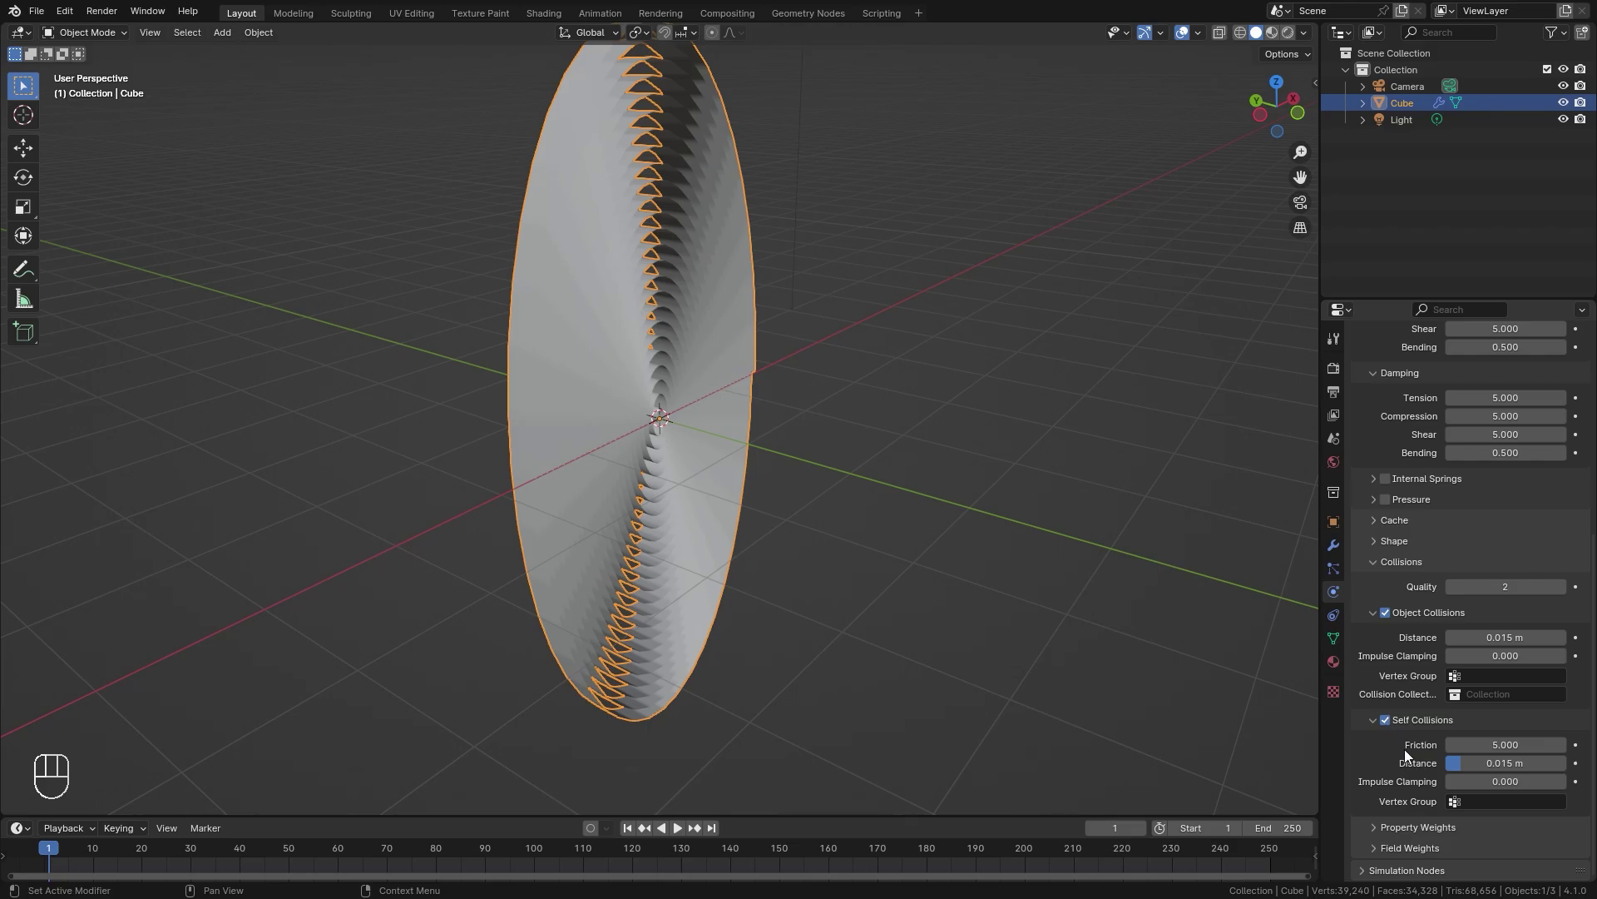
click(1514, 764)
text(0.007)
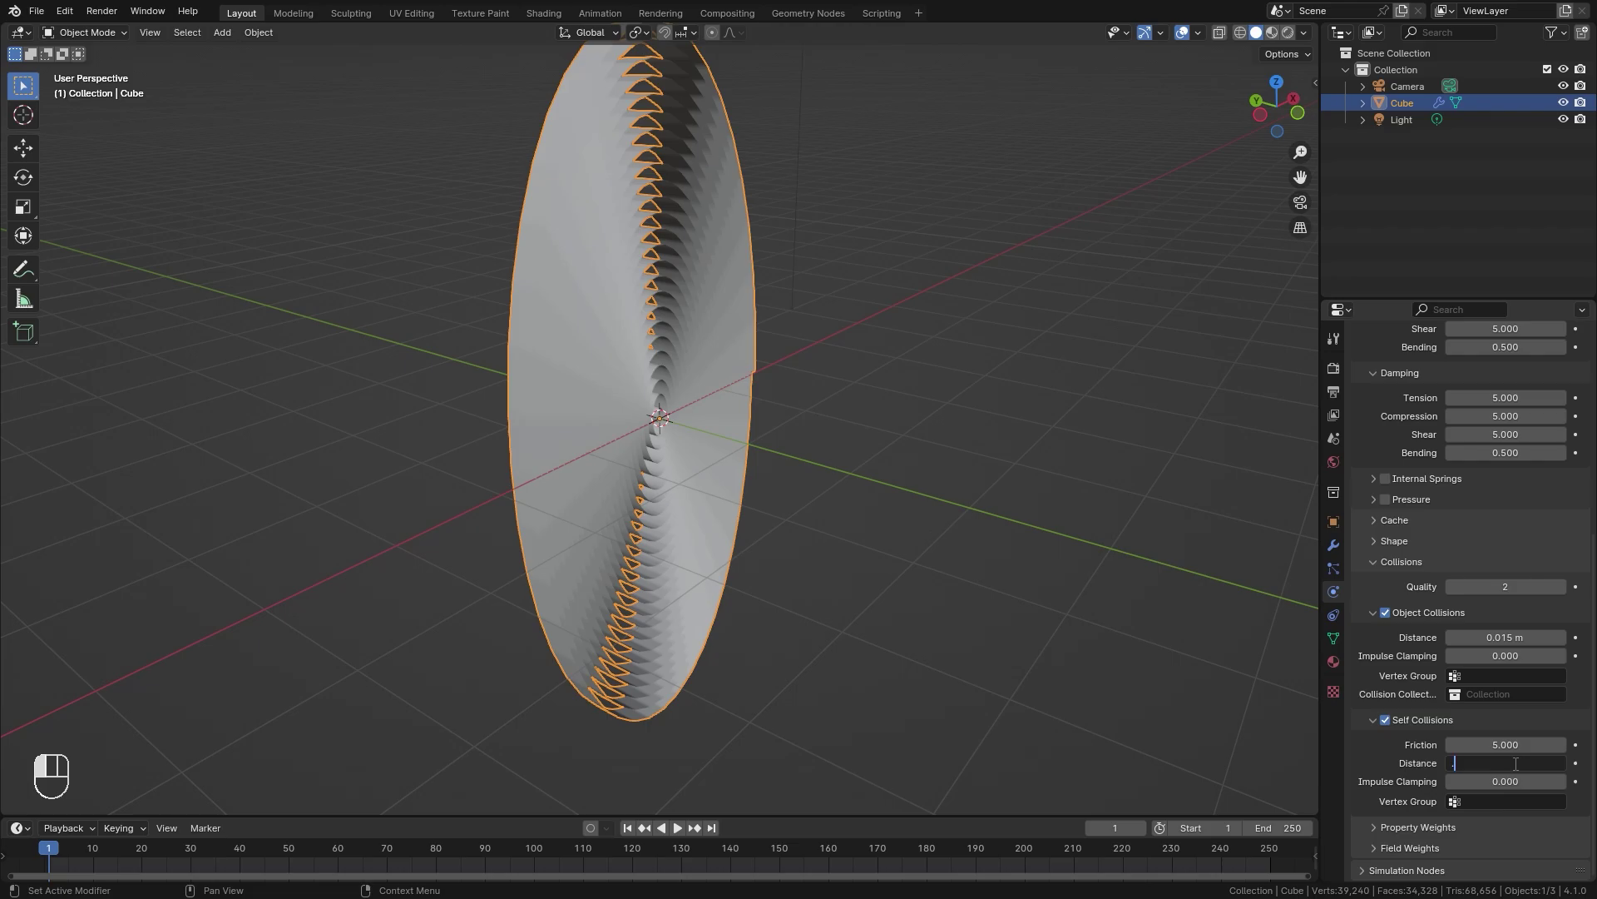
key(Return)
Set the self-collision friction to 1 and open the cloth's collision quality value for editing
click(1510, 744)
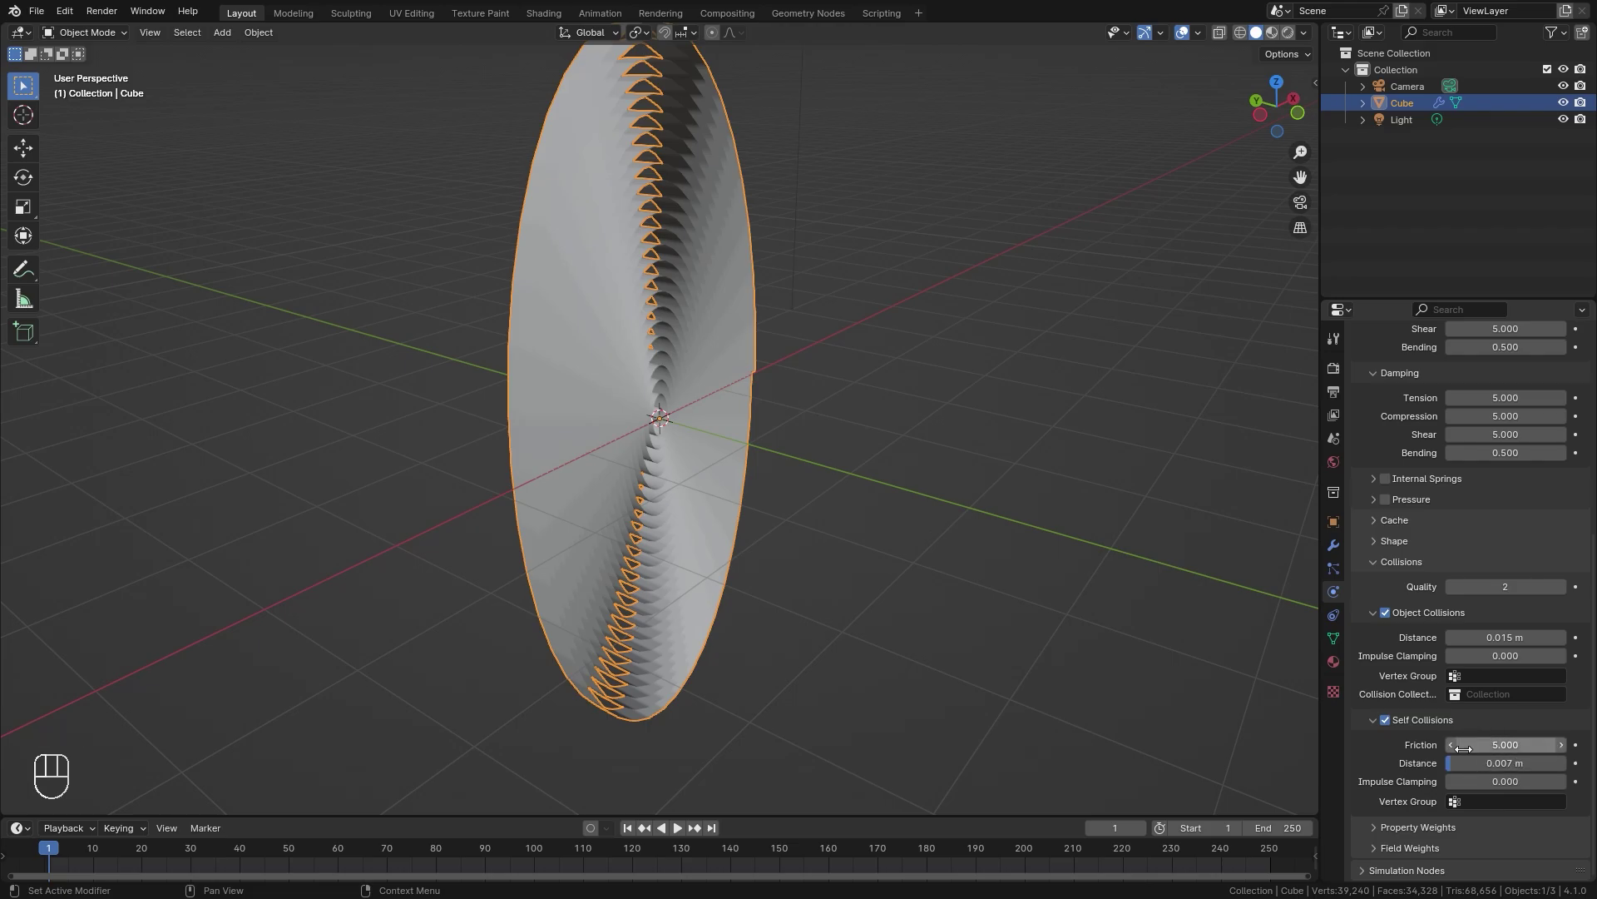
text(1)
key(Return)
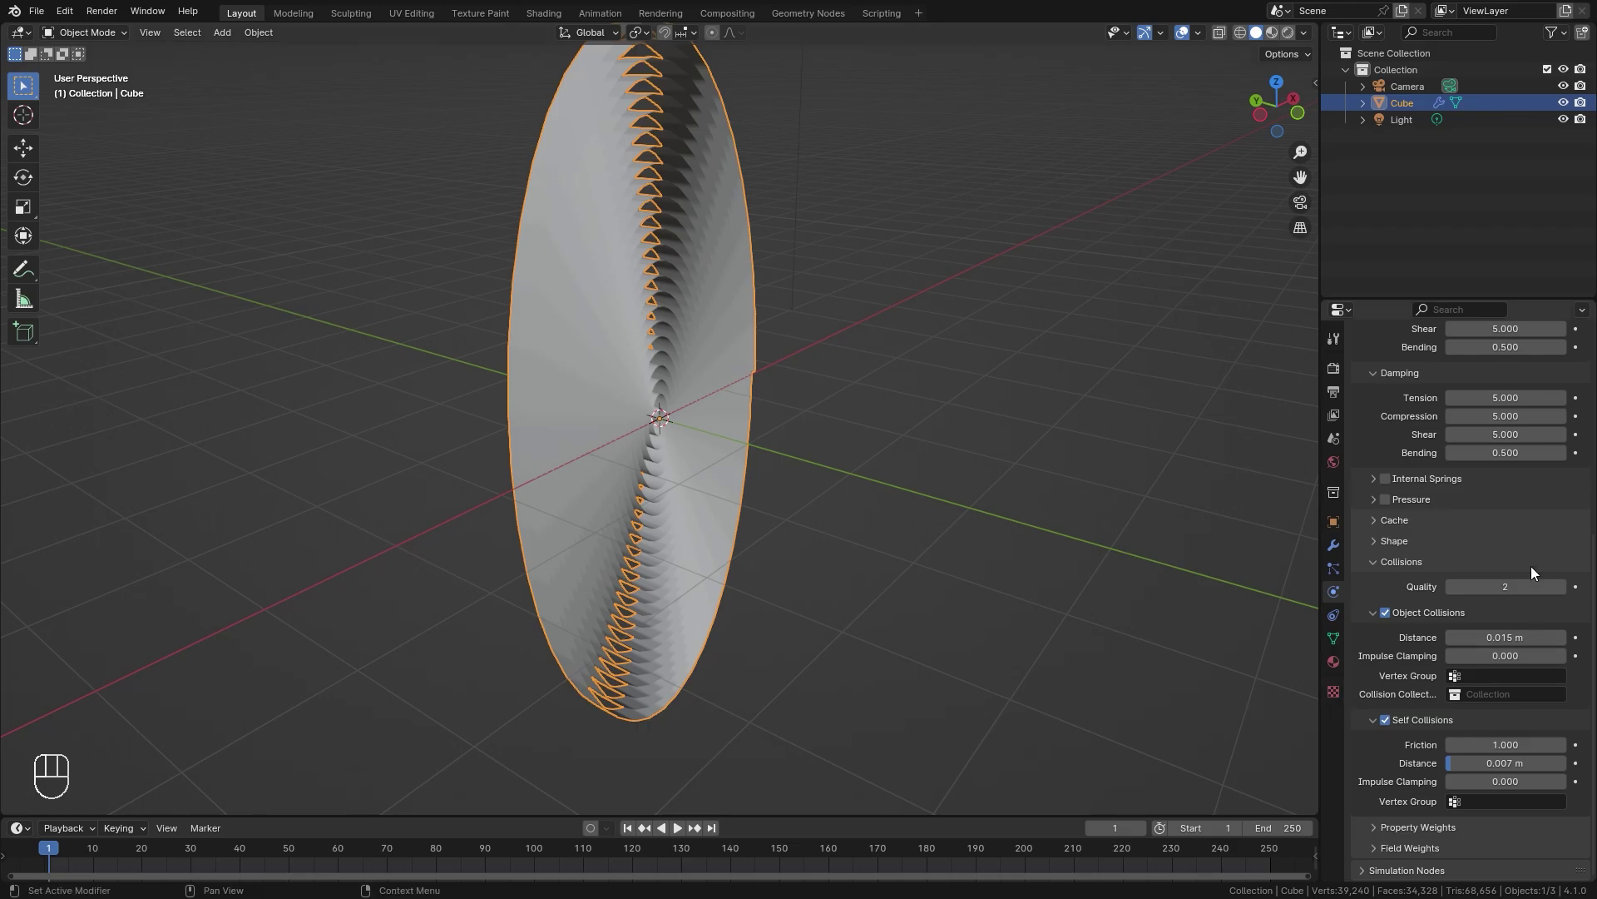
click(1483, 585)
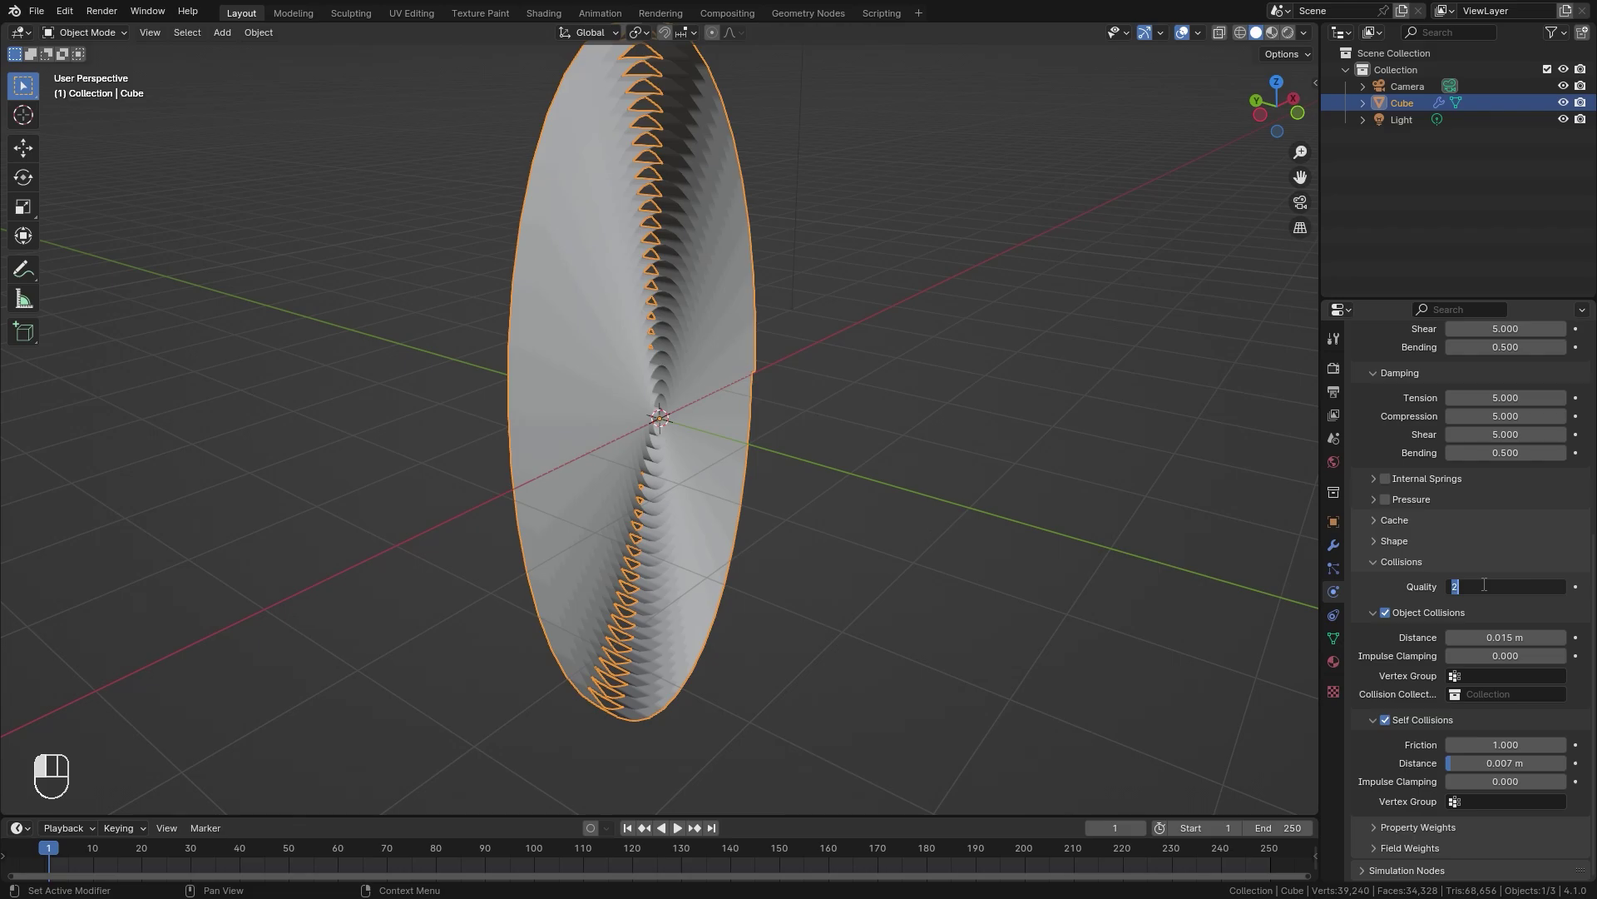
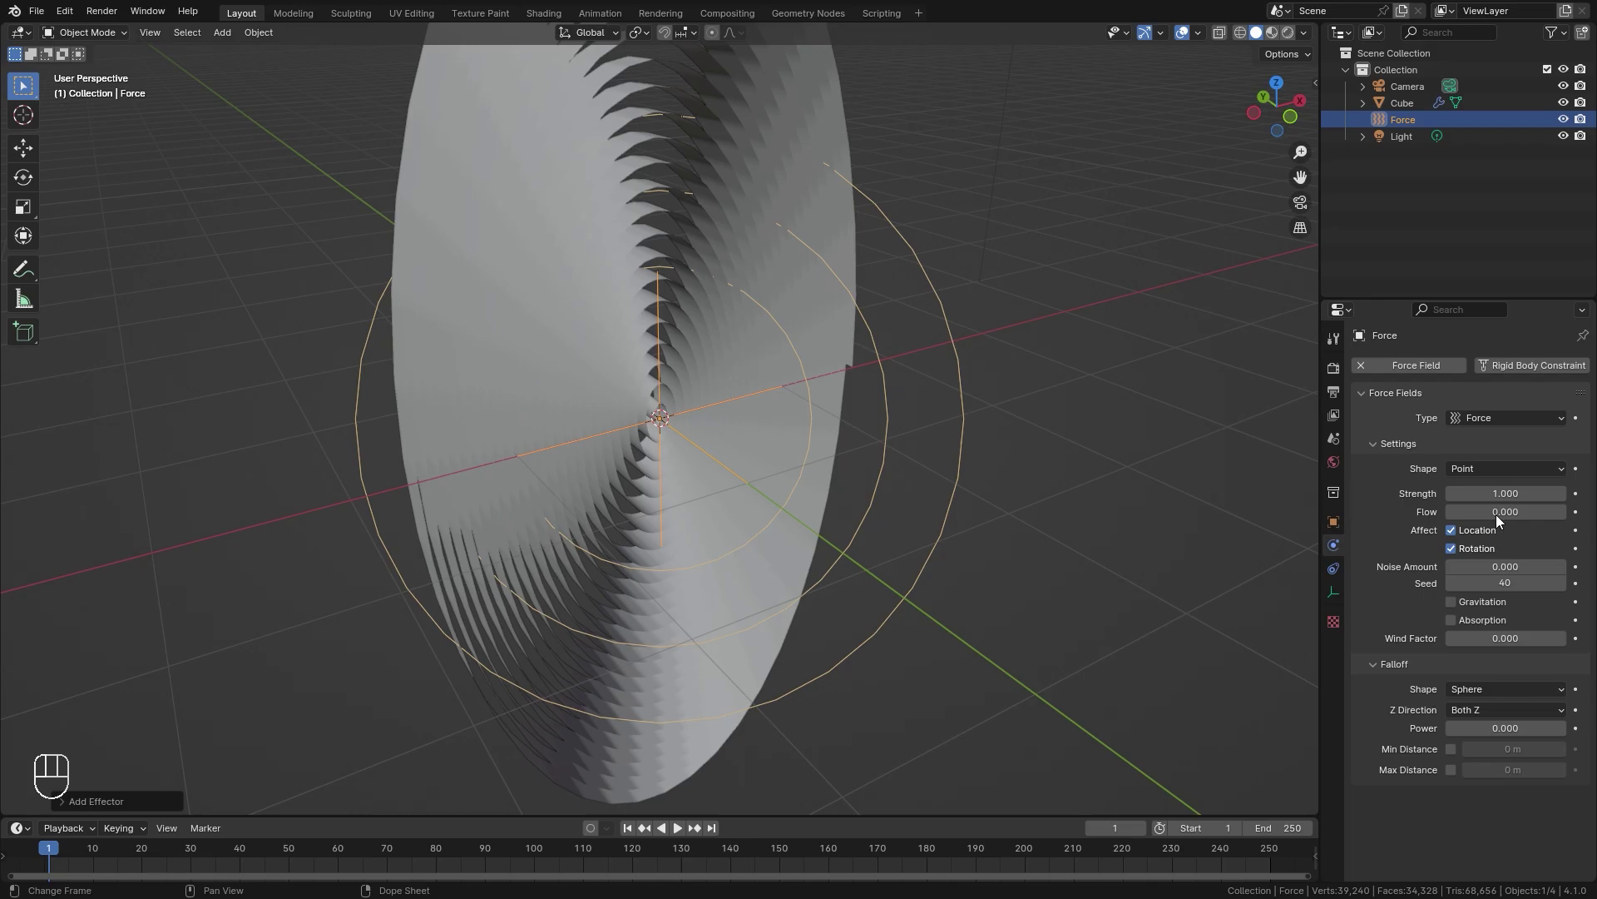
At frame 10, set the Force field's strength to 0 and keyframe it
key(Up)
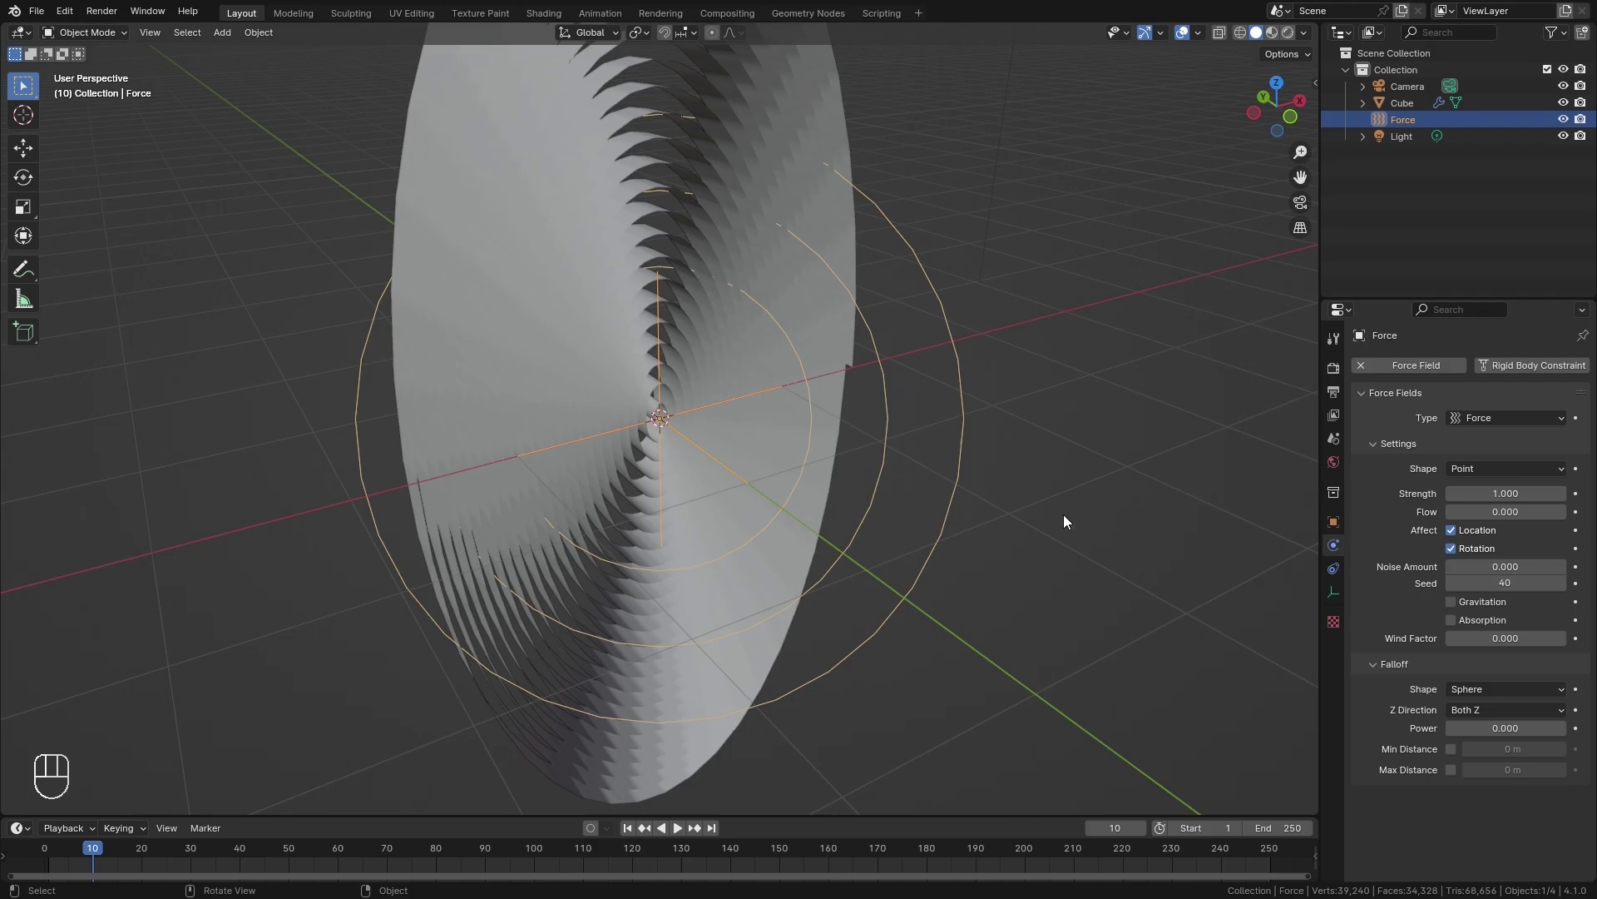
click(1518, 493)
text(0)
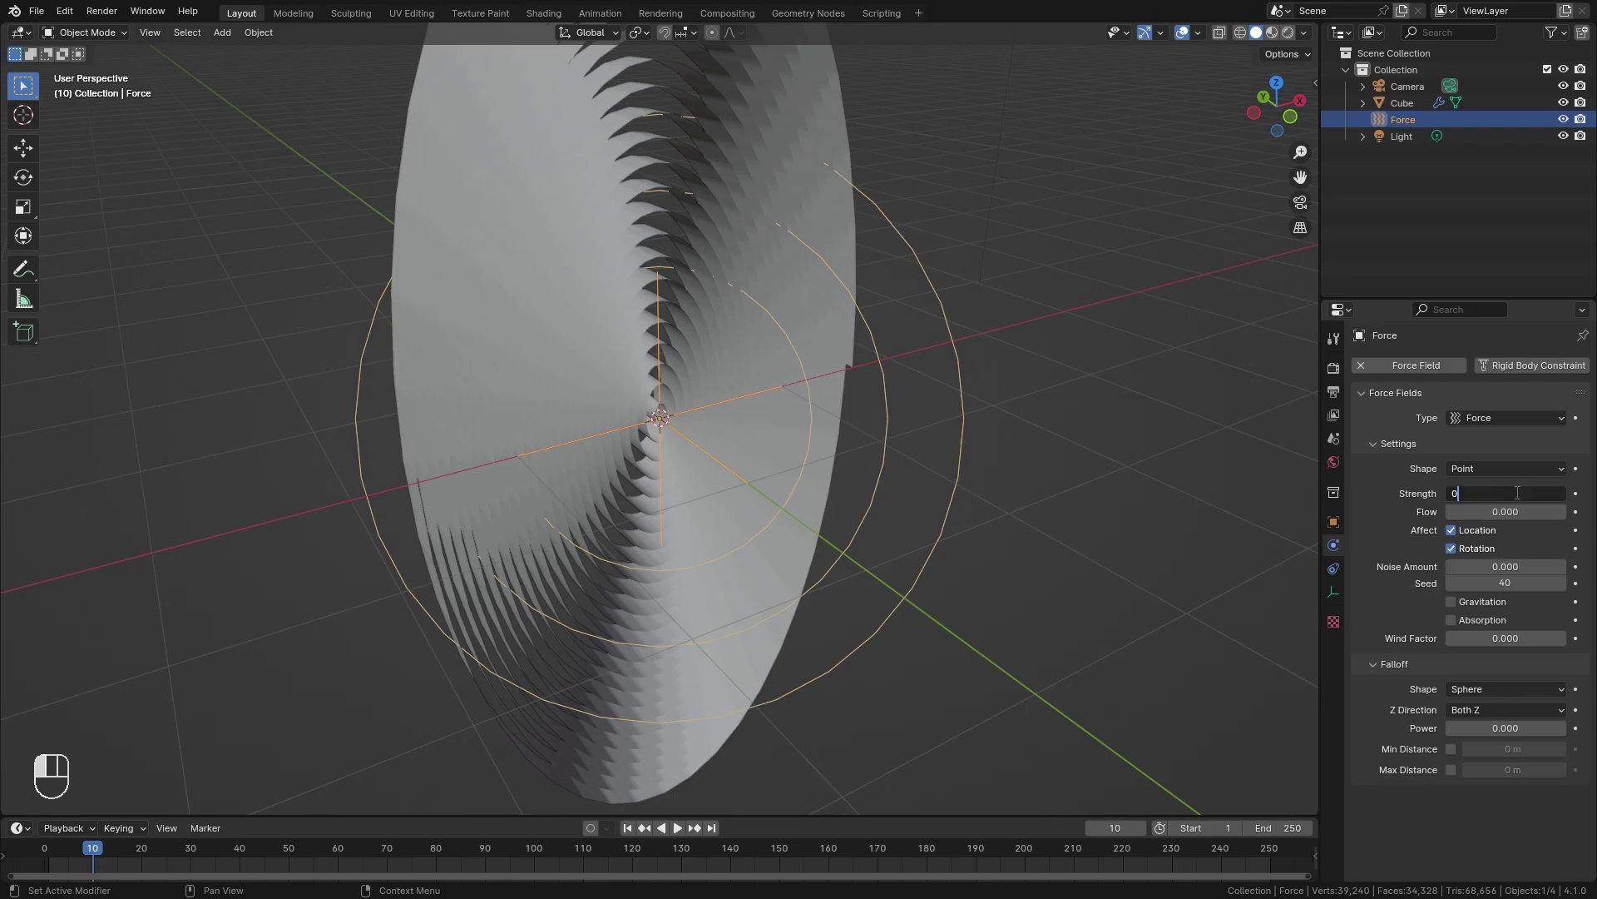
key(Return)
click(1575, 493)
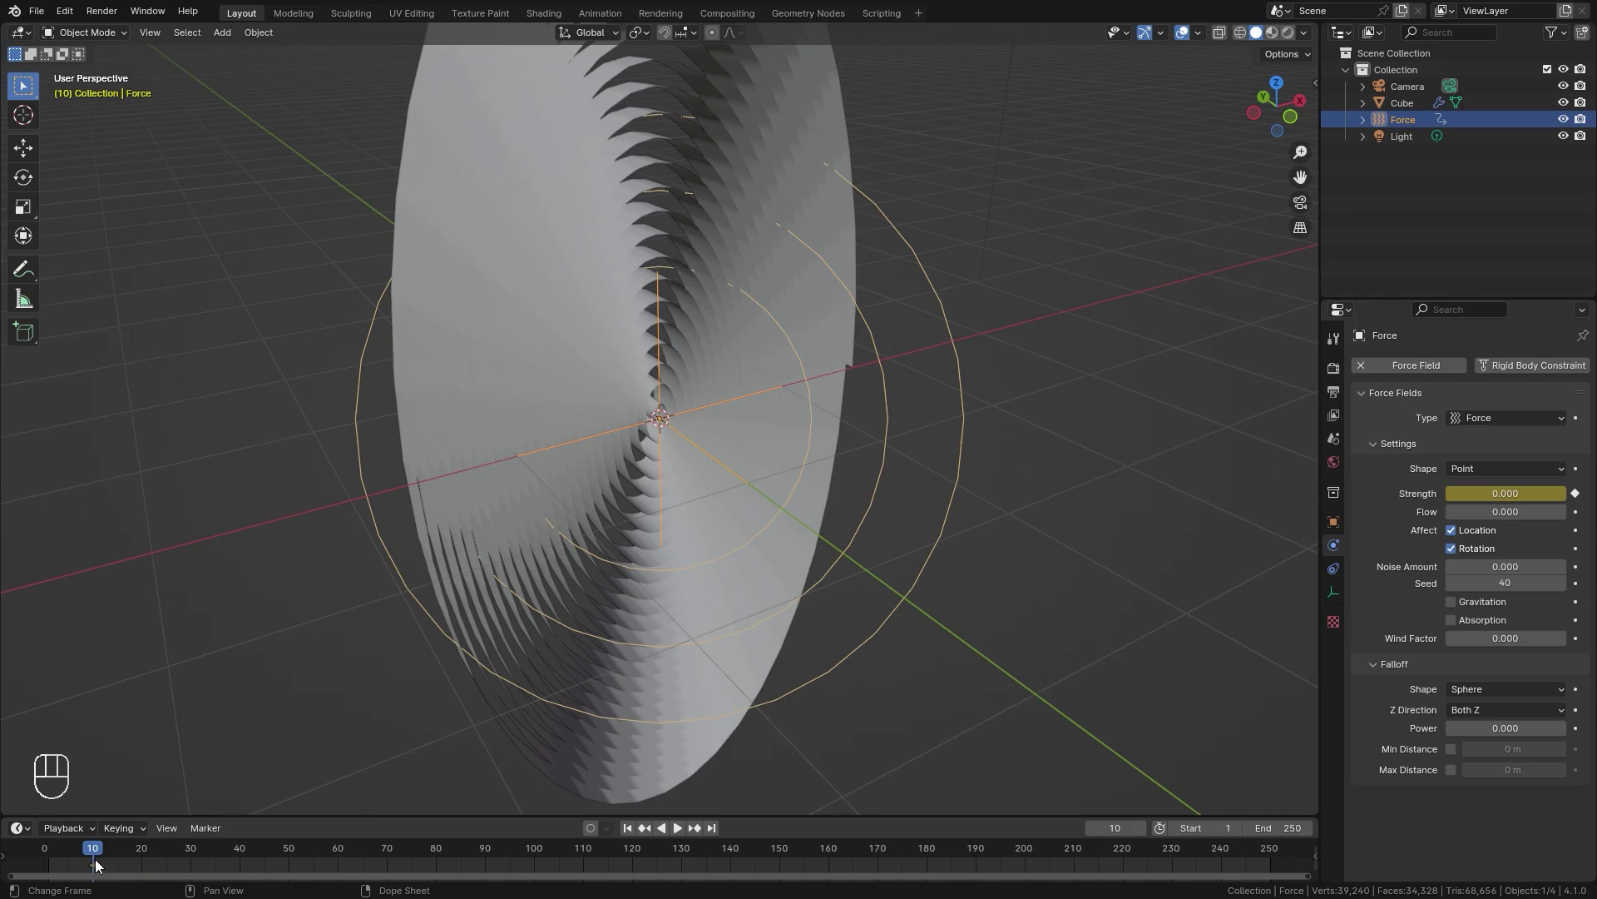
Set the Force field's strength to -1200 at frame 11 and keyframe that strength at frames 11 and 20
key(Right)
click(1519, 497)
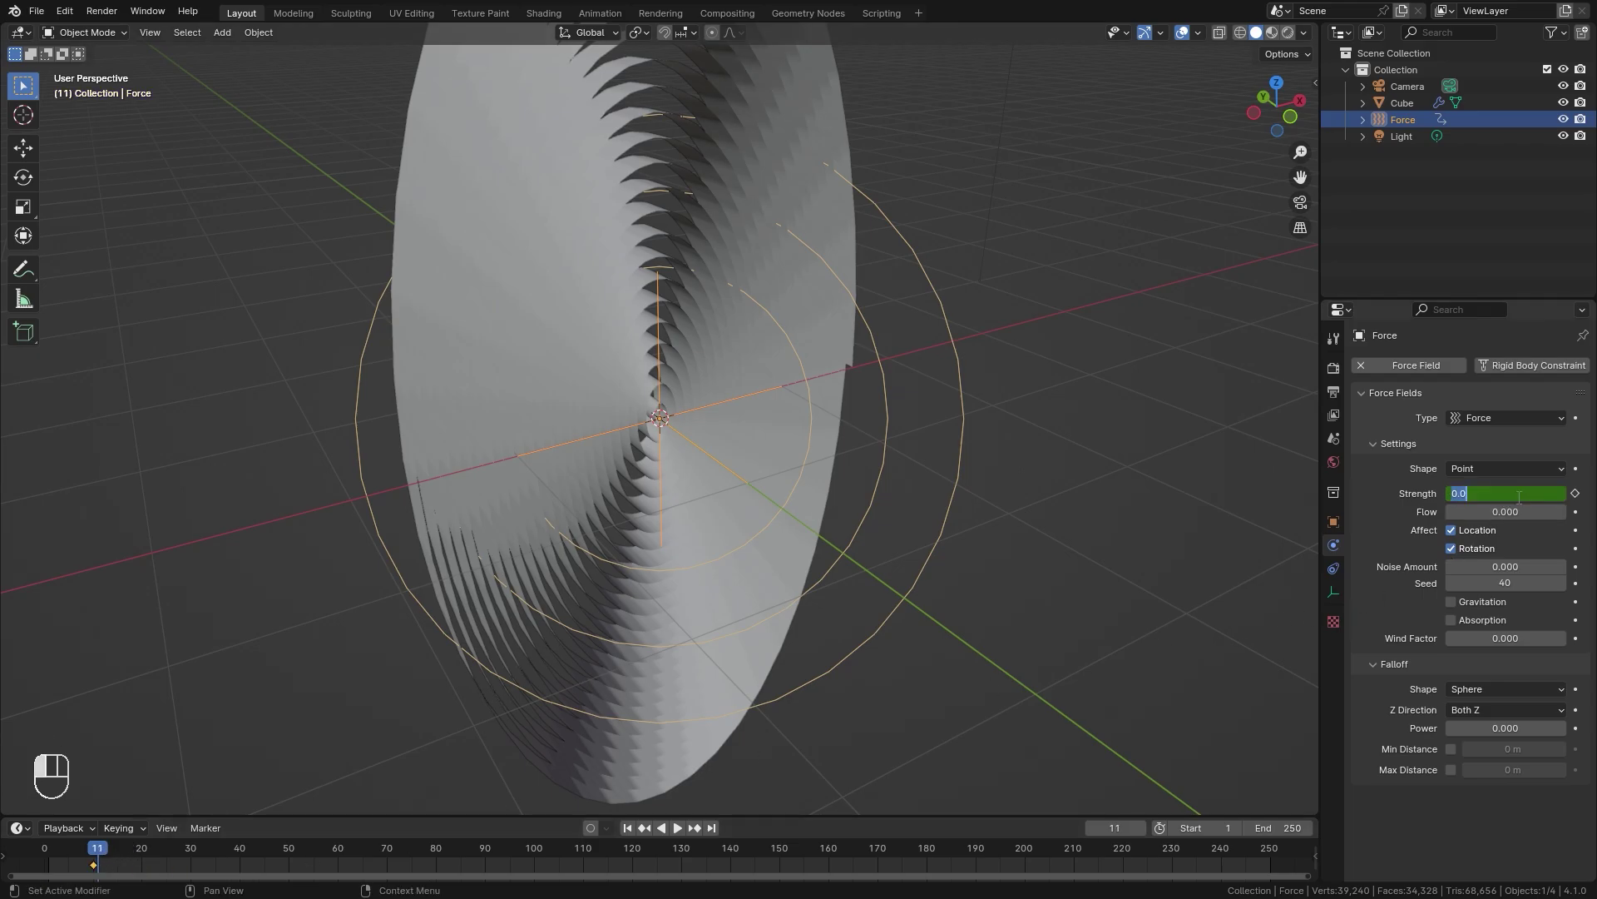
text(-1200)
key(Return)
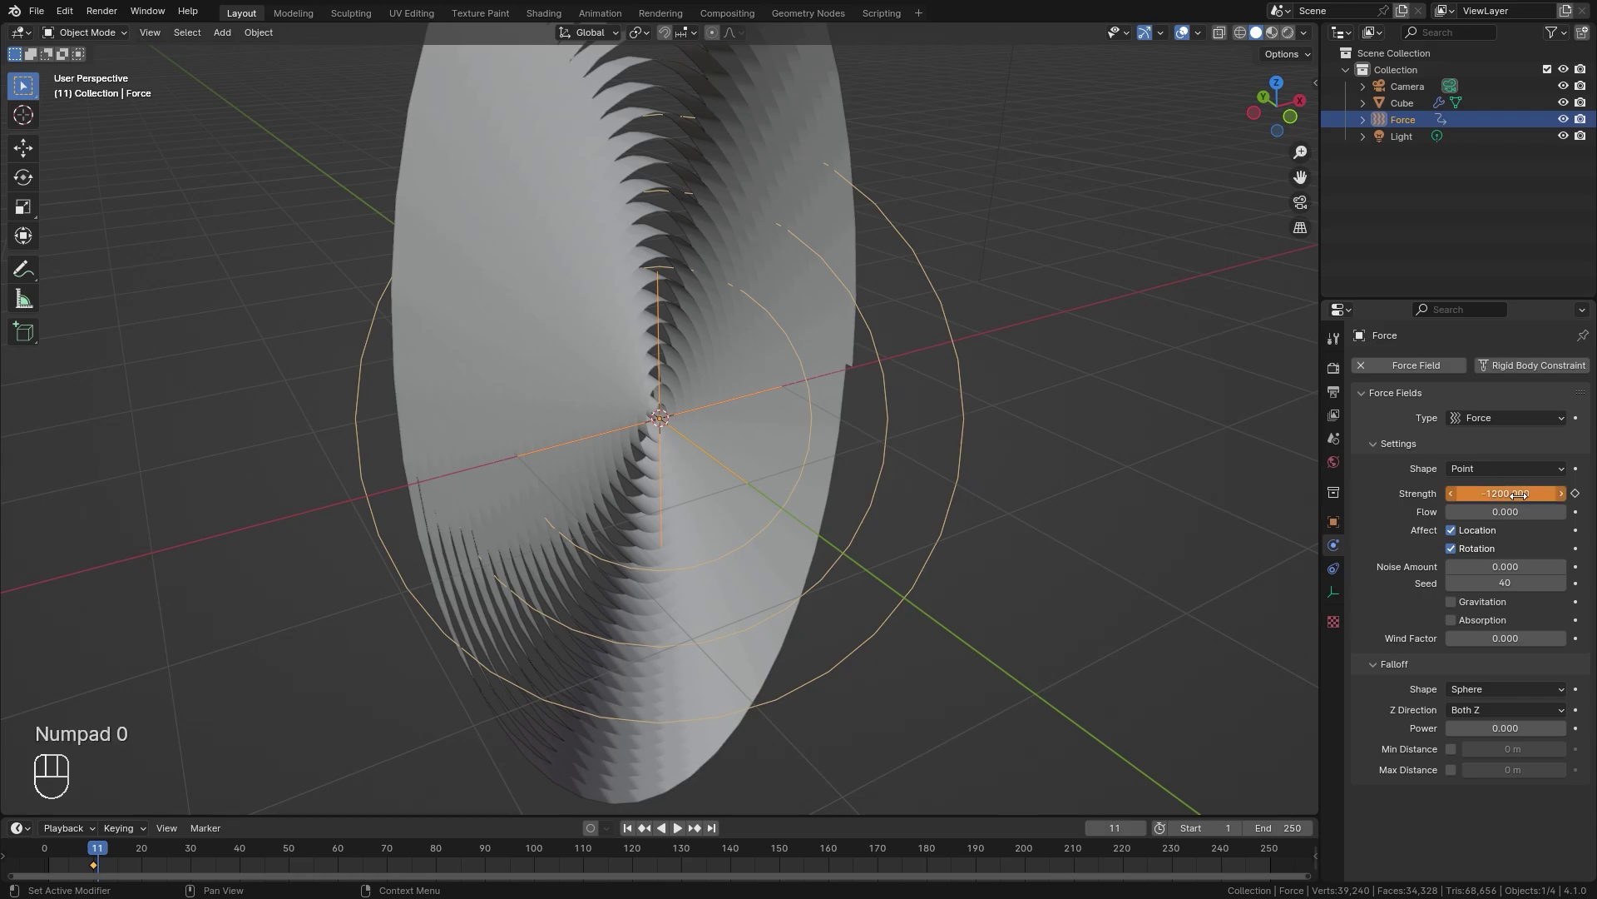
click(1573, 494)
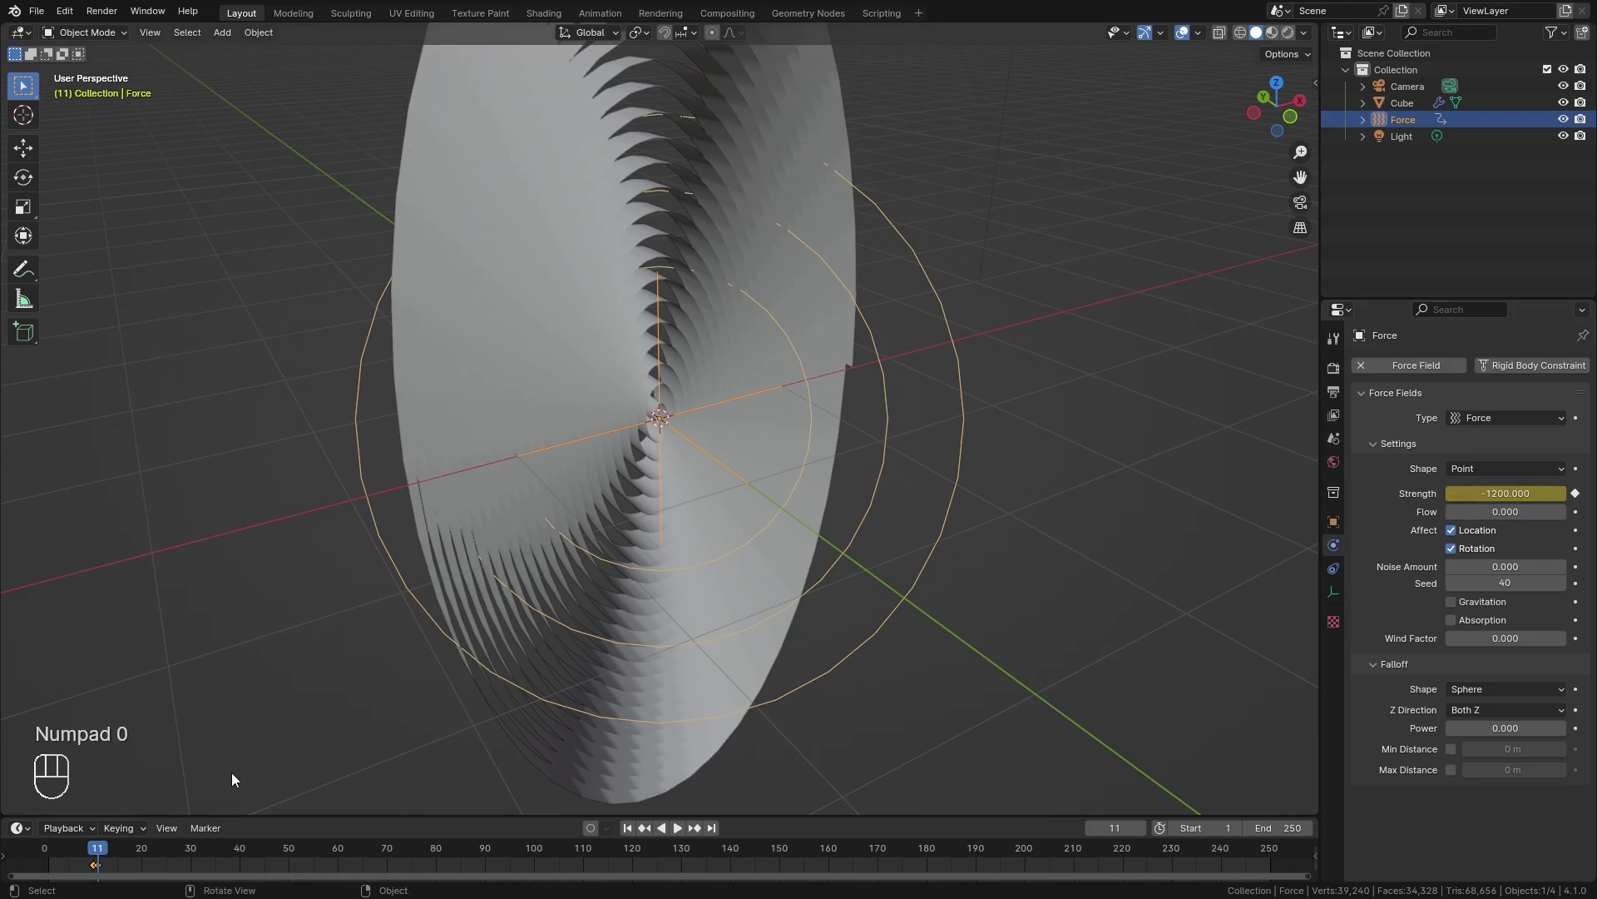
click(144, 853)
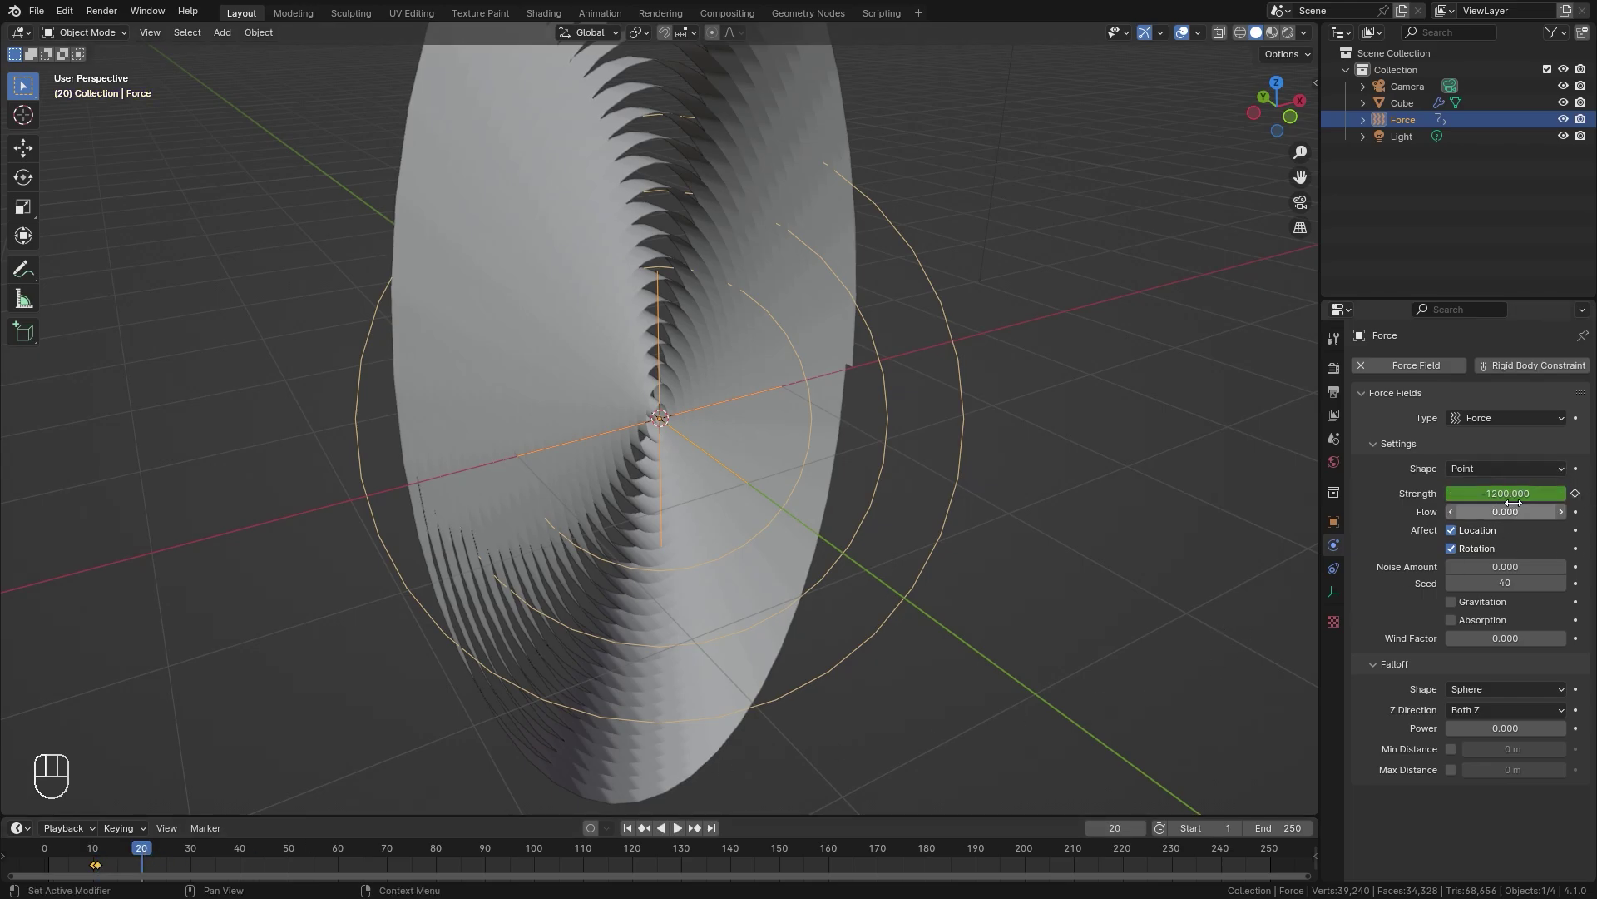
click(1574, 494)
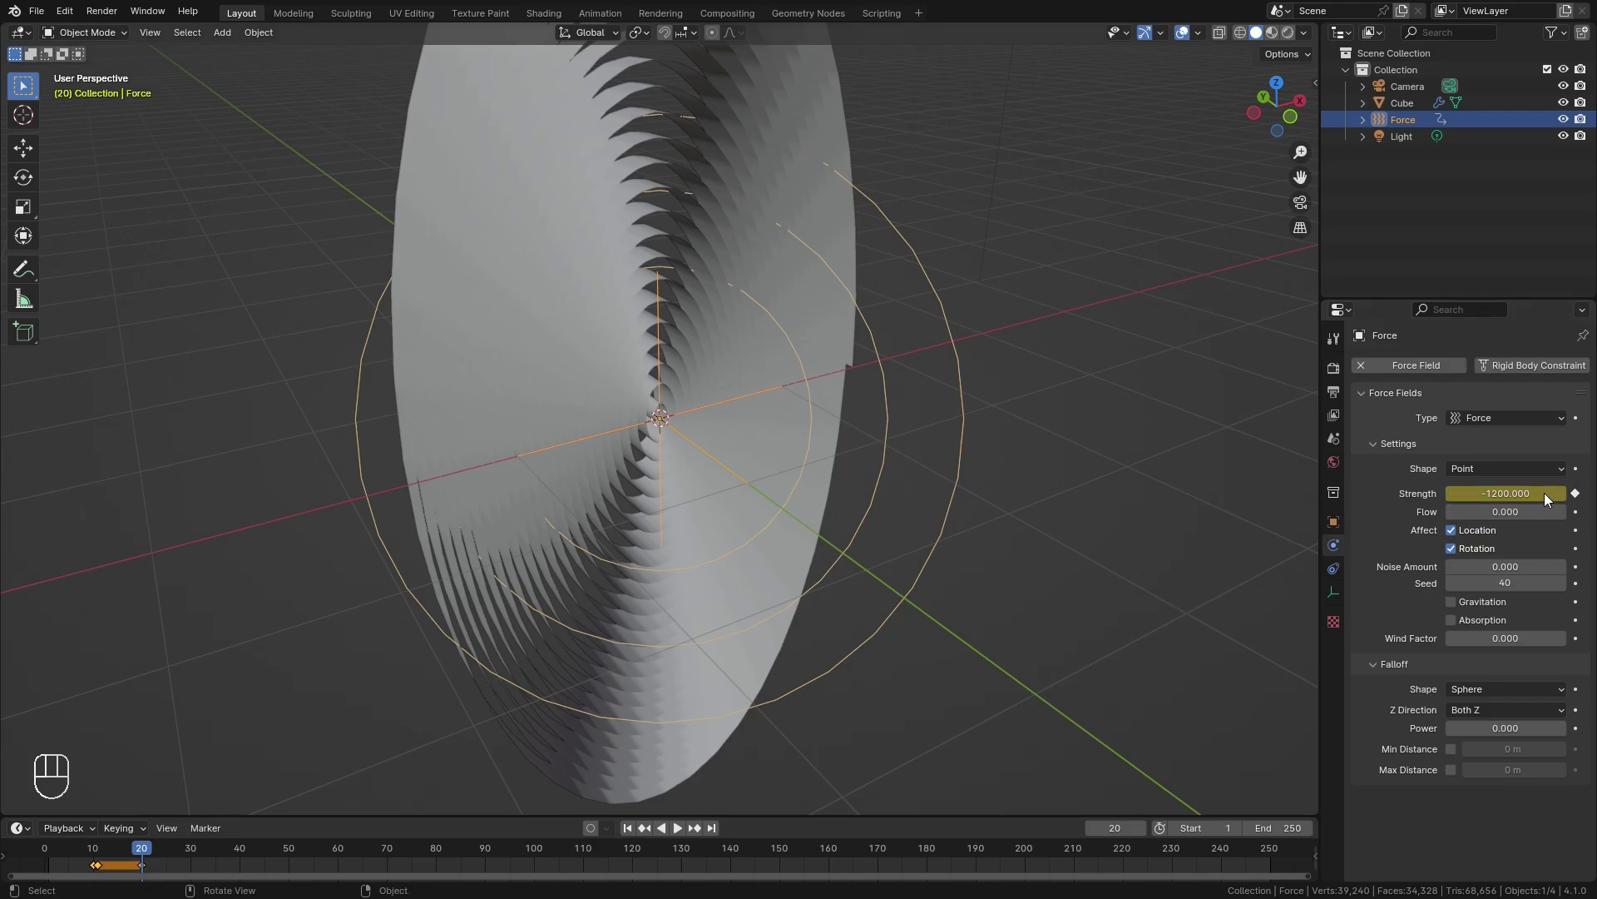
At frame 21, set the Force field's strength to 0 and keyframe it
key(Right)
click(1538, 494)
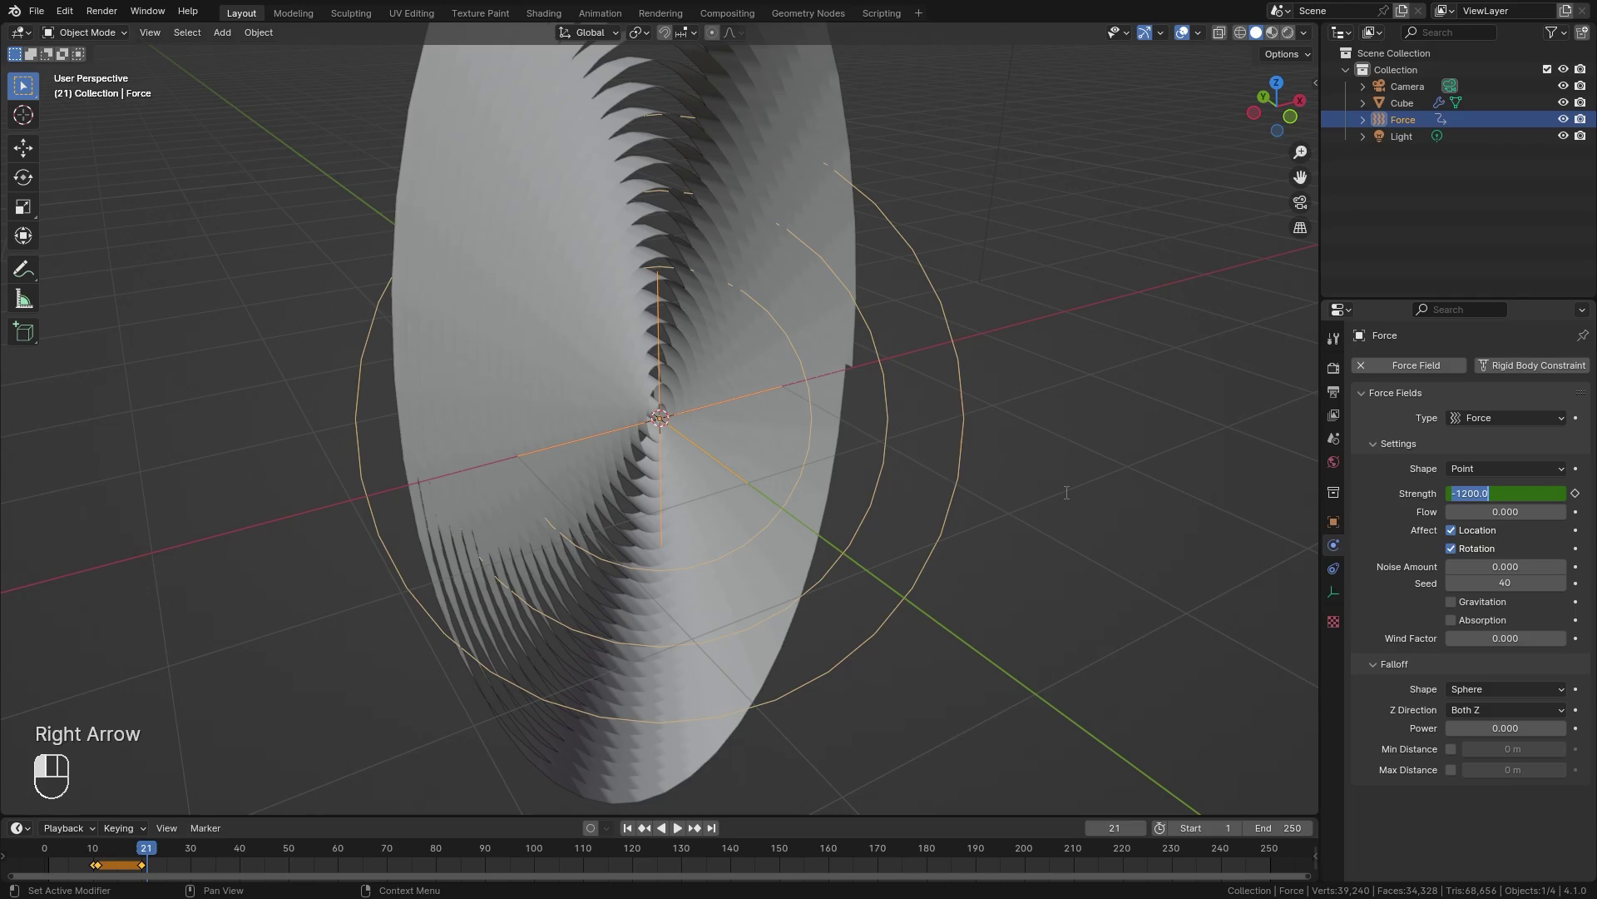
text(0)
key(Return)
click(1575, 493)
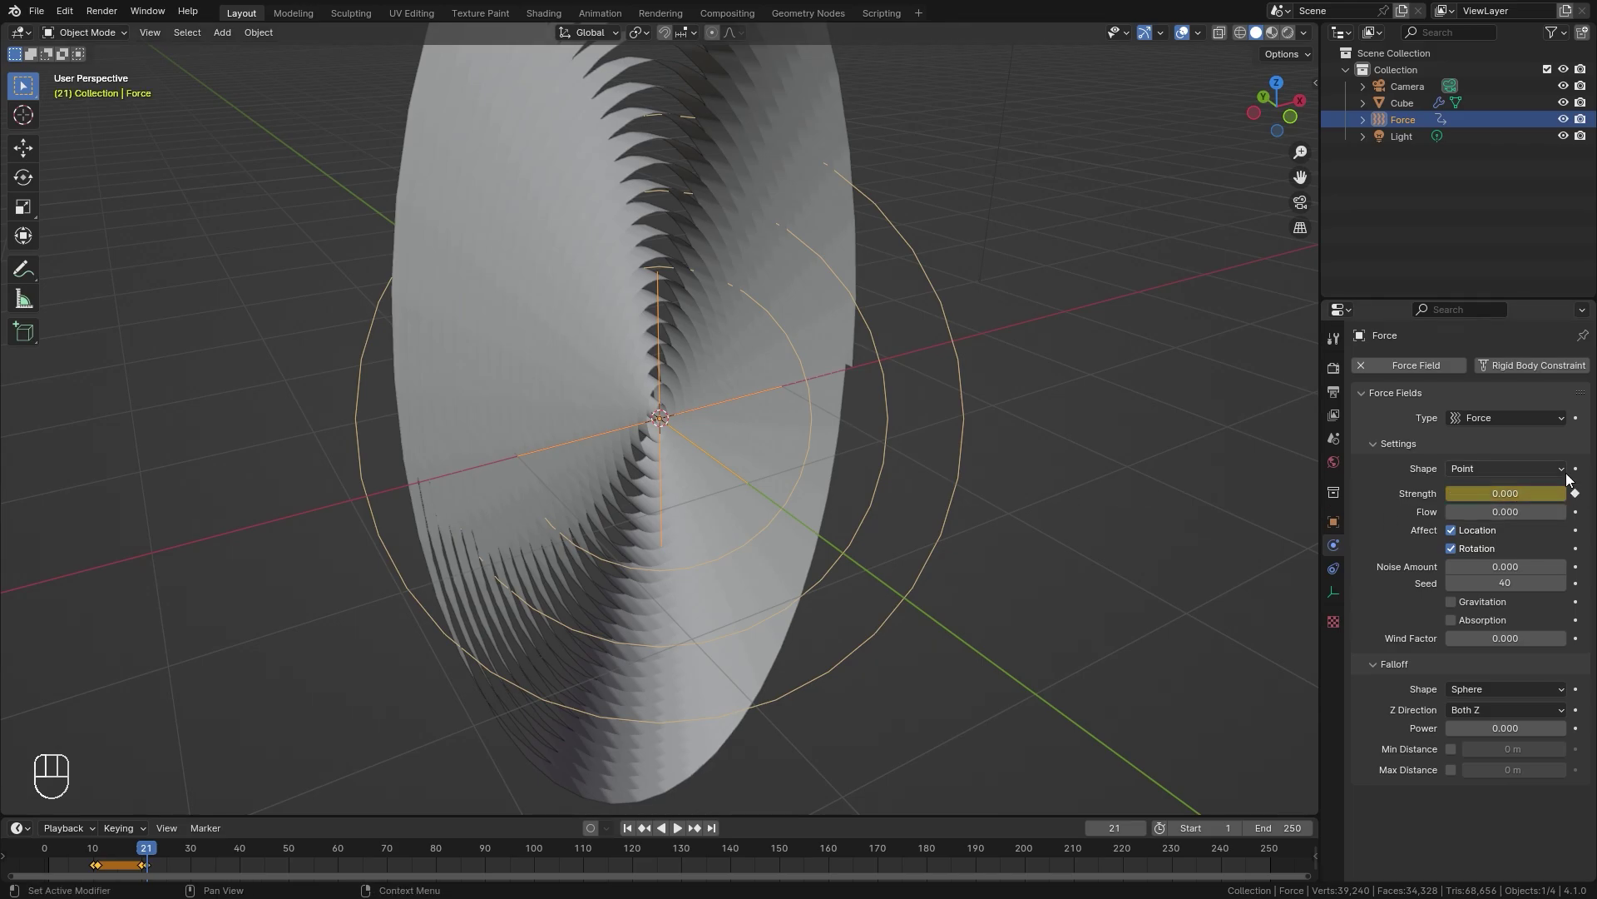
Set the Force field's Flow to 10
middle_drag(1306, 516, 1256, 538)
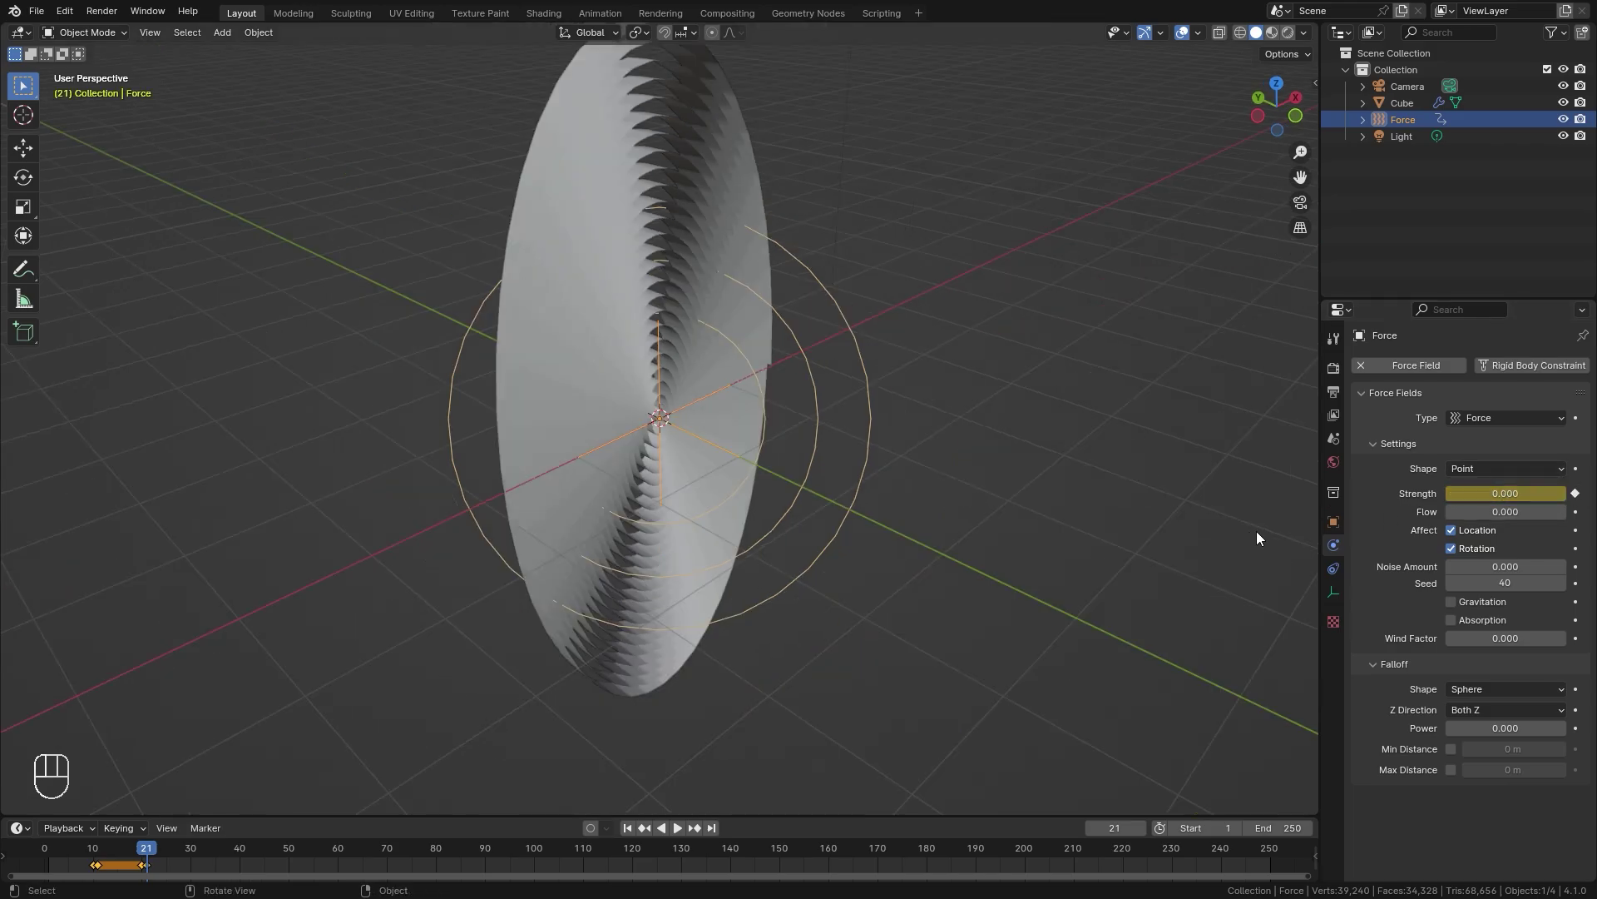
click(1489, 512)
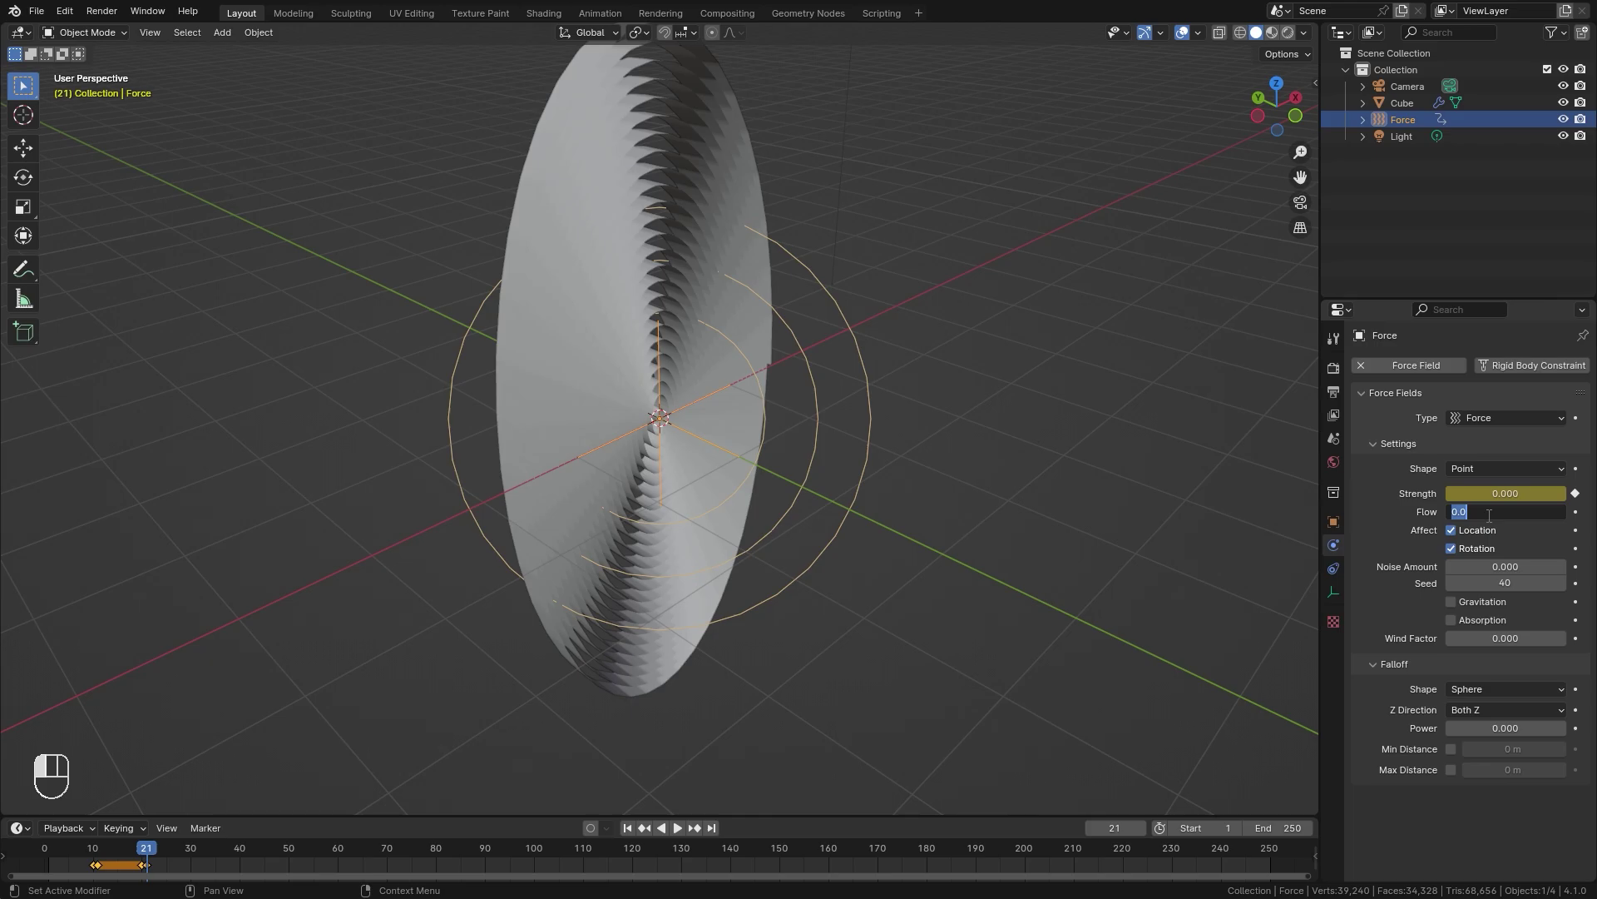
text(10)
key(Return)
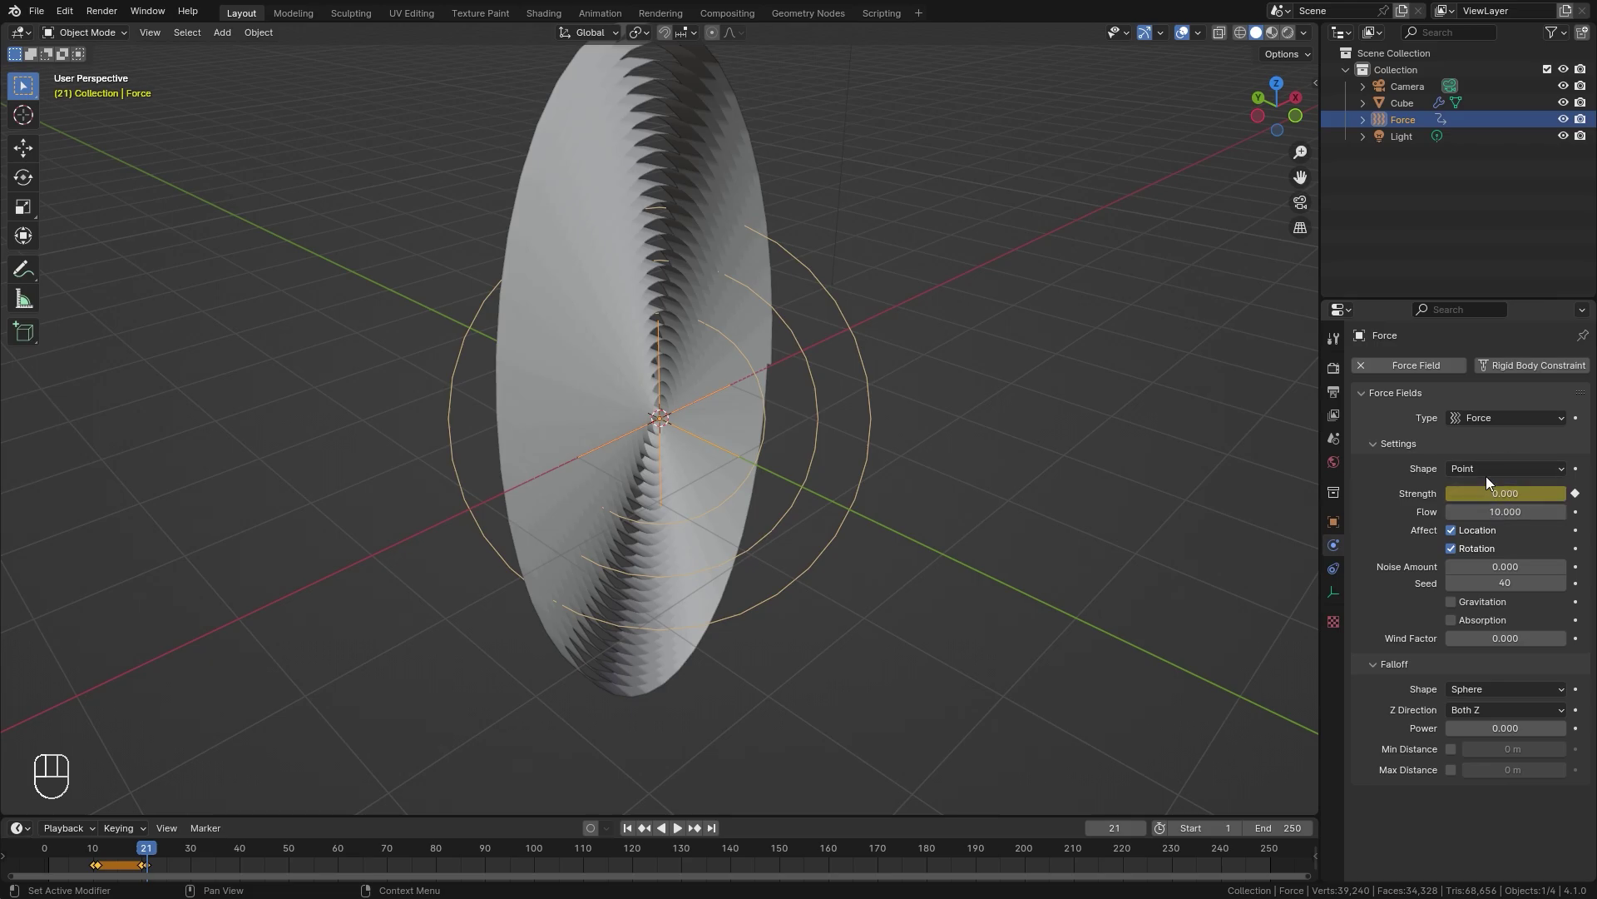
Duplicate the Force field in place and change the copy's type to Turbulence
mouse_move(612, 442)
middle_down()
mouse_move(628, 440)
mouse_move(590, 431)
middle_up()
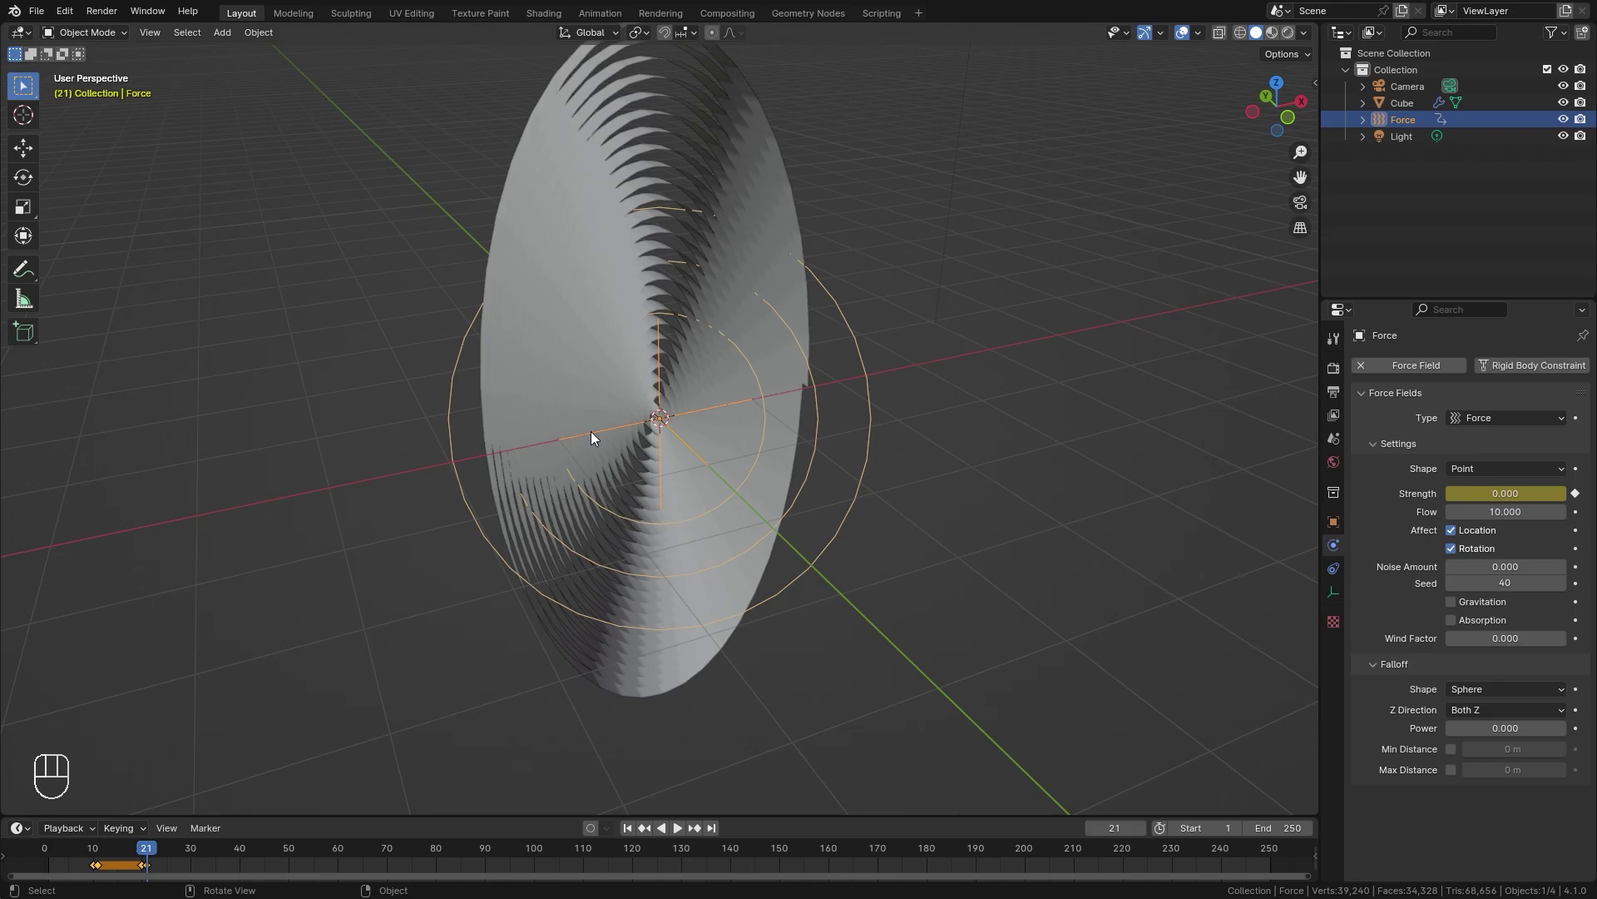
middle_drag(471, 348, 778, 327)
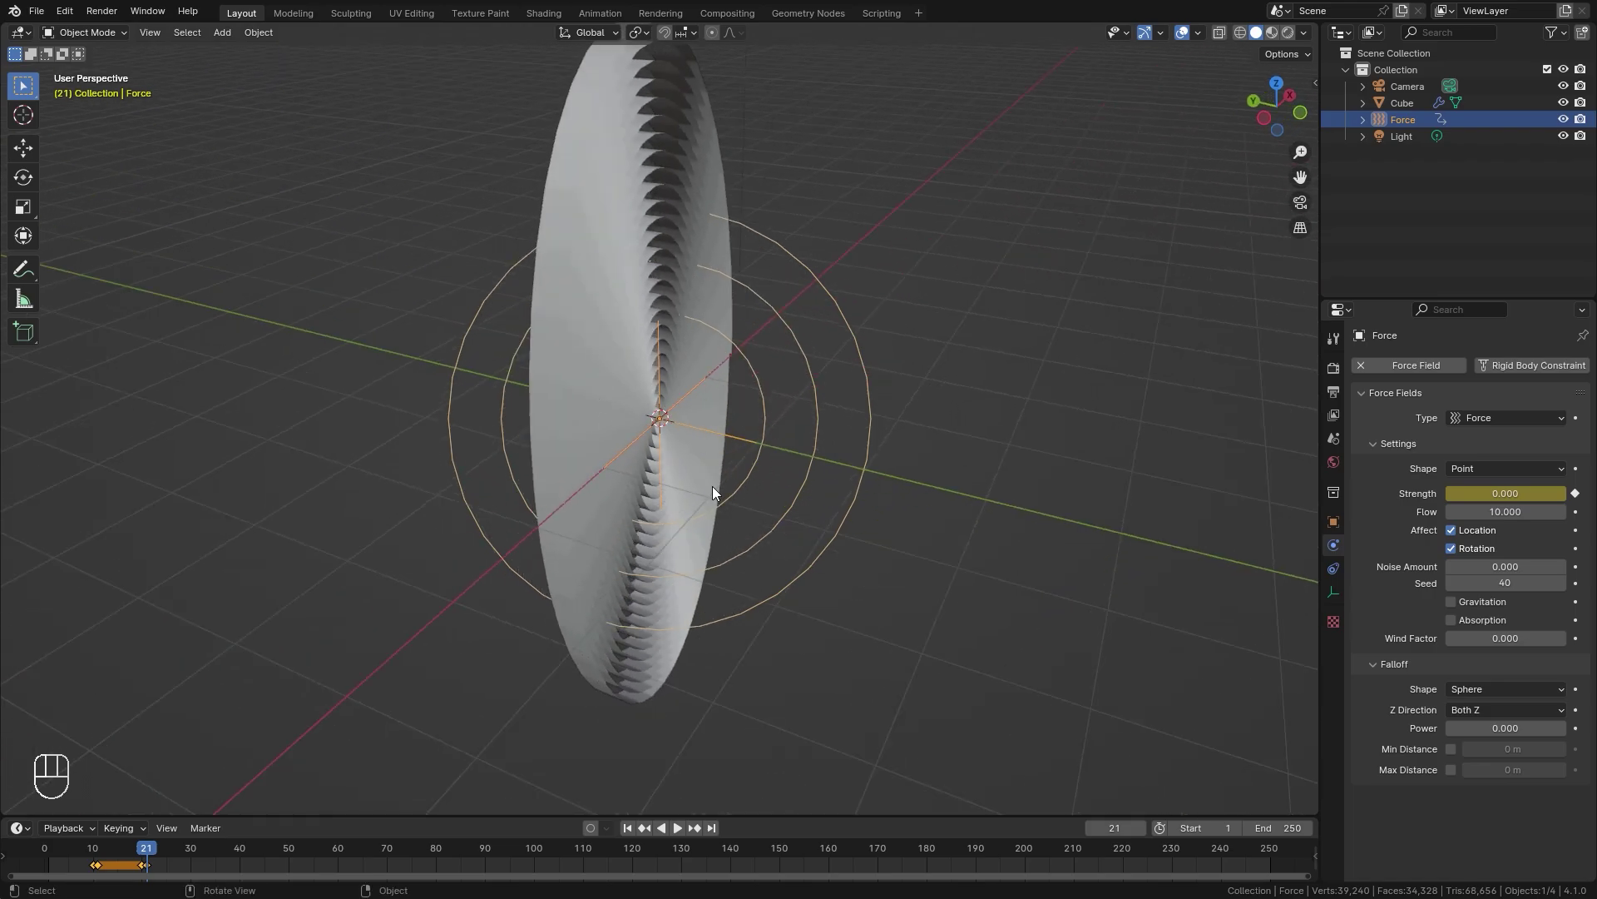
key(shift+d)
right_click(1001, 375)
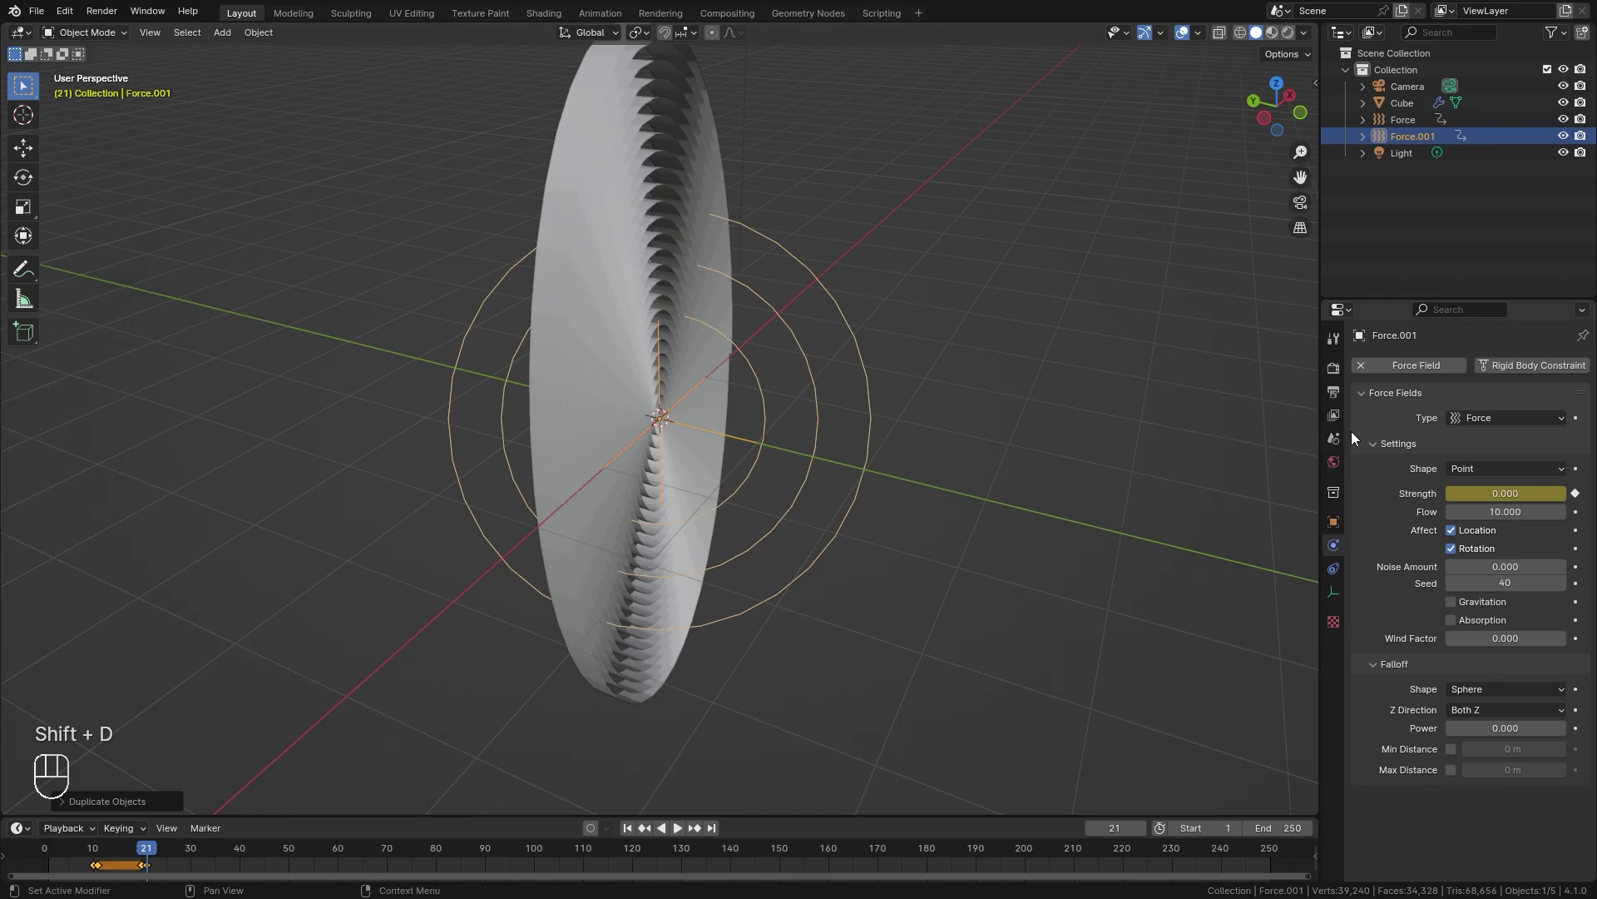
click(1489, 417)
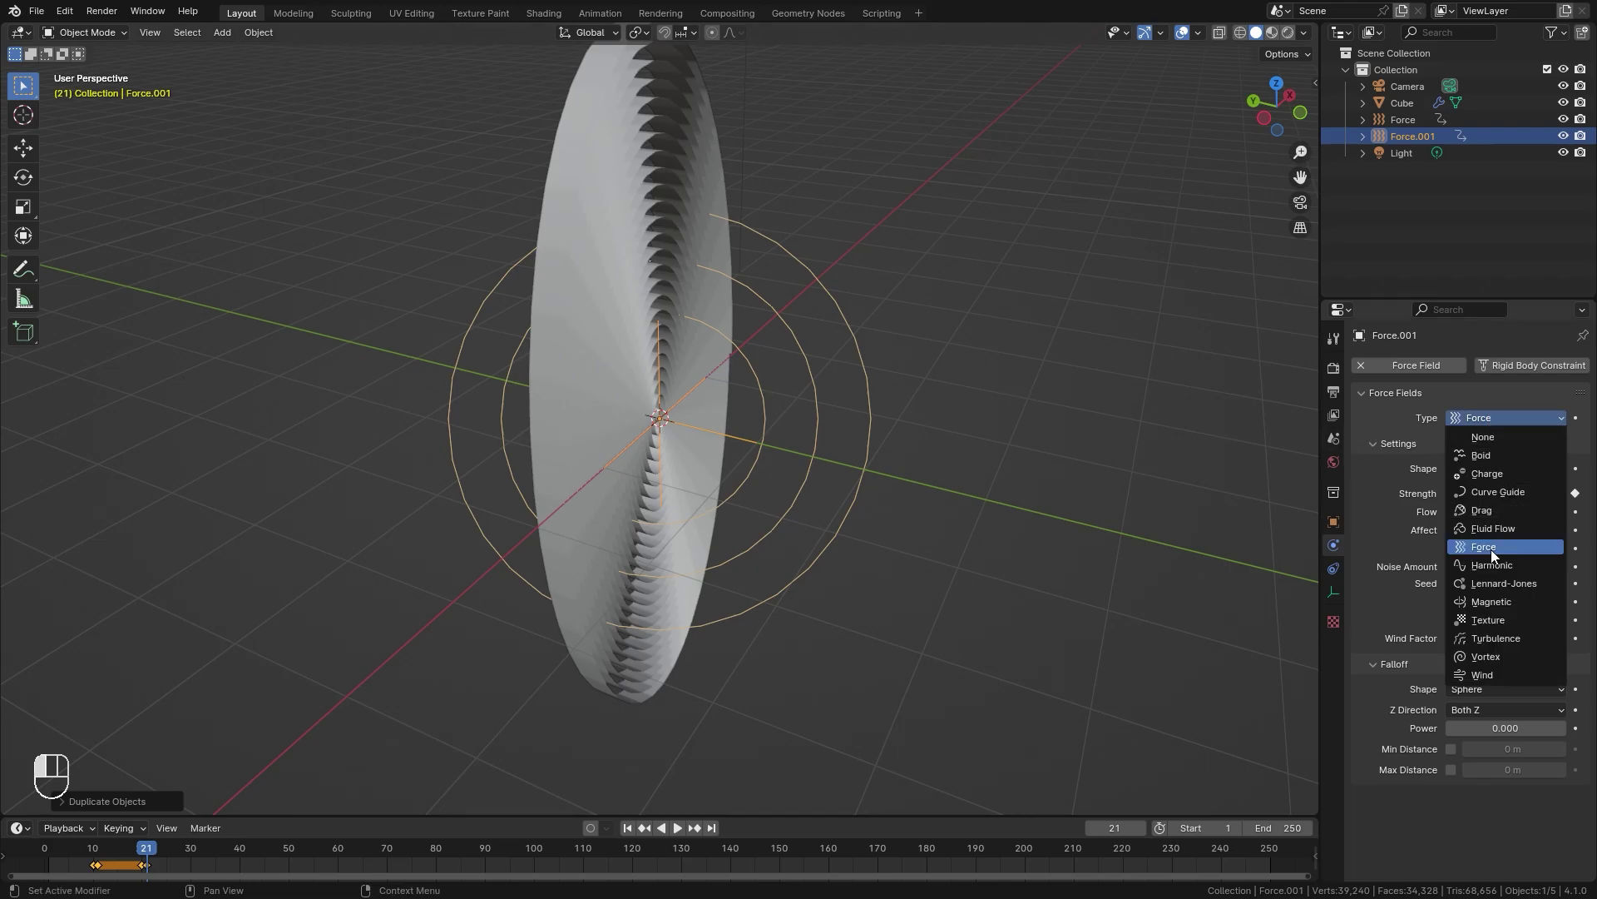
click(1494, 639)
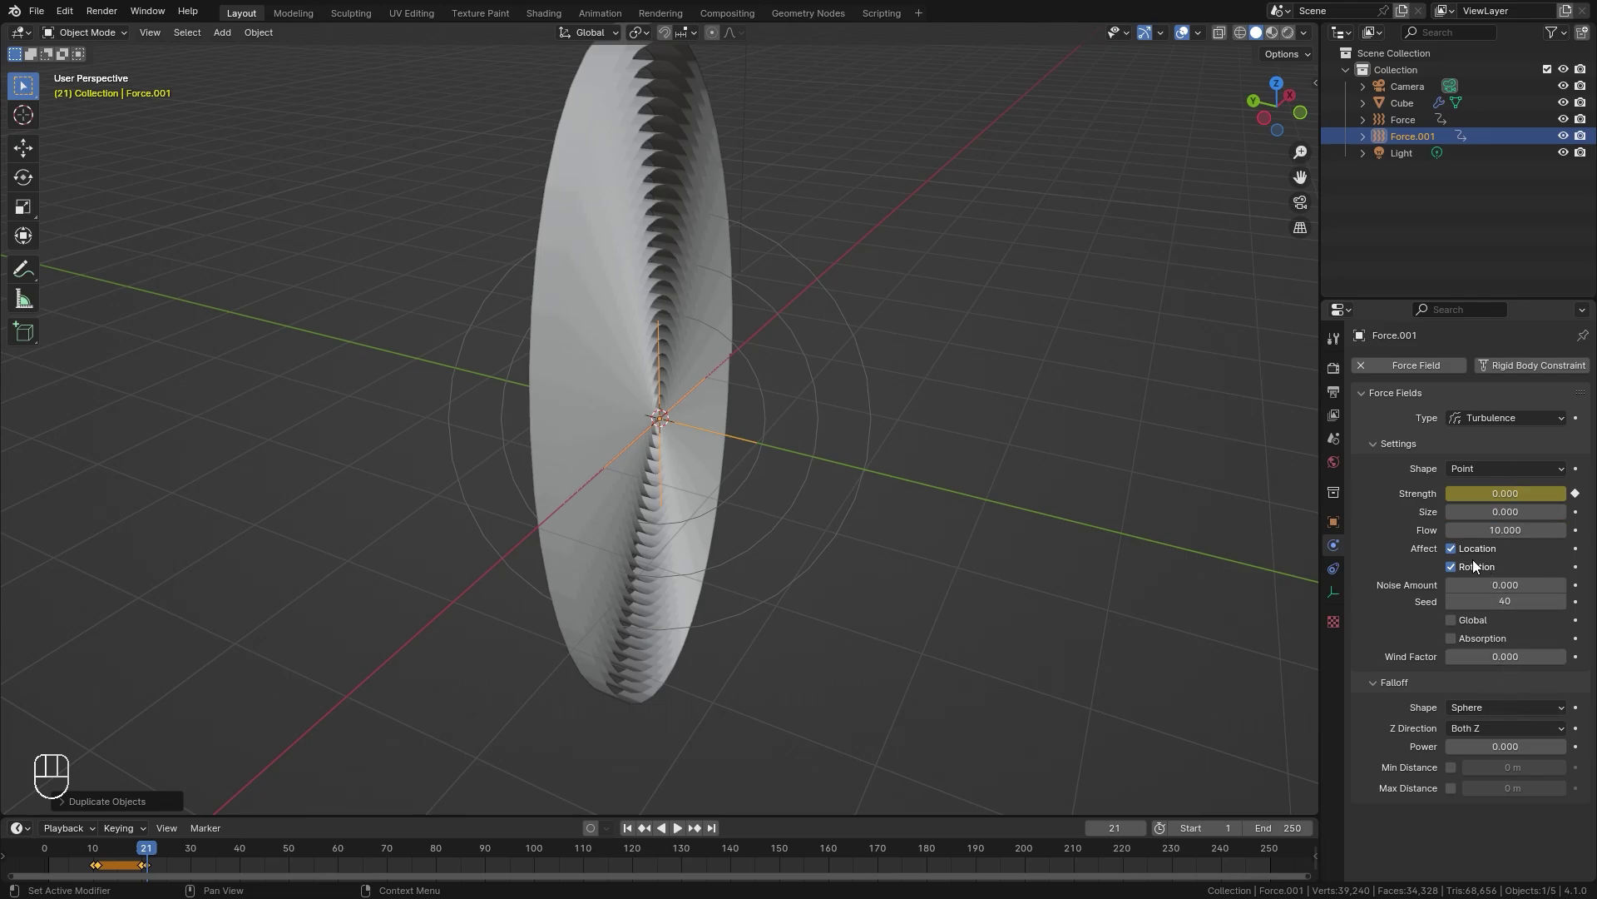
Duplicate the Turbulence field in place and change the new copy's type to Vortex
key(shift+d)
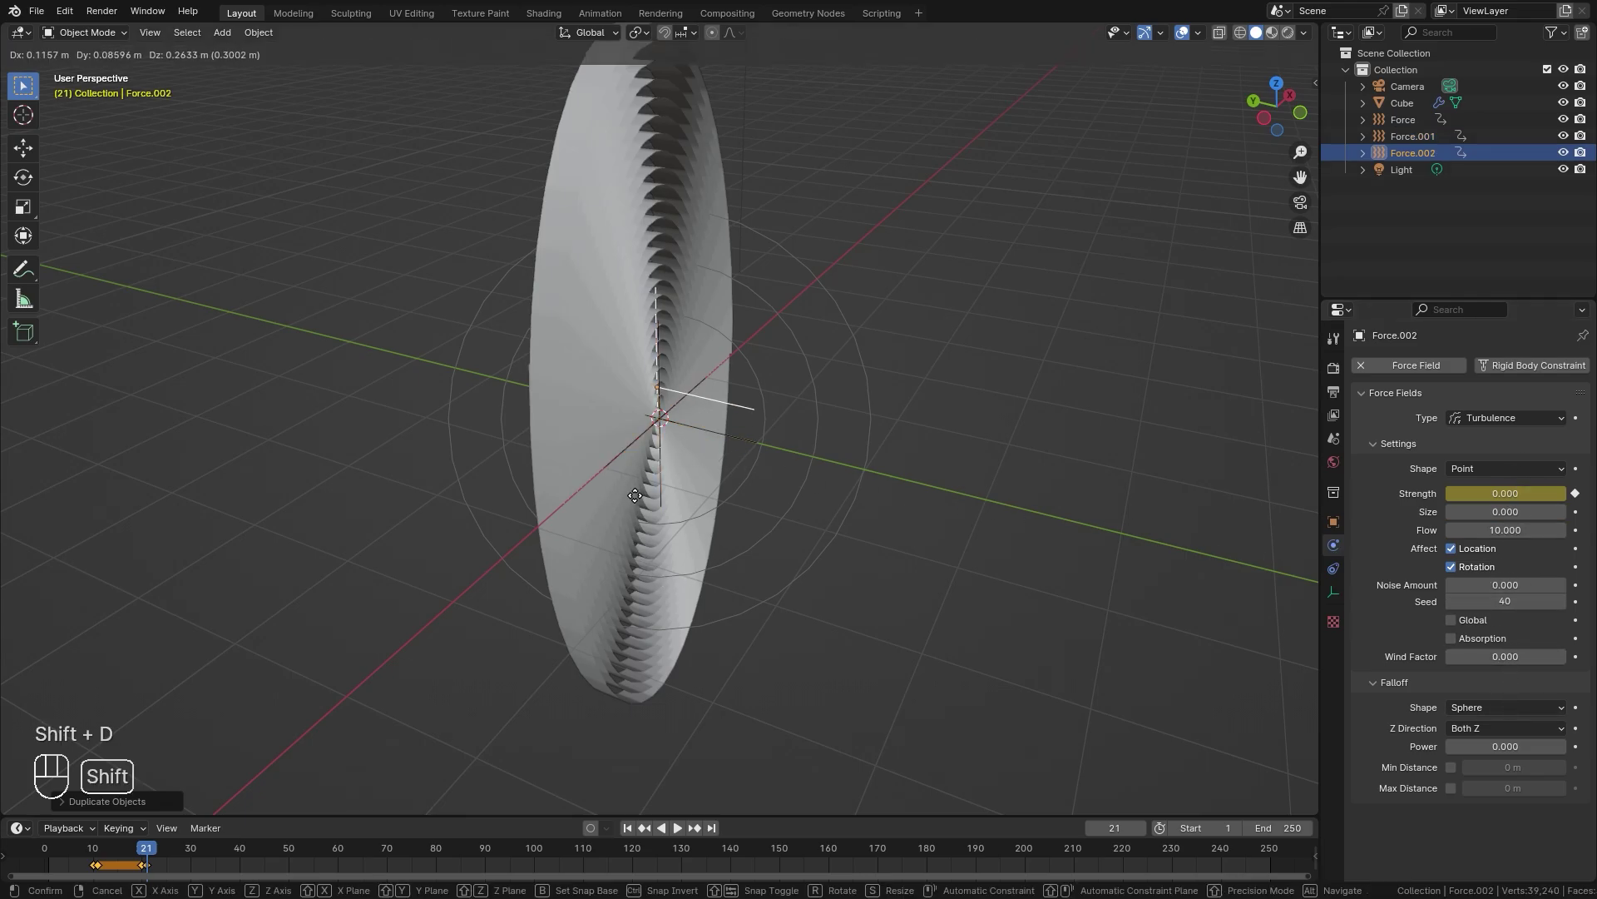
right_click(840, 416)
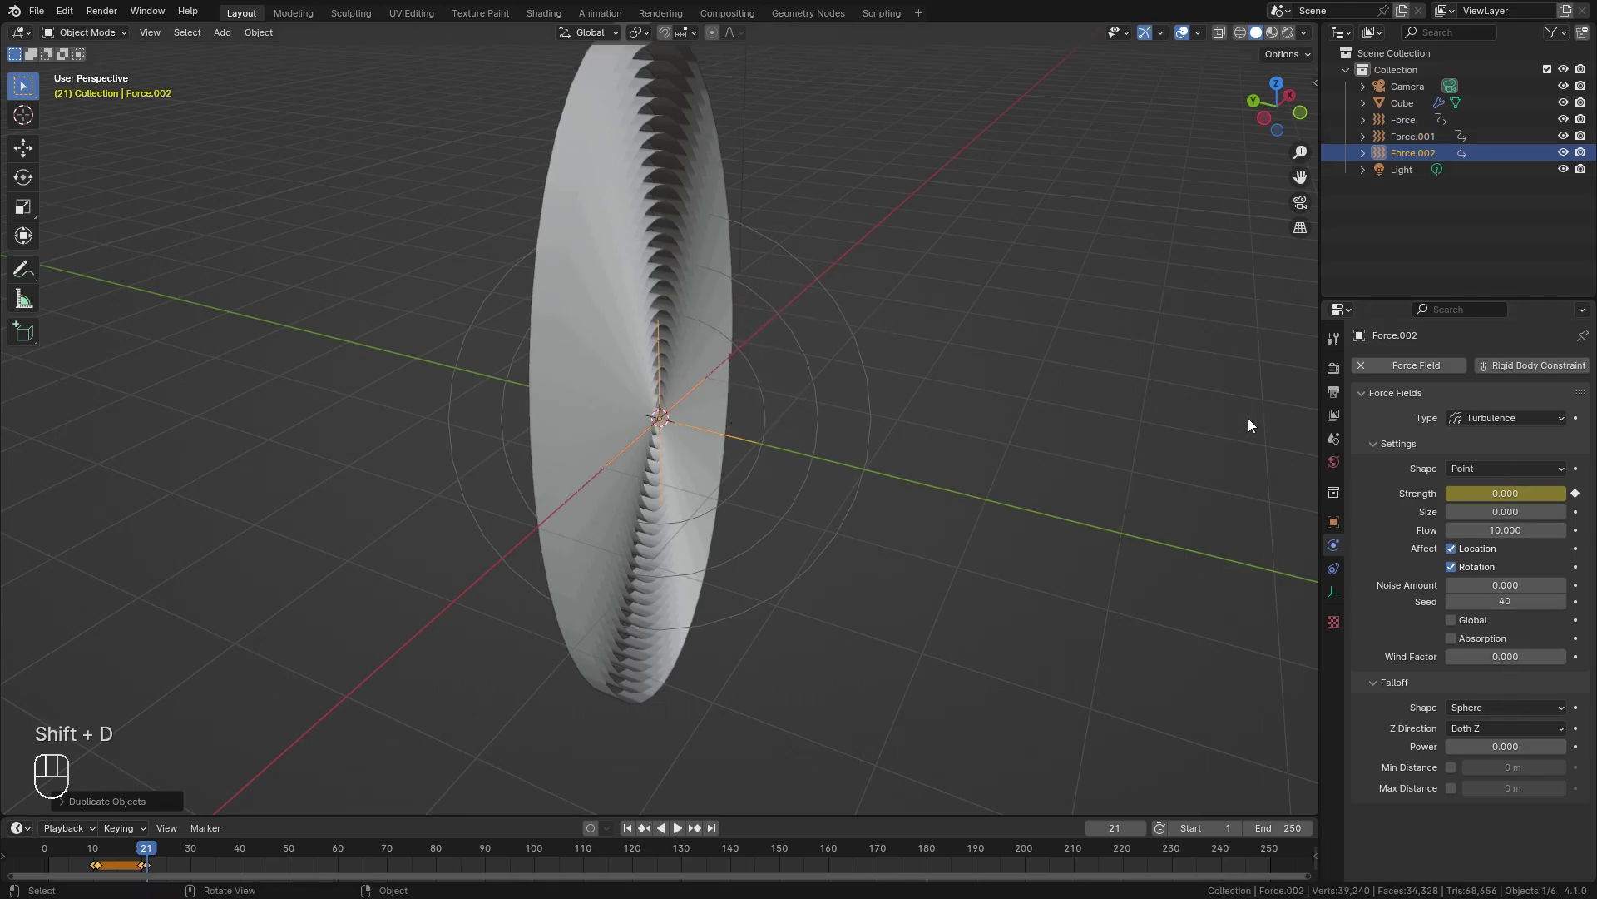
click(1501, 417)
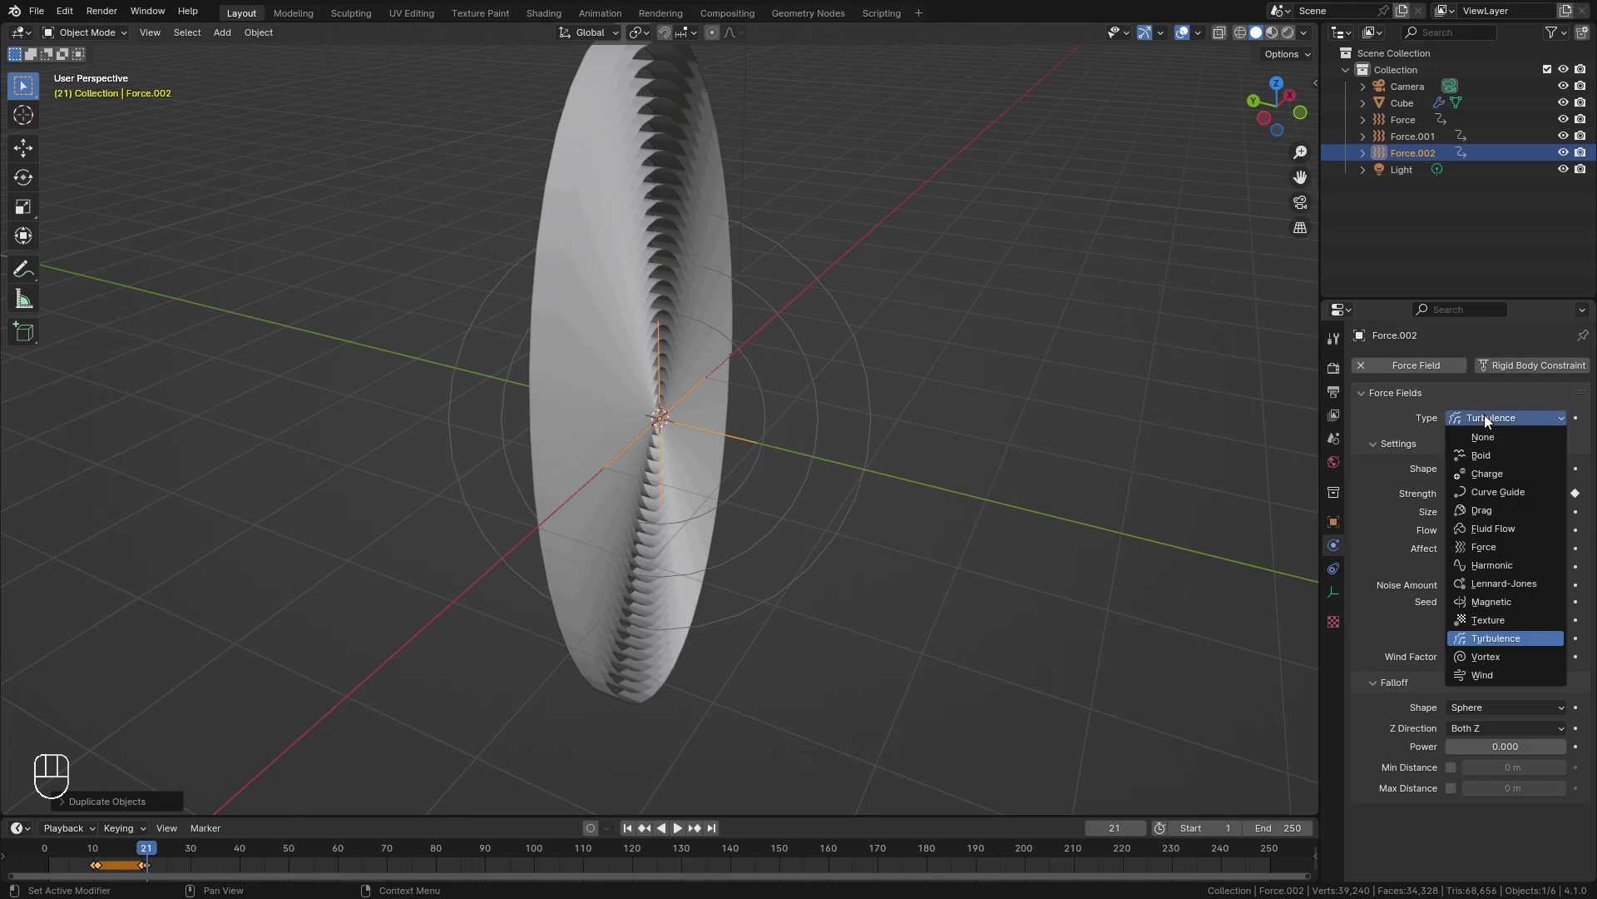
click(1492, 655)
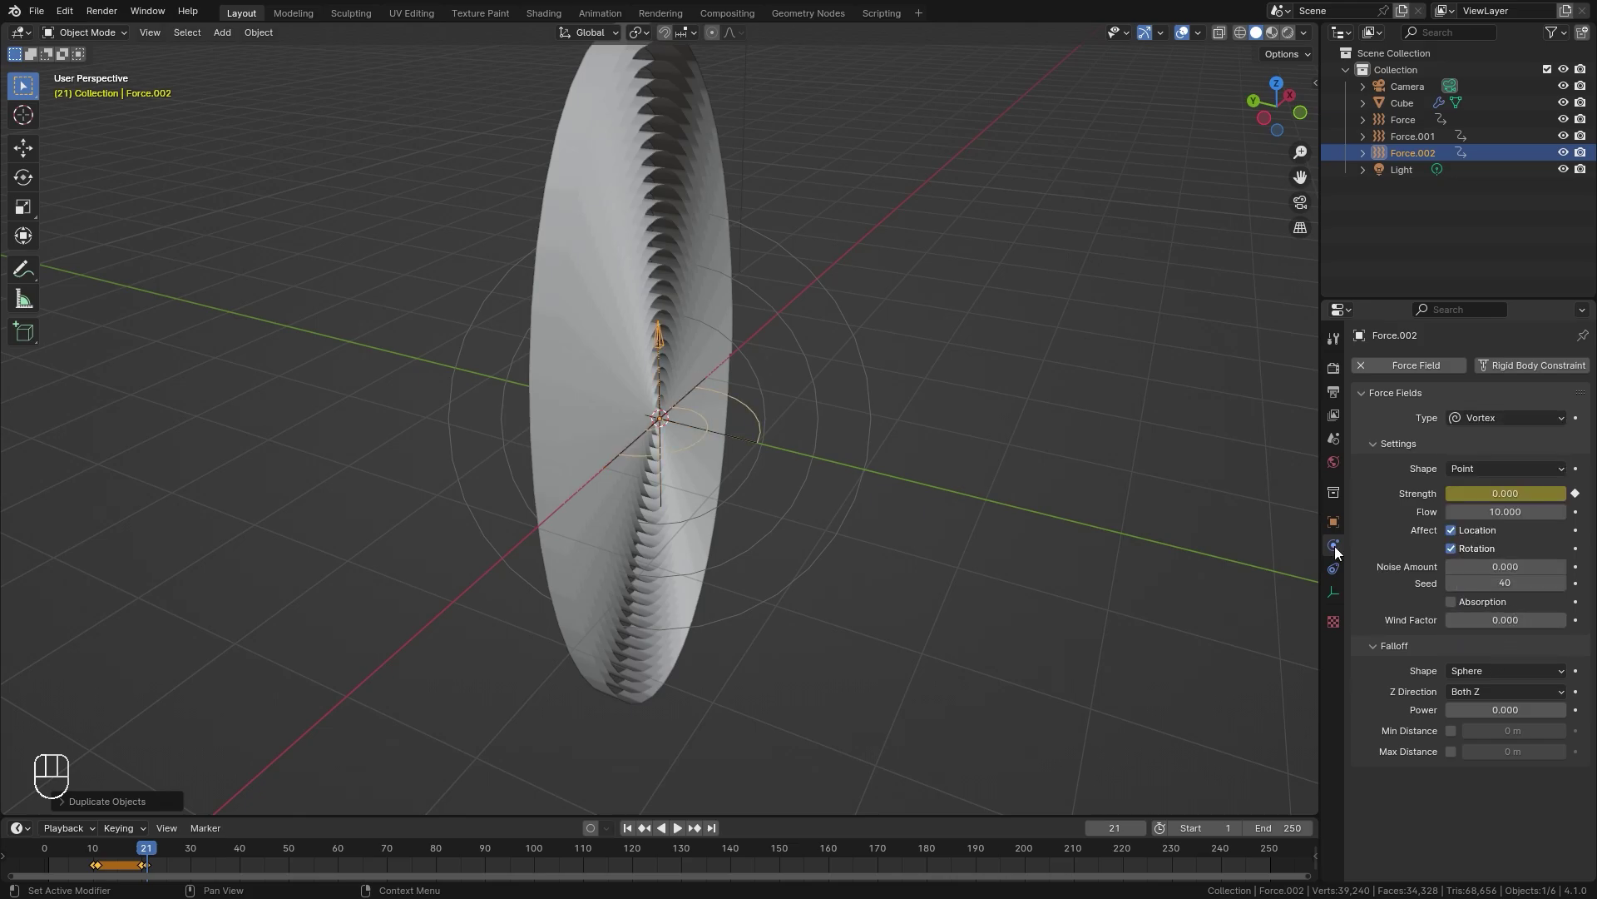
Rotate the Vortex field 90 degrees around the global X axis
middle_drag(915, 516, 734, 489)
key(r)
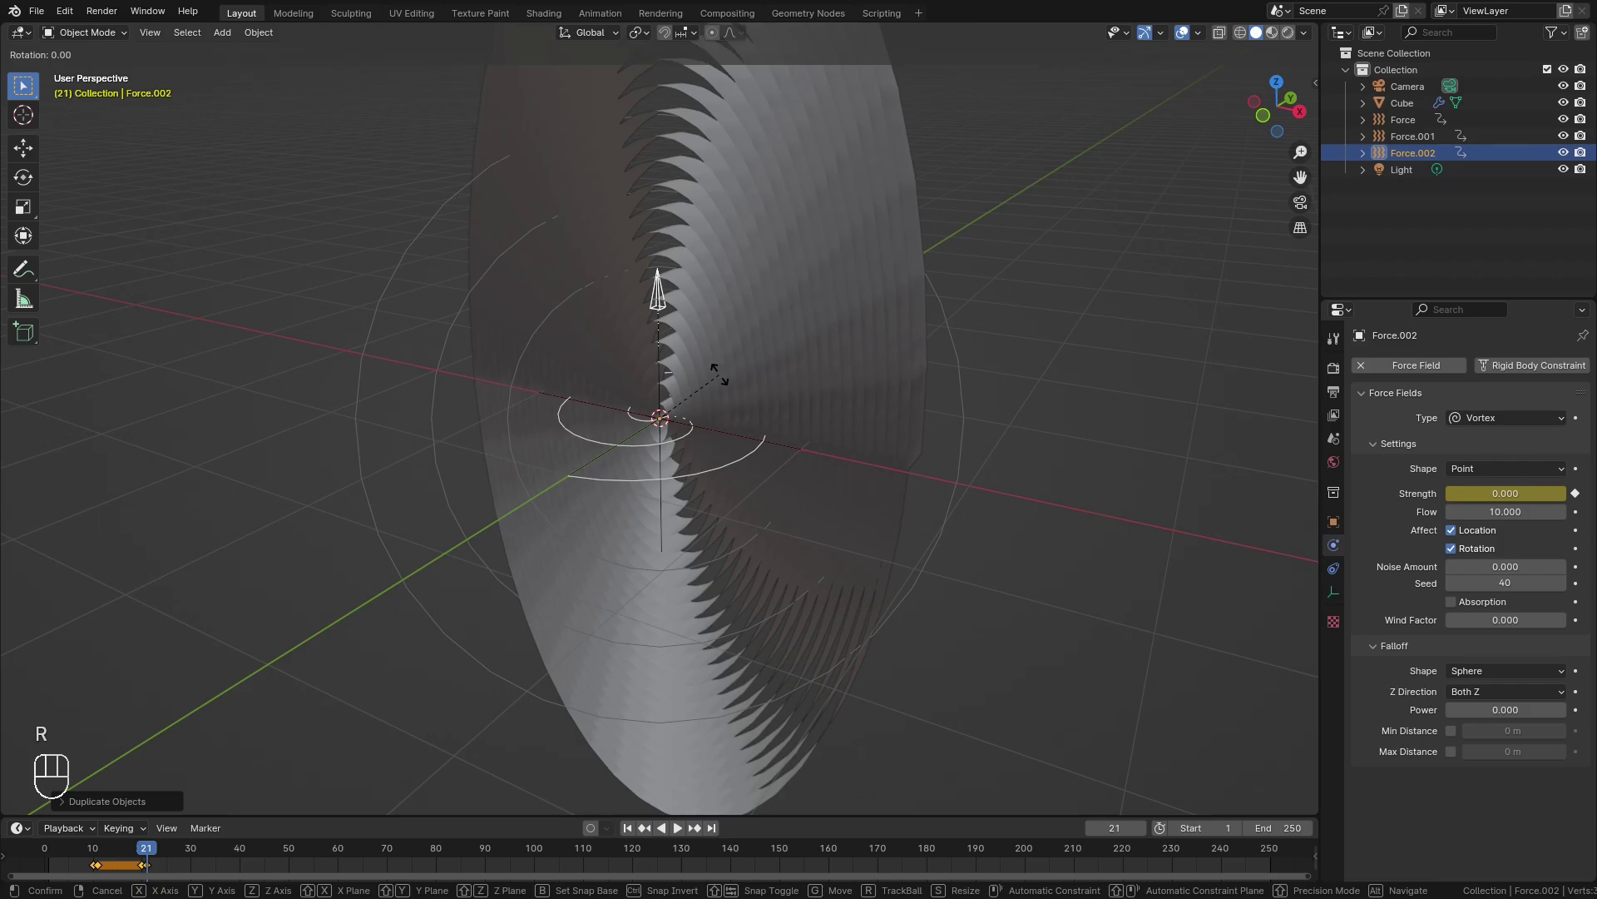
text(x90)
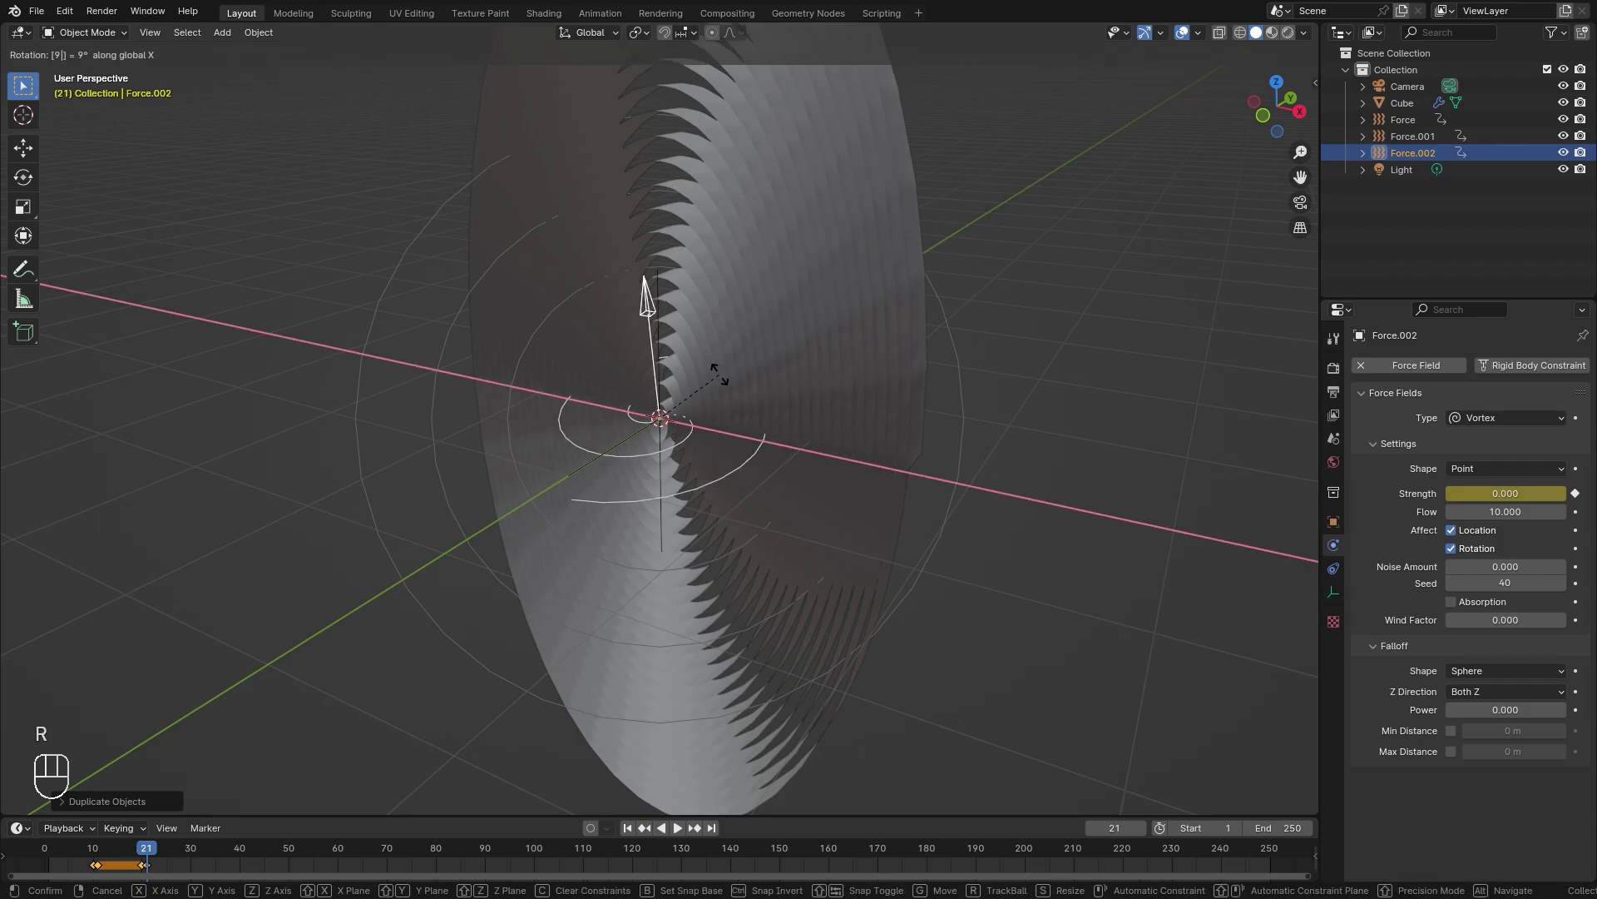
key(Return)
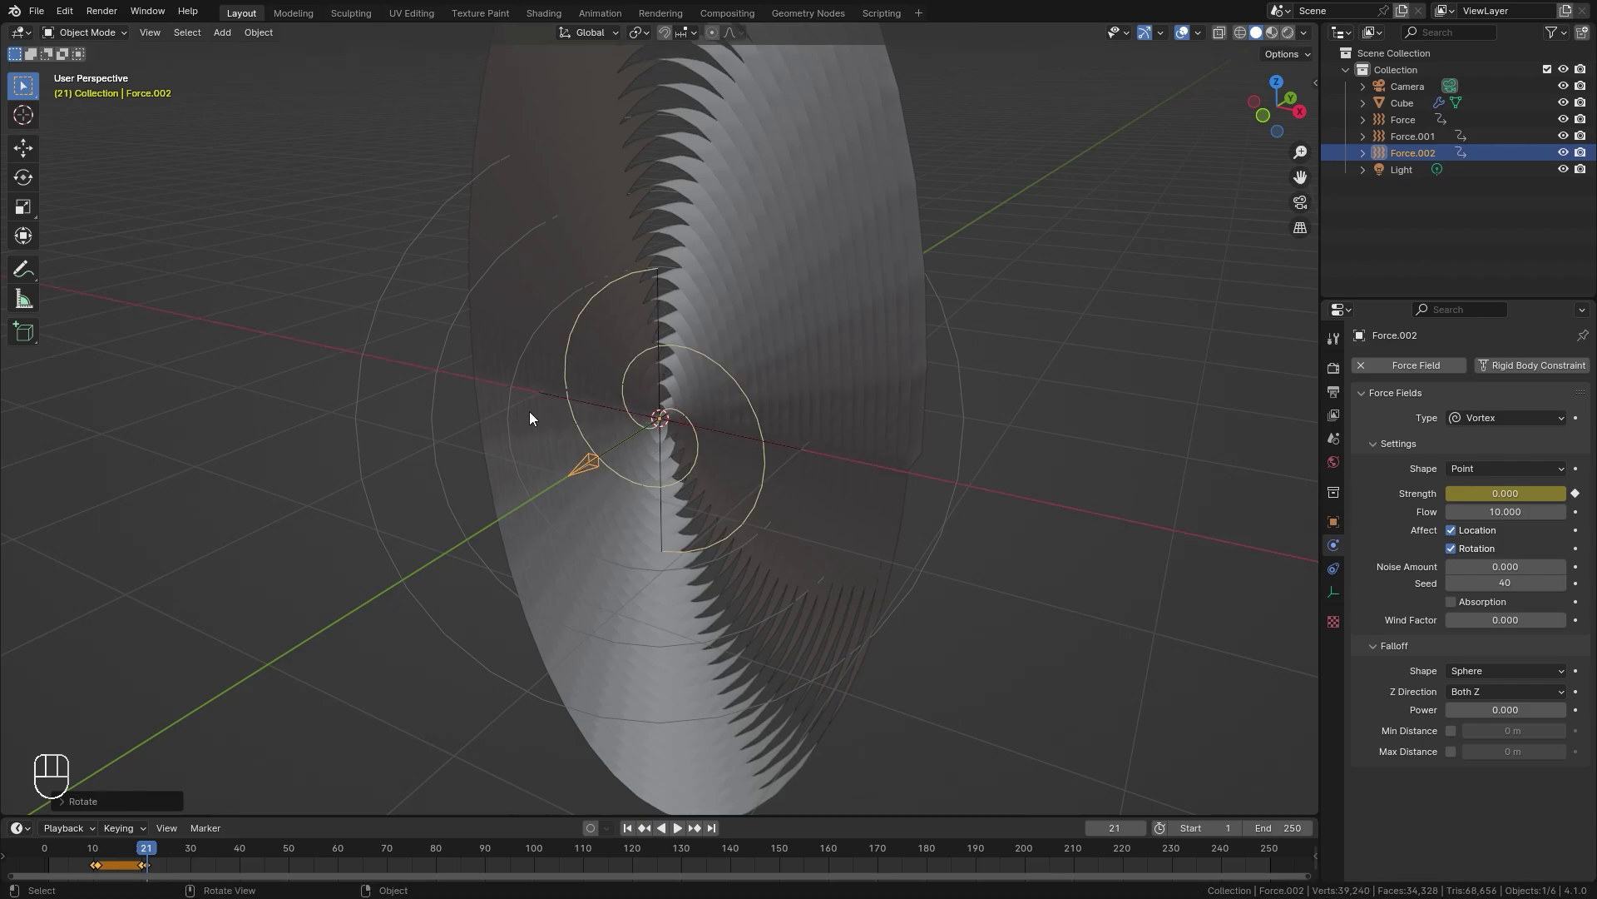
Set the Vortex field's falloff shape to Tube and enable a falloff maximum distance of 0.72 m
middle_drag(529, 411, 756, 418)
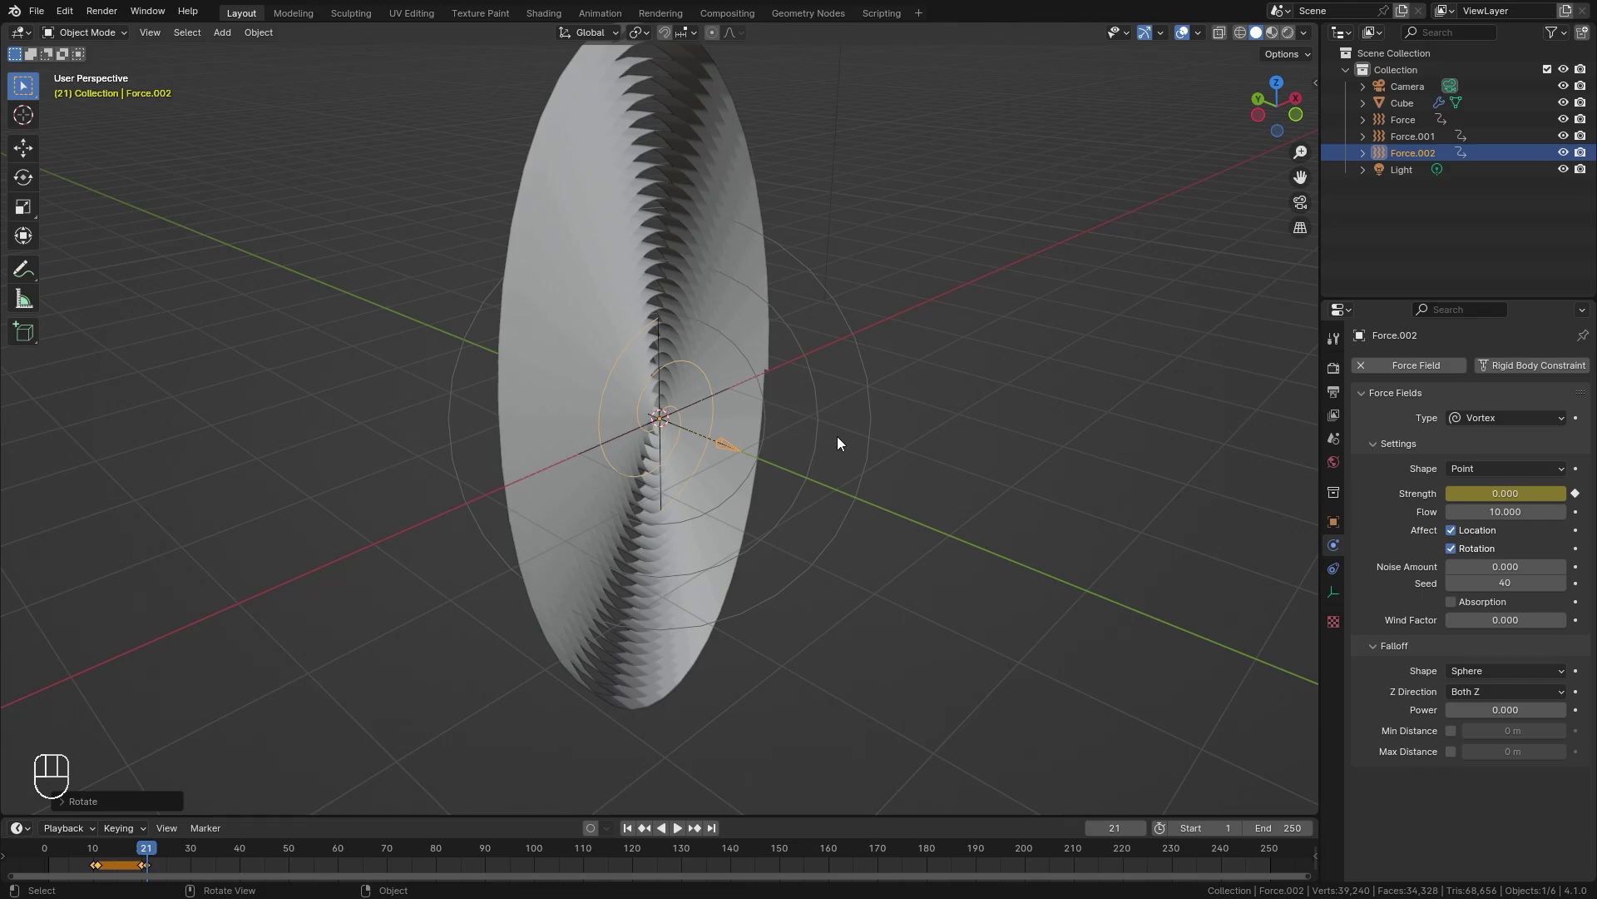
scroll(599, 333, up, 1)
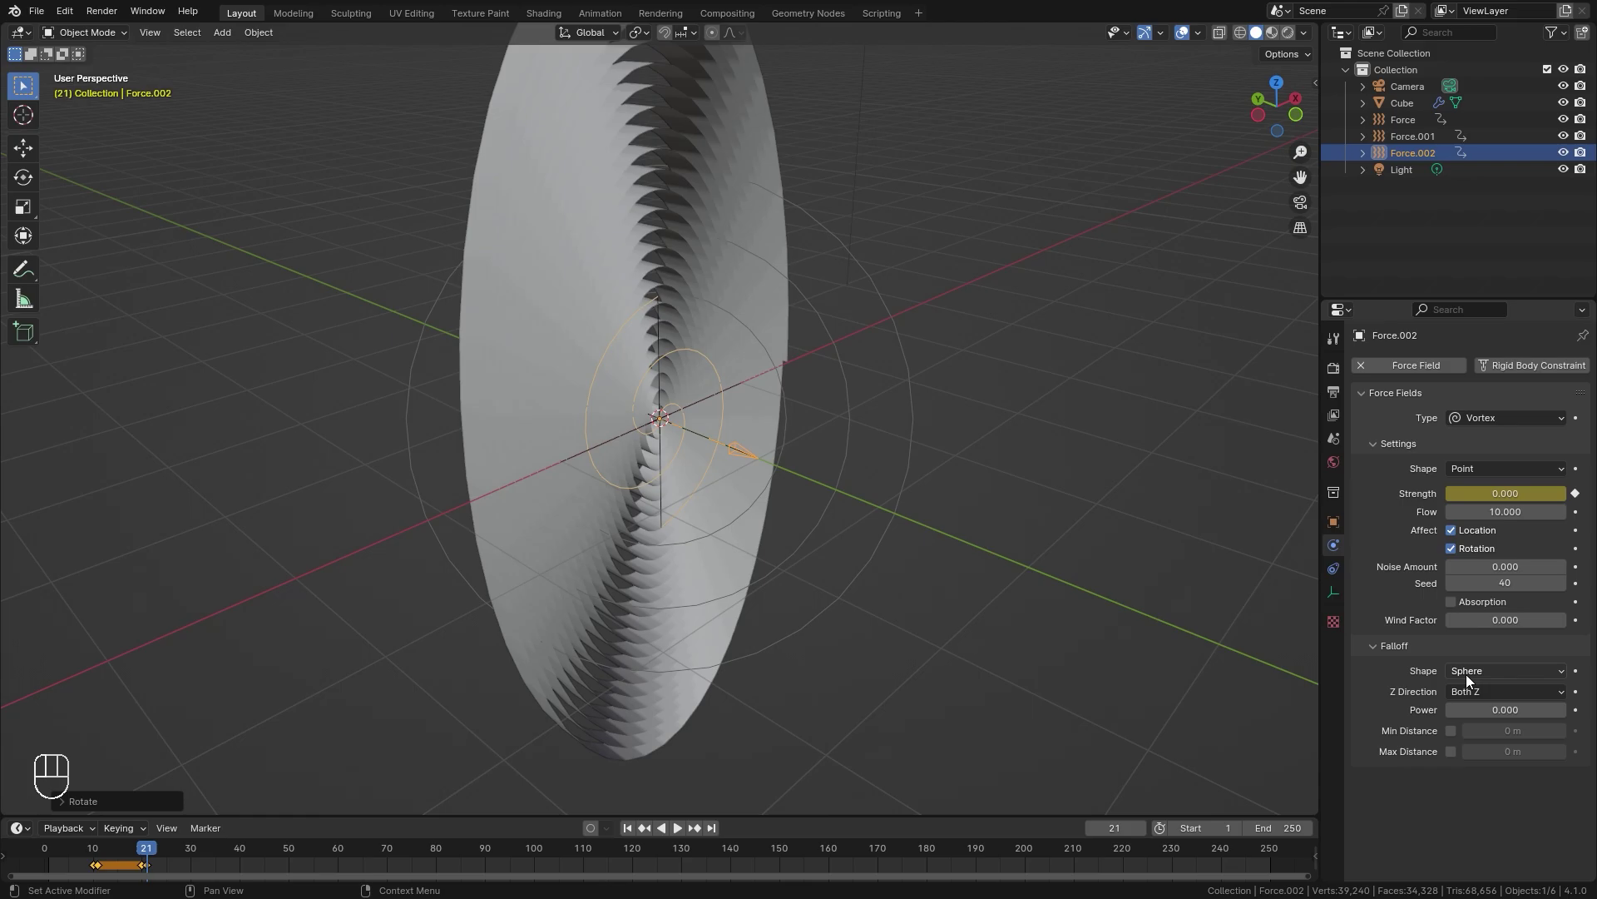
click(1498, 667)
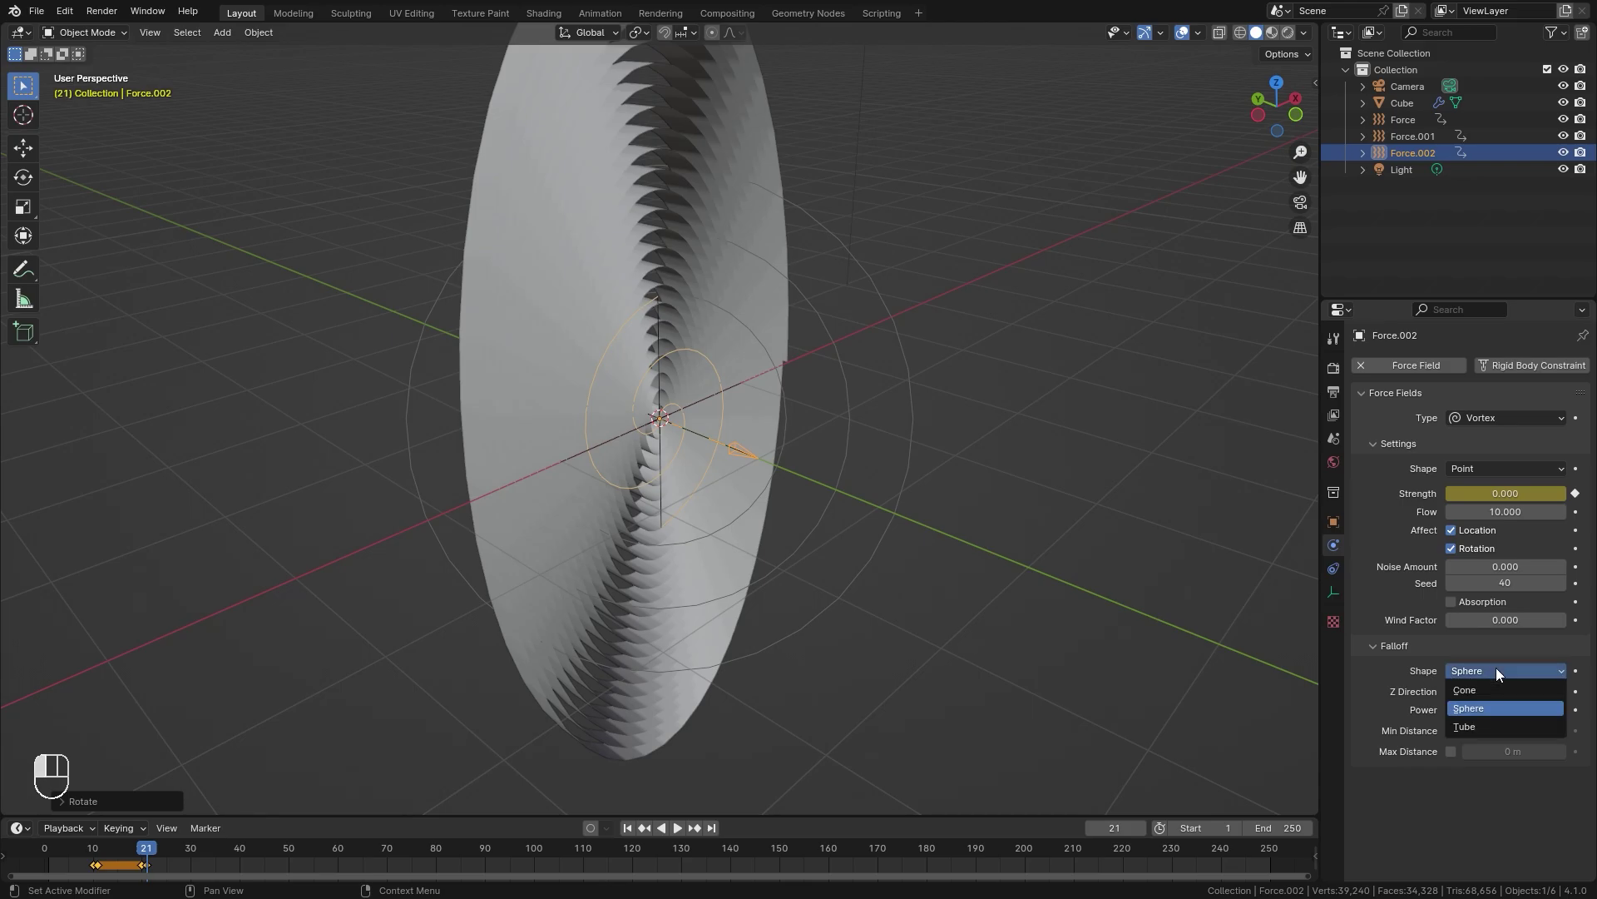
click(1465, 725)
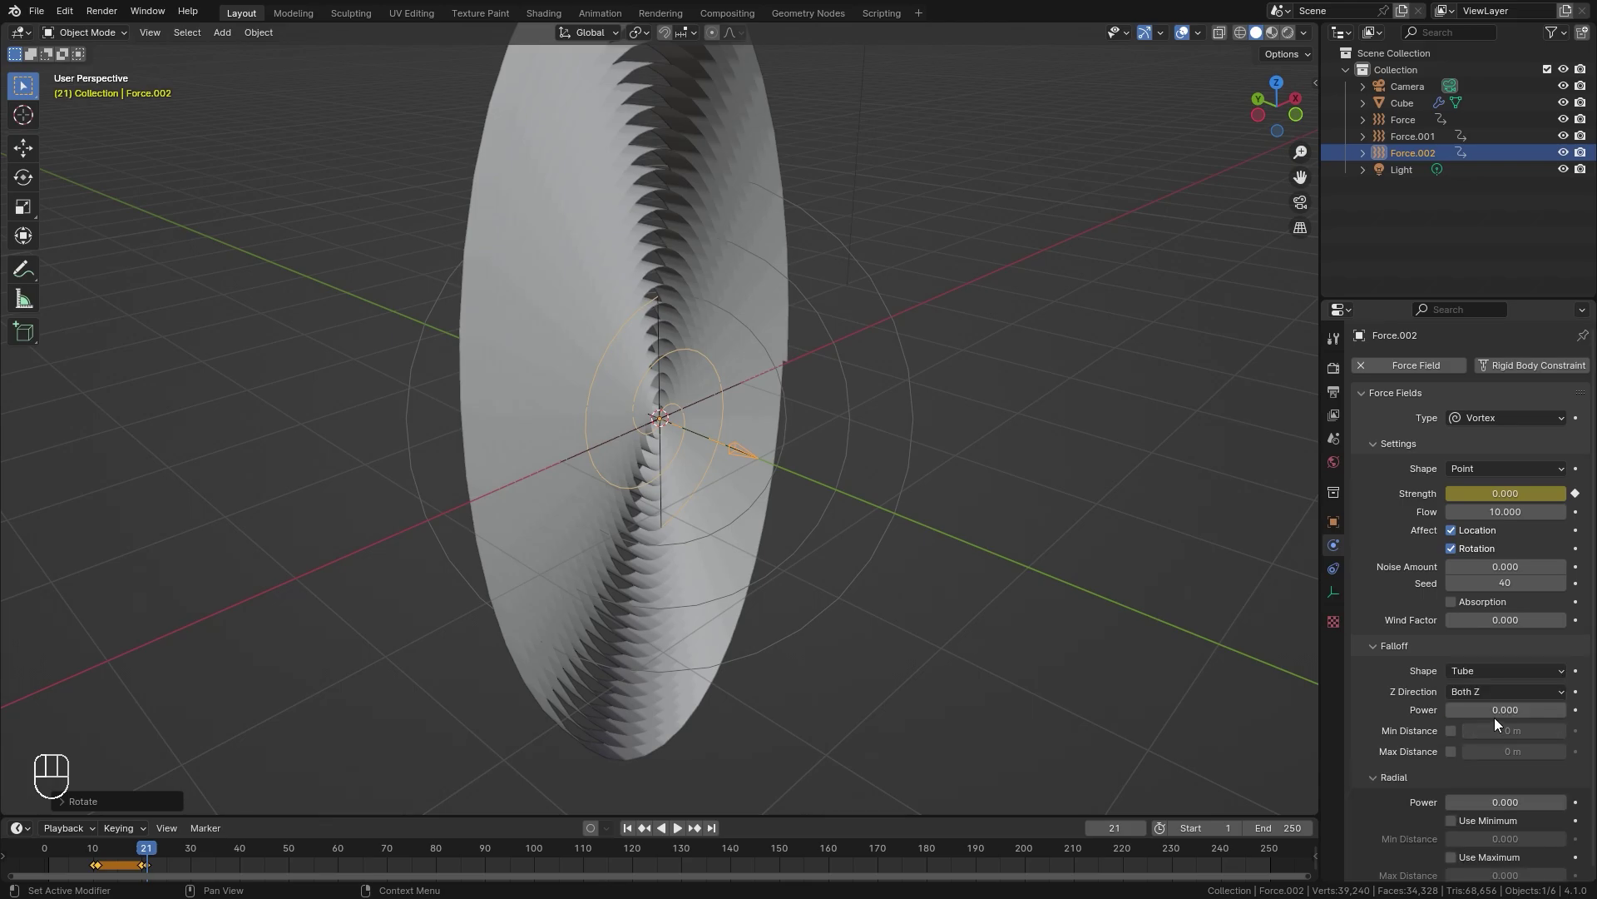
scroll(1494, 717, down, 1)
click(1452, 741)
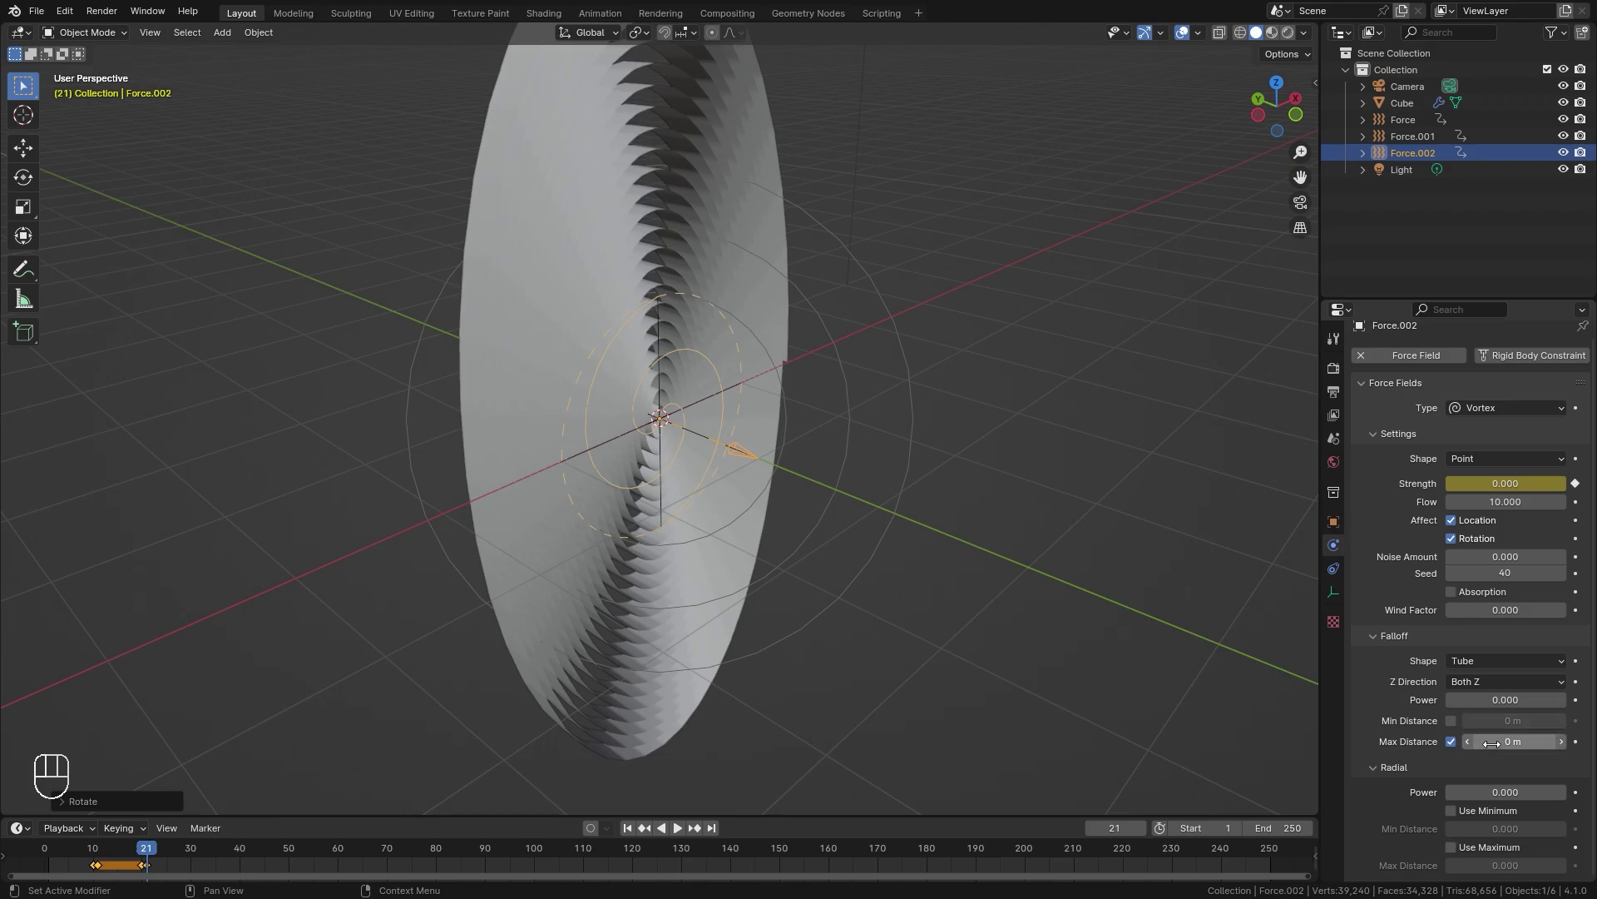
drag(1498, 742, 1548, 742)
middle_drag(449, 417, 627, 416)
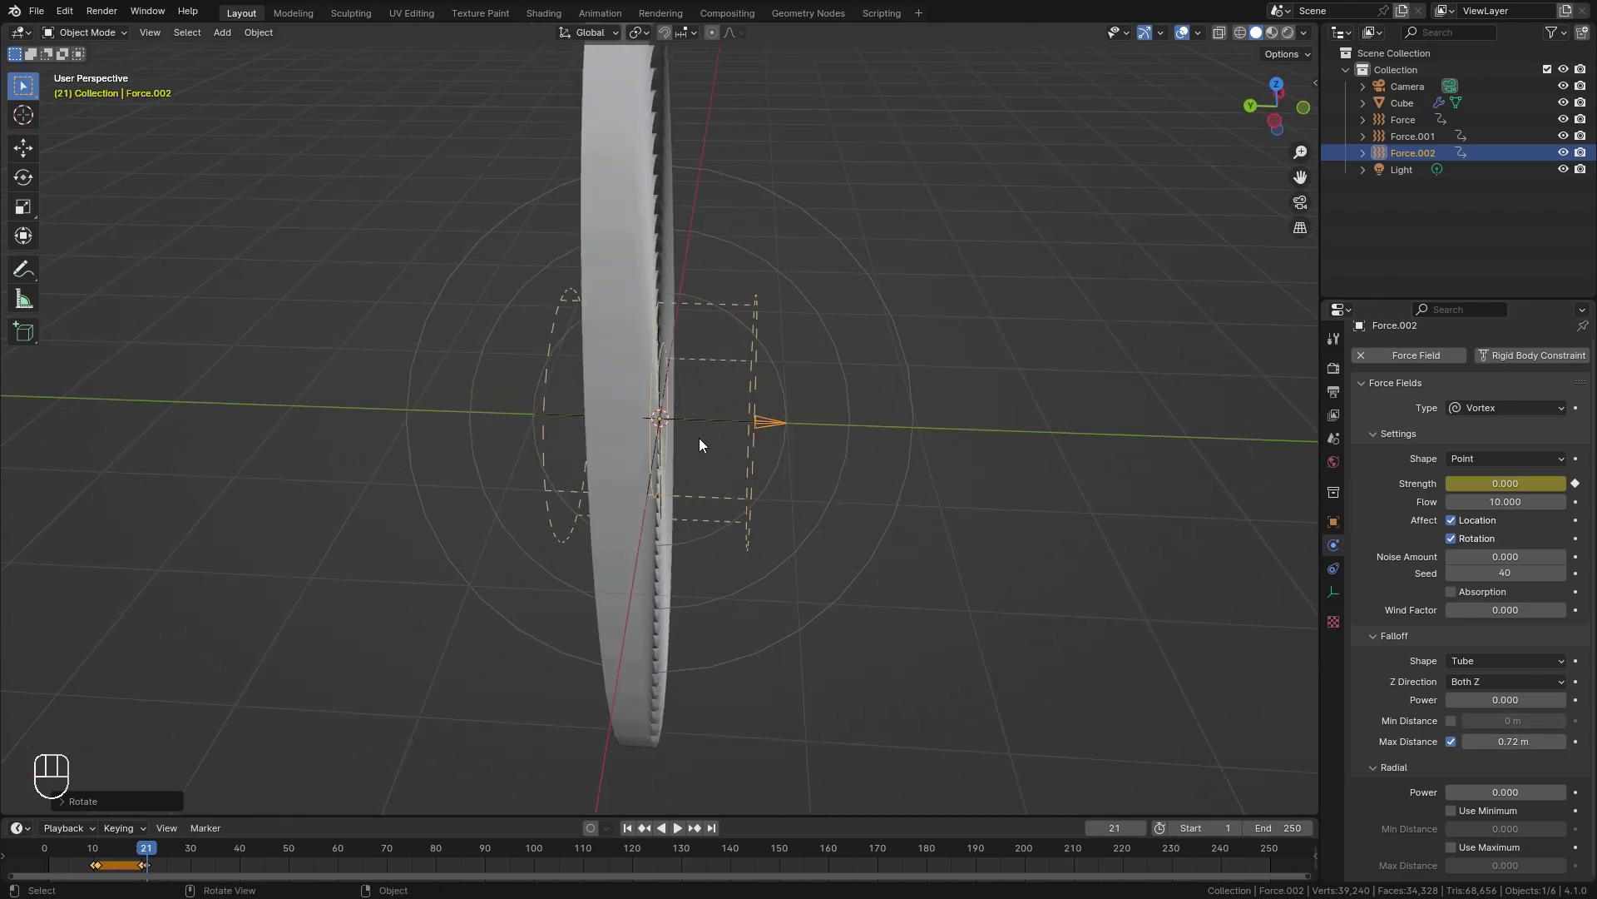
Enable the radial maximum for the Vortex field's falloff and set its maximum distance to 1.3
click(1452, 847)
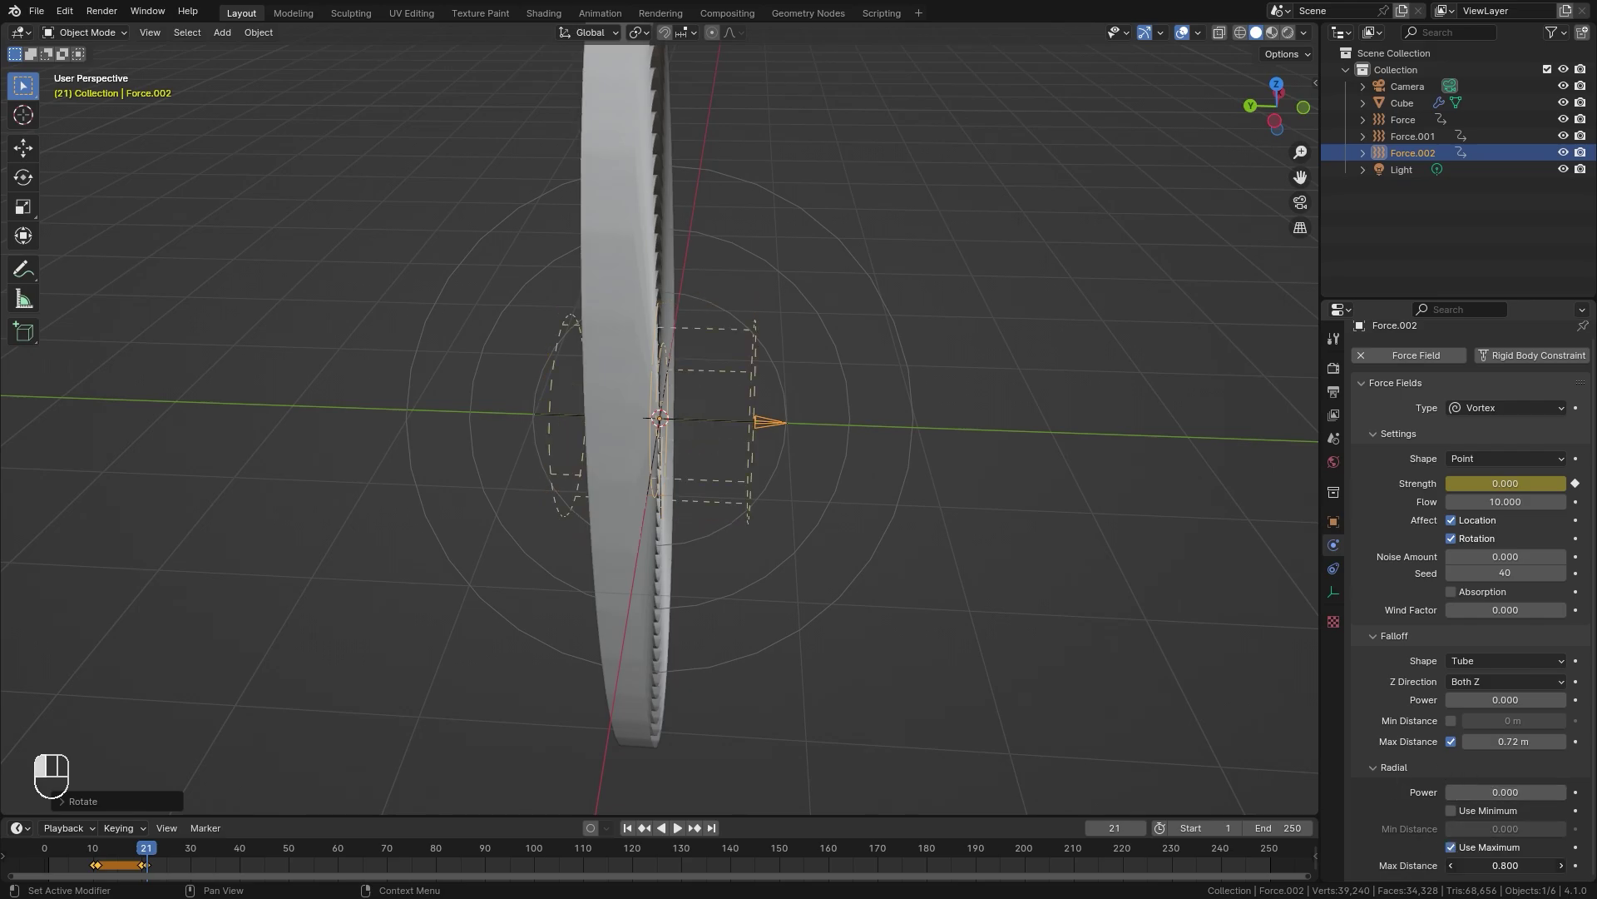
drag(1498, 865, 1514, 866)
middle_drag(816, 549, 1356, 825)
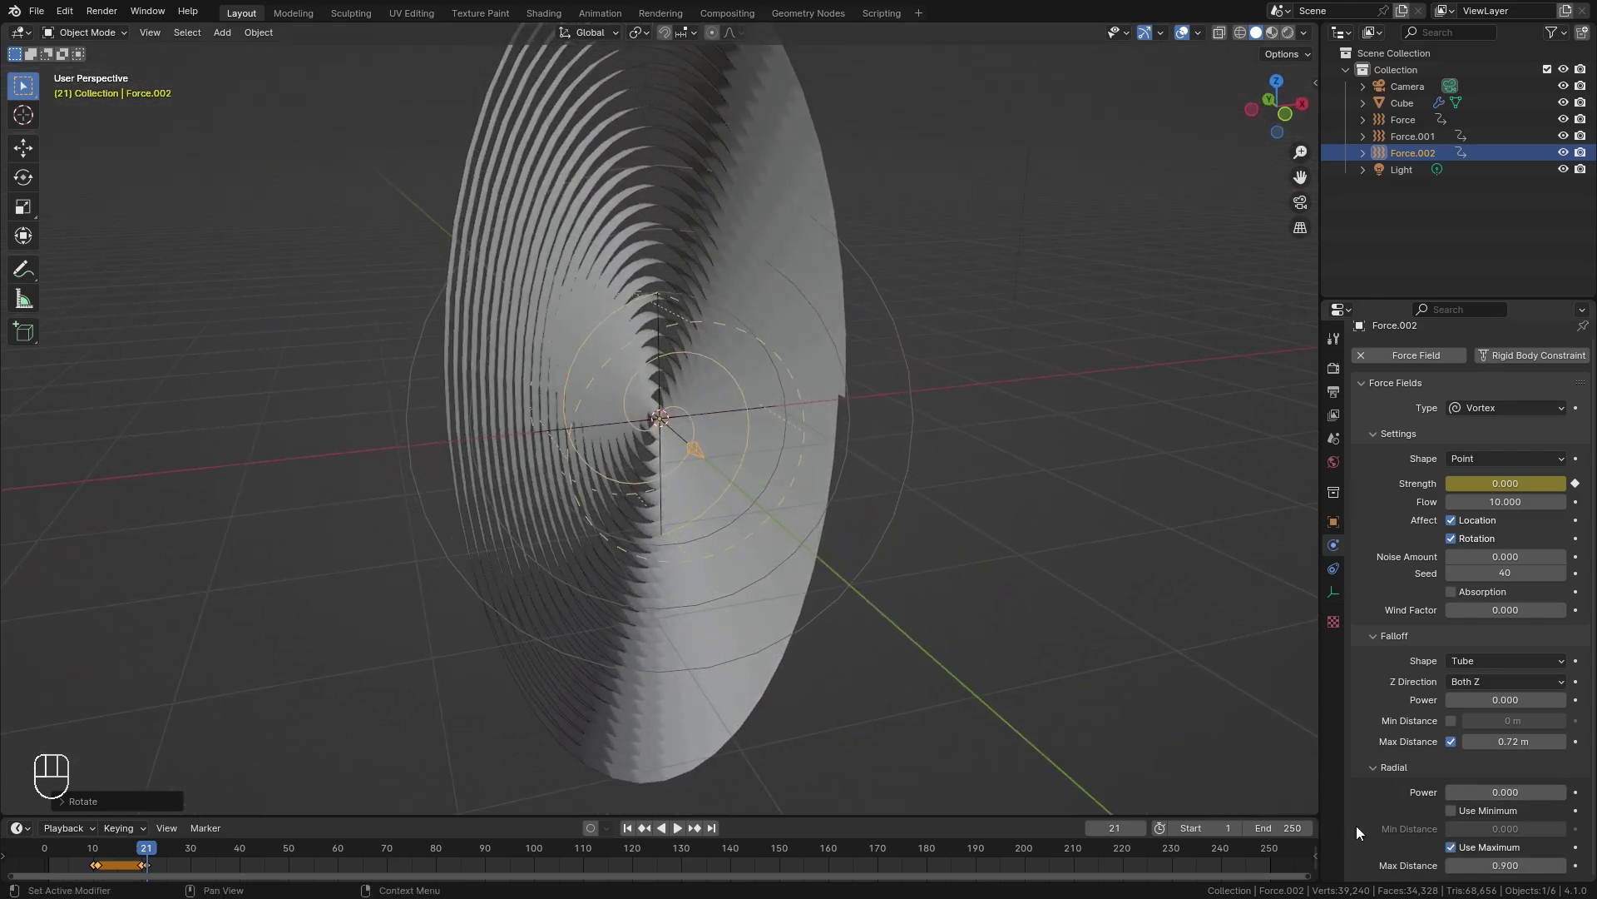
drag(1497, 865, 1535, 865)
middle_drag(1266, 708, 963, 521)
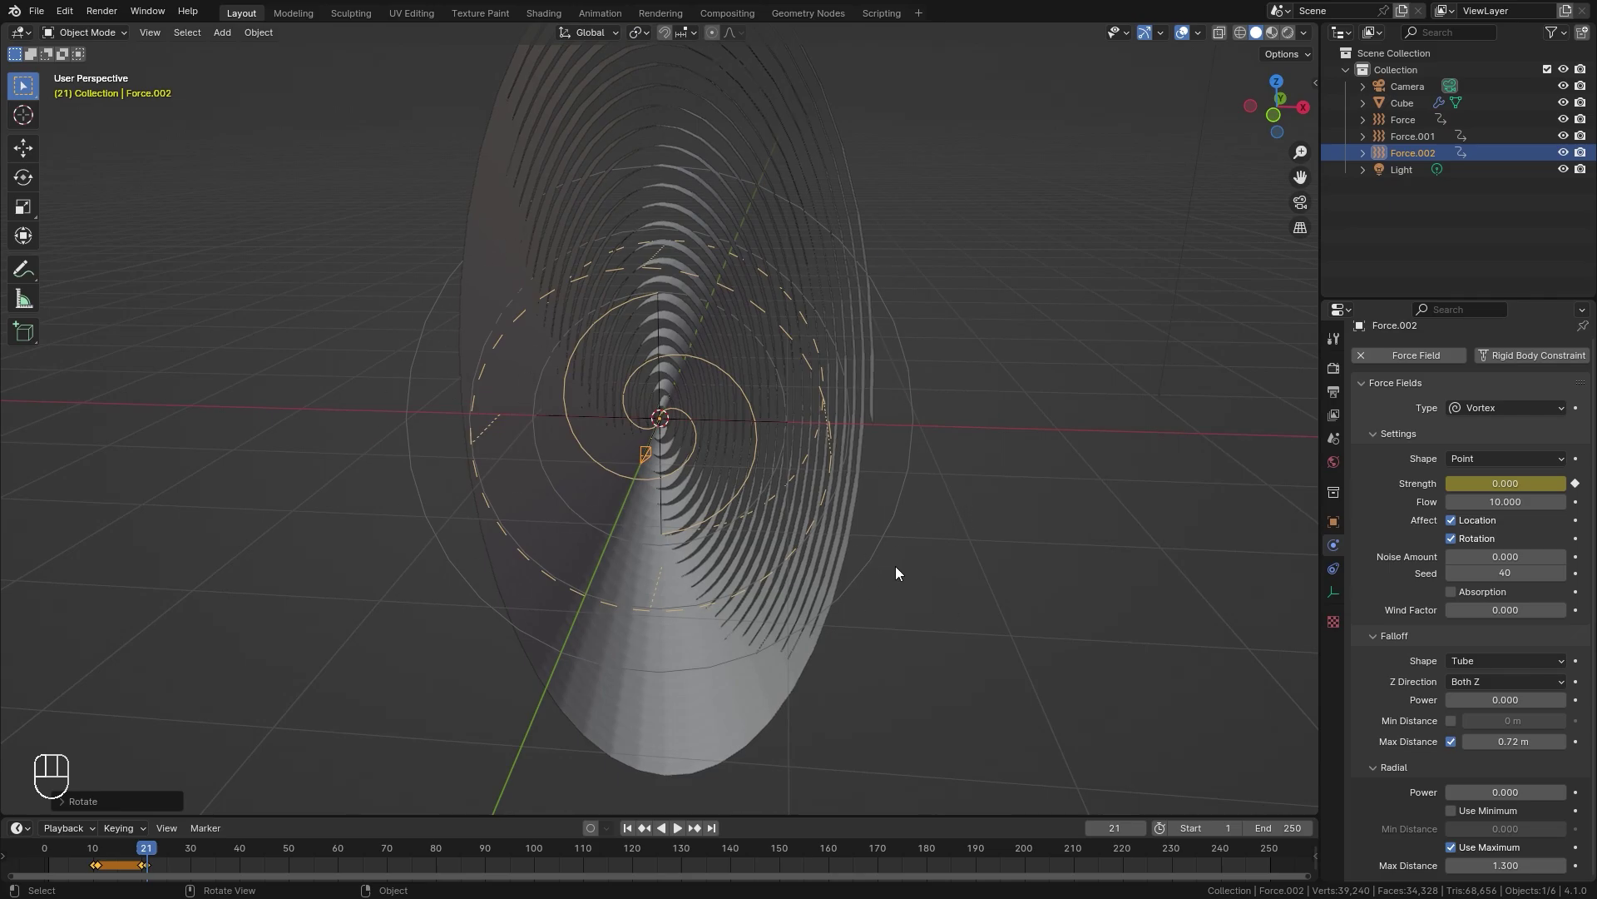
Select the spiral mesh and open the cache settings of its cloth simulation
middle_drag(766, 475, 815, 209)
click(681, 238)
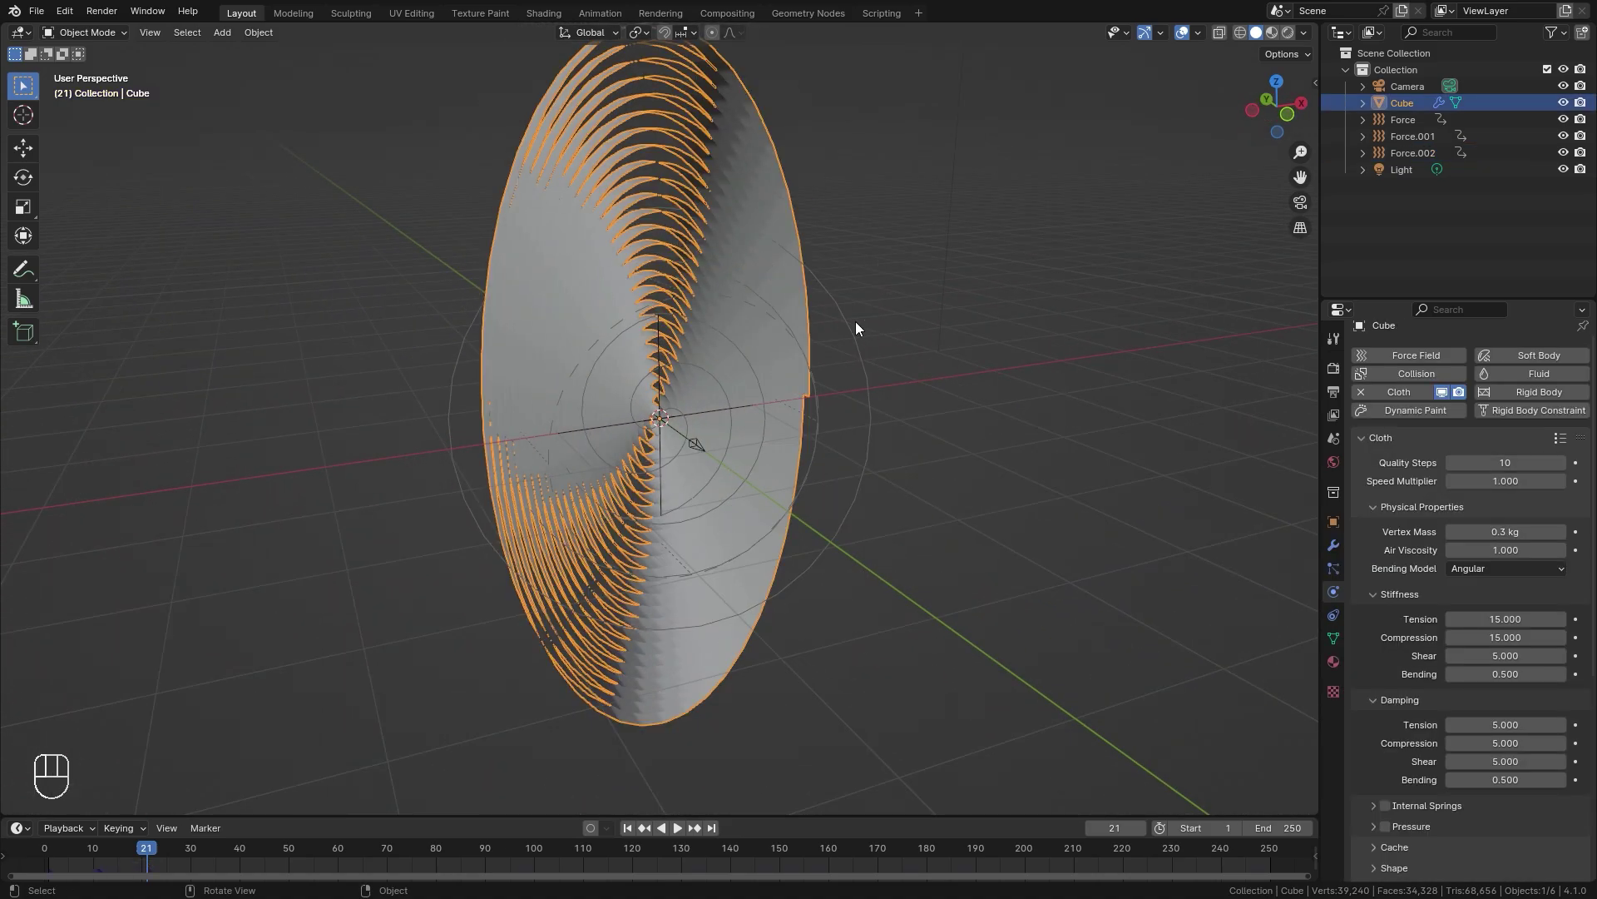
scroll(1525, 591, down, 4)
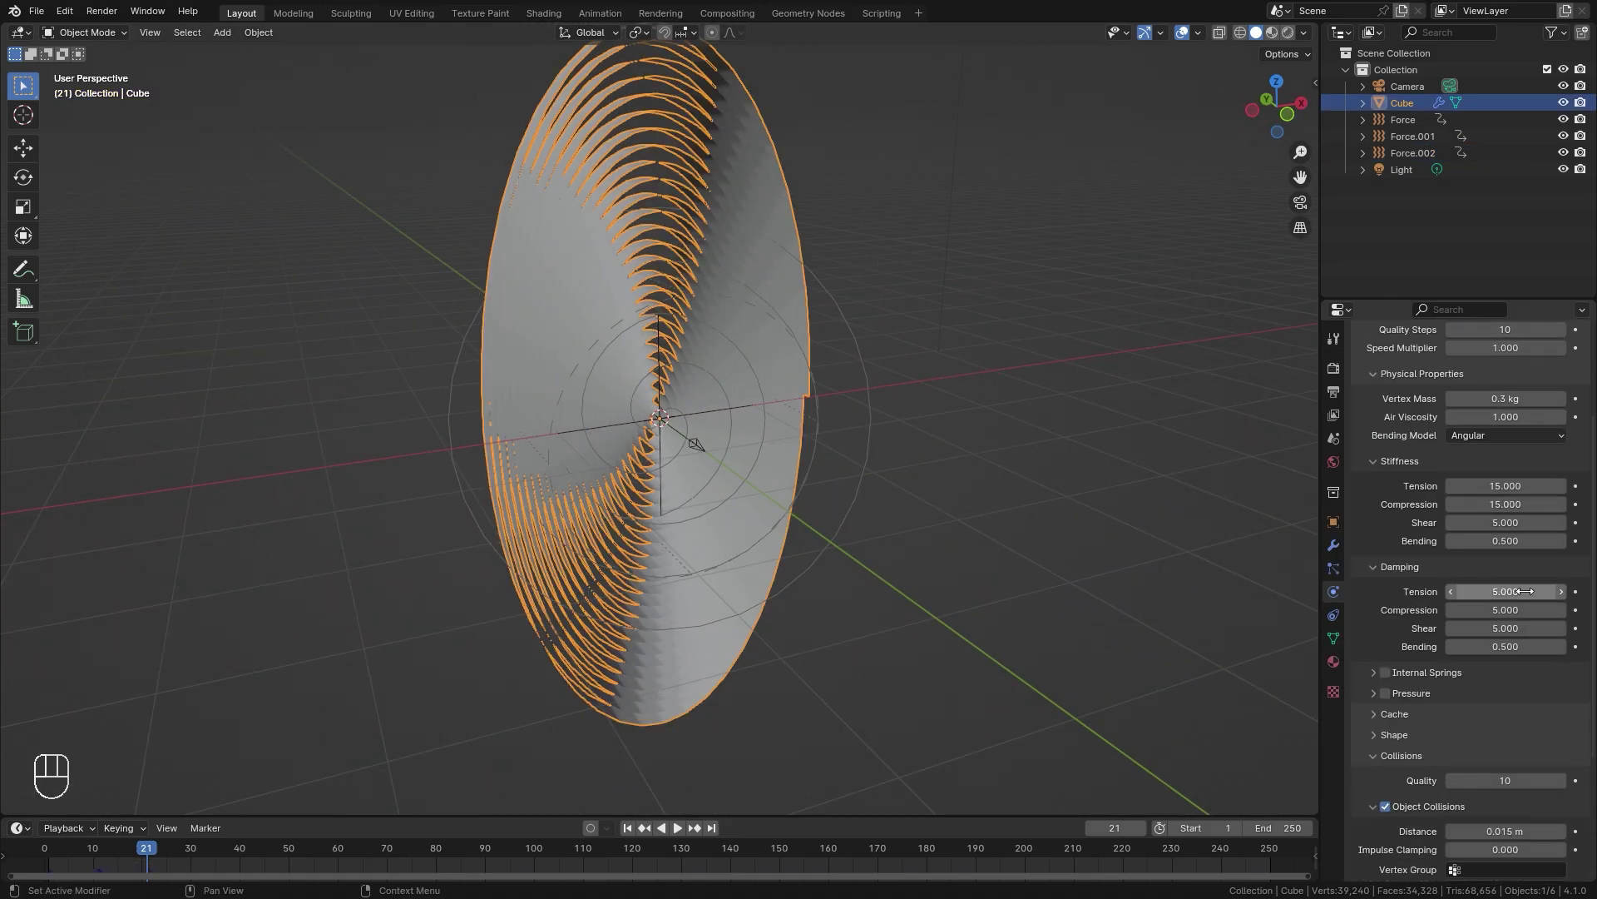
scroll(1526, 591, down, 6)
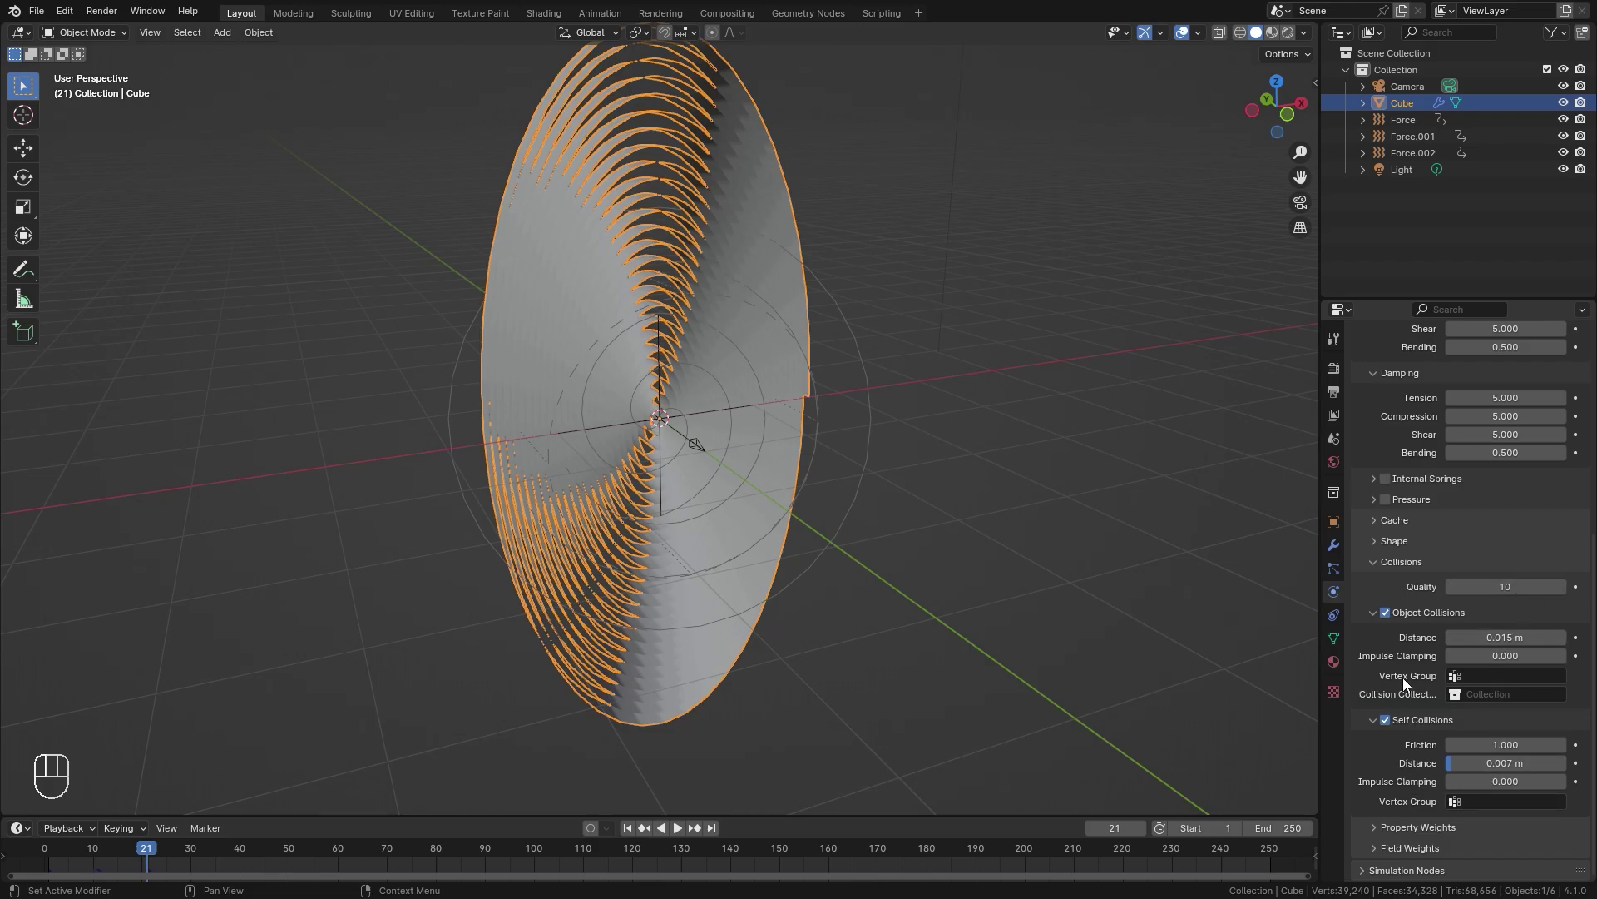
click(1388, 521)
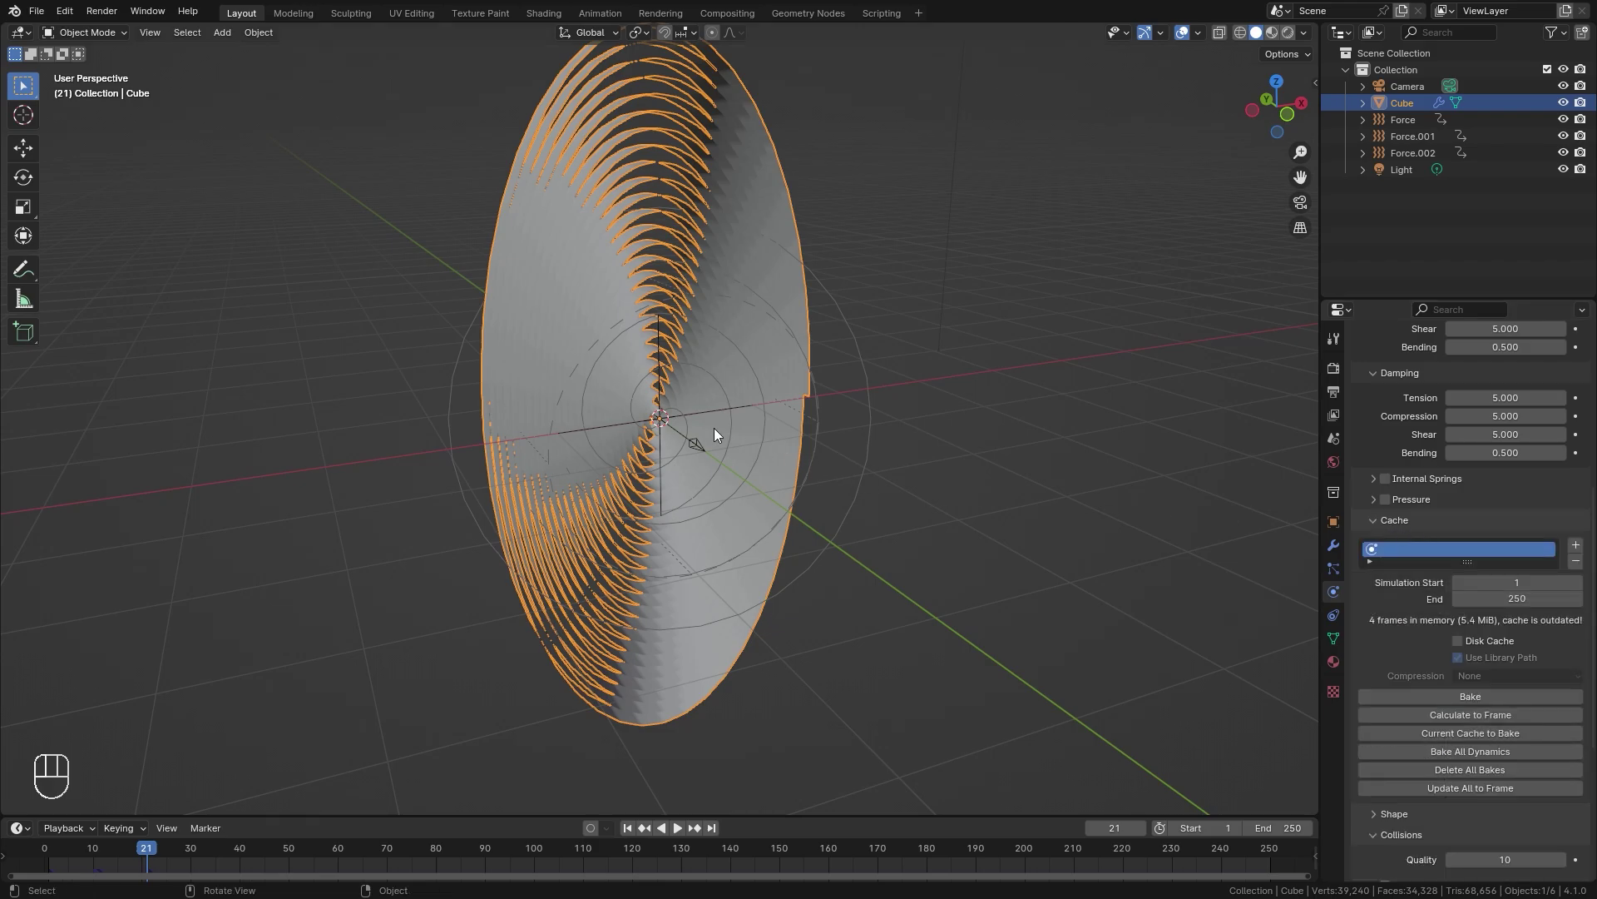
Save the file and bake the spiral mesh's cloth simulation with the cache ending at frame 150
key(ctrl+s)
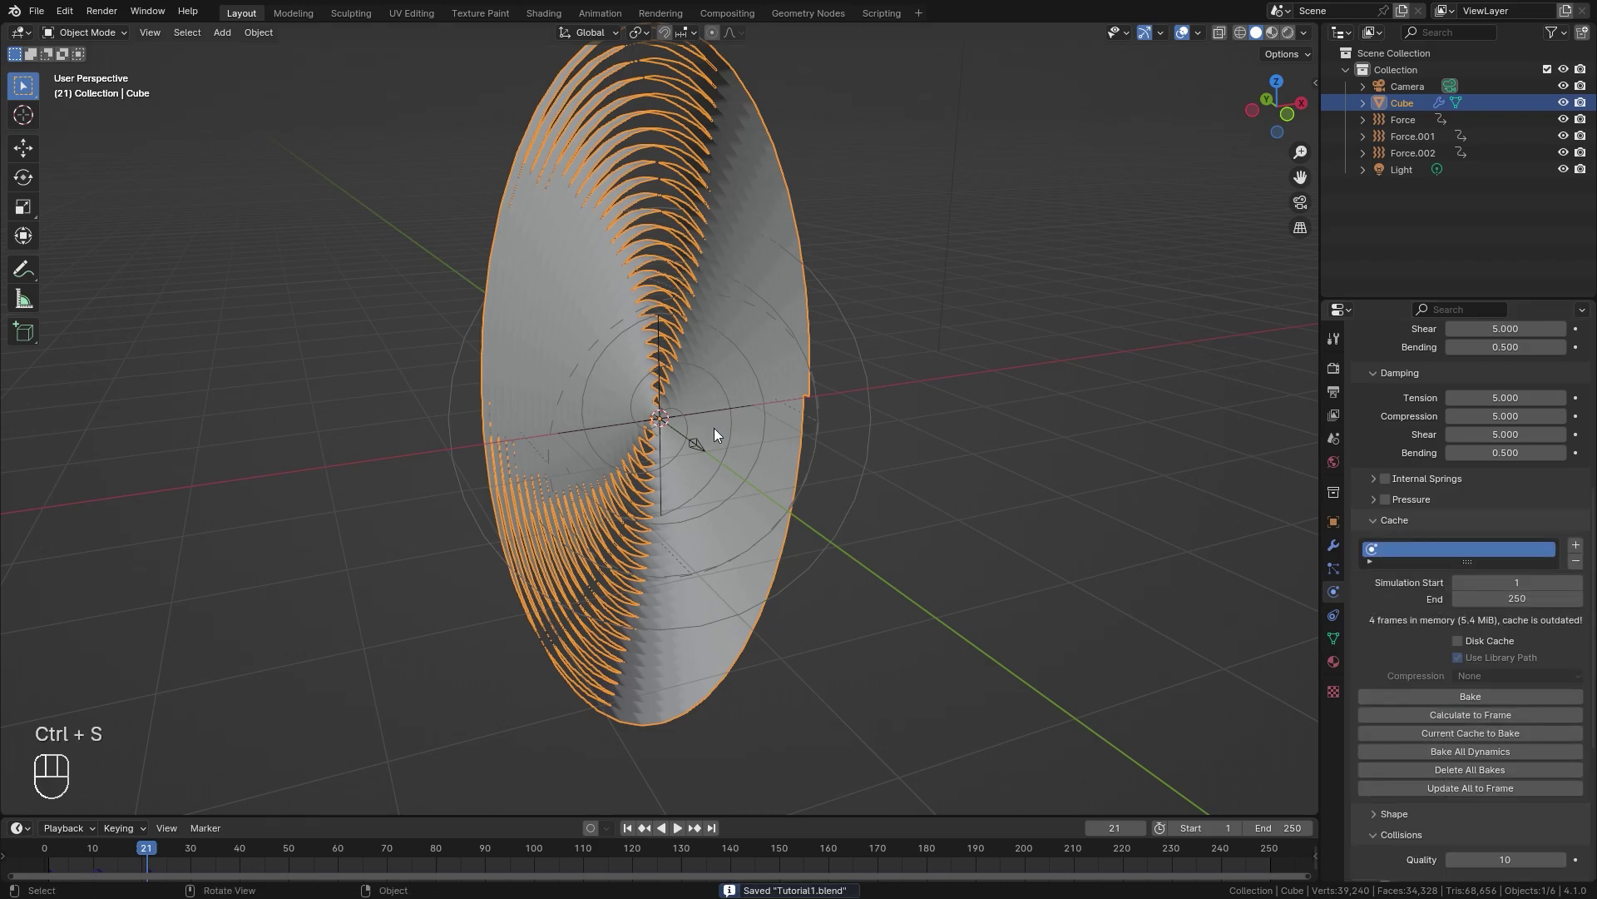
click(1532, 599)
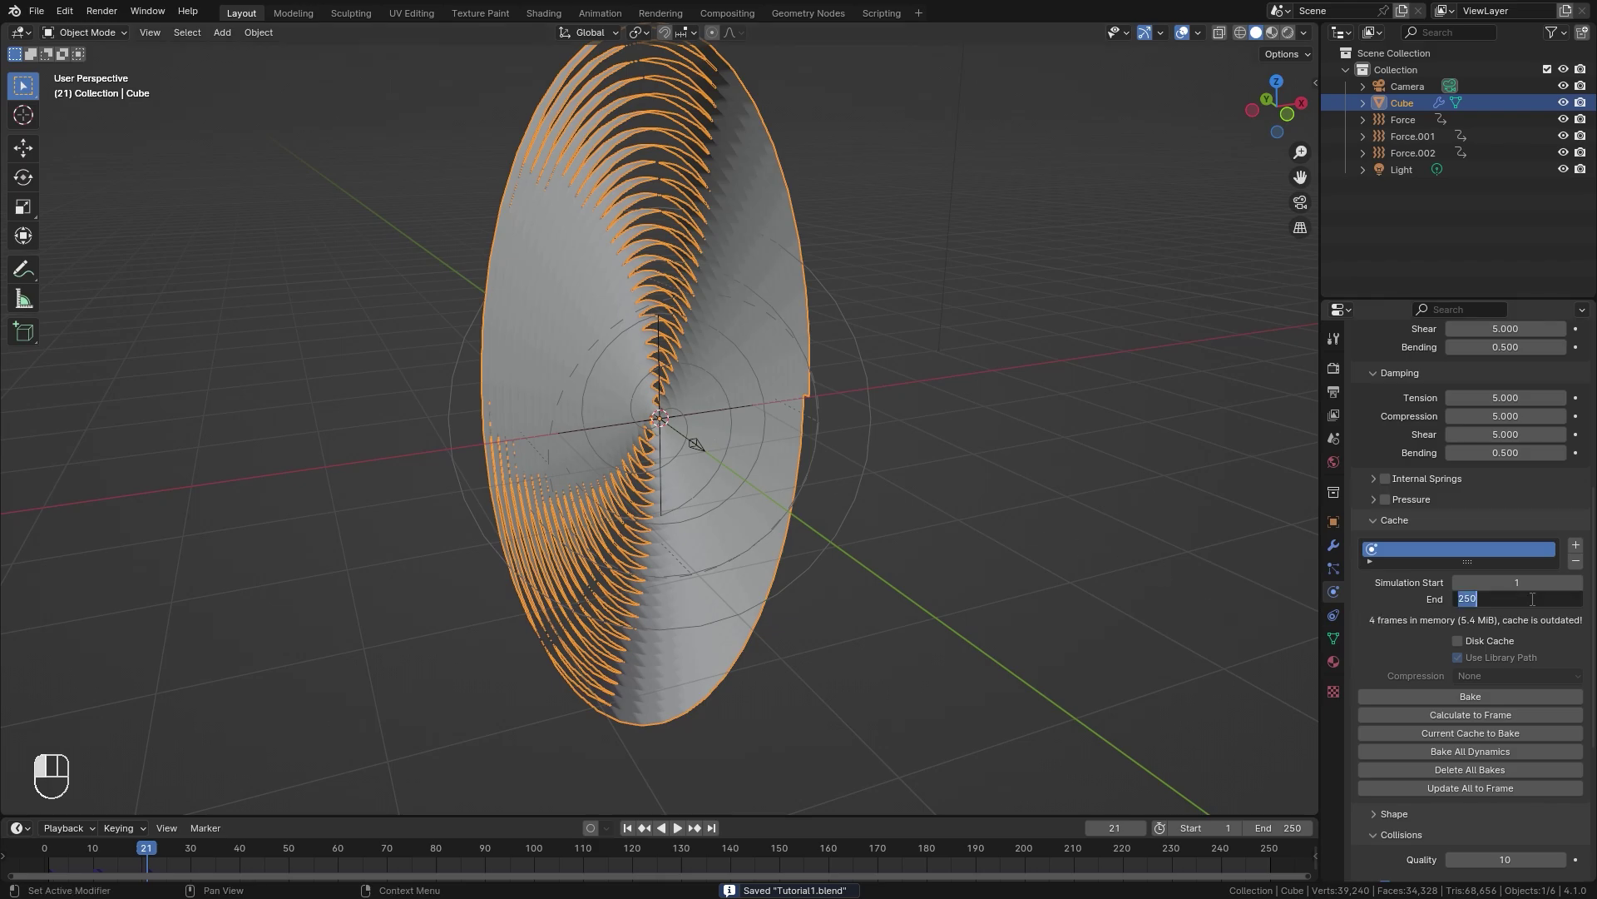
text(150)
key(Return)
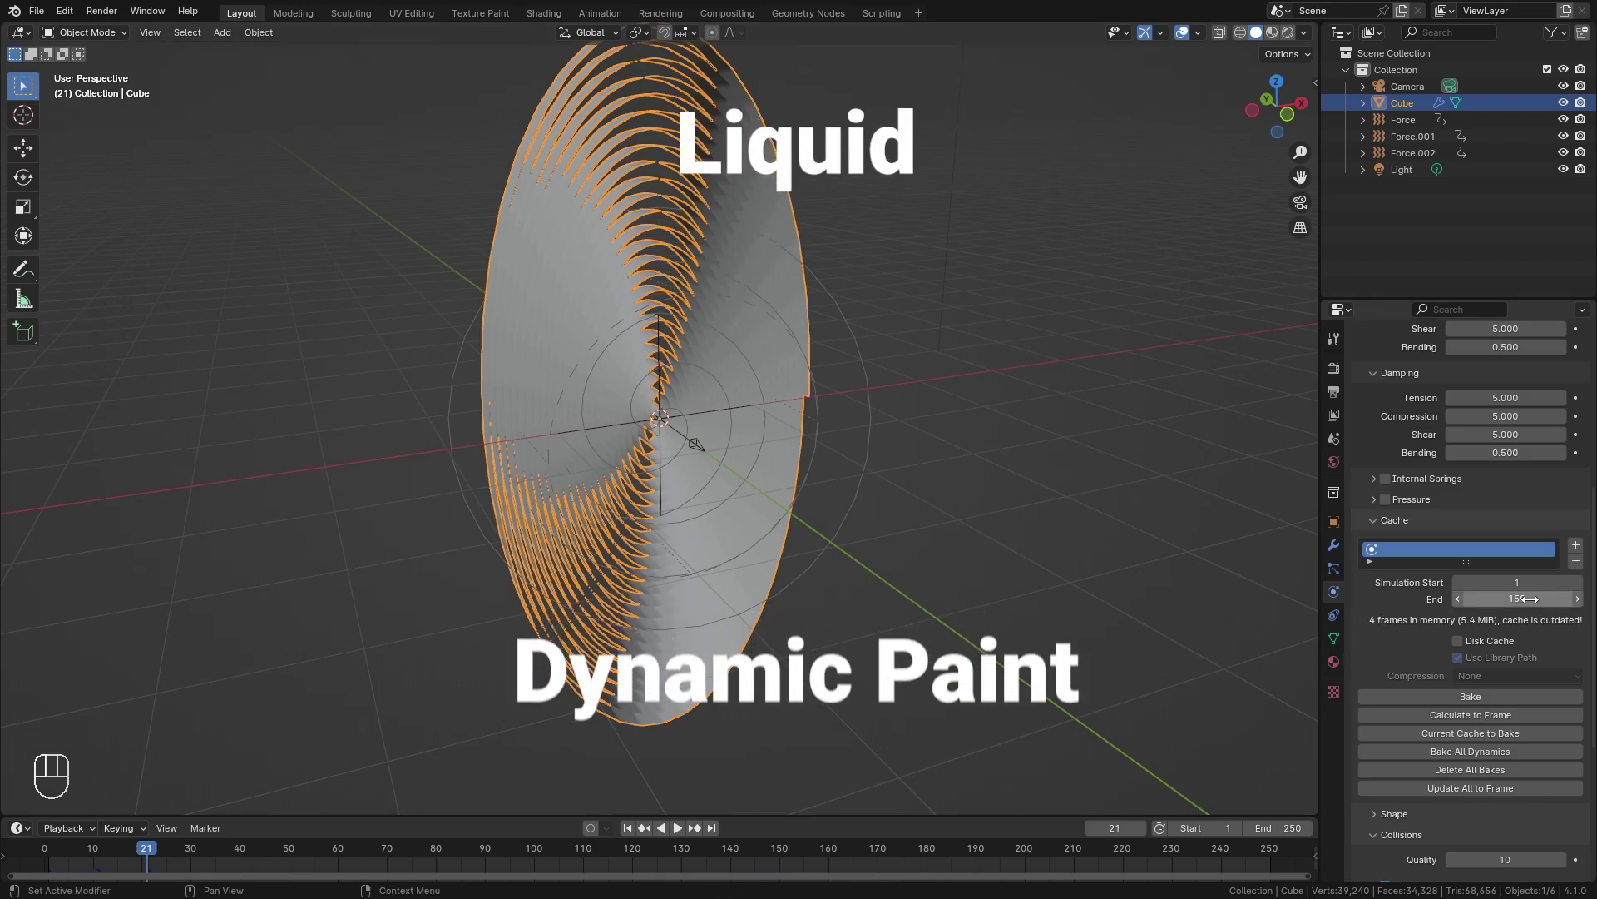
scroll(1498, 639, down, 2)
click(1469, 629)
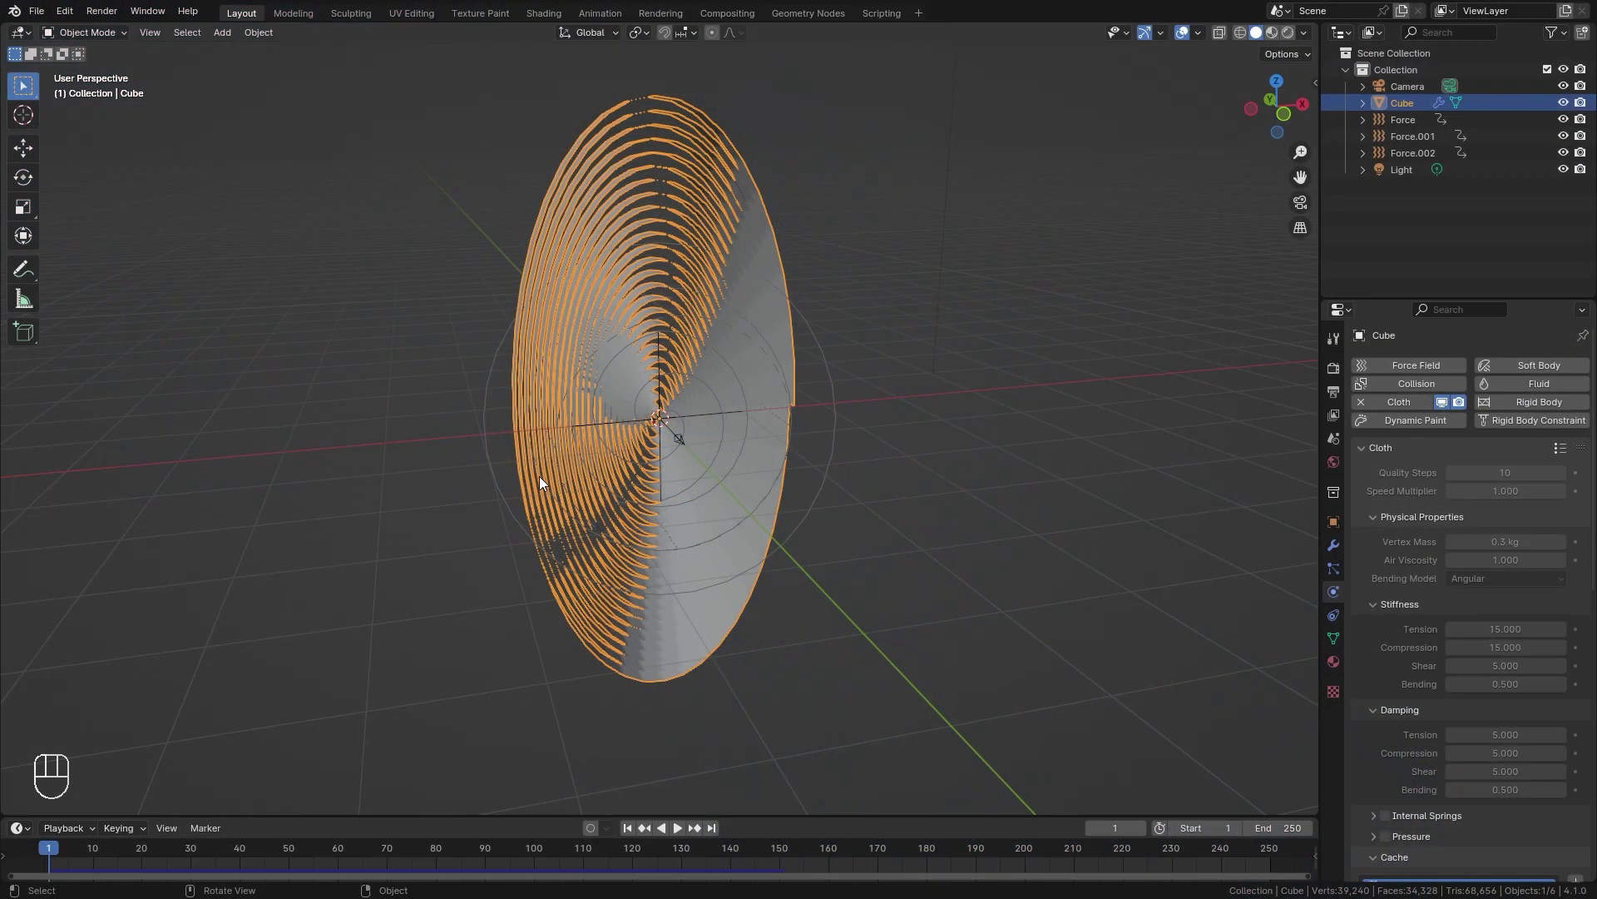
Scrub the baked animation to frame 87 and examine the deformed cloth from several angles
drag(65, 847, 470, 848)
middle_drag(694, 581, 719, 515)
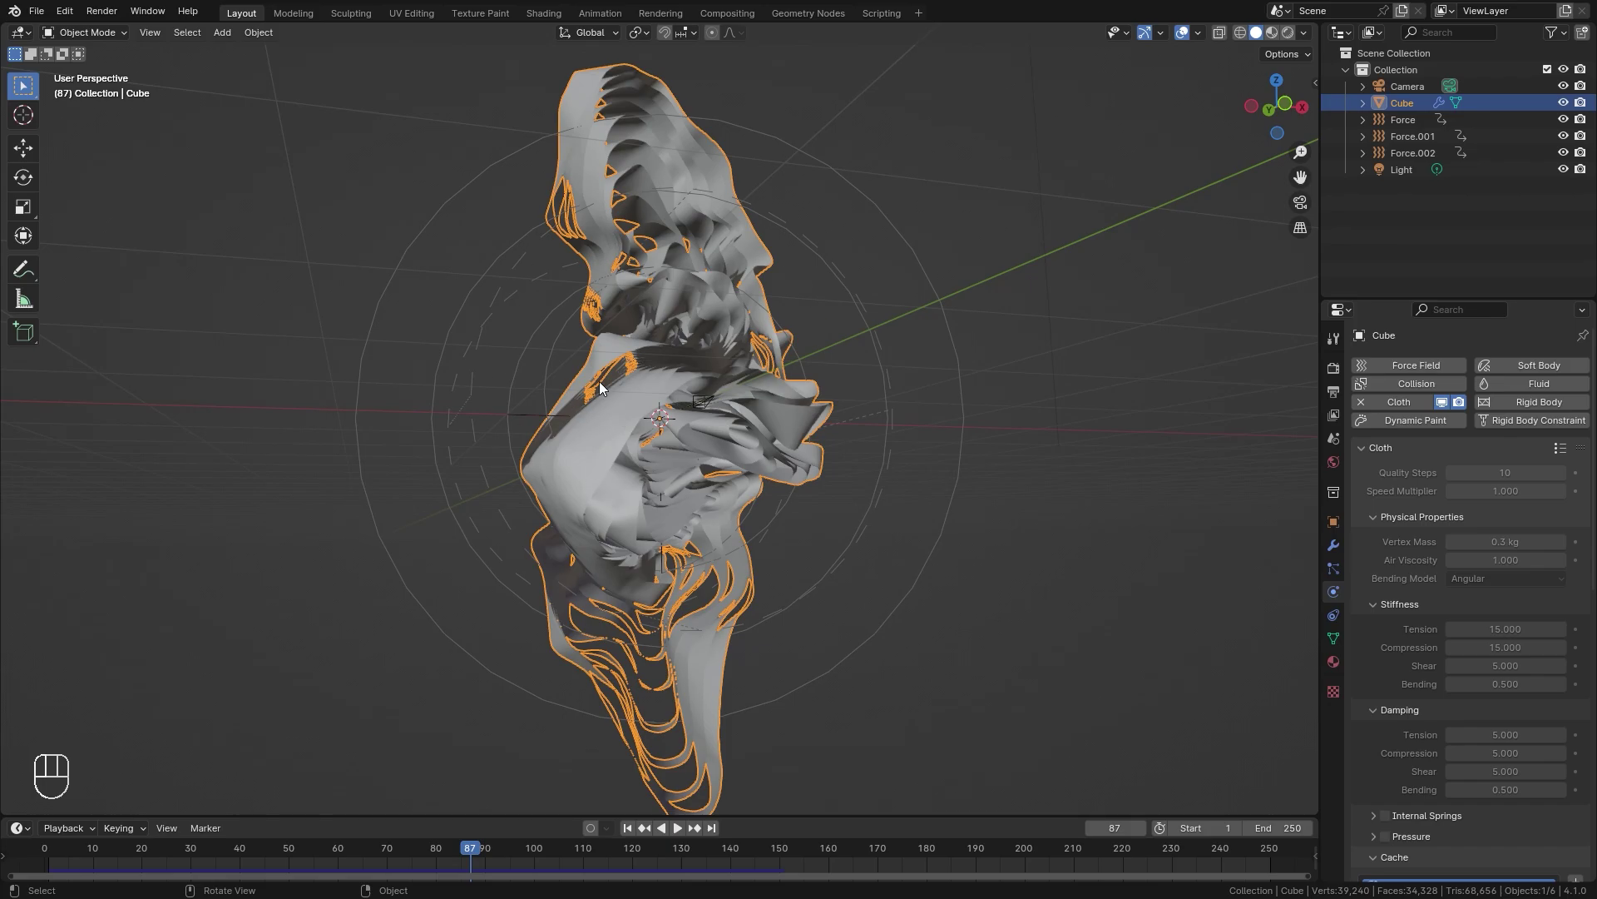
middle_drag(600, 382, 780, 451)
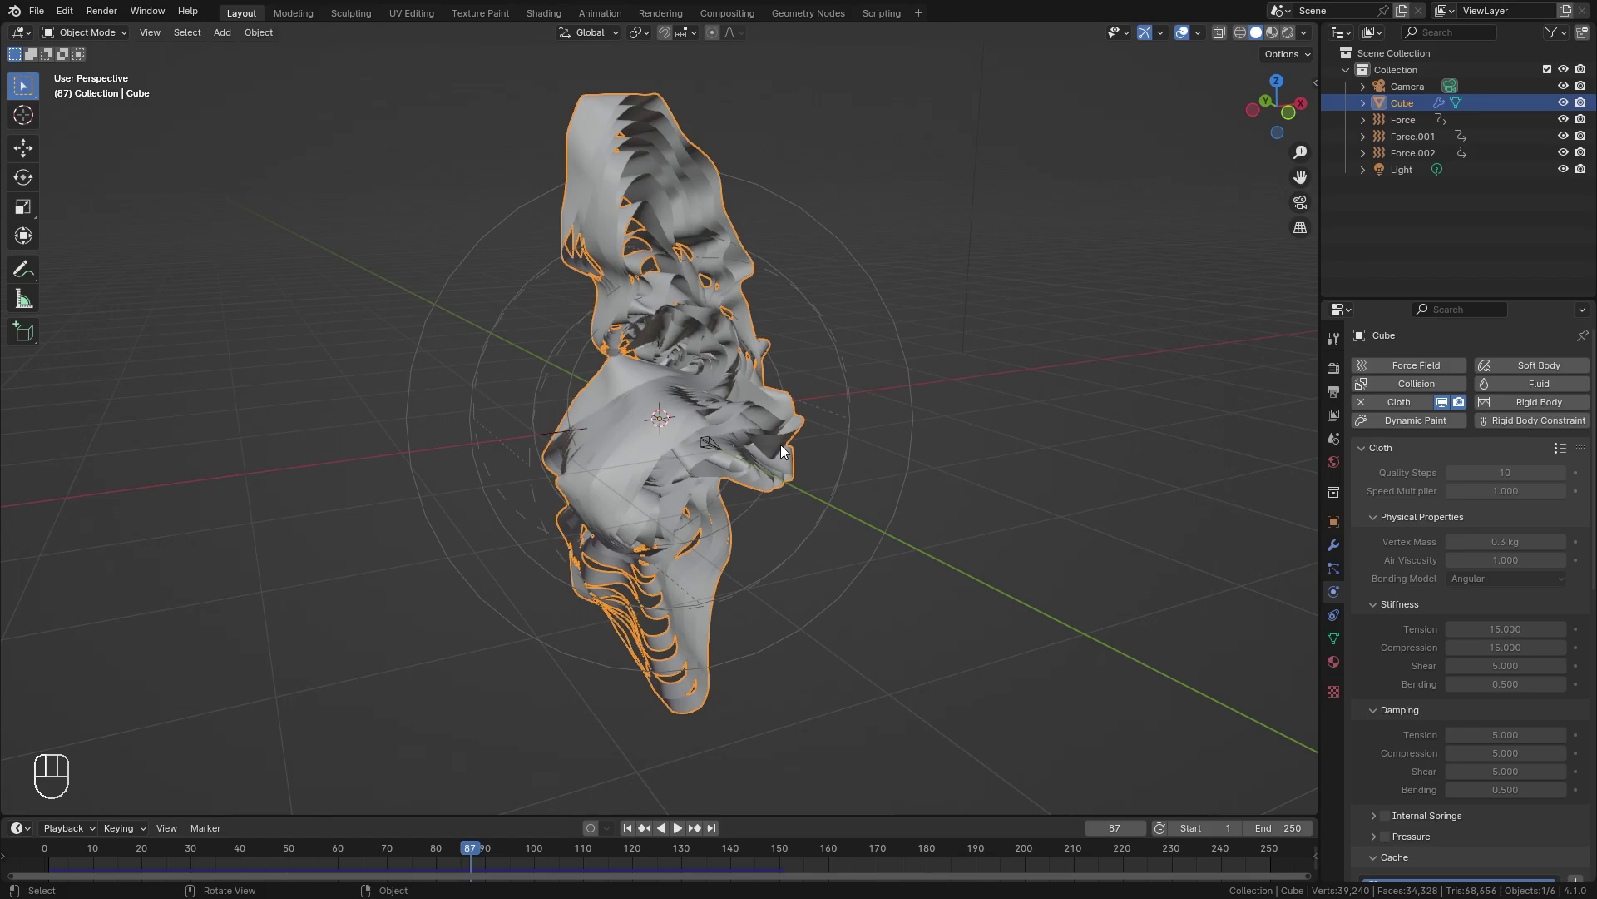
scroll(639, 385, up, 1)
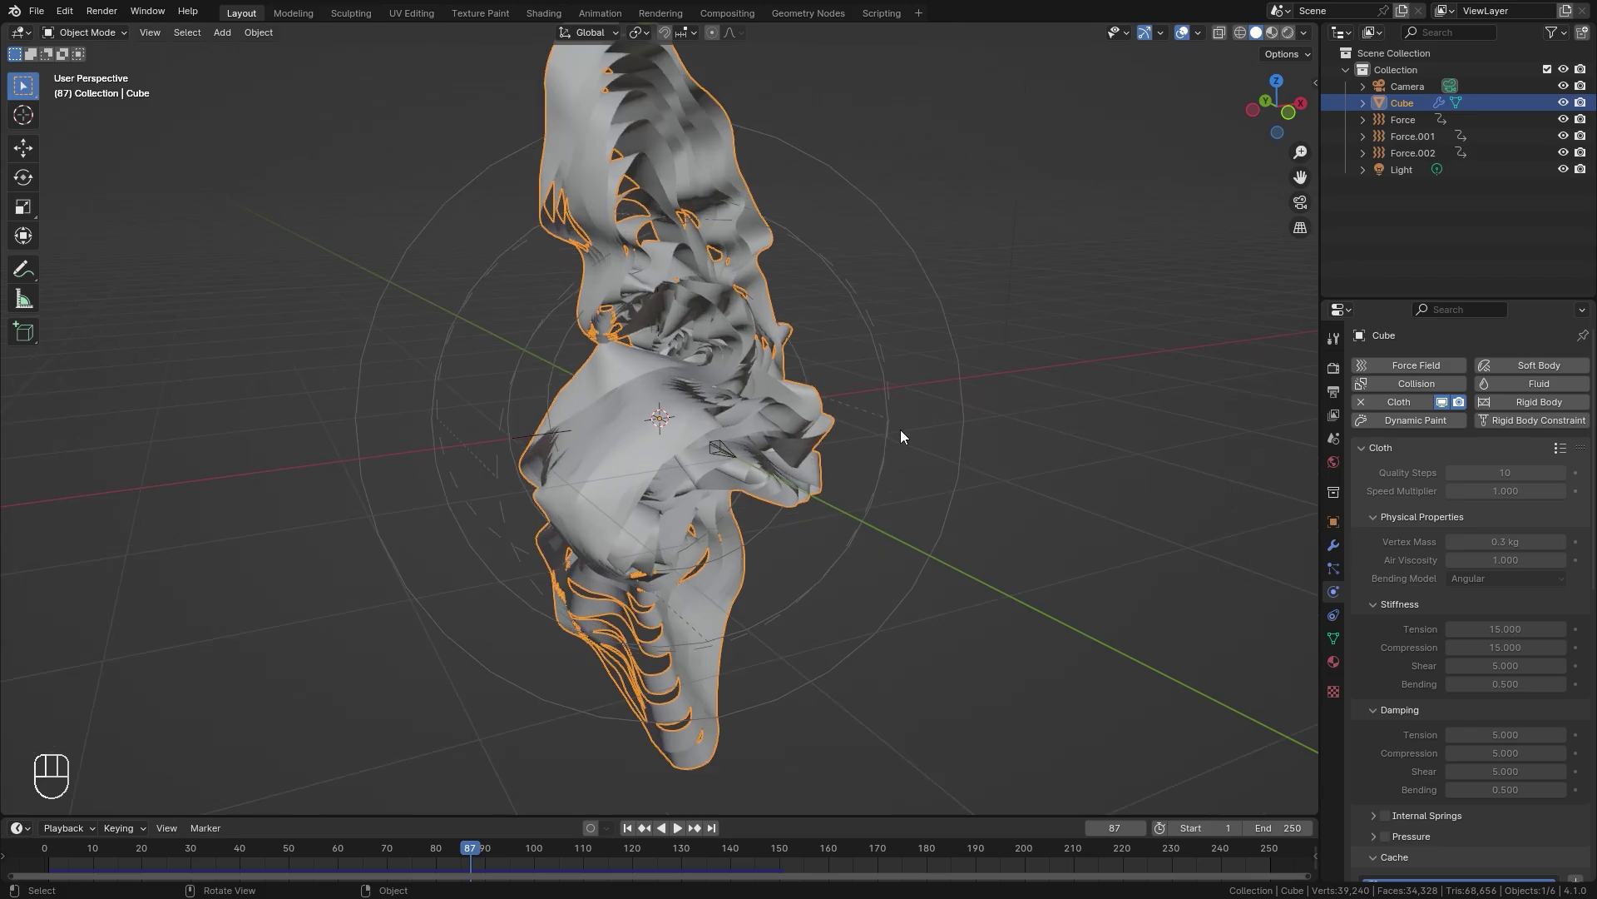
Add a Subdivision Surface modifier to the spiral mesh after the Cloth modifier
click(1333, 545)
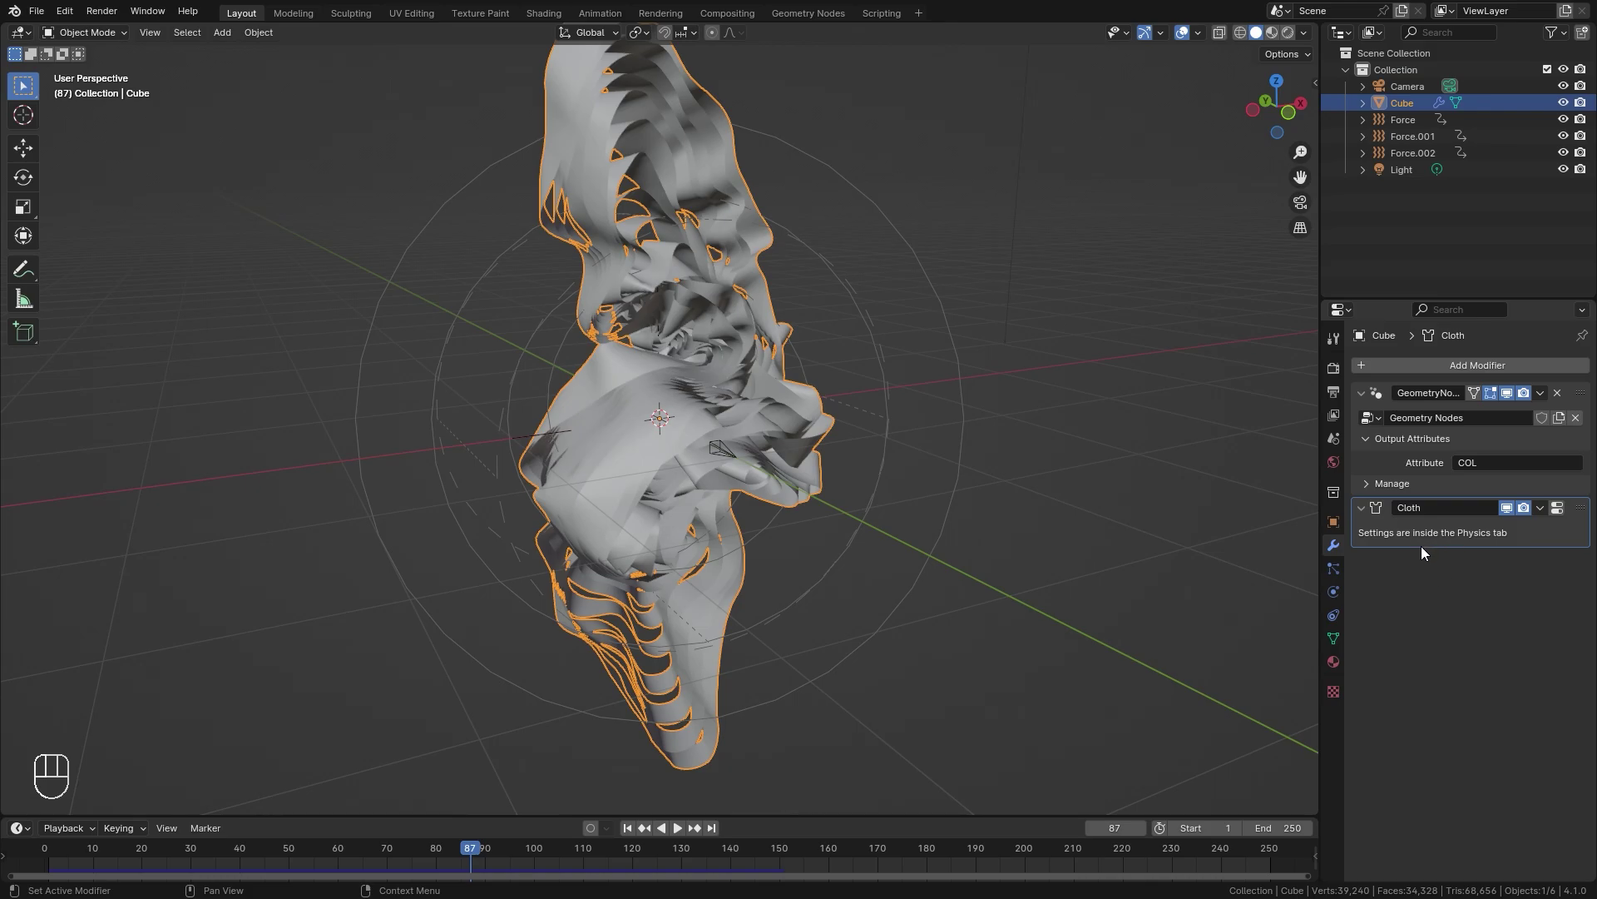
click(1498, 368)
mouse_move(1498, 368)
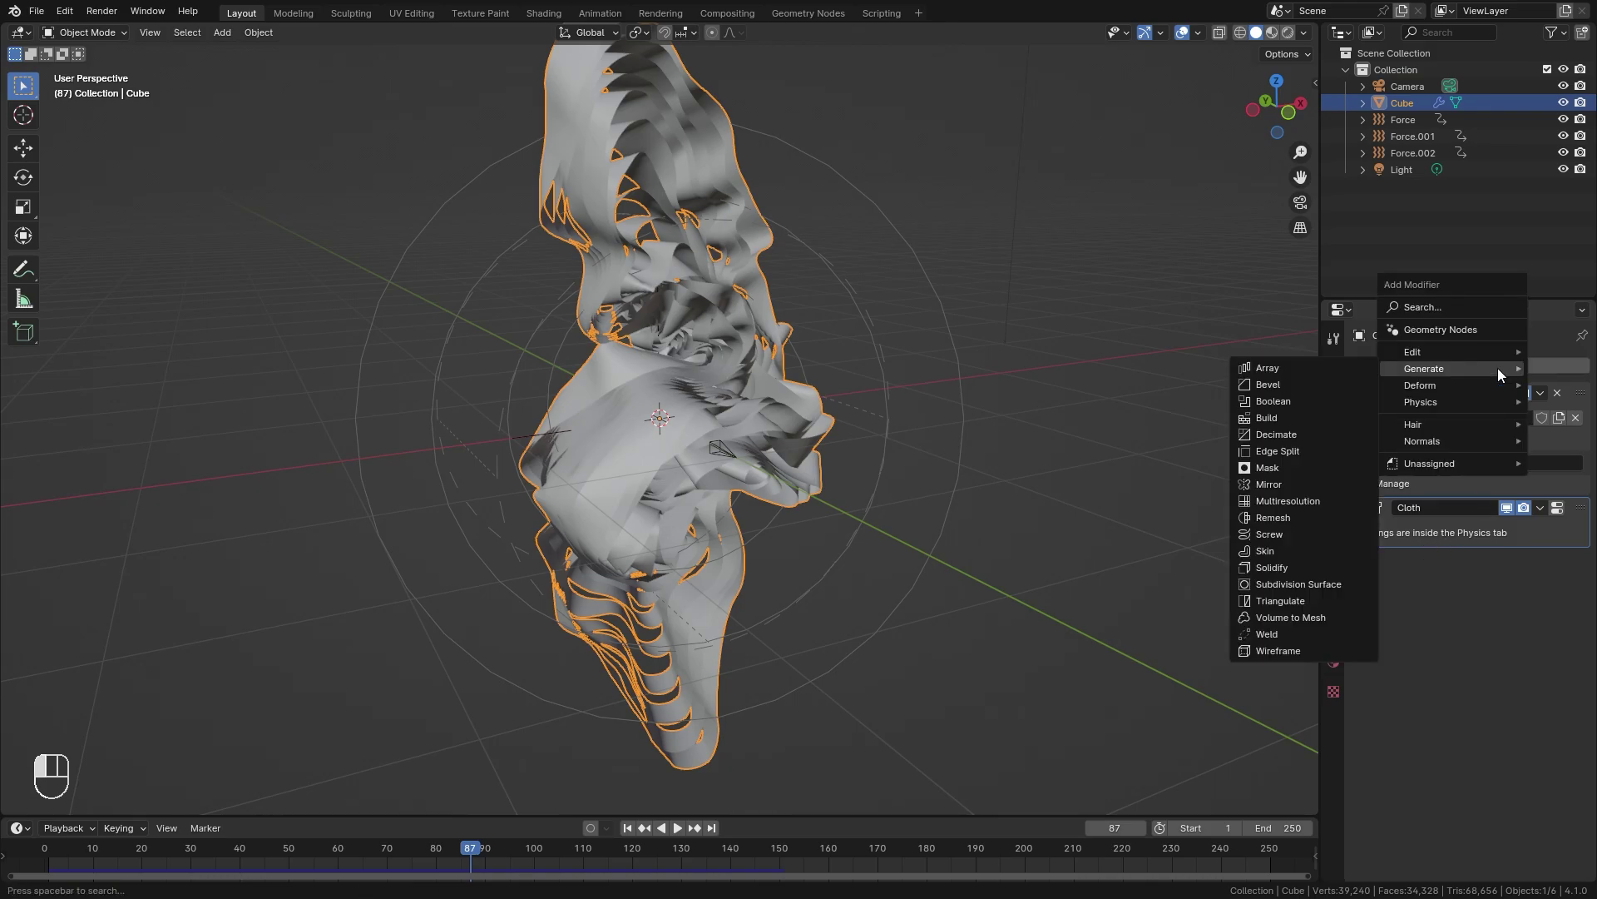
click(1301, 583)
scroll(714, 531, up, 2)
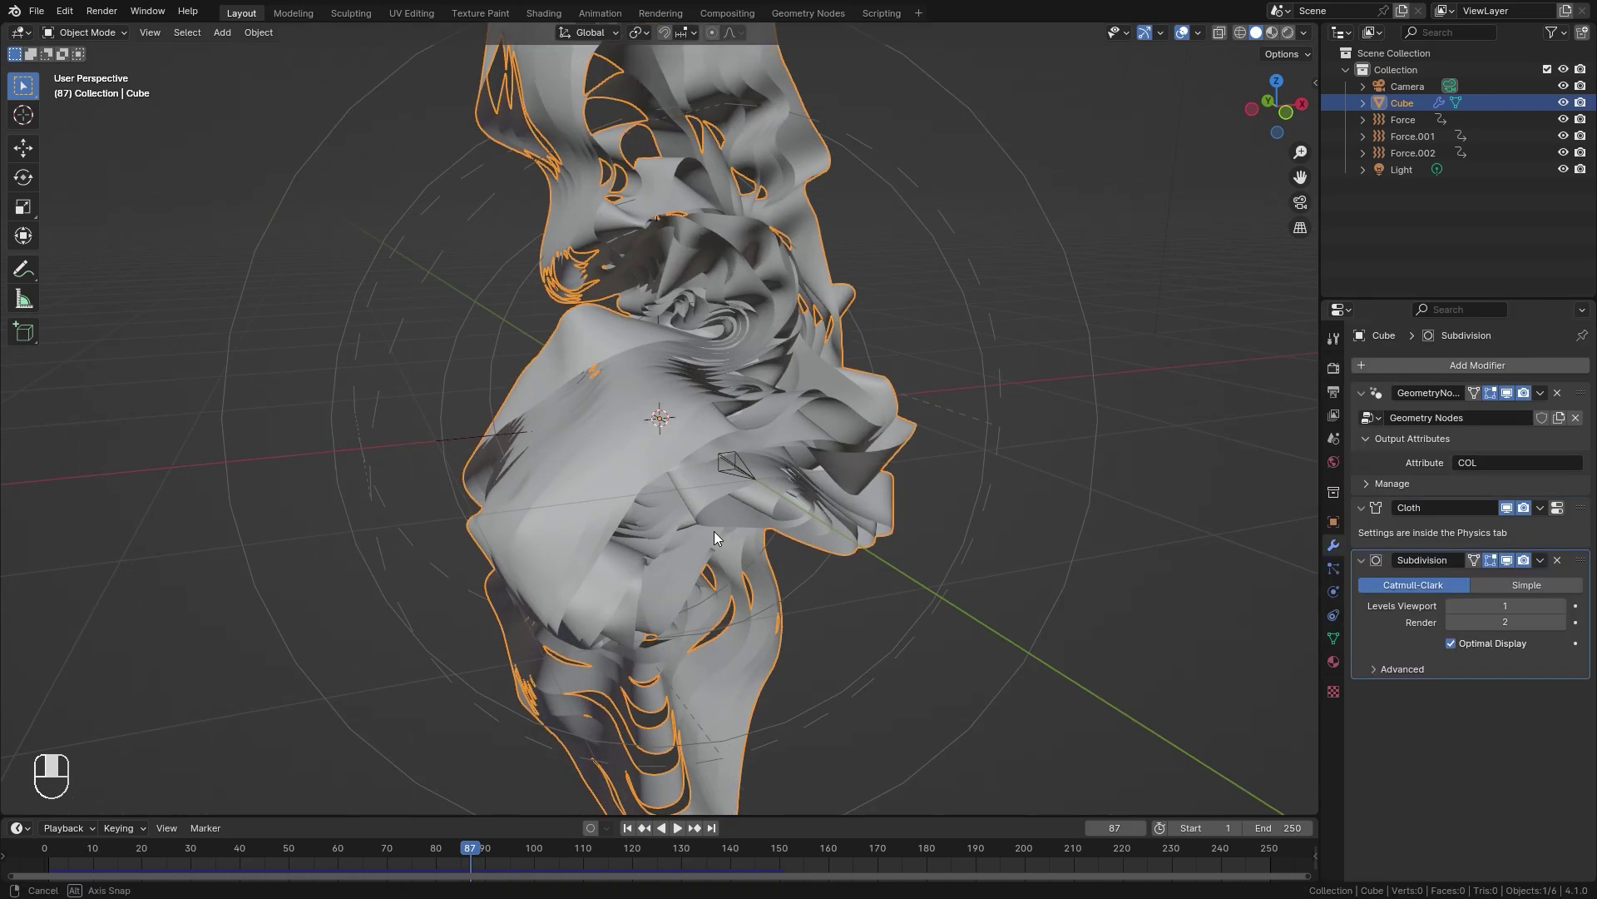
middle_drag(714, 531, 837, 535)
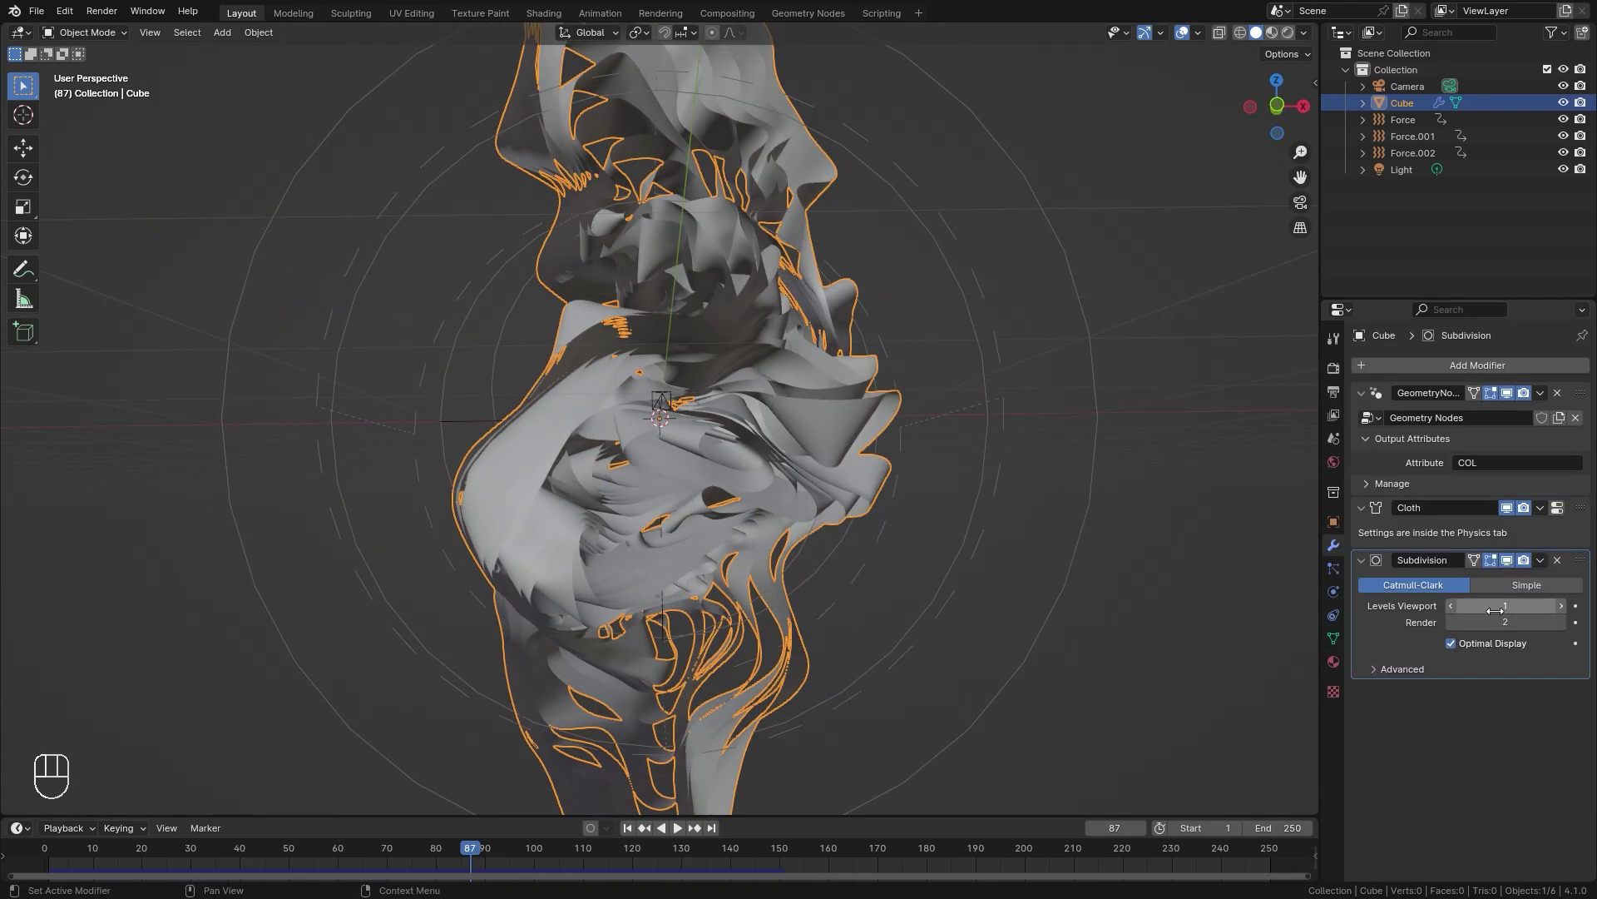
Add a Solidify modifier after the Subdivision modifier to give the cloth strips thickness
click(1474, 364)
mouse_move(1474, 363)
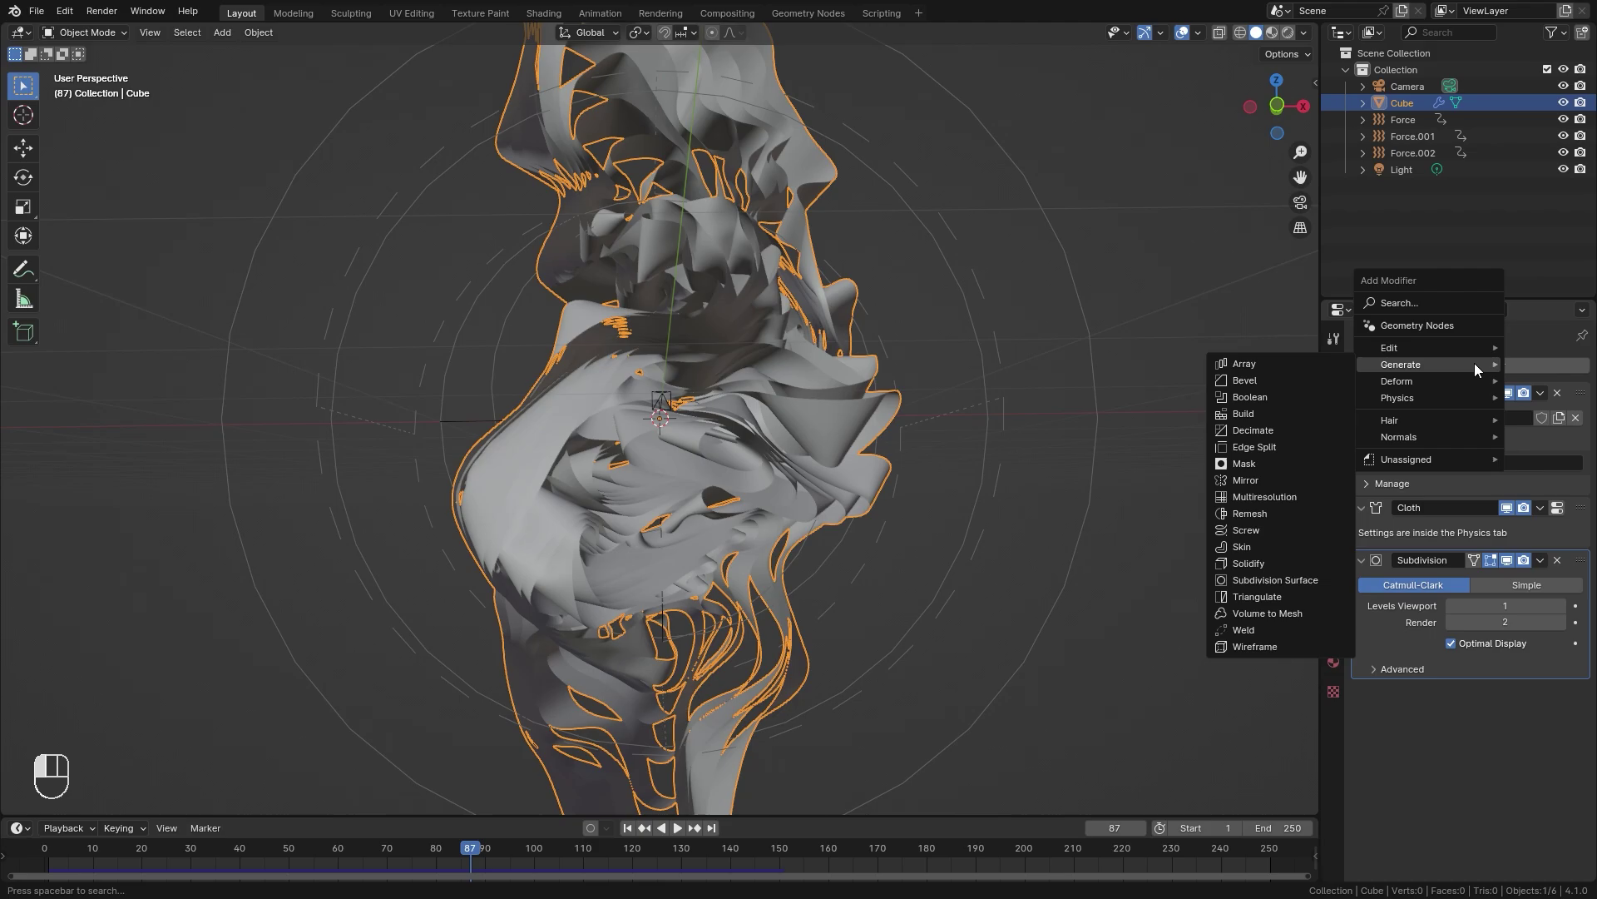
click(1256, 564)
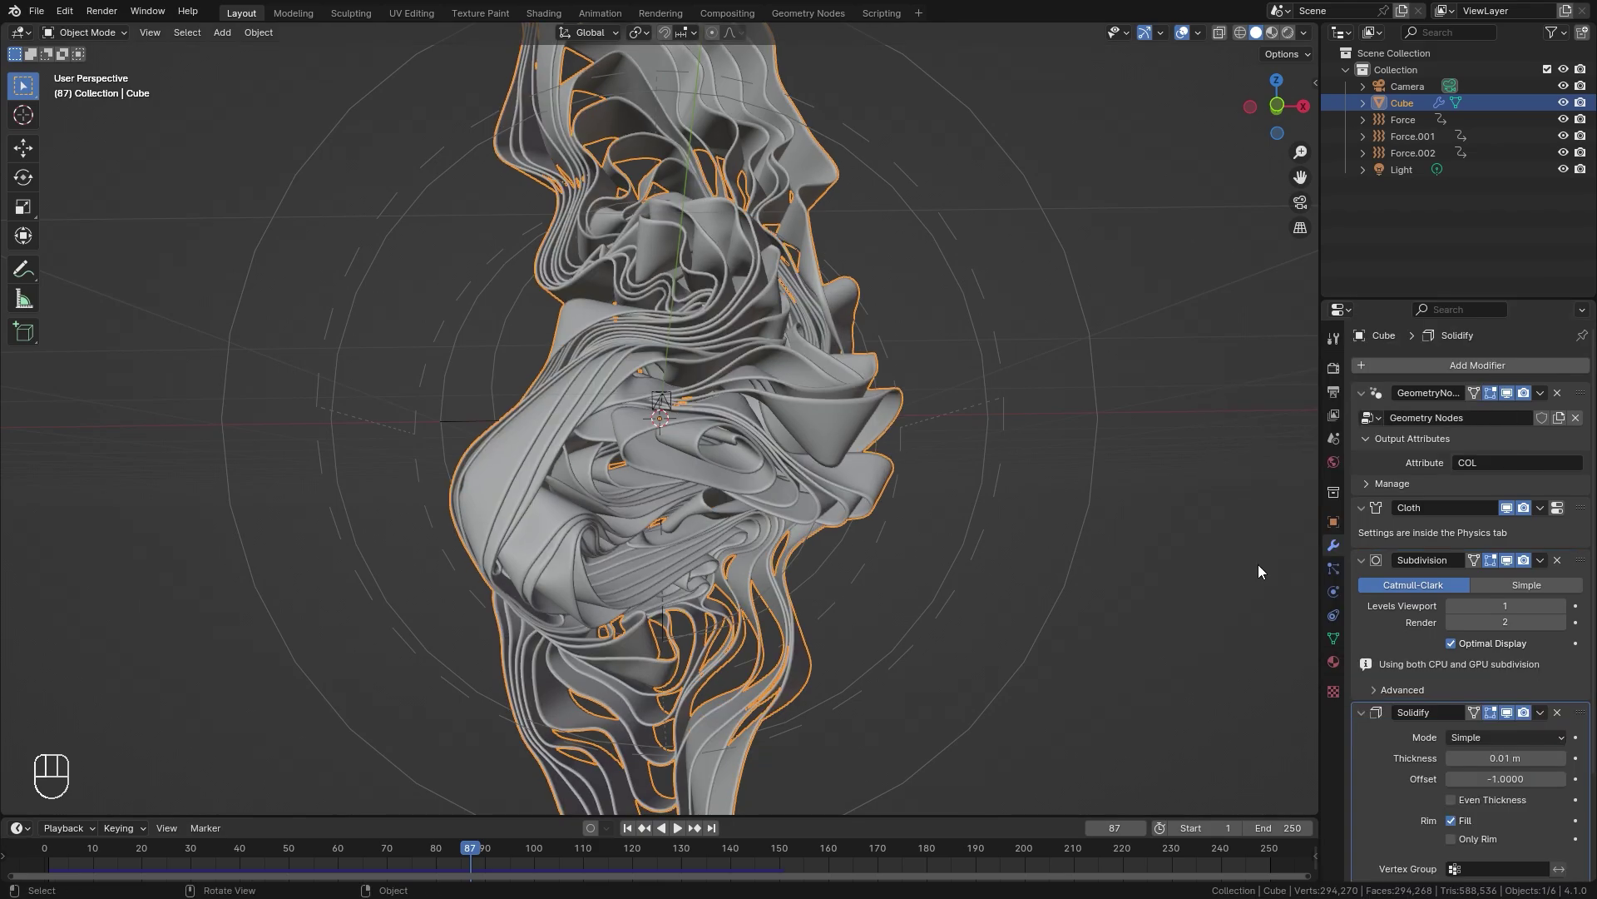
middle_drag(830, 513, 874, 533)
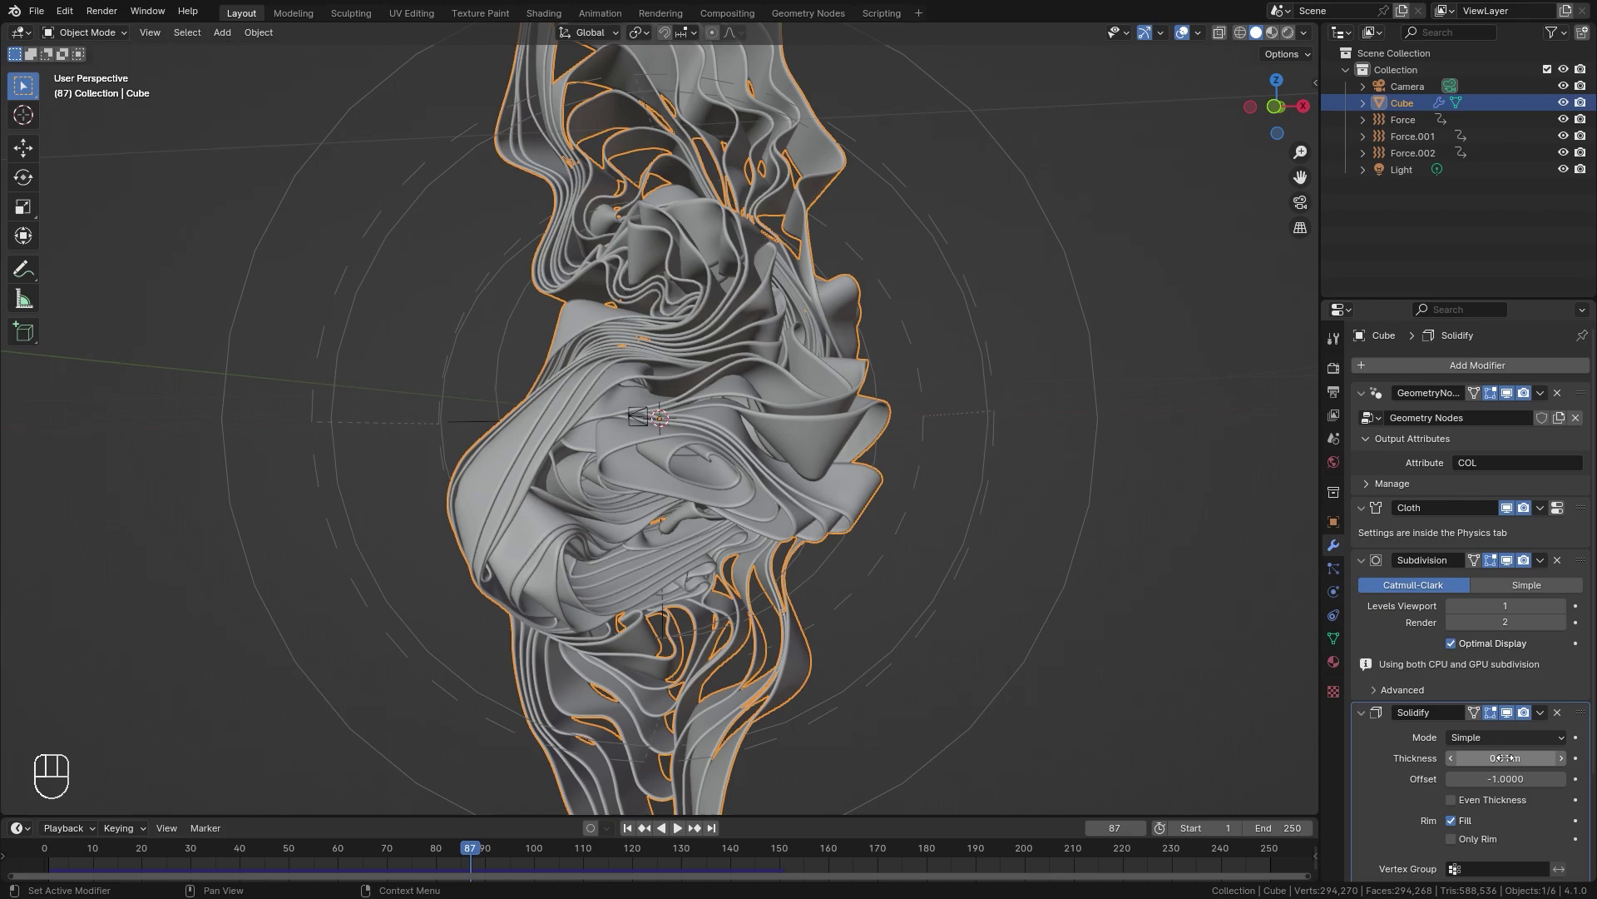
middle_drag(744, 537, 709, 317)
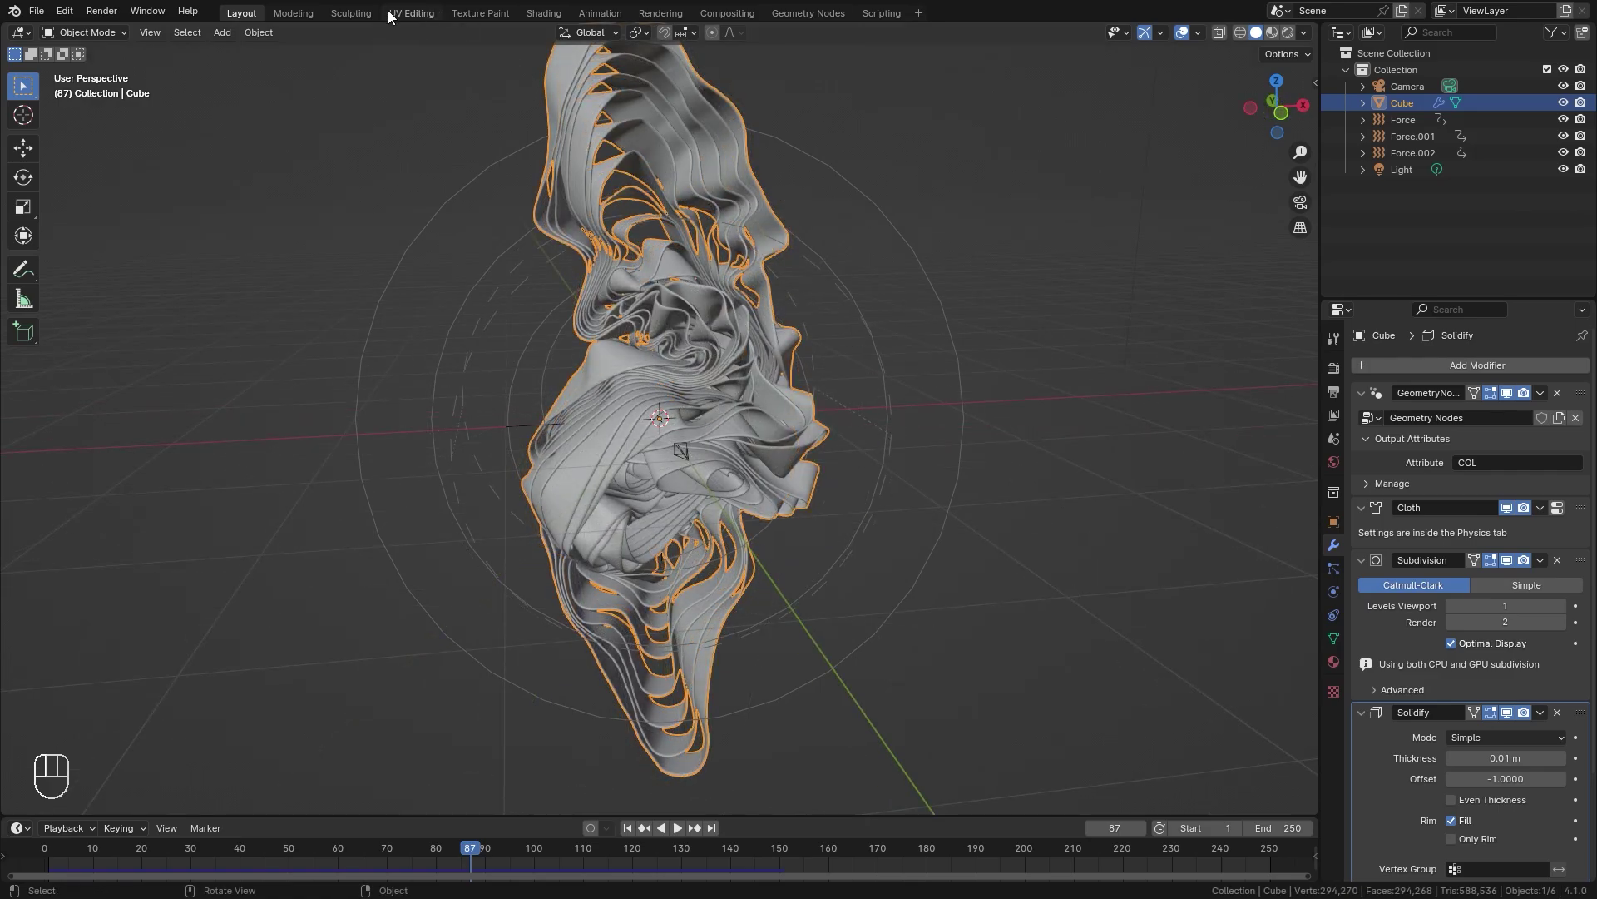
In the mesh's material, add an Attribute node that reads the geometry attribute named COL
click(543, 13)
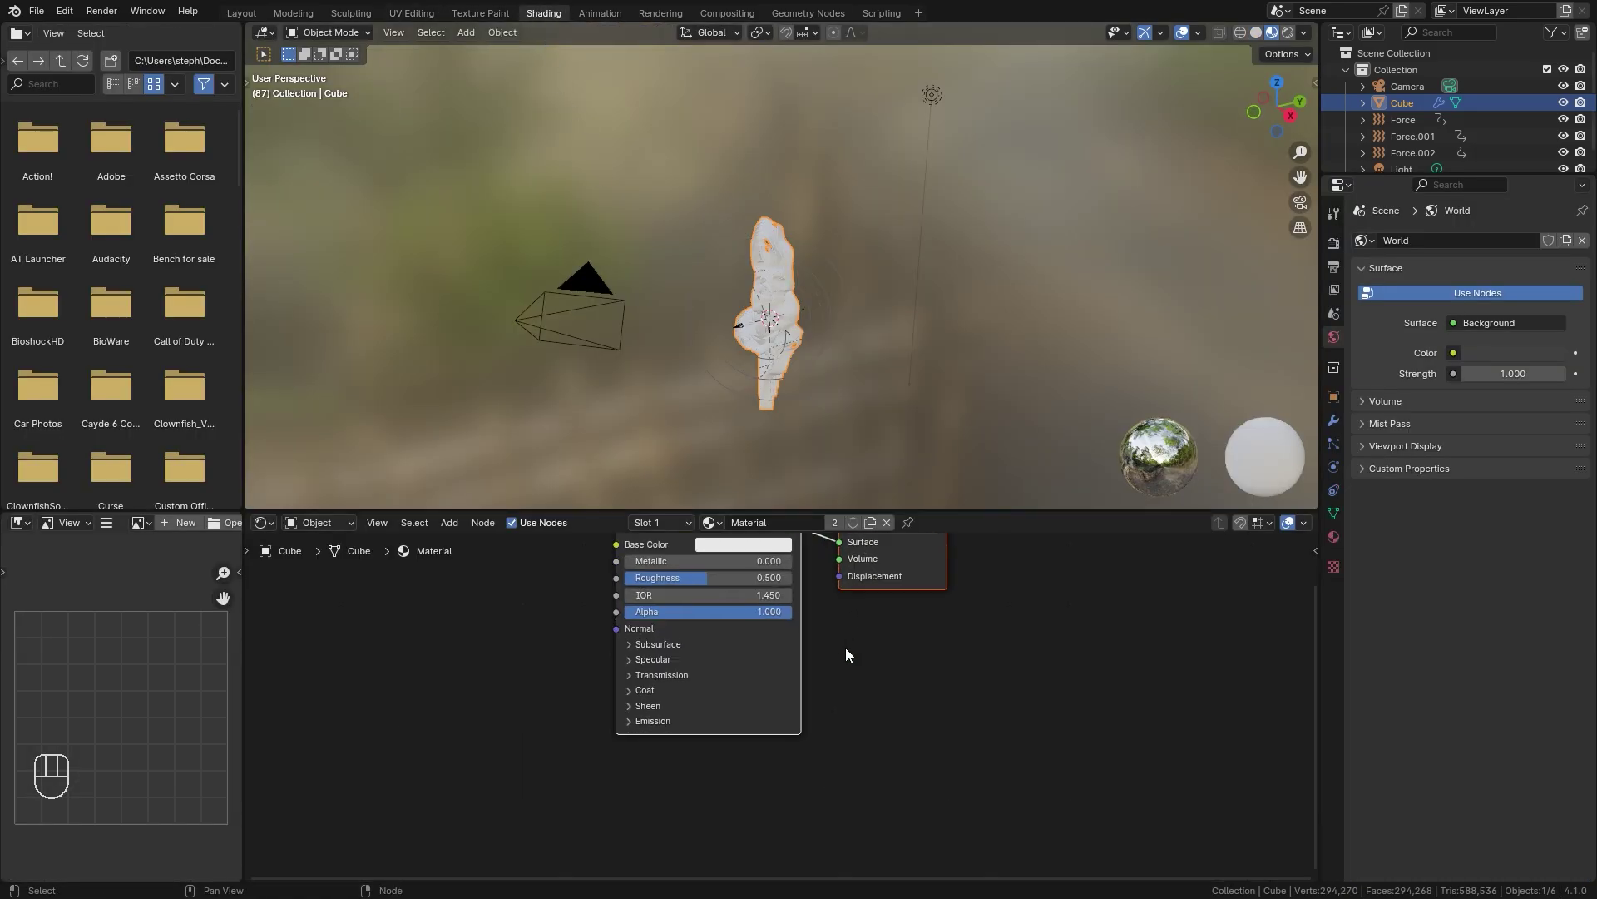
key(Home)
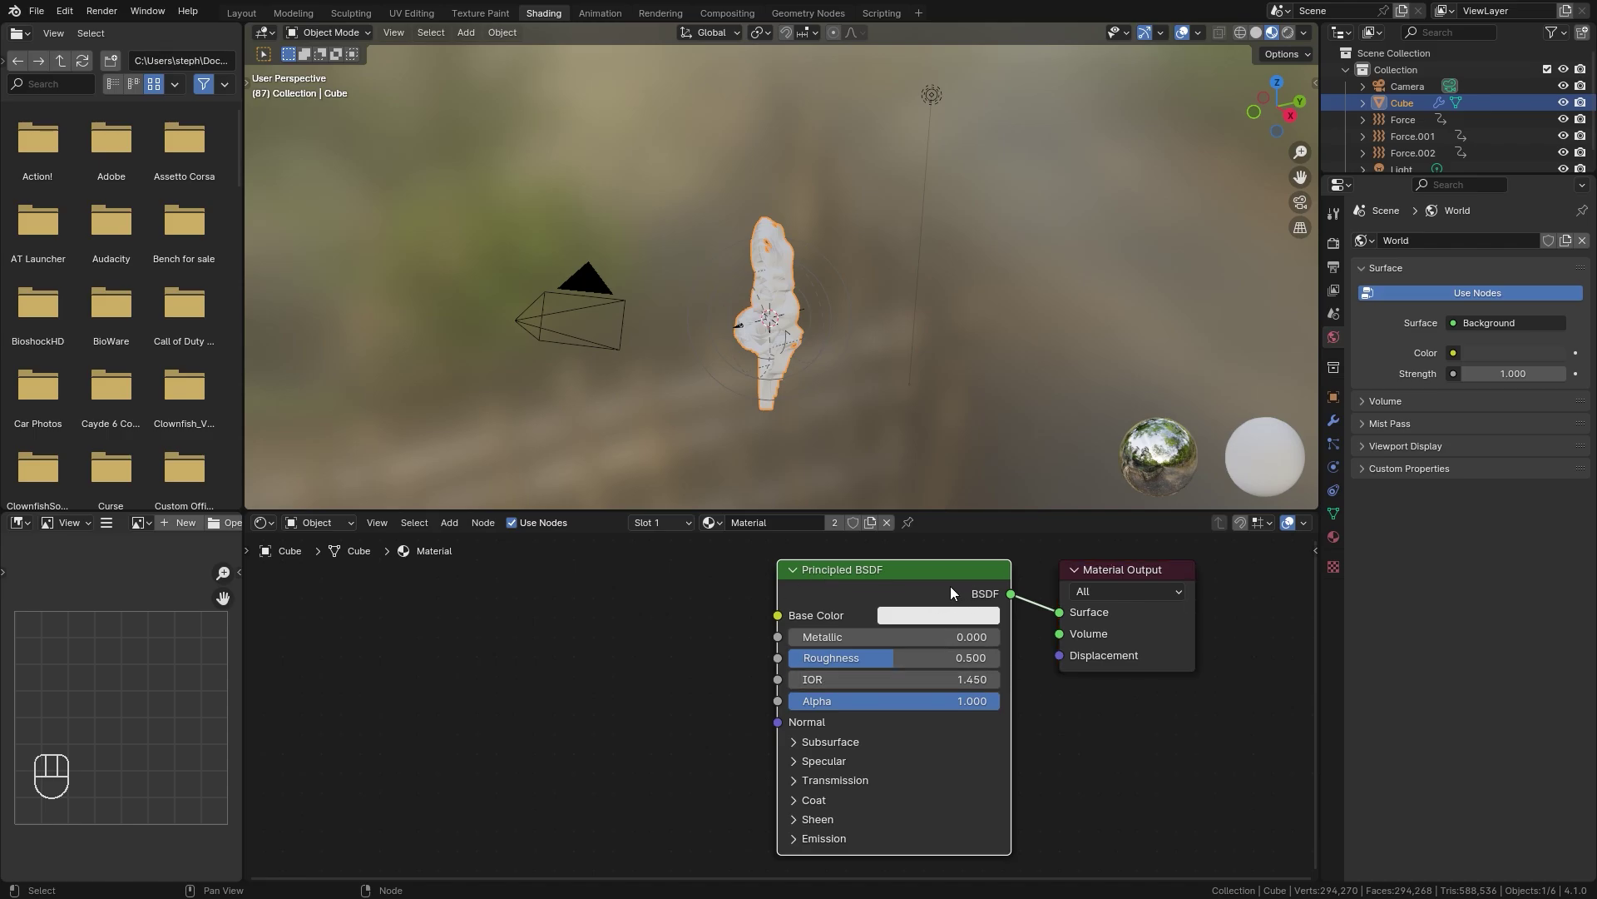
middle_drag(558, 611, 754, 620)
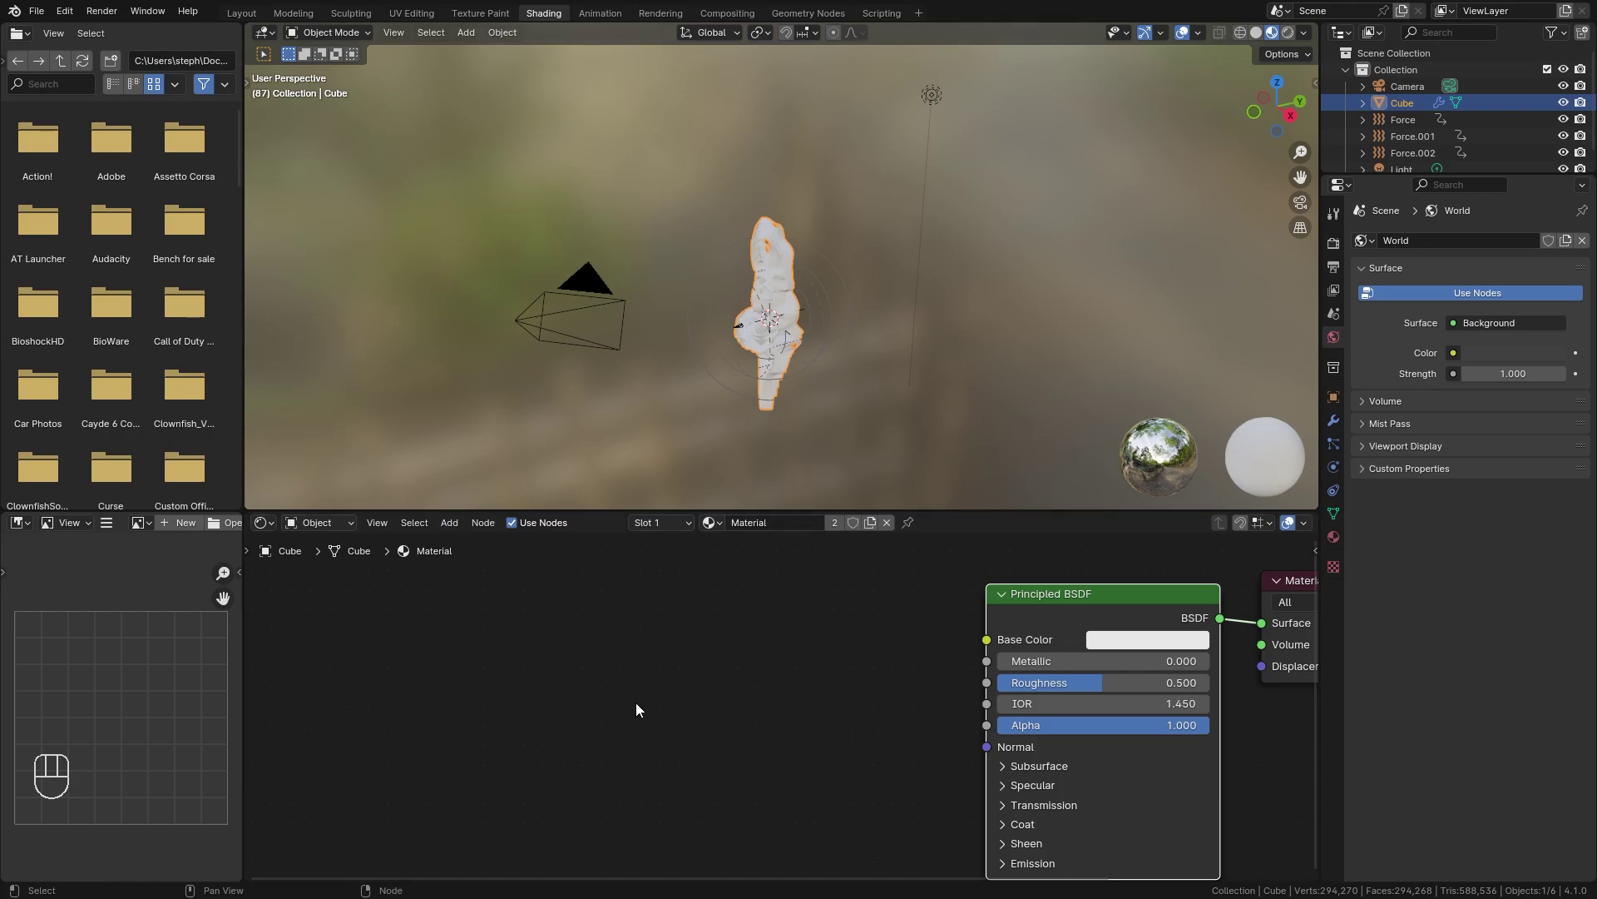
key(shift+a)
mouse_move(513, 682)
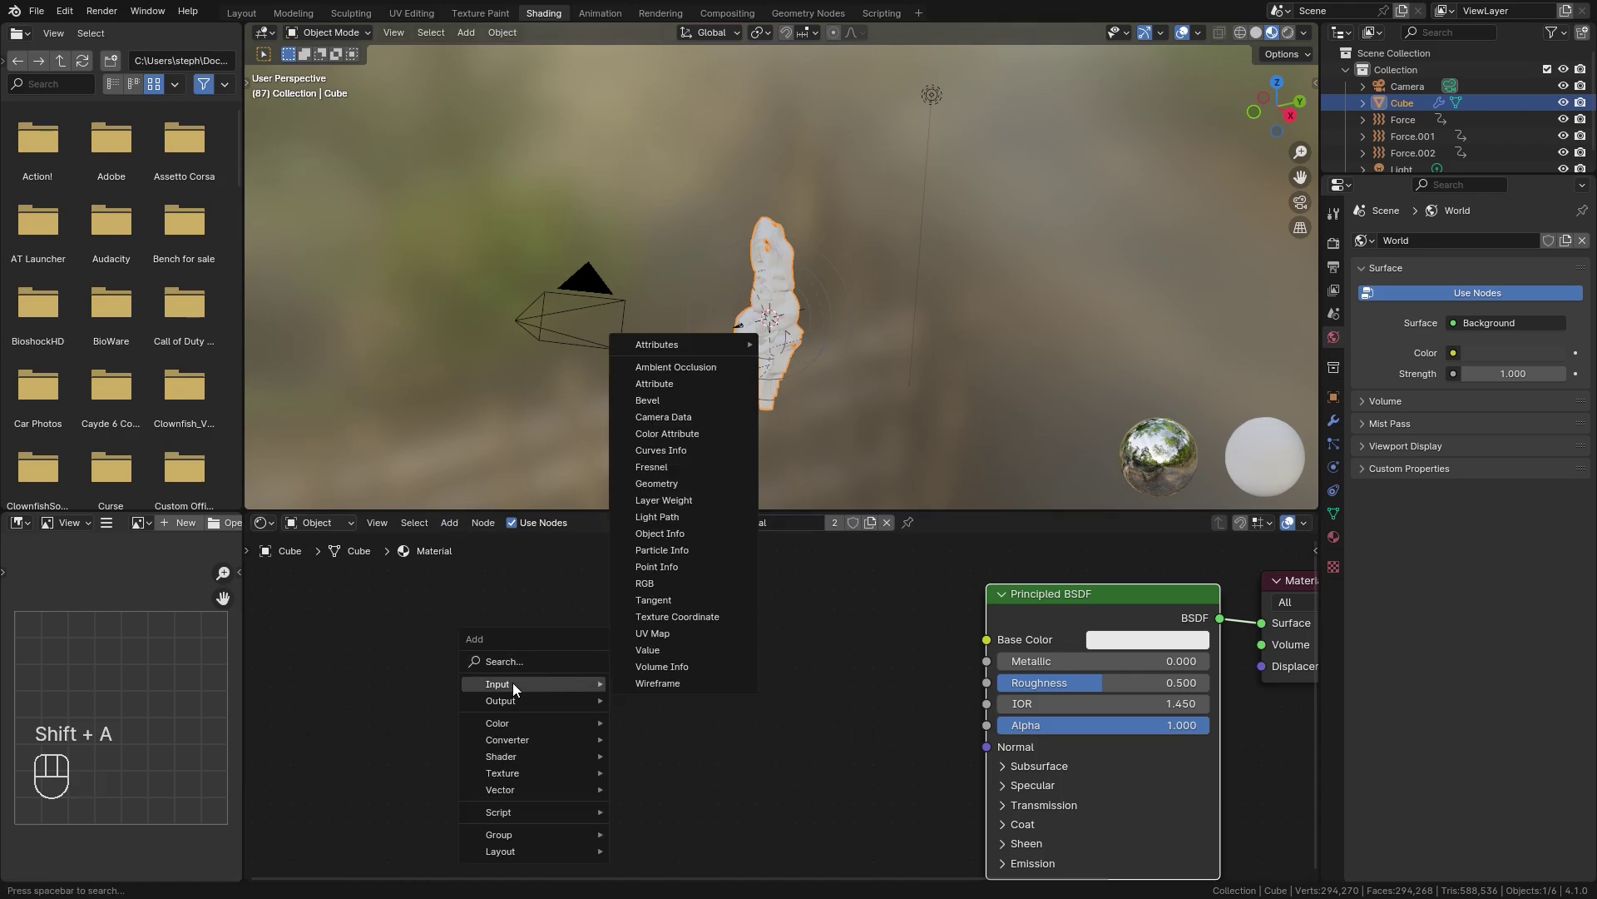
click(657, 384)
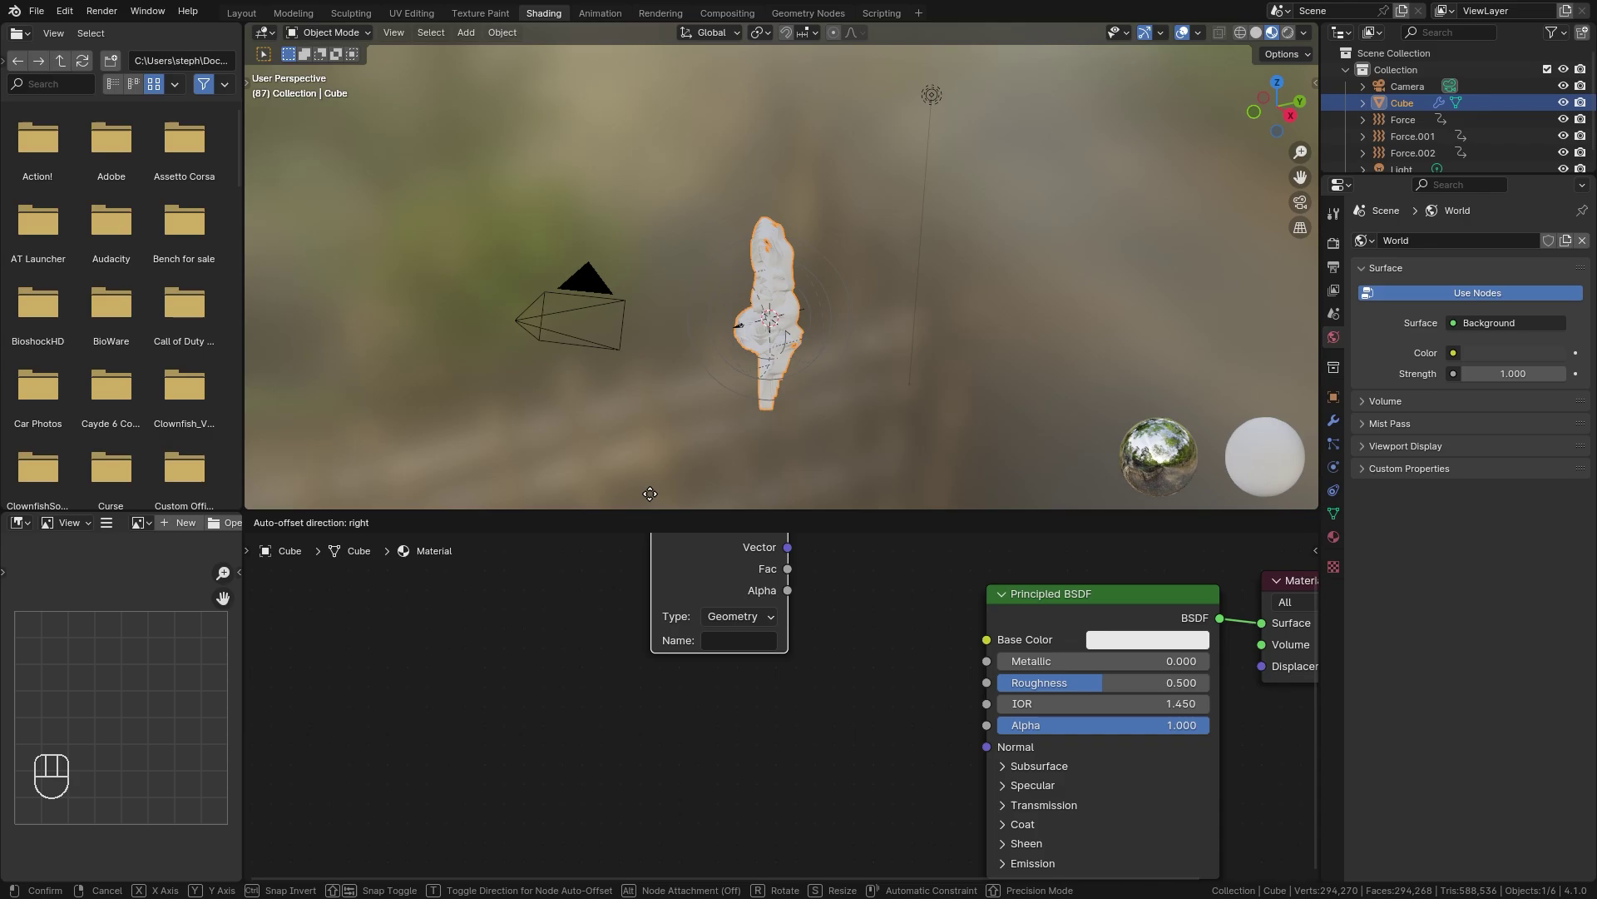
click(374, 597)
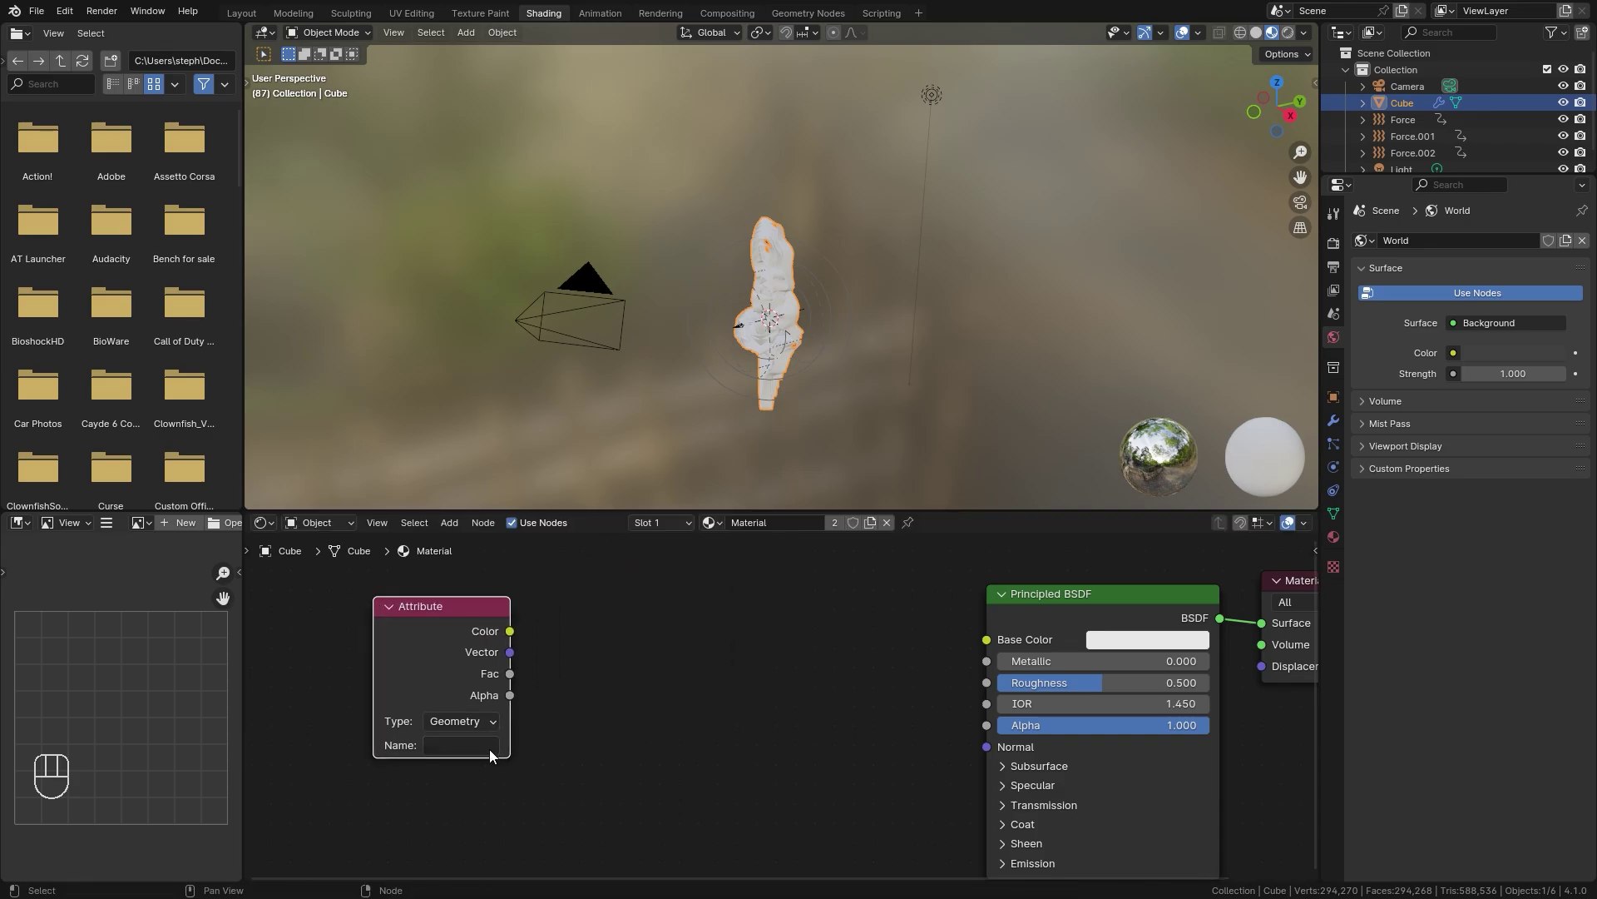
click(1332, 419)
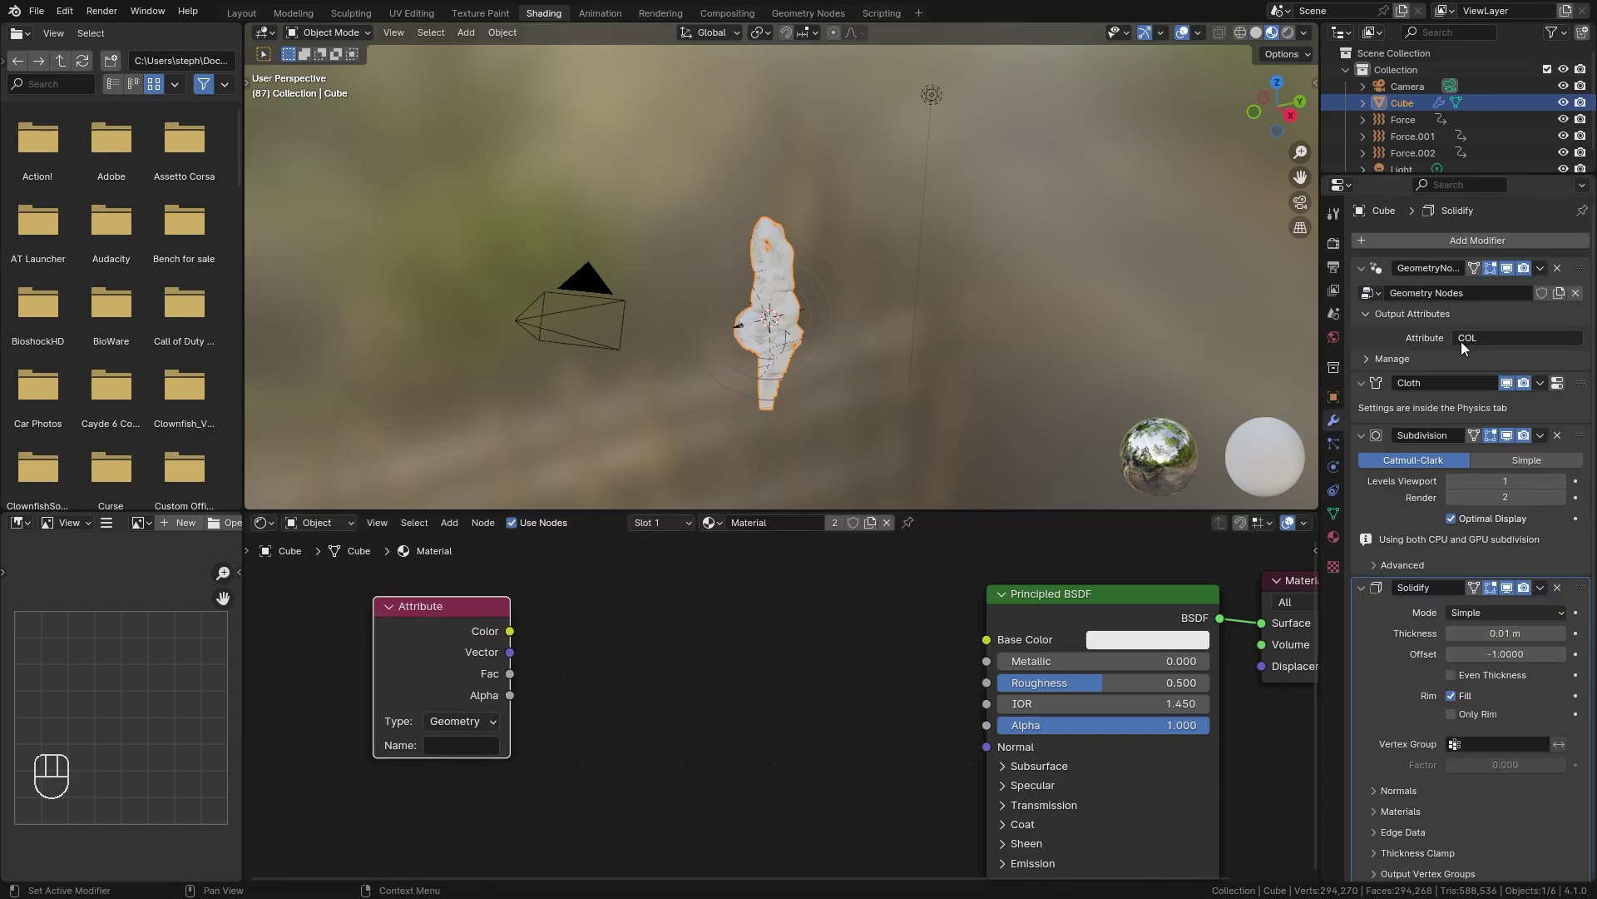
click(469, 747)
text(COL)
key(Return)
Add a Color Ramp fed by the Attribute node's Color and connect its Color to the Principled BSDF's Base Color
key(shift+a)
mouse_move(686, 673)
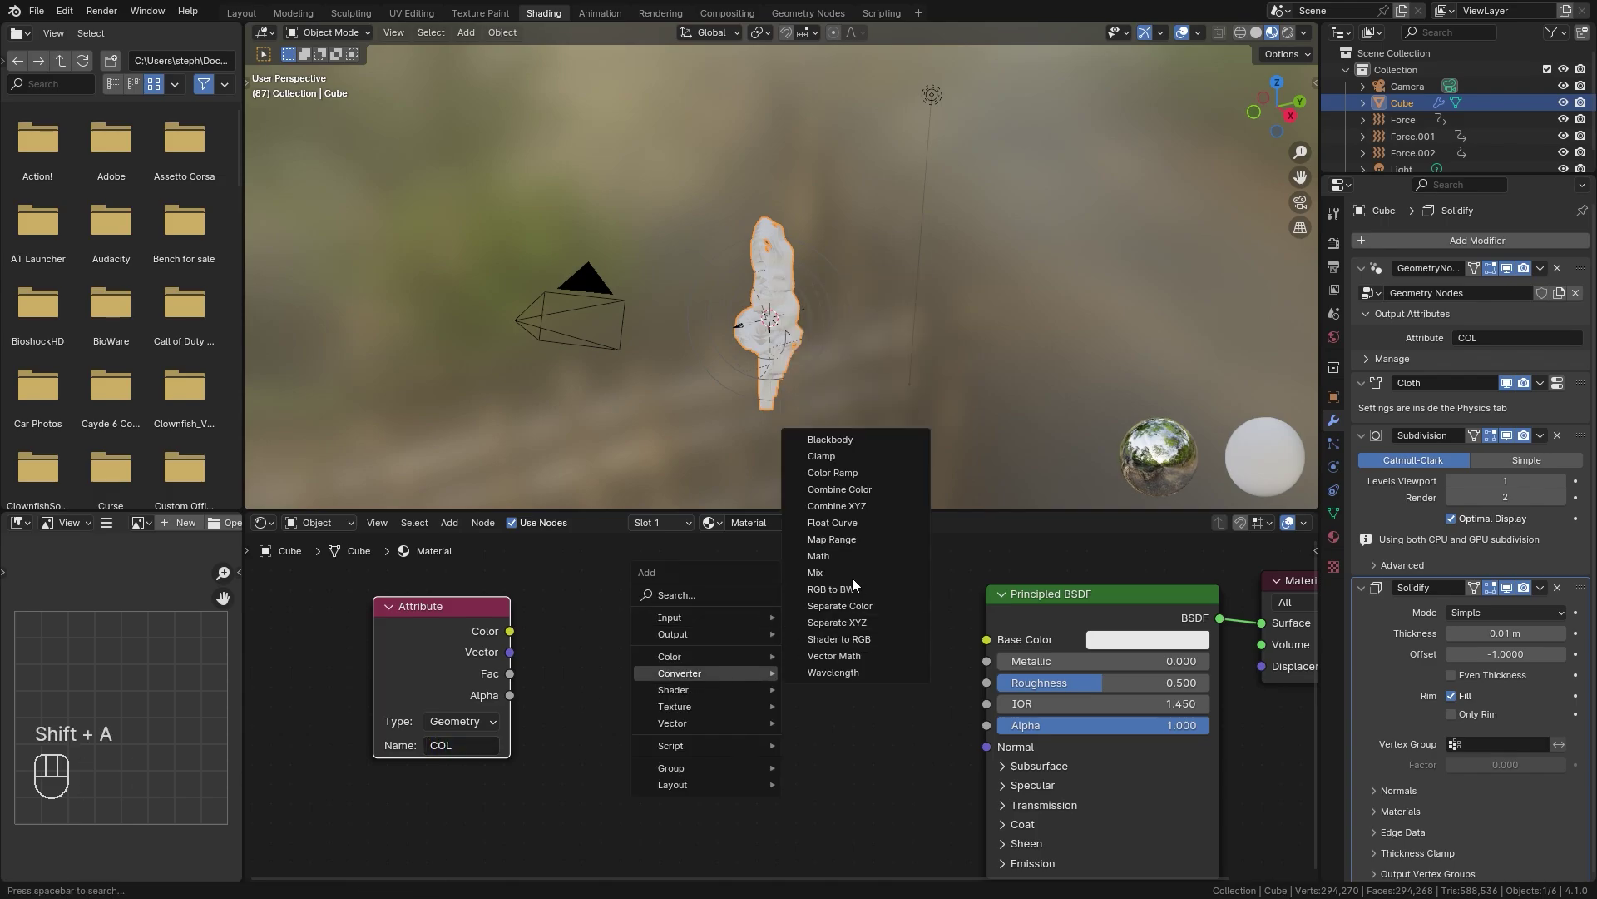
click(832, 471)
click(732, 640)
drag(509, 630, 556, 582)
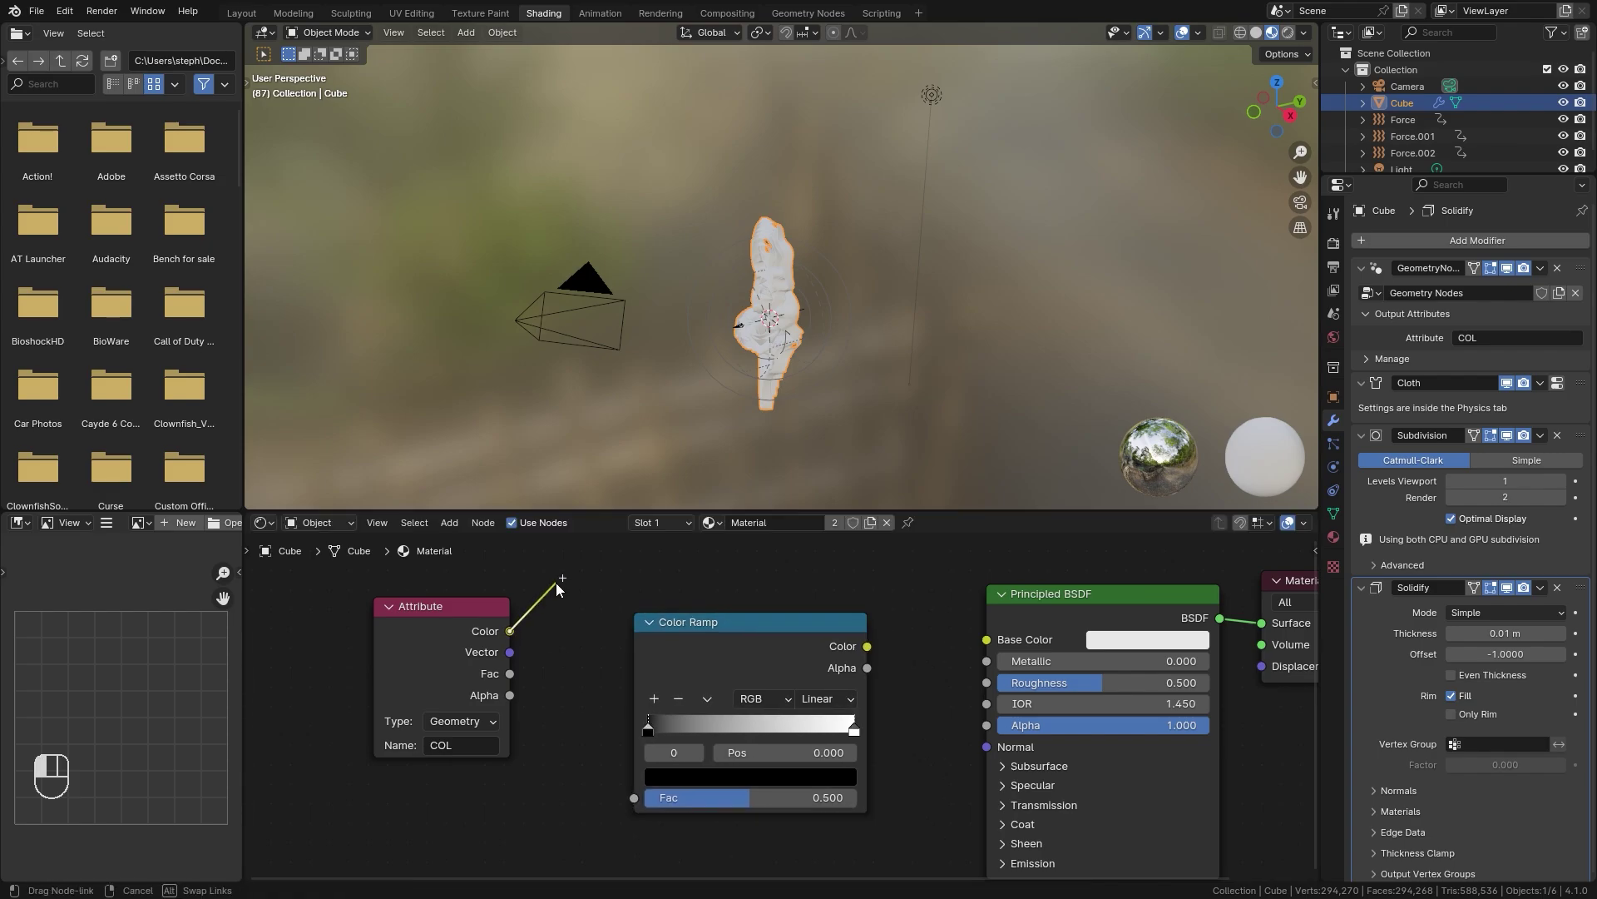
drag(604, 724, 685, 764)
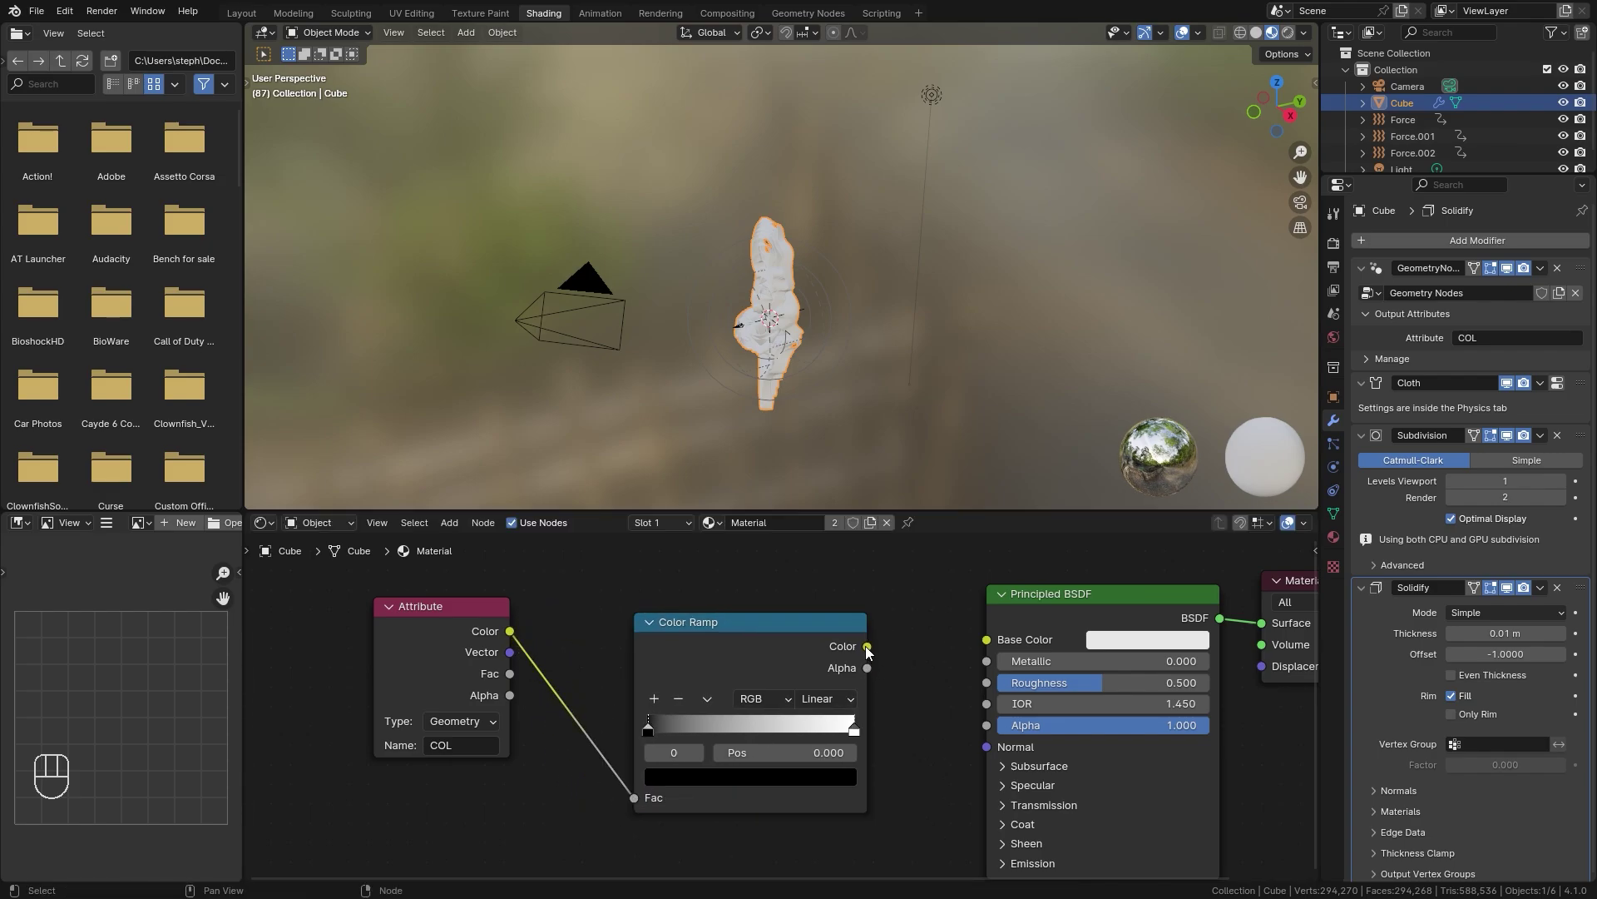
drag(865, 646, 994, 646)
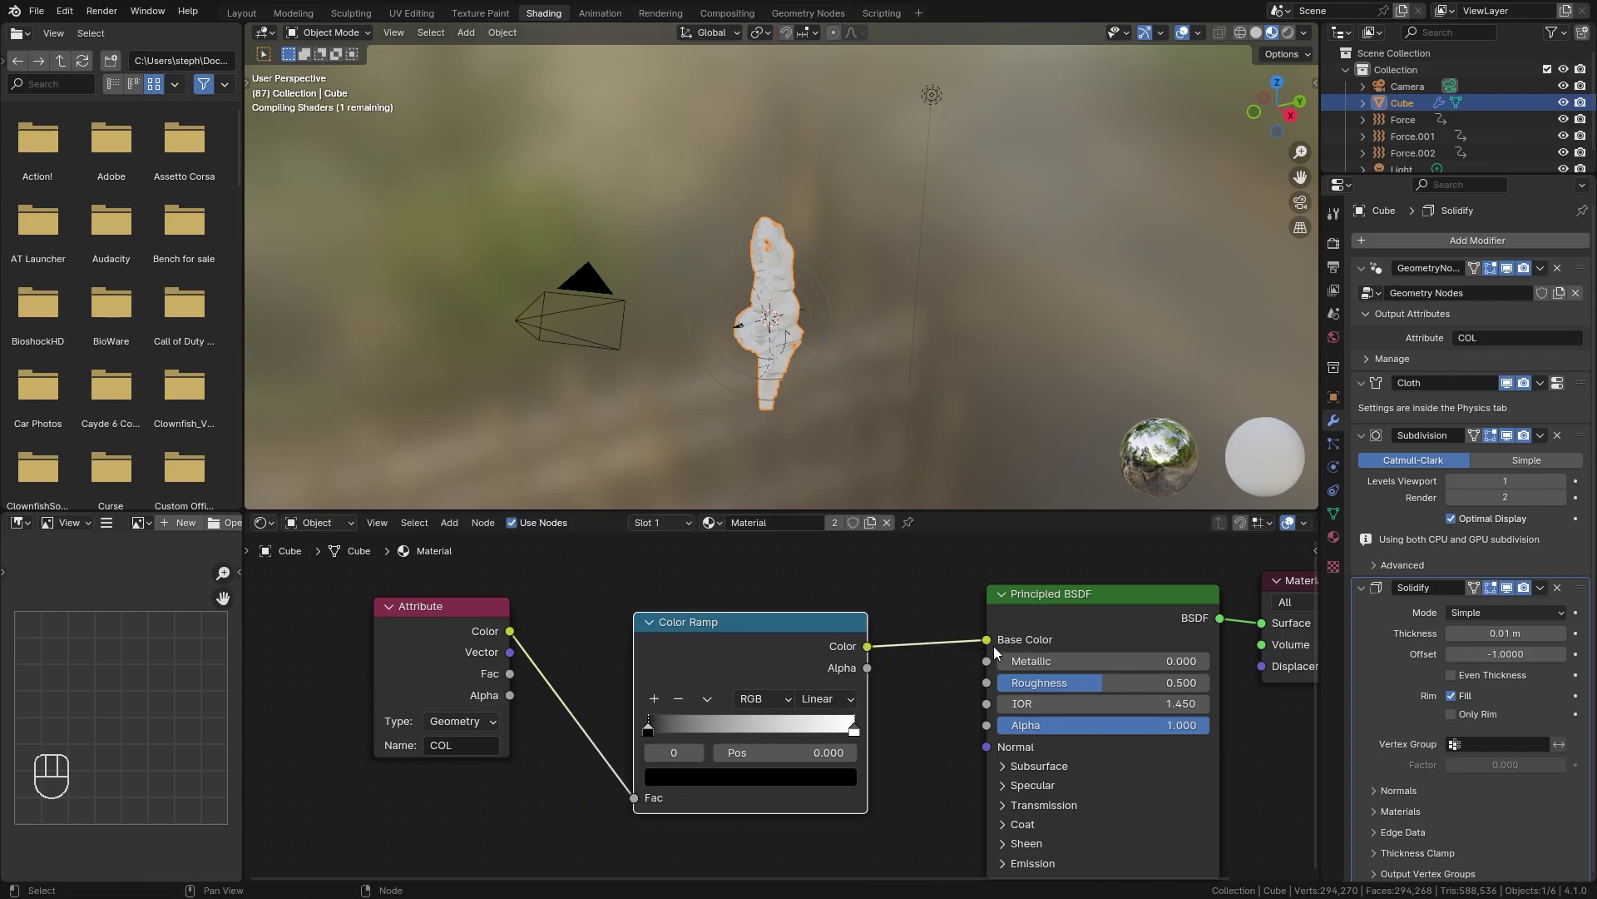
Move the Color Ramp node slightly and change its first stop's colour to a bright blue
middle_drag(604, 351, 810, 231)
scroll(819, 348, up, 4)
scroll(824, 366, up, 2)
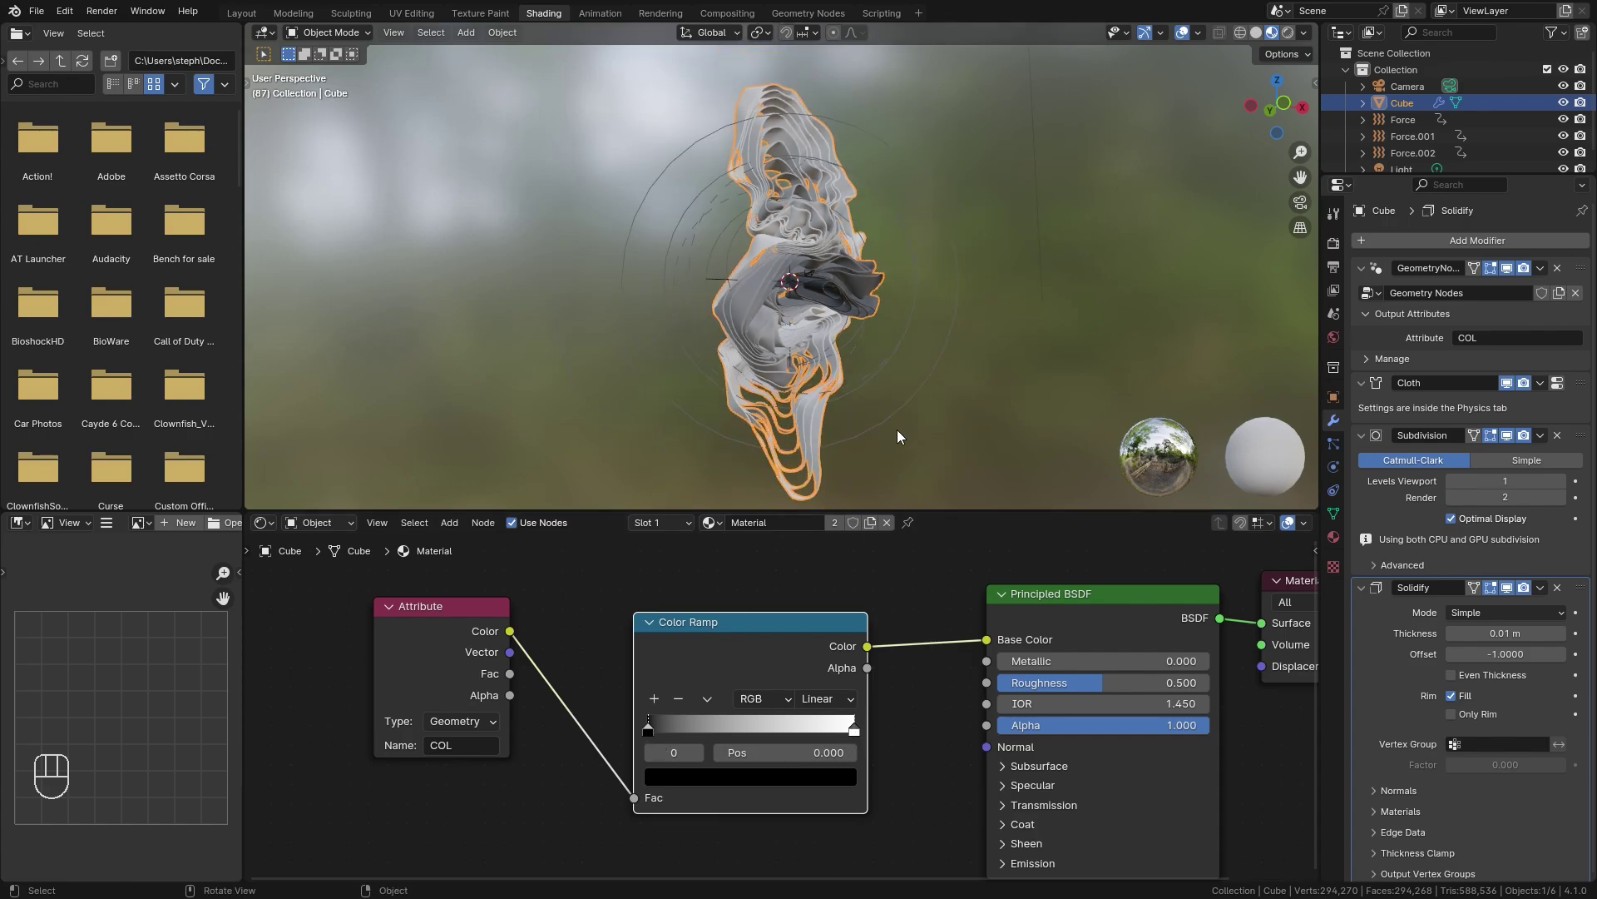
scroll(800, 259, up, 3)
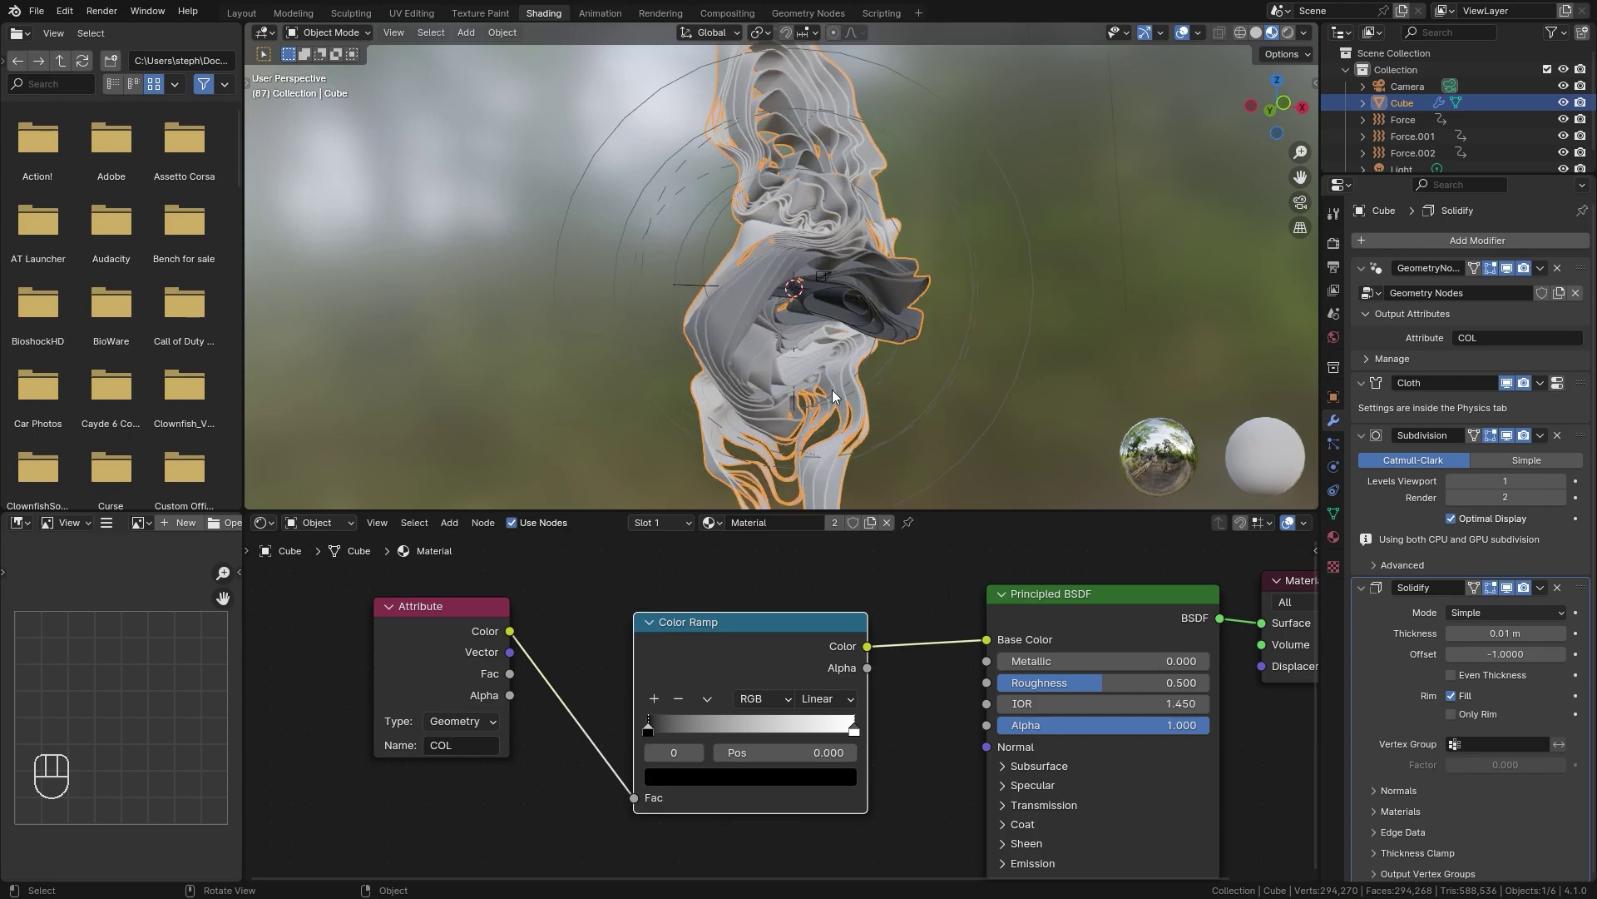
mouse_move(648, 729)
mouse_down()
mouse_move(803, 728)
mouse_move(645, 726)
mouse_up()
drag(723, 651, 713, 633)
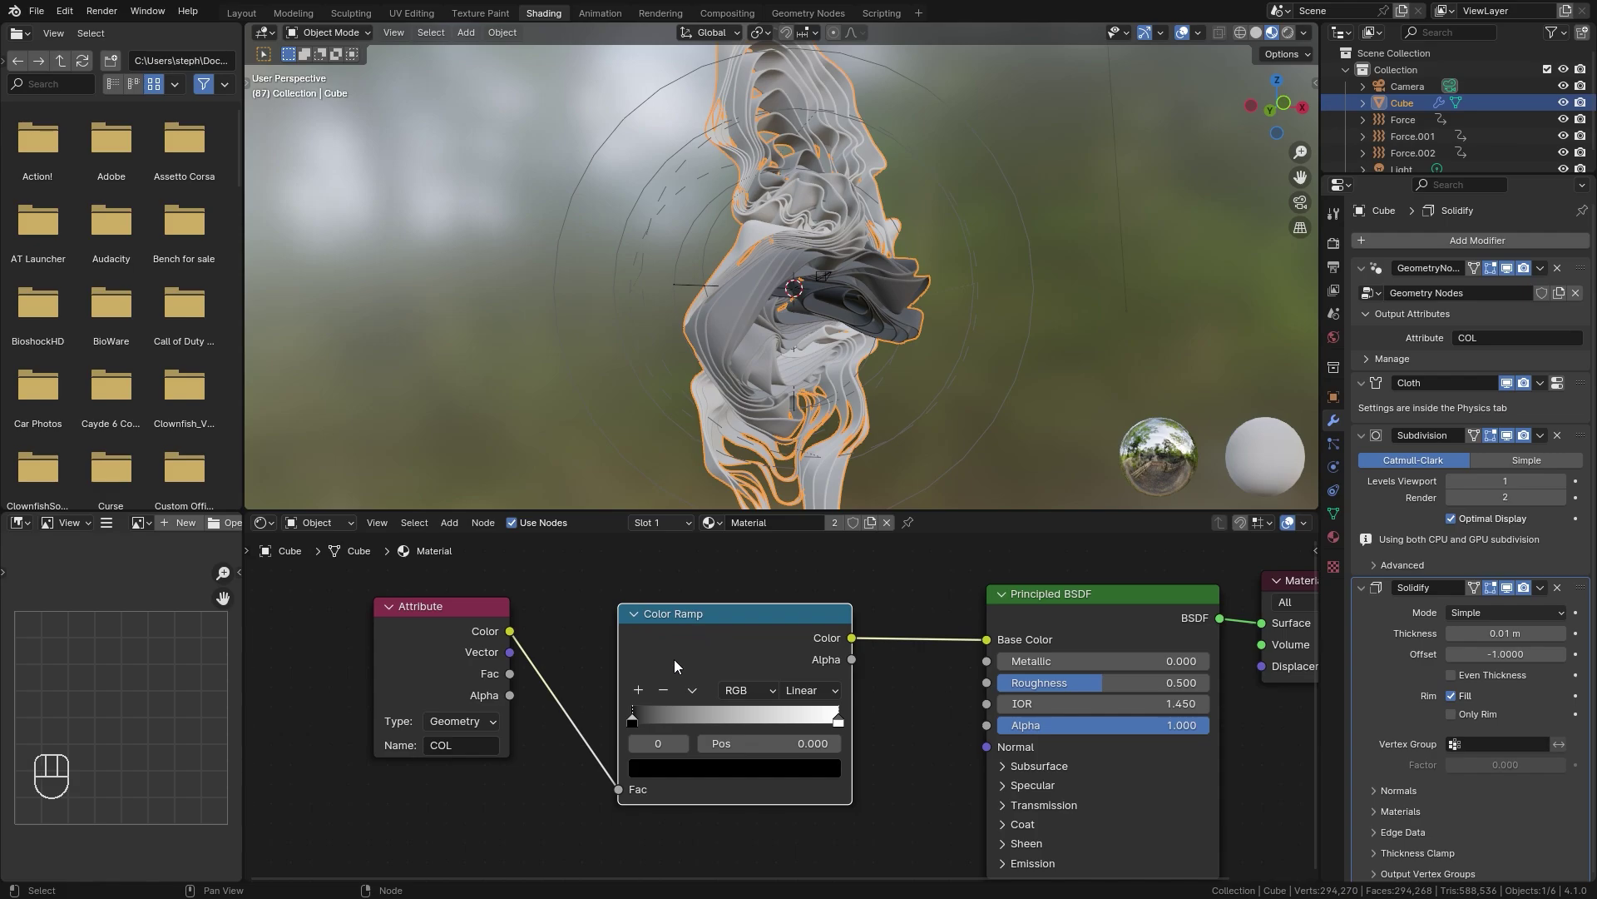
click(678, 775)
click(684, 775)
scroll(800, 516, up, 10)
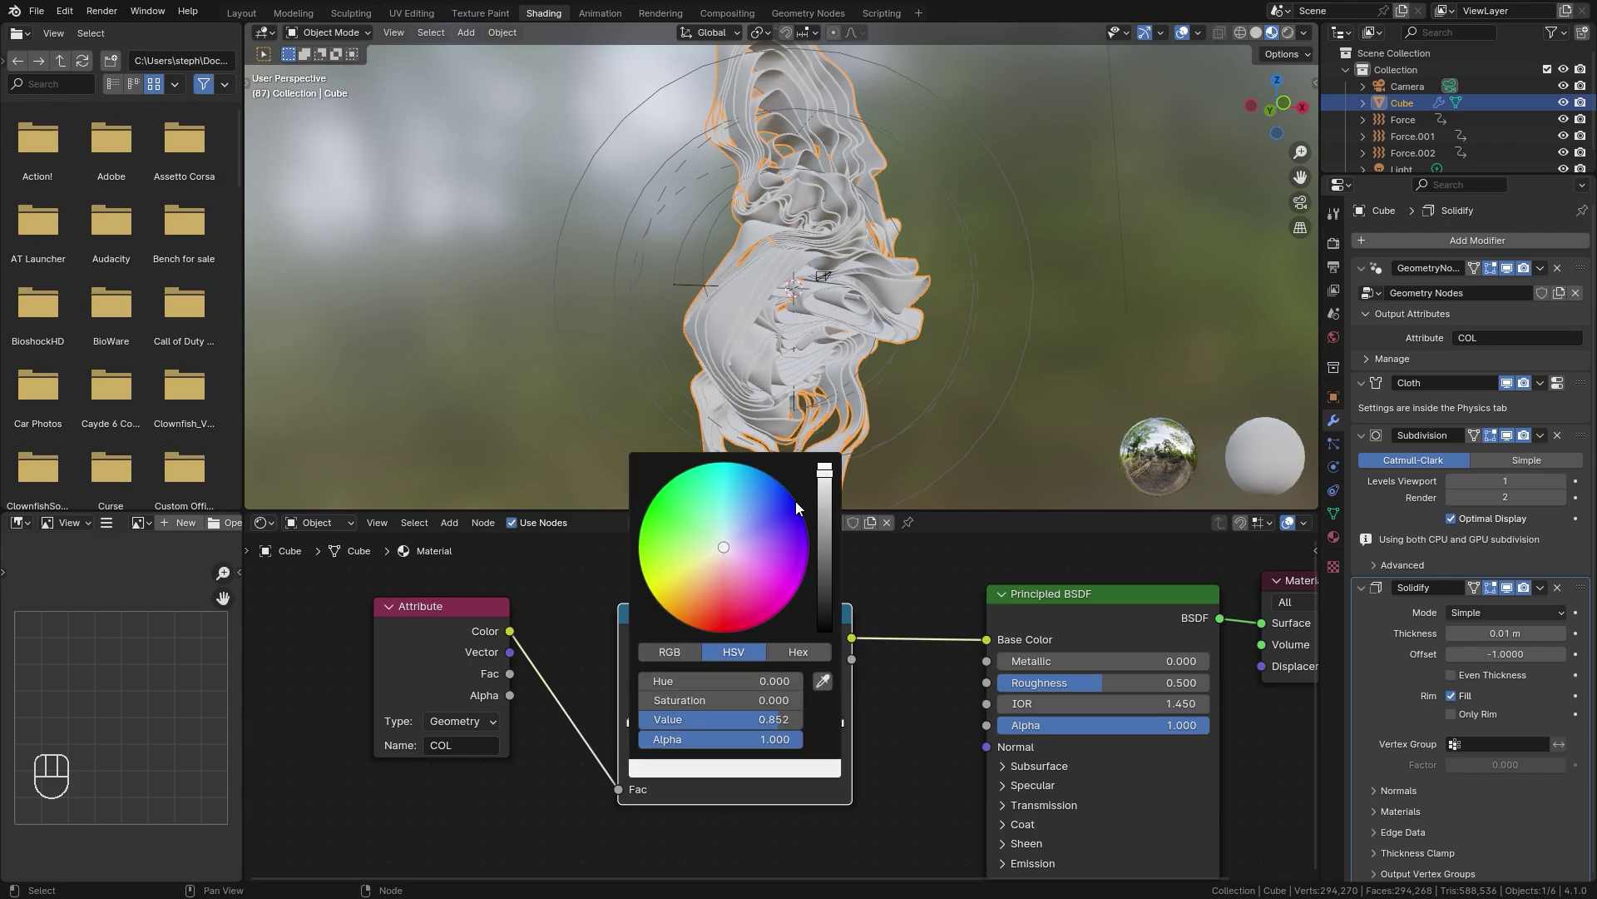
drag(796, 507, 774, 505)
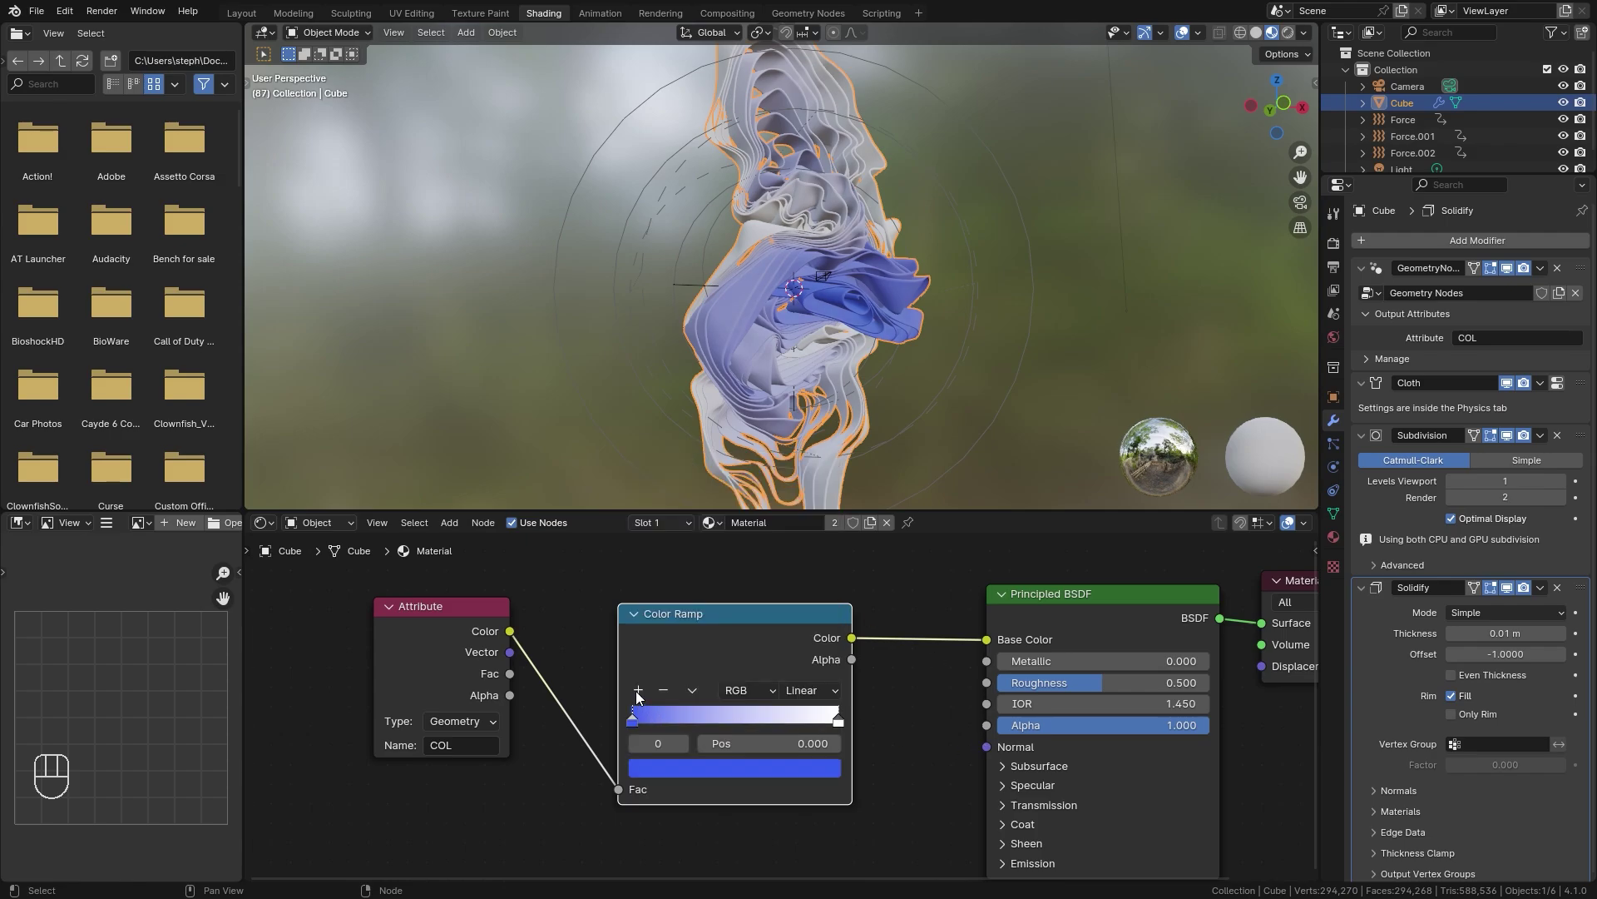
Add a middle stop to the Color Ramp at position 0.455 and colour it a deep blue-violet
click(638, 690)
click(739, 766)
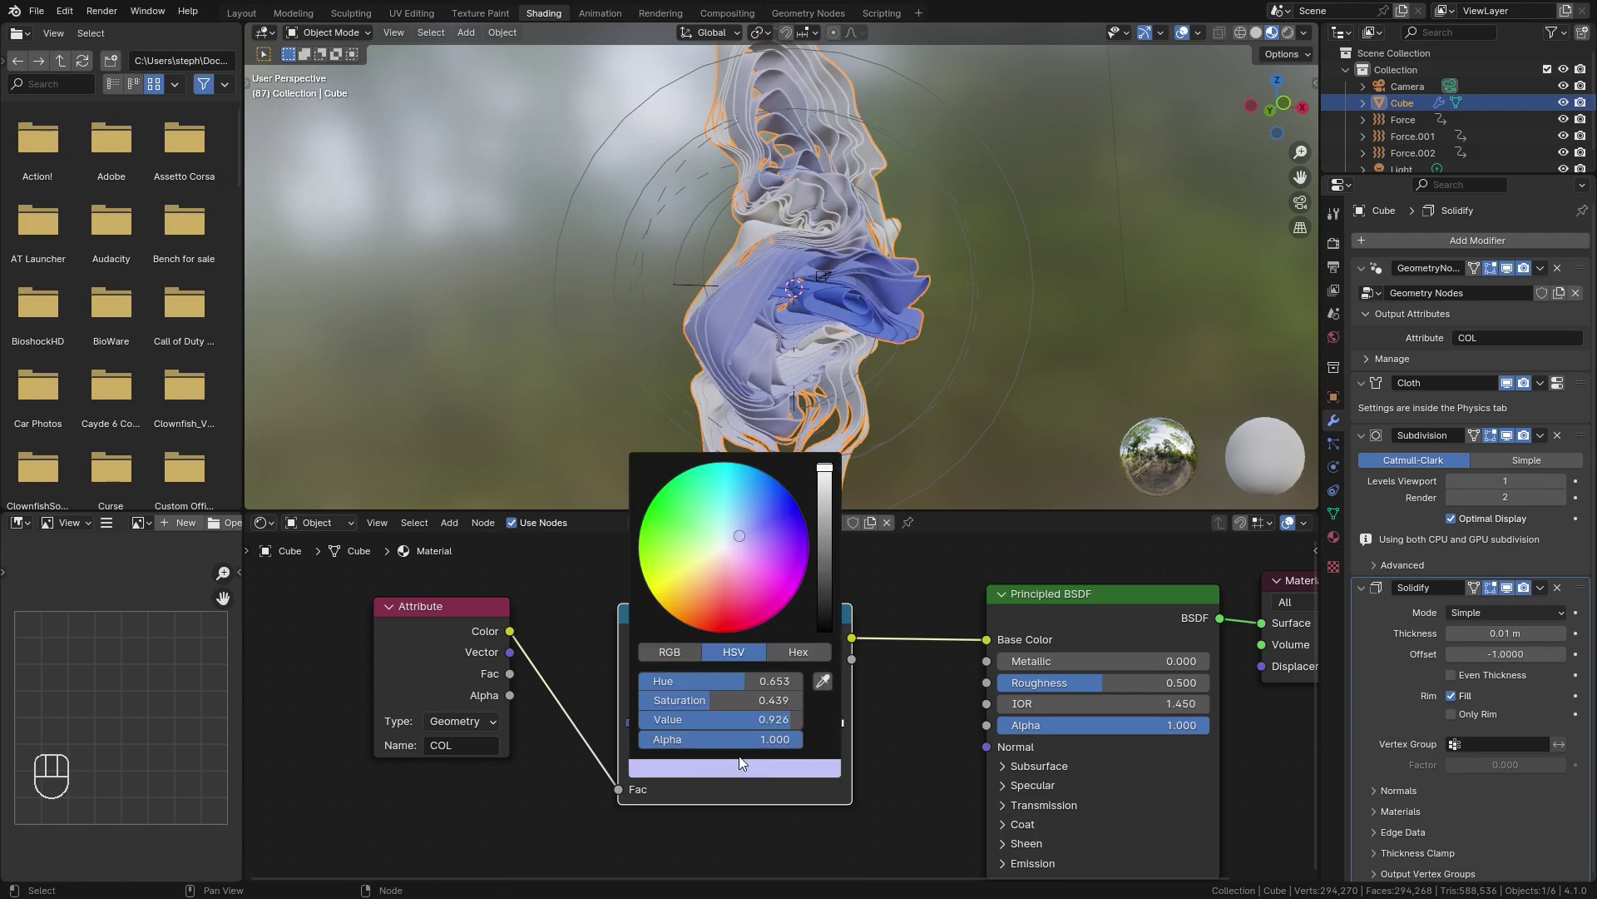
drag(752, 523, 822, 524)
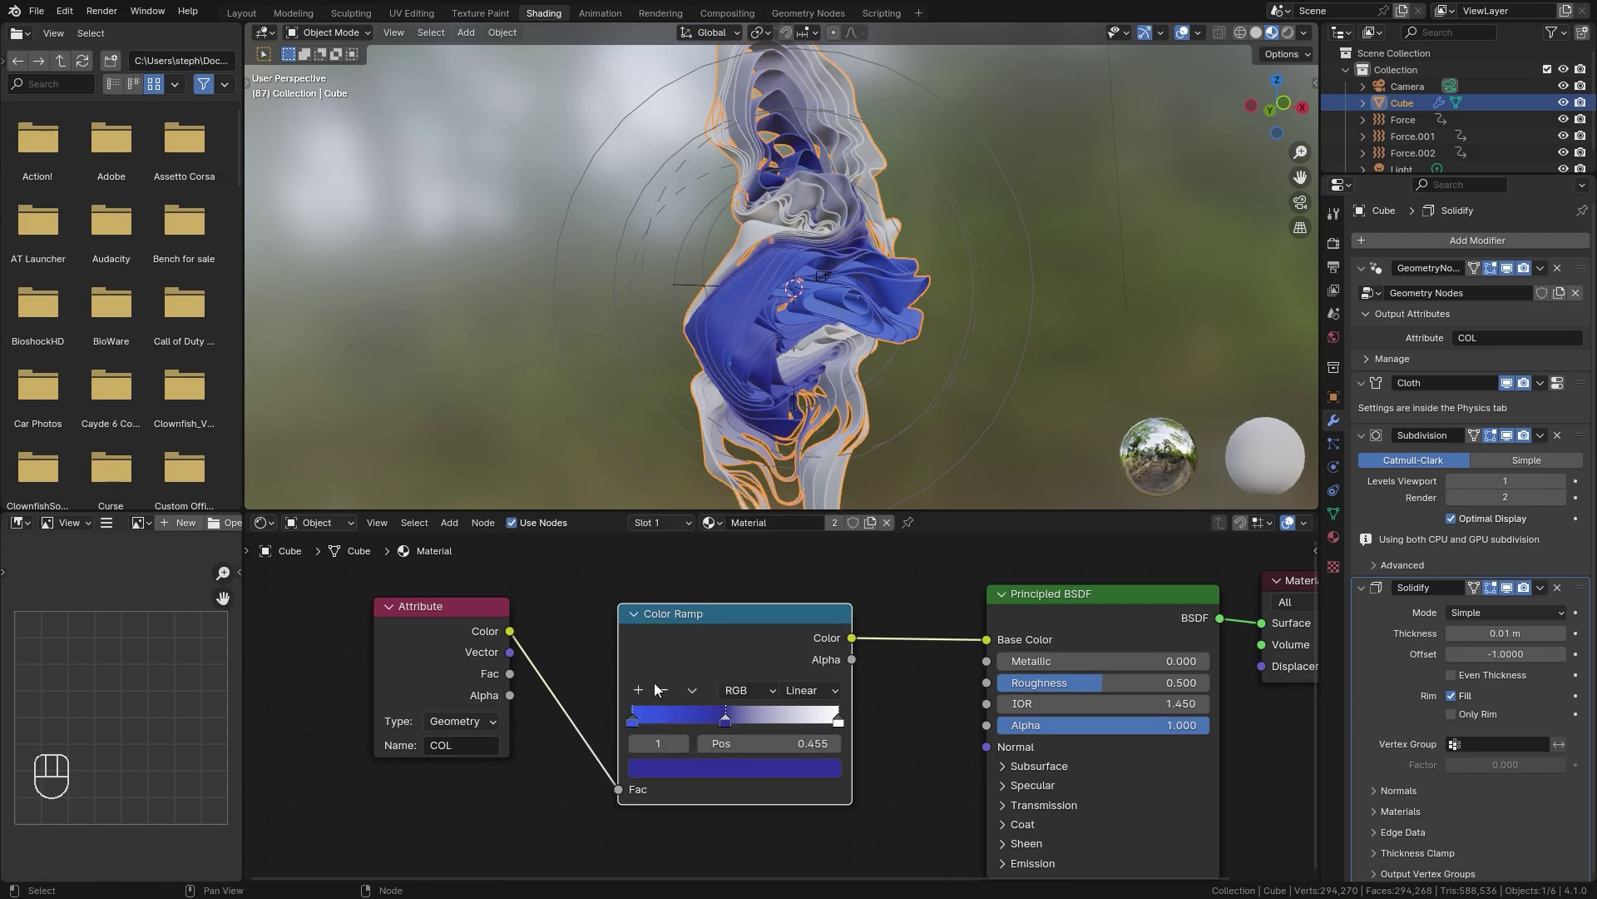
Add another Color Ramp stop, place it at about position 0.791 and colour it light sky blue
click(639, 691)
drag(679, 721, 796, 721)
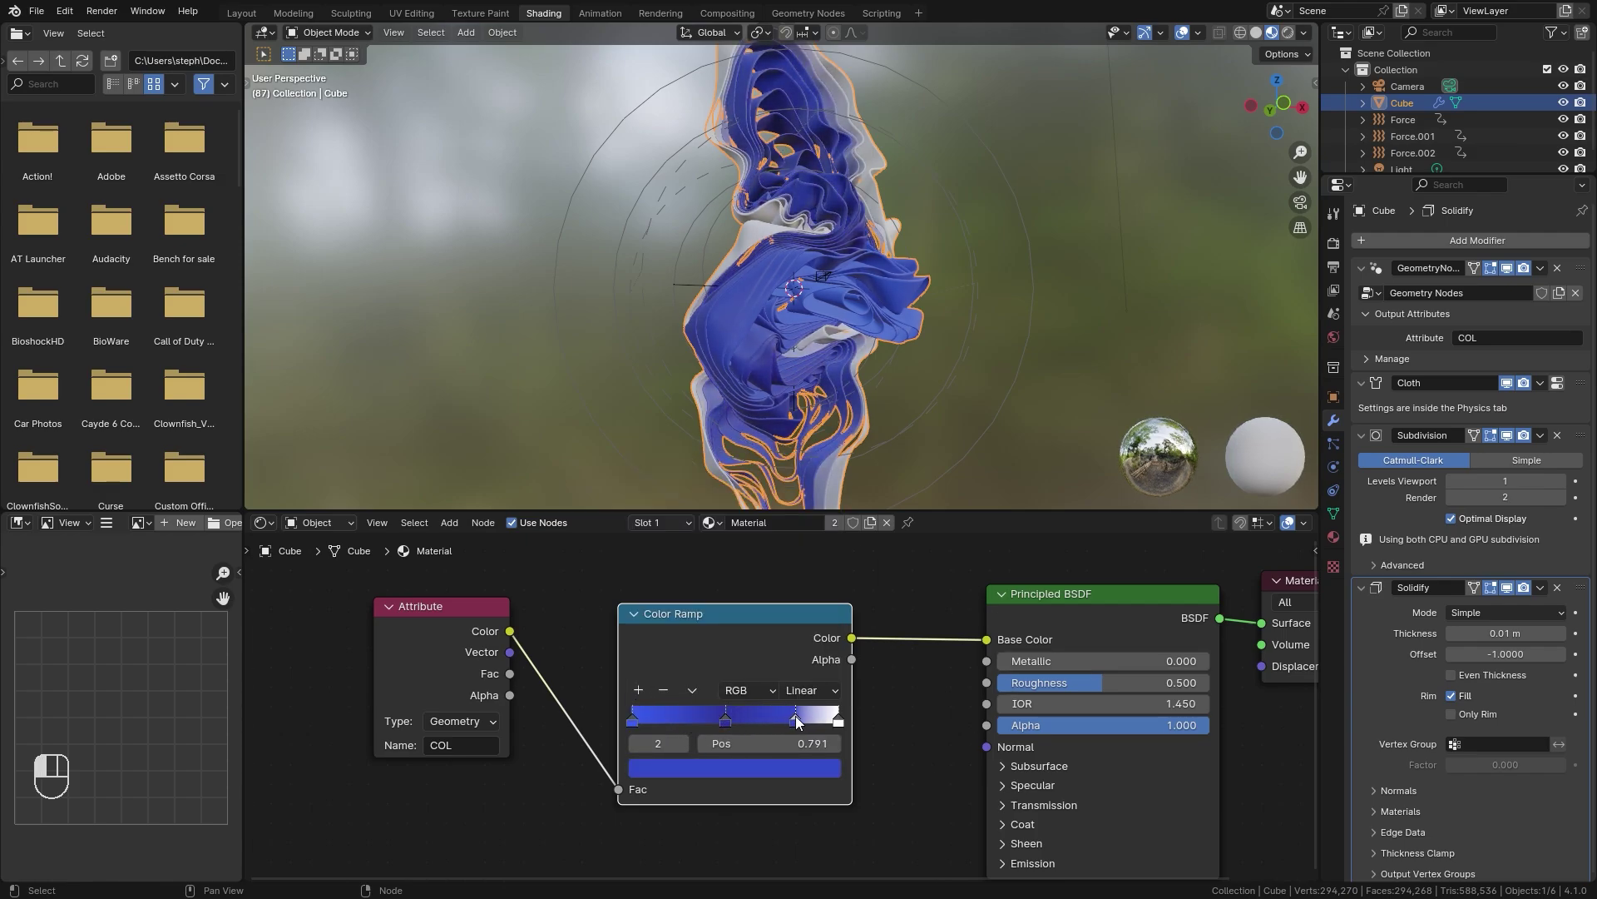
click(792, 769)
drag(758, 523, 824, 471)
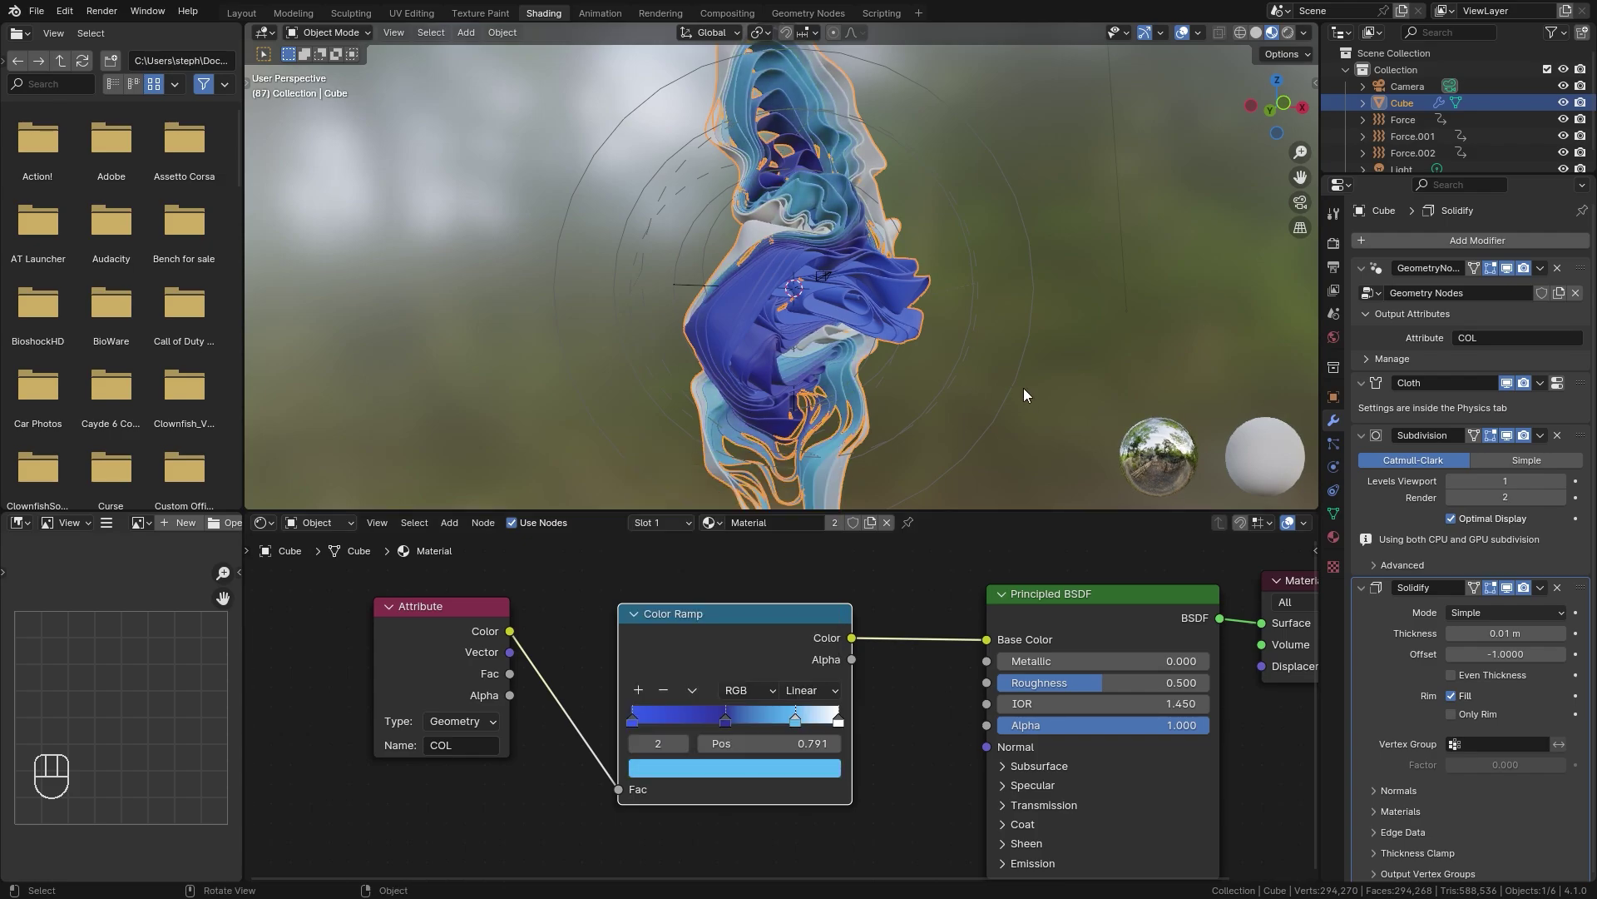
Recolour the last stop of the Color Ramp to a dark navy blue
middle_drag(762, 338, 823, 354)
click(838, 721)
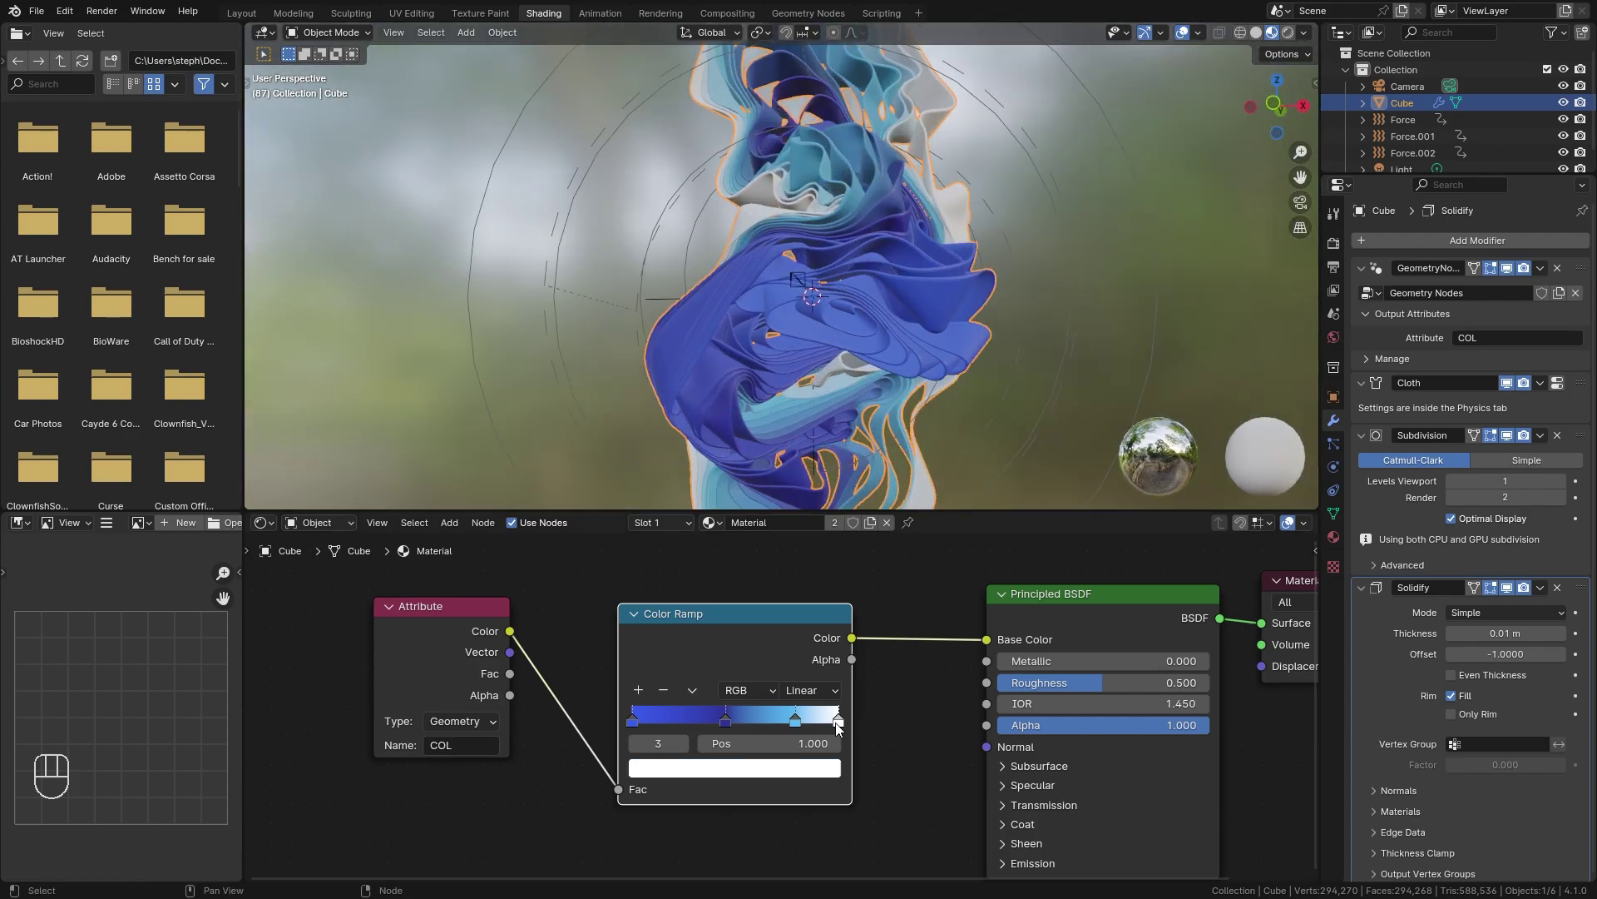
click(824, 766)
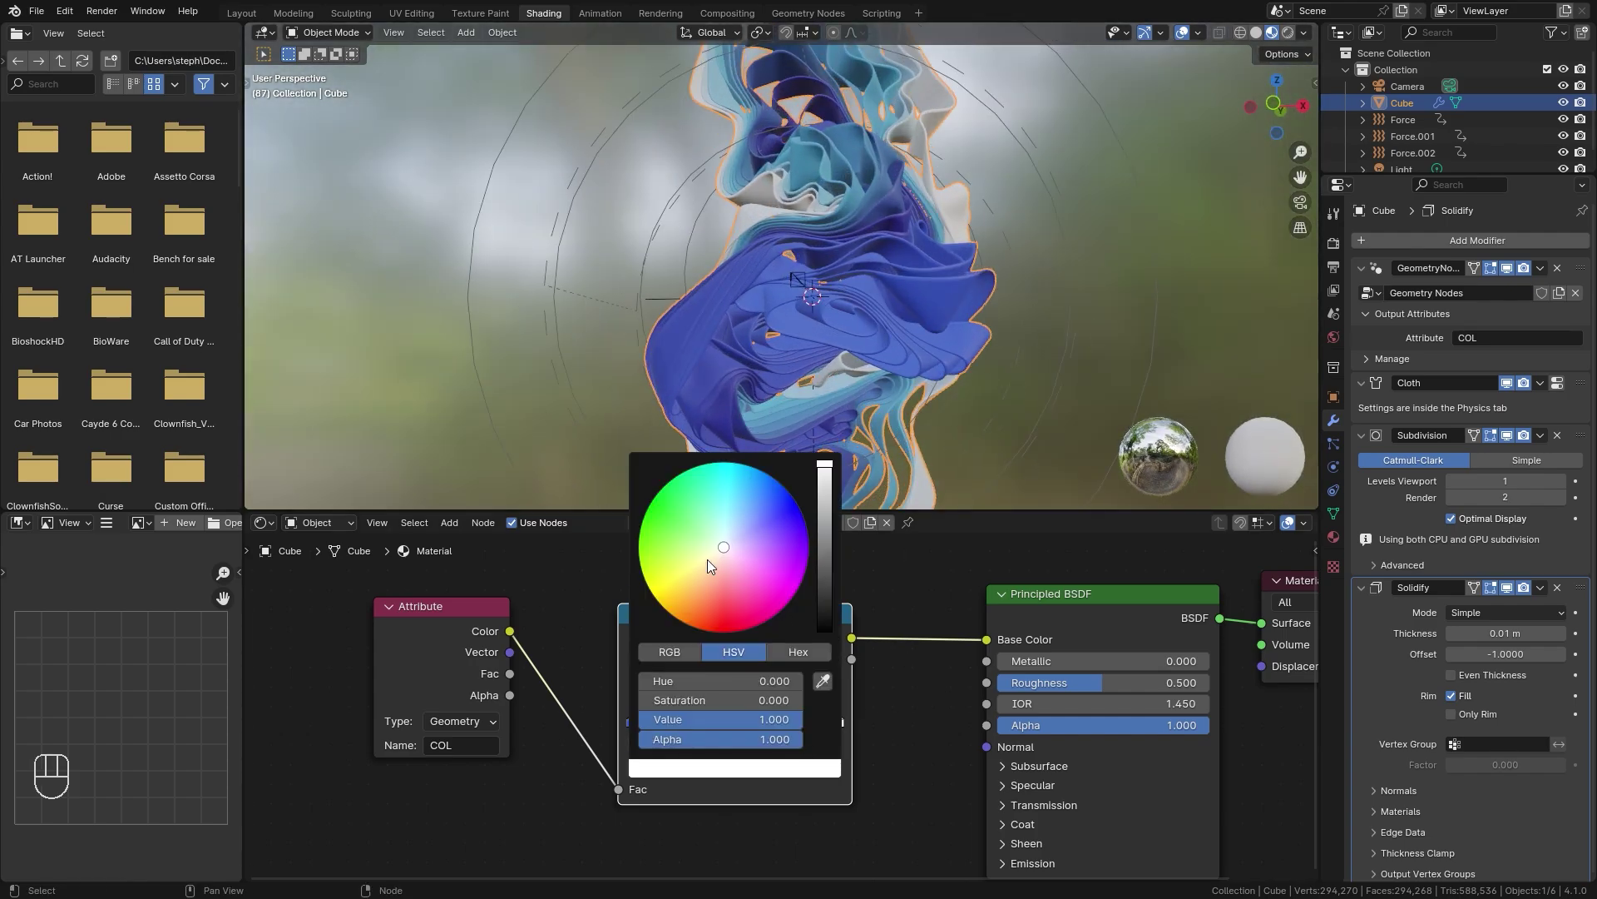
click(748, 506)
drag(825, 538, 825, 589)
drag(762, 501, 774, 496)
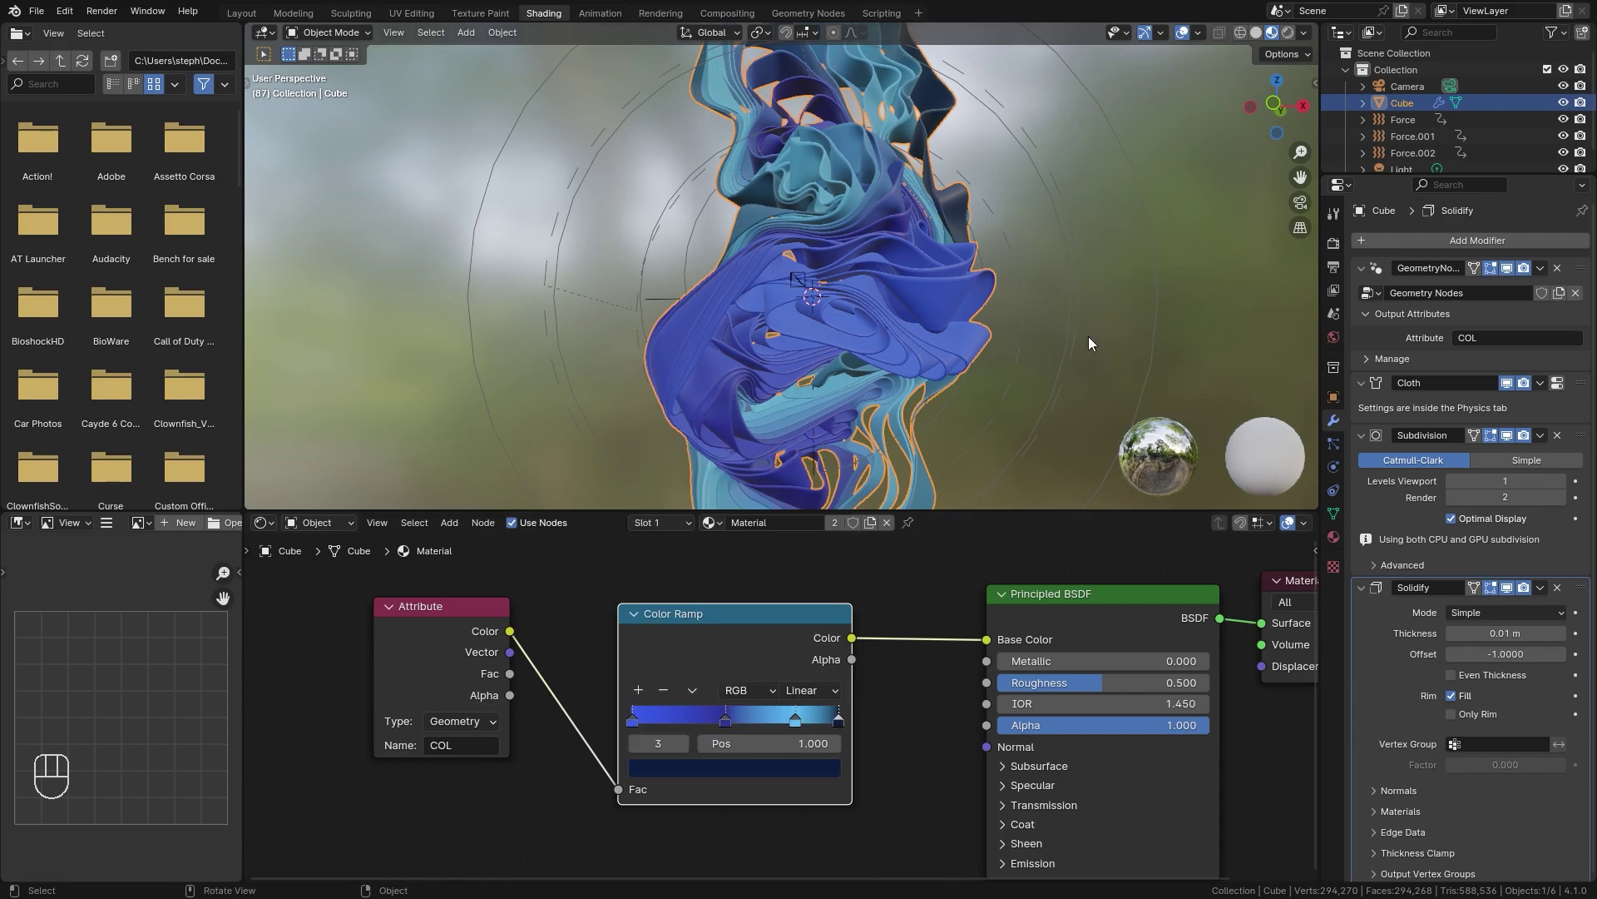
middle_drag(1090, 343, 923, 396)
Set the Principled BSDF's Roughness to 0.1 and Metallic to 0.4, and move it and Material Output farther from the Color Ramp
middle_drag(1231, 711, 934, 724)
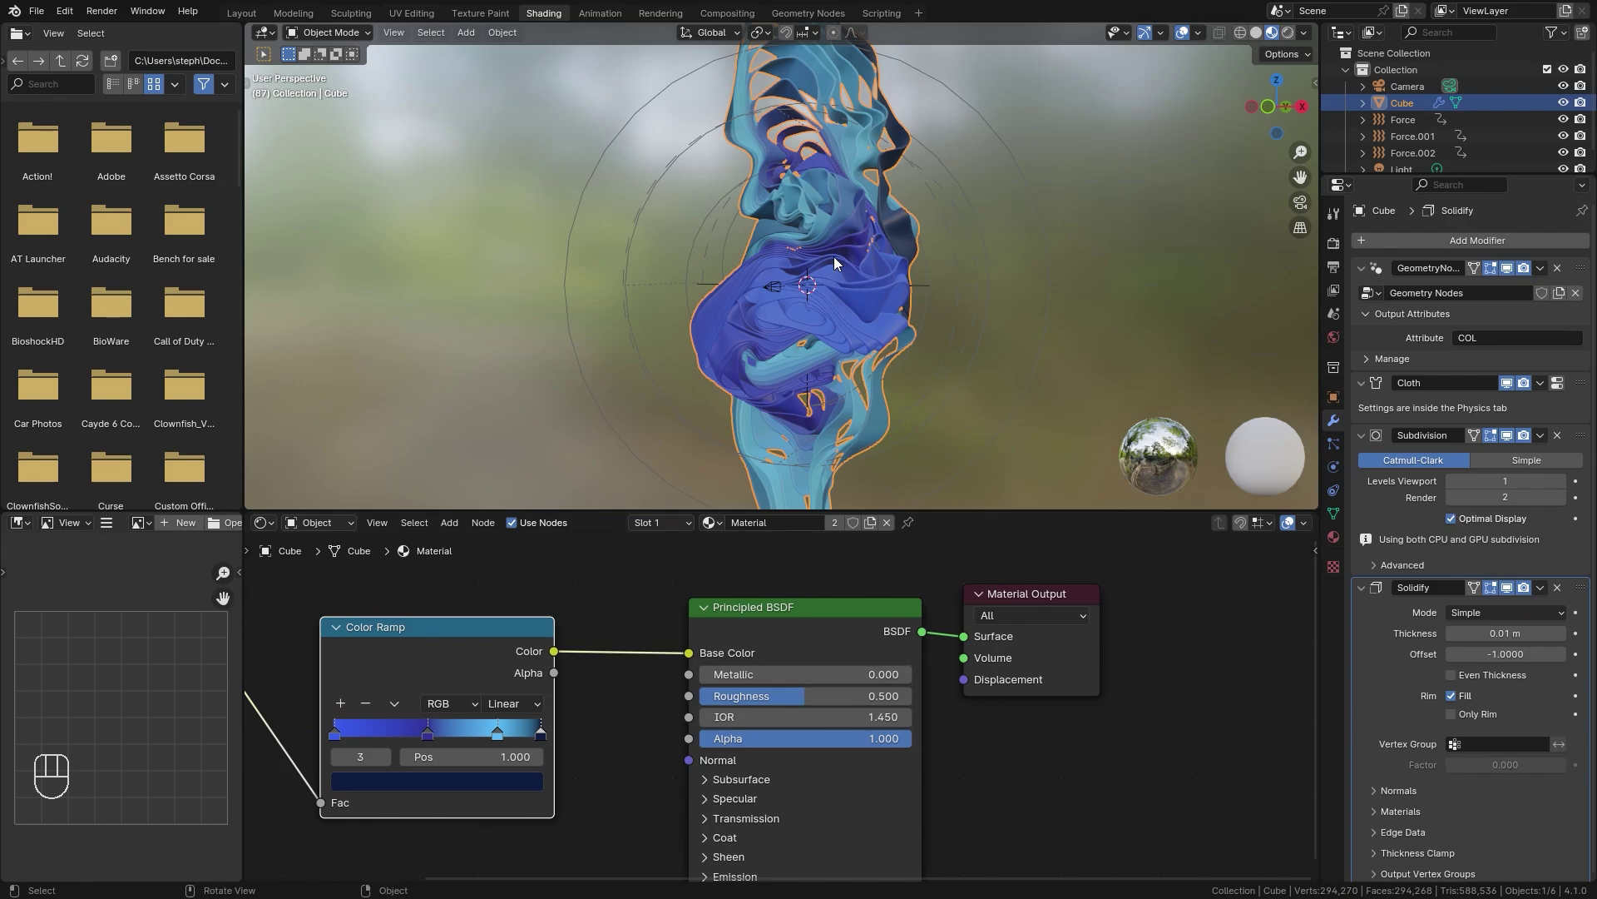
scroll(836, 275, up, 2)
drag(842, 702, 778, 703)
middle_drag(766, 258, 857, 249)
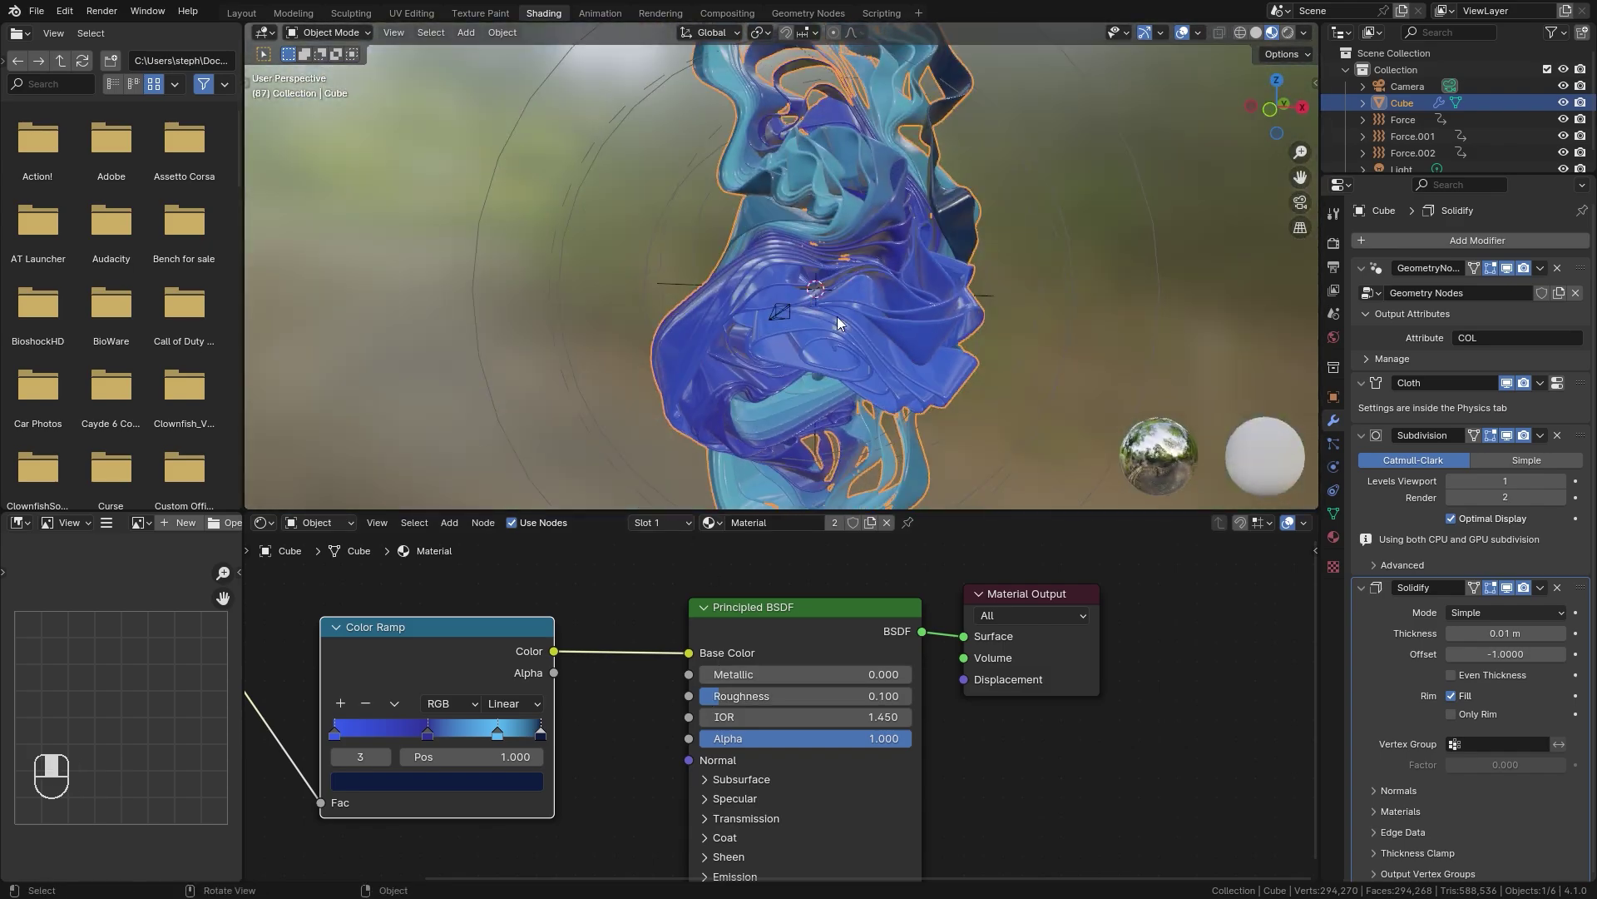
mouse_move(739, 674)
mouse_down()
mouse_move(908, 674)
mouse_move(886, 674)
mouse_up()
middle_drag(741, 283, 898, 499)
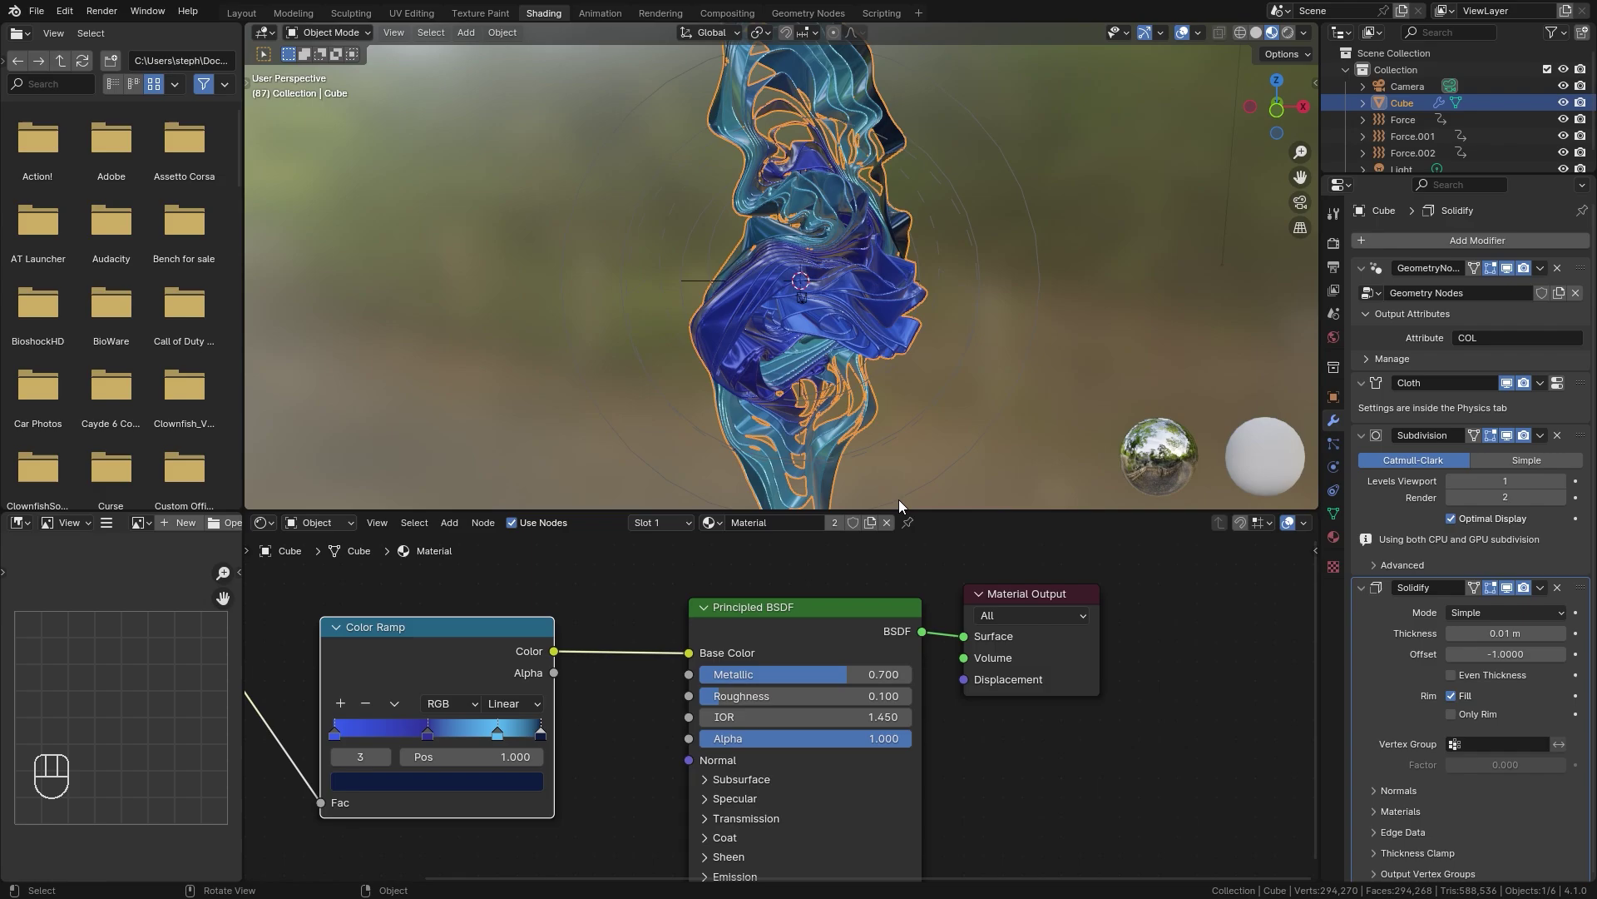
drag(887, 562, 1153, 592)
ctrl+drag(1023, 673, 961, 673)
Expand the Emission section of the Principled BSDF node
scroll(764, 777, down, 2)
scroll(764, 778, up, 1)
middle_drag(764, 777, 946, 689)
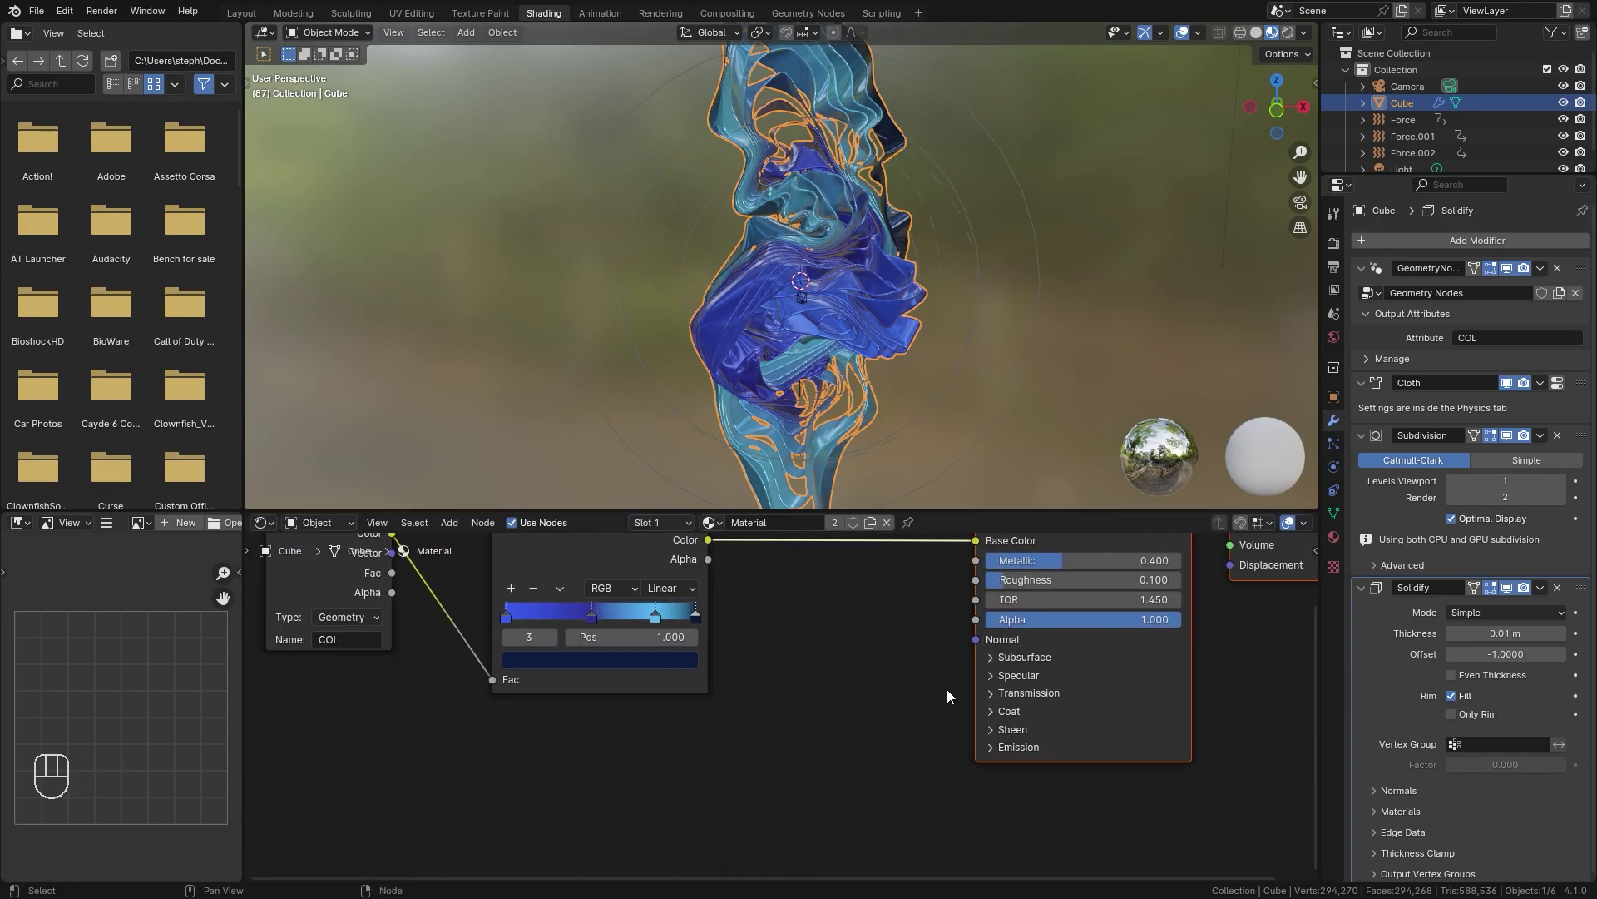
click(1012, 749)
Duplicate the Color Ramp, place the copy below the original, and connect the Attribute node's Color to its Fac
middle_drag(628, 546, 741, 649)
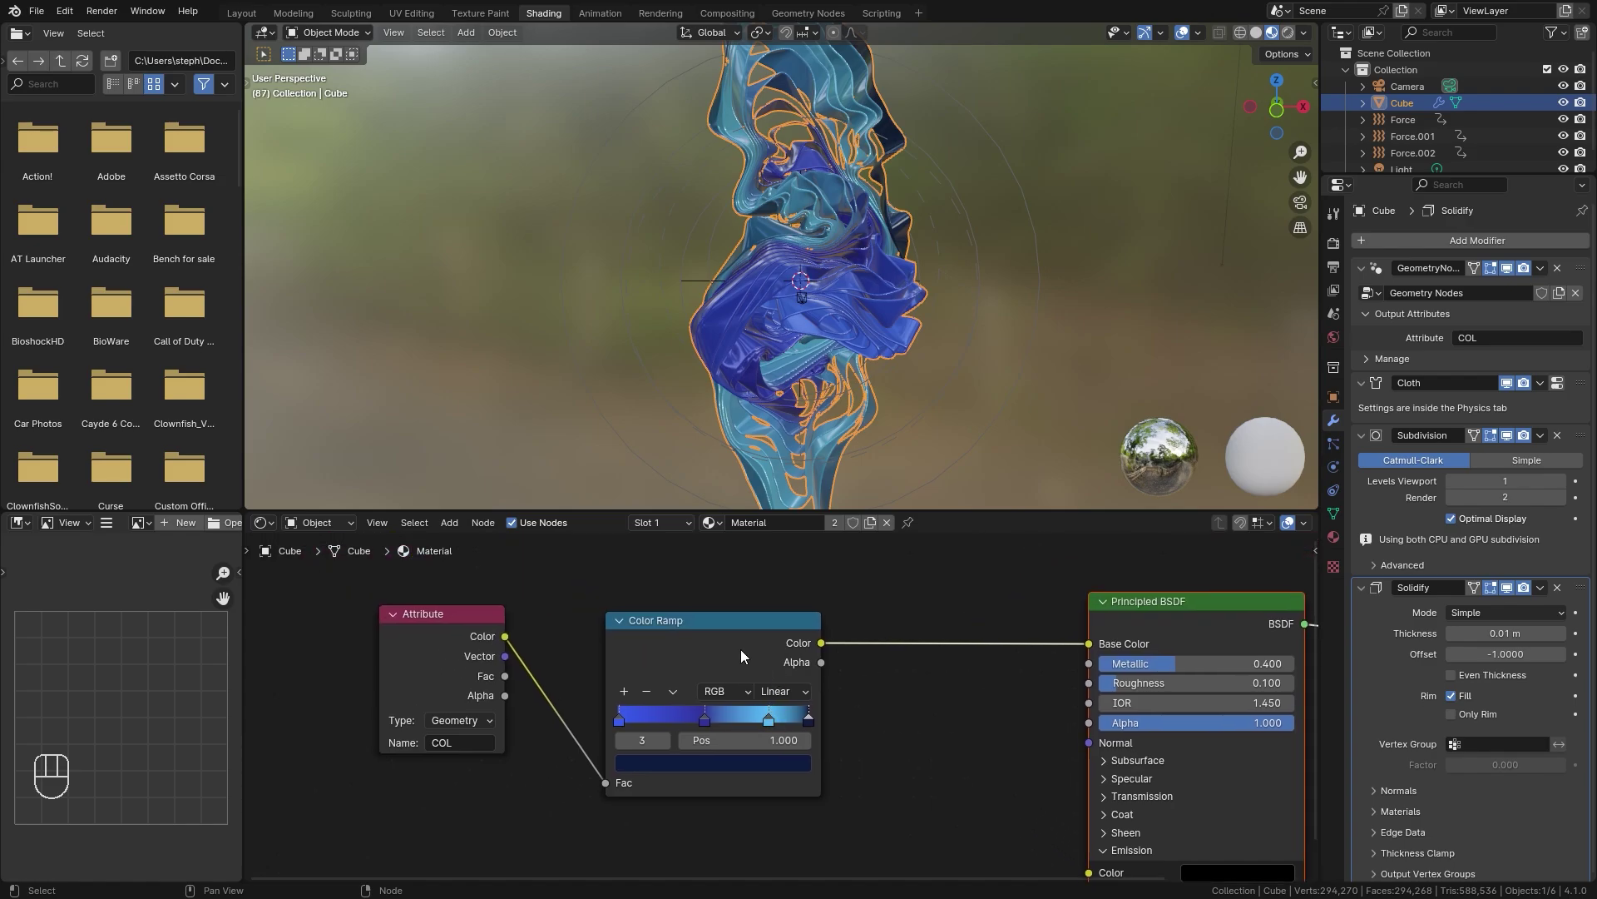
drag(741, 649, 728, 574)
middle_drag(667, 641, 617, 600)
key(shift+d)
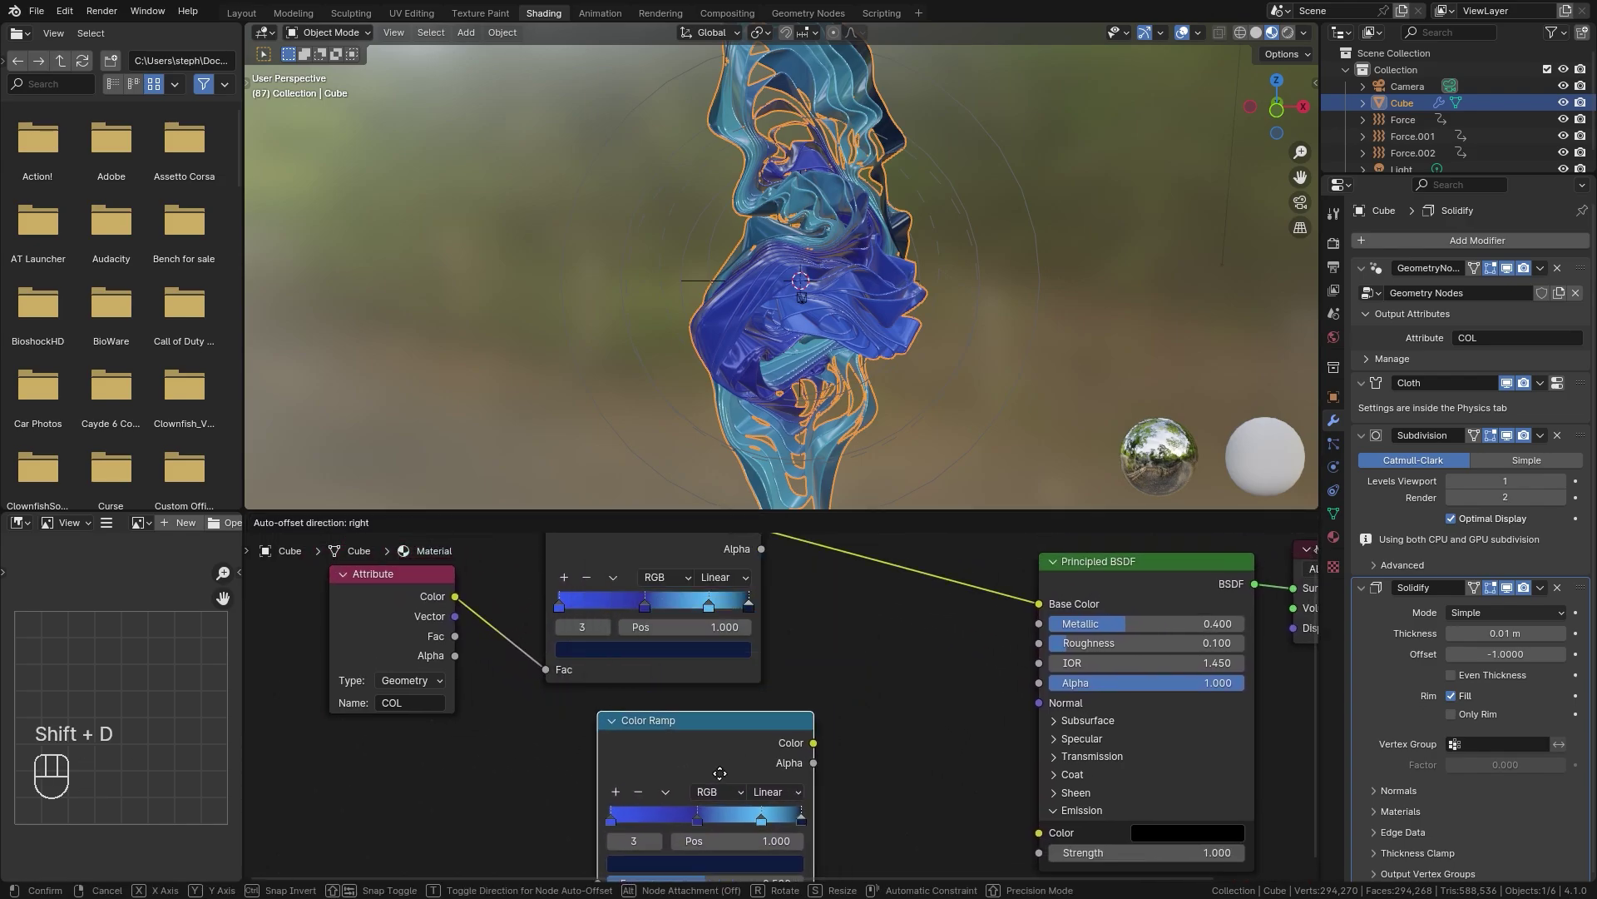
click(574, 681)
middle_drag(574, 681, 544, 630)
drag(426, 547, 541, 833)
Desaturate the duplicated Color Ramp's first two stops, making them near-white and mid grey
click(556, 771)
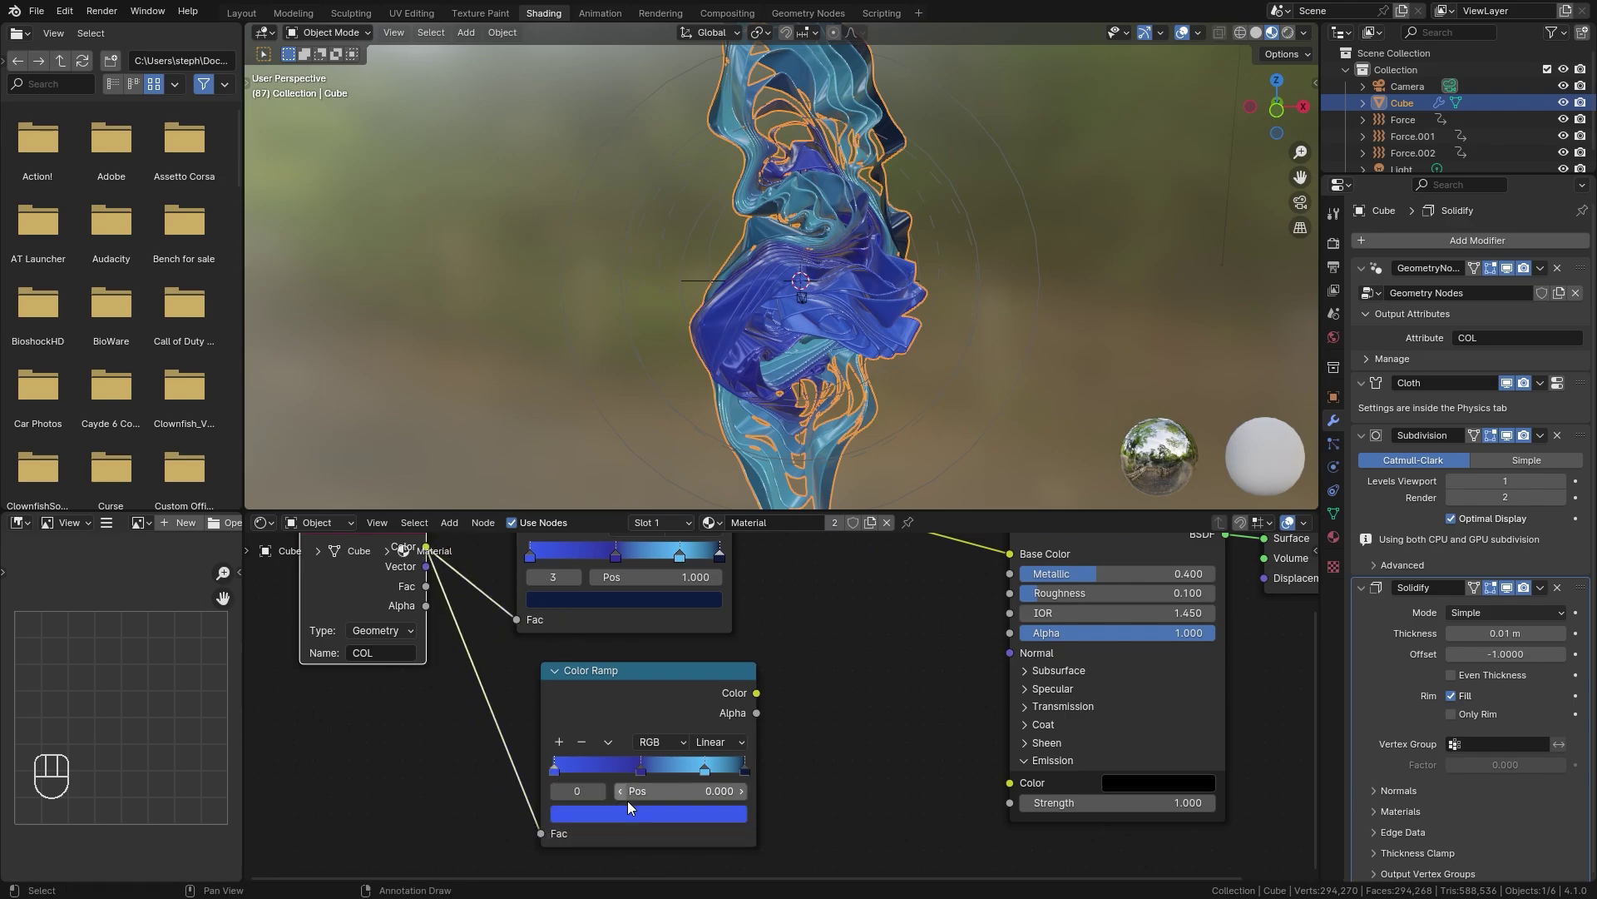
click(640, 812)
drag(687, 744, 574, 745)
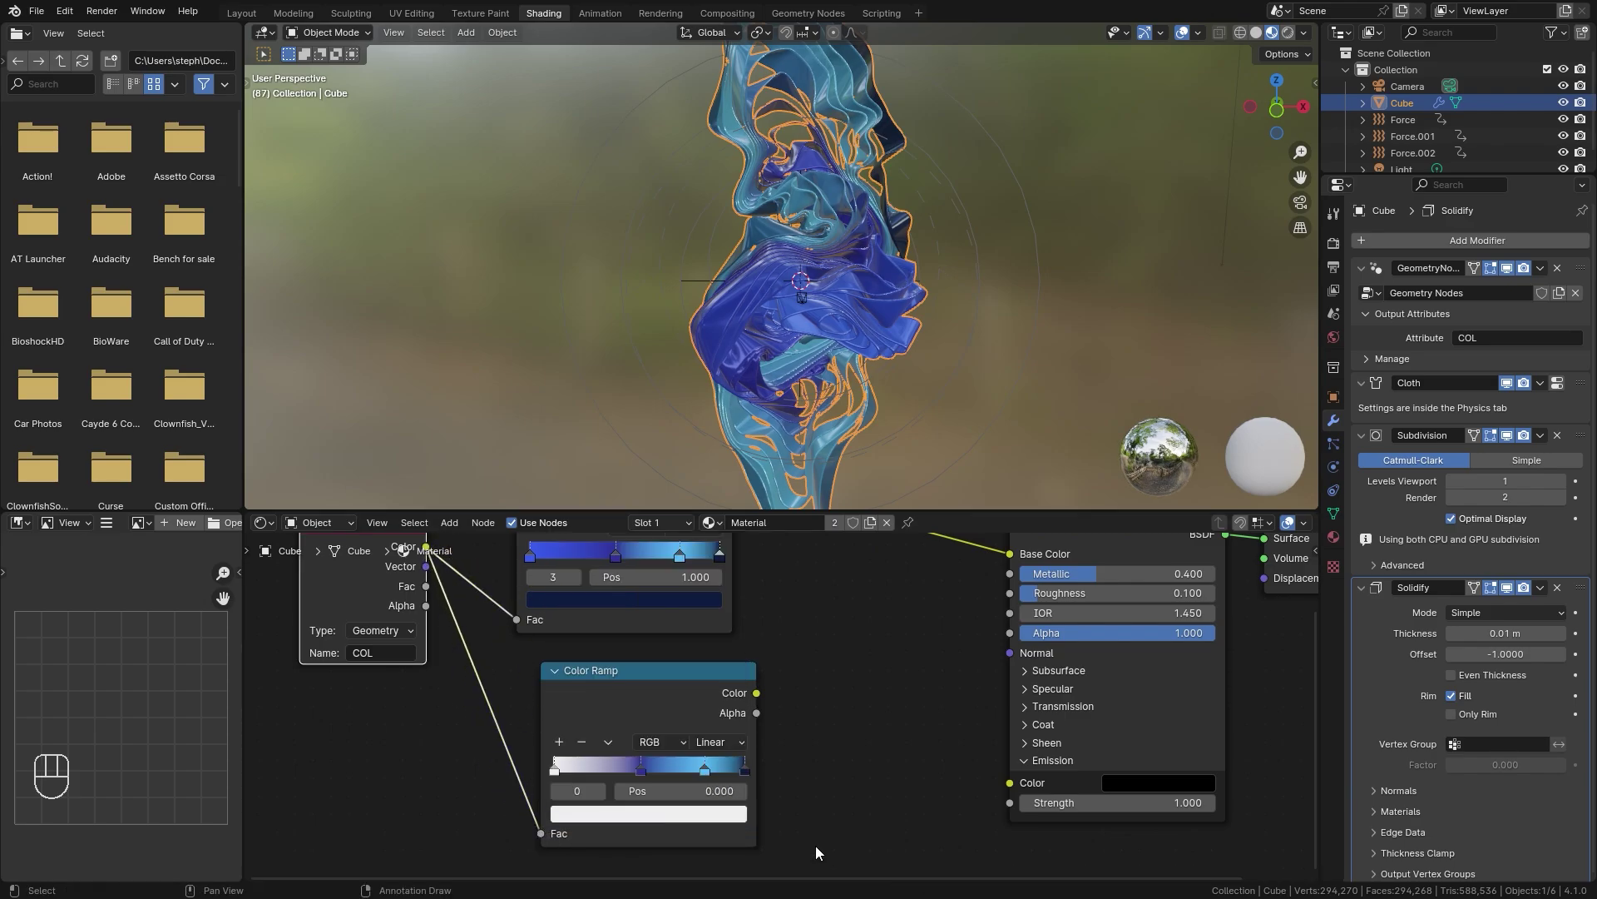
click(641, 771)
click(694, 819)
drag(702, 750, 583, 750)
drag(675, 768, 582, 749)
Desaturate the duplicated Color Ramp's last two stops, making the third white and the final one dark grey
click(705, 769)
click(729, 813)
mouse_move(727, 767)
mouse_down()
mouse_move(653, 768)
mouse_move(709, 768)
mouse_up()
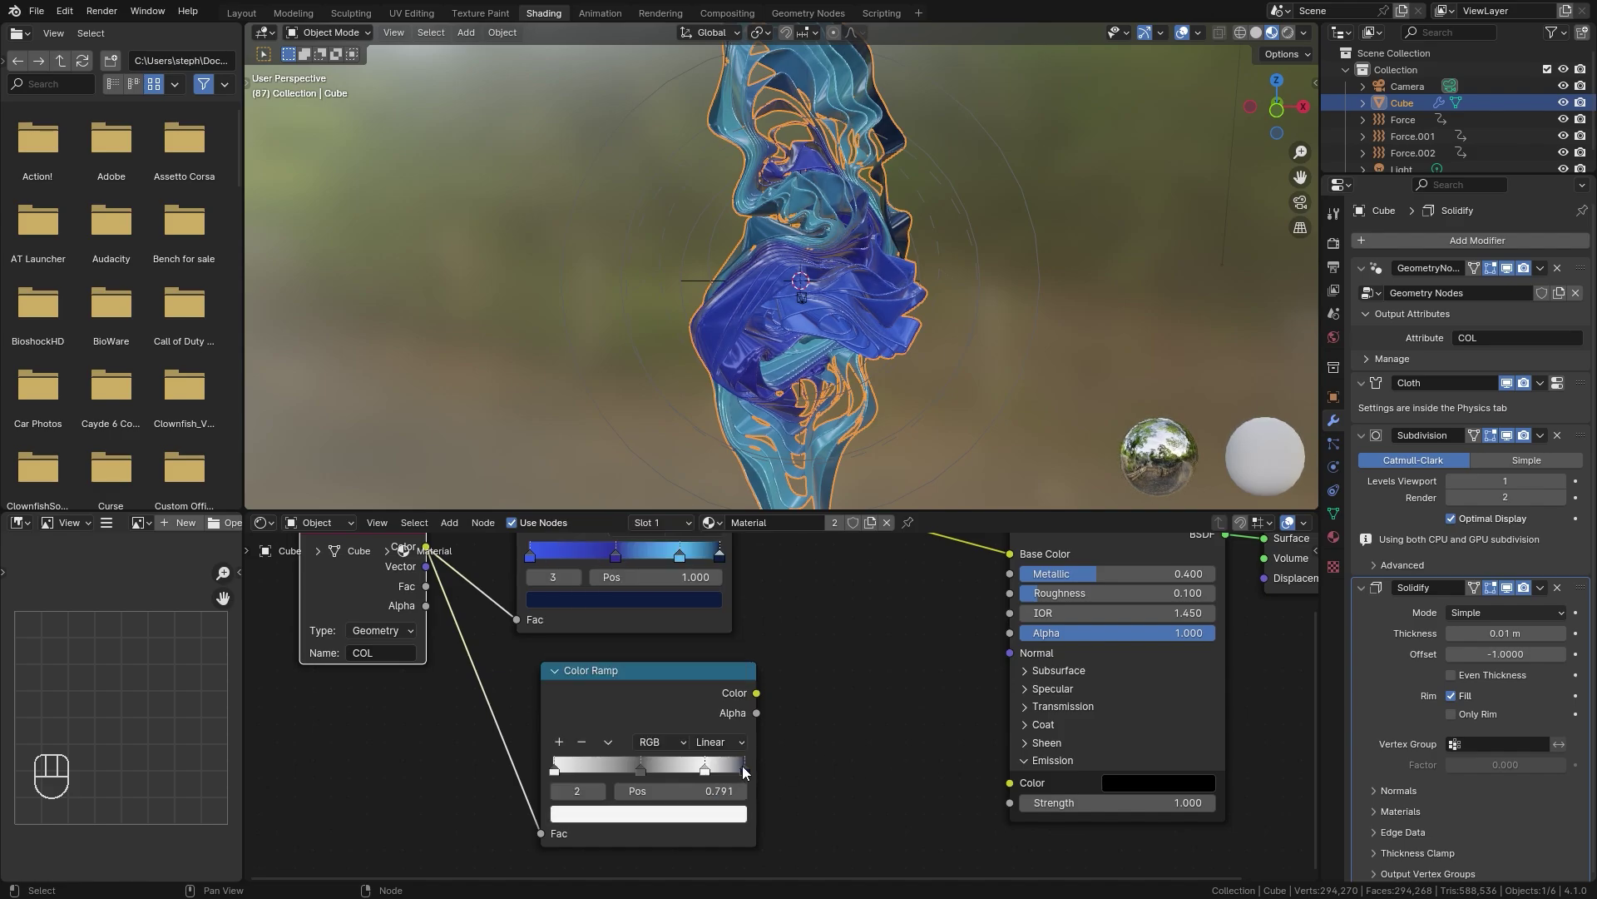
click(743, 767)
click(722, 811)
drag(704, 749, 632, 751)
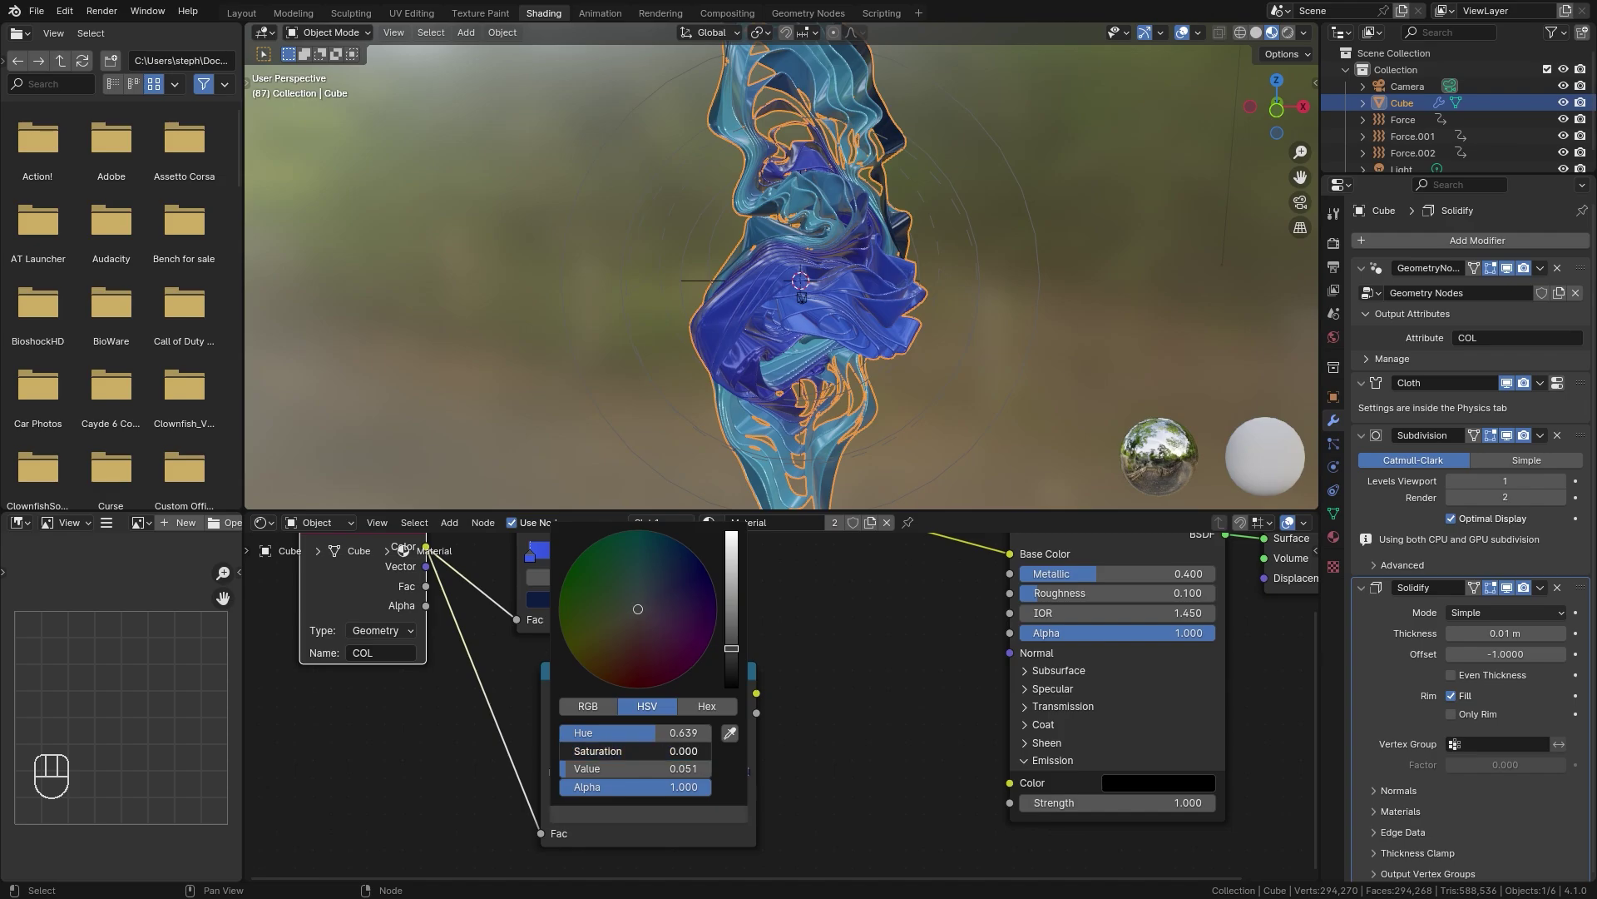
Connect the greyscale Color Ramp to the Principled BSDF's Emission Strength and insert a Math node set to Multiply on that link
drag(753, 692, 1033, 804)
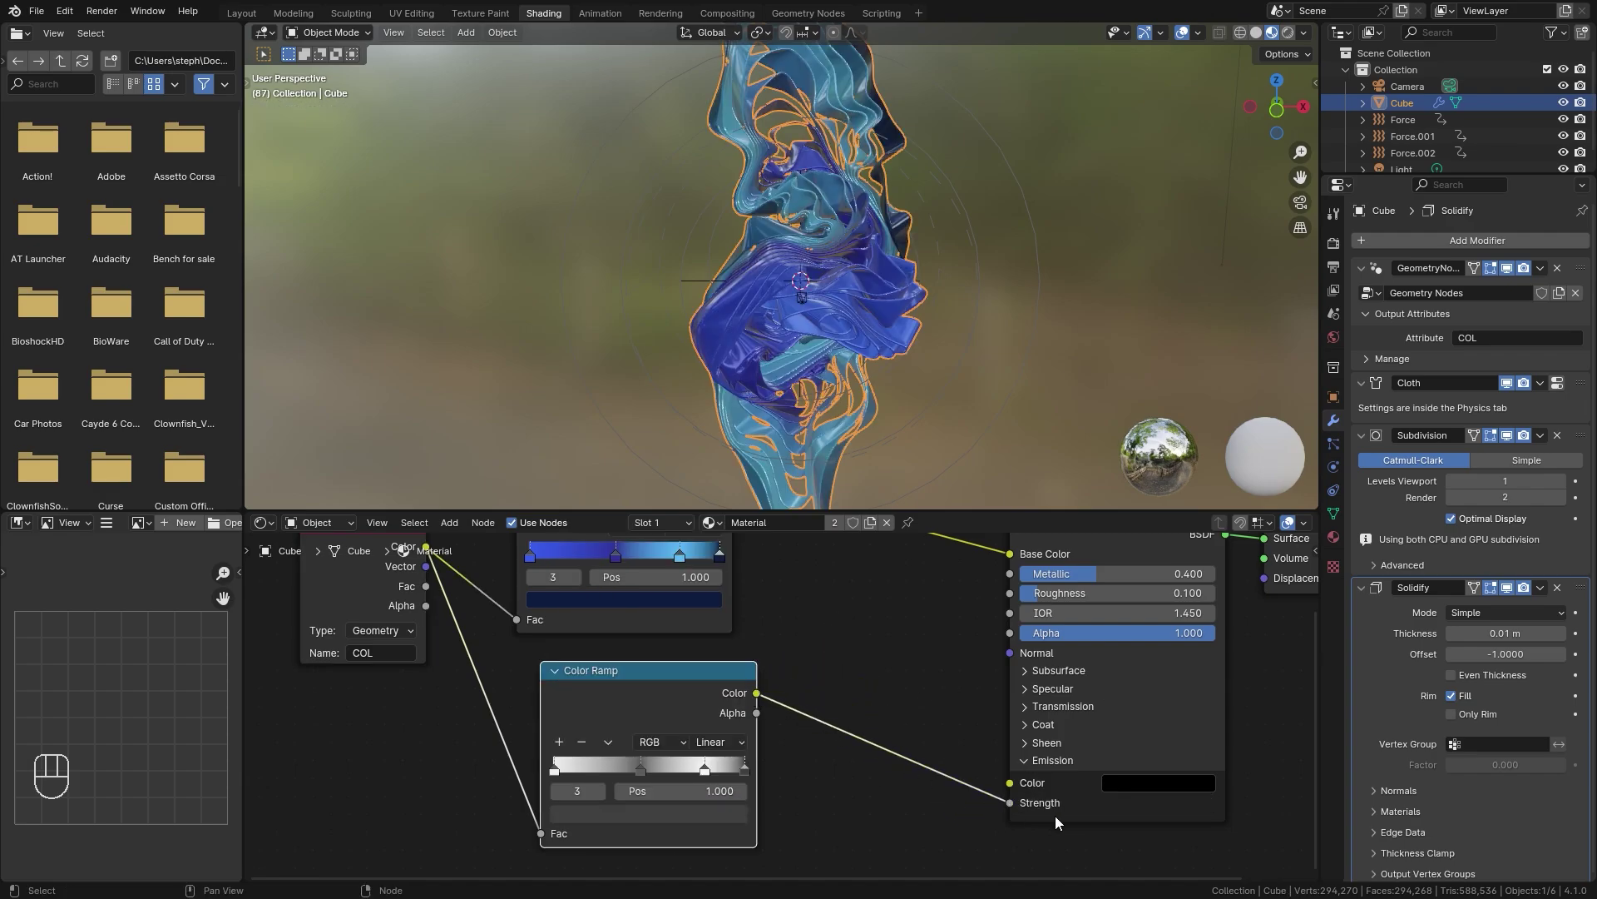
drag(649, 685, 599, 744)
key(shift+a)
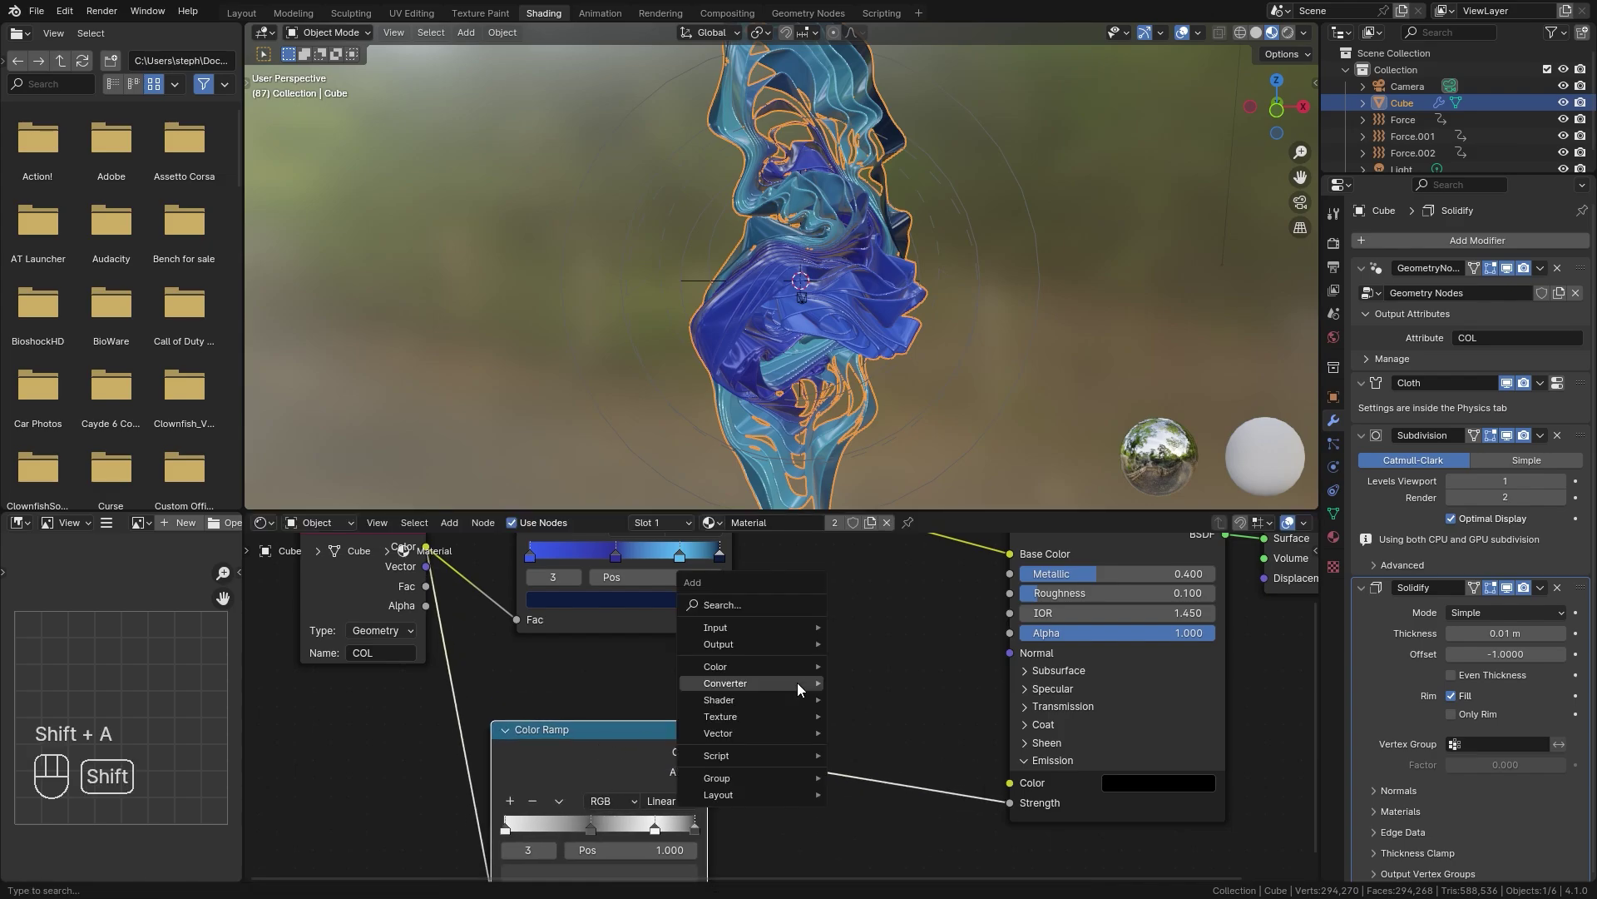
mouse_move(797, 683)
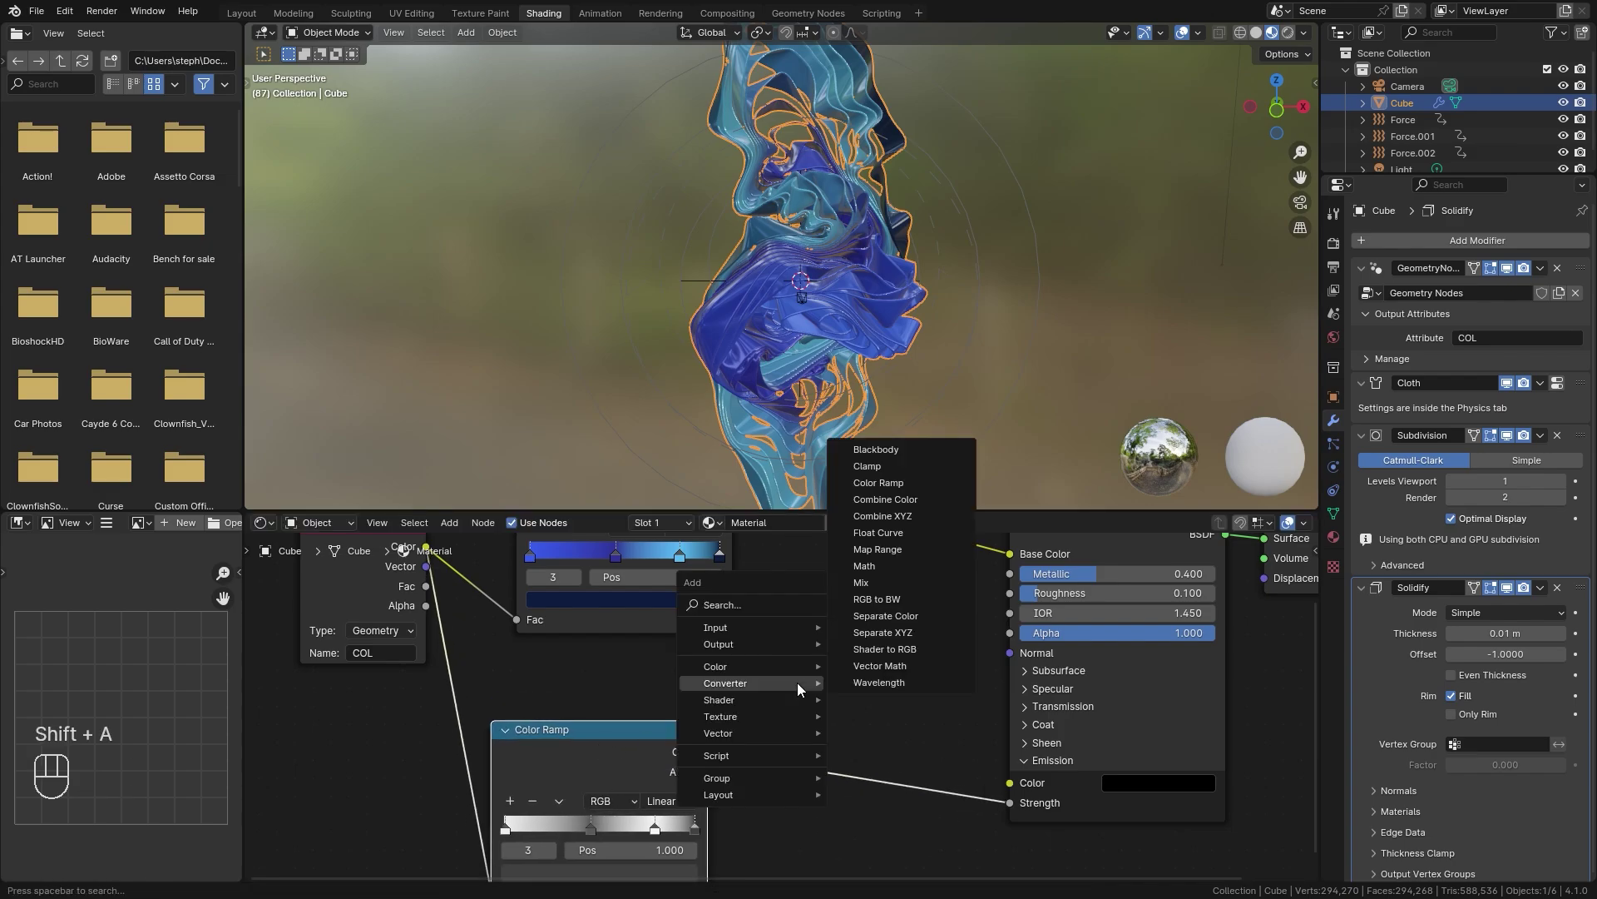
click(874, 564)
click(836, 733)
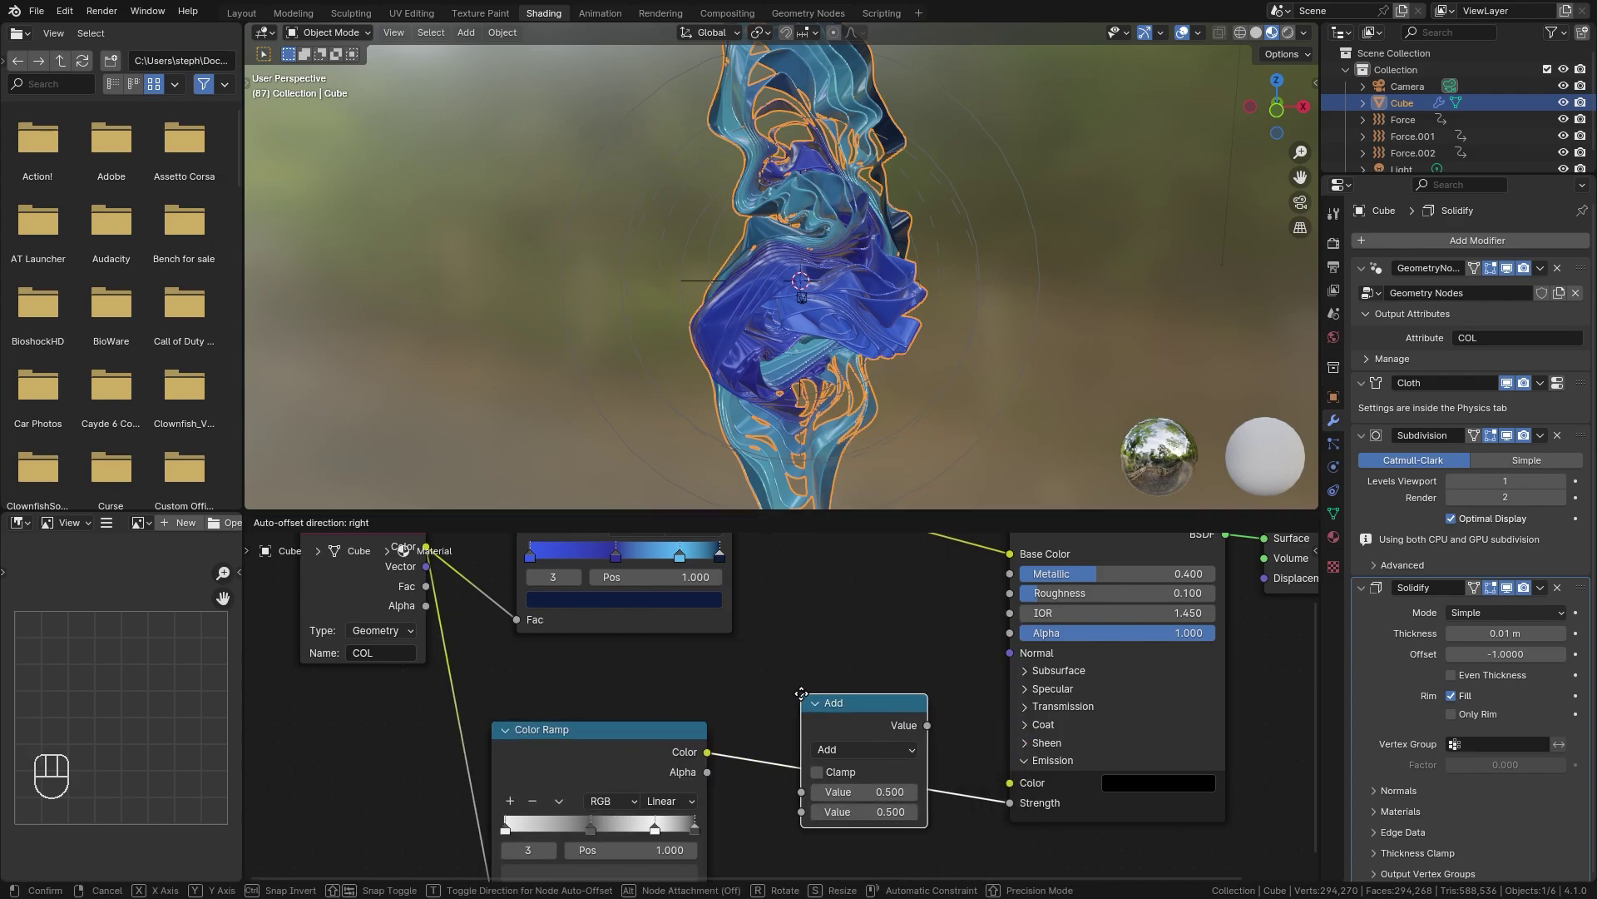
click(836, 749)
click(263, 560)
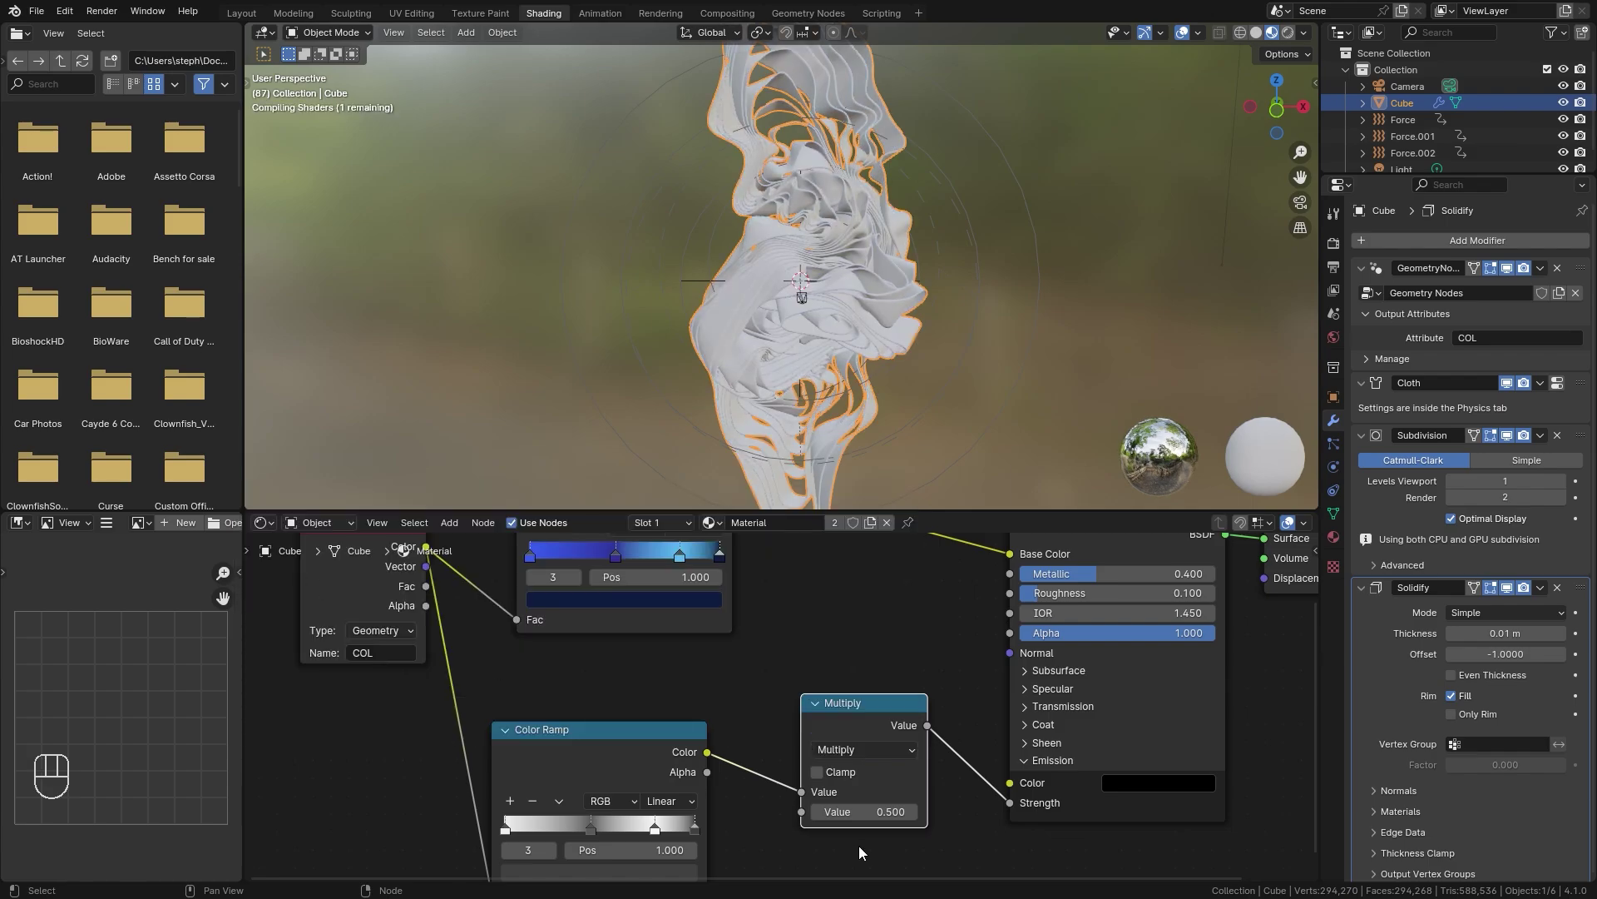
Set the Multiply node's second value to 1.590
scroll(858, 845, up, 2)
scroll(920, 743, up, 1)
middle_drag(919, 743, 761, 688)
shift+drag(707, 781, 811, 780)
Connect the blue Color Ramp's Color to the Principled BSDF's Emission Color and move the Multiply node slightly up
scroll(677, 626, down, 2)
middle_drag(678, 626, 614, 663)
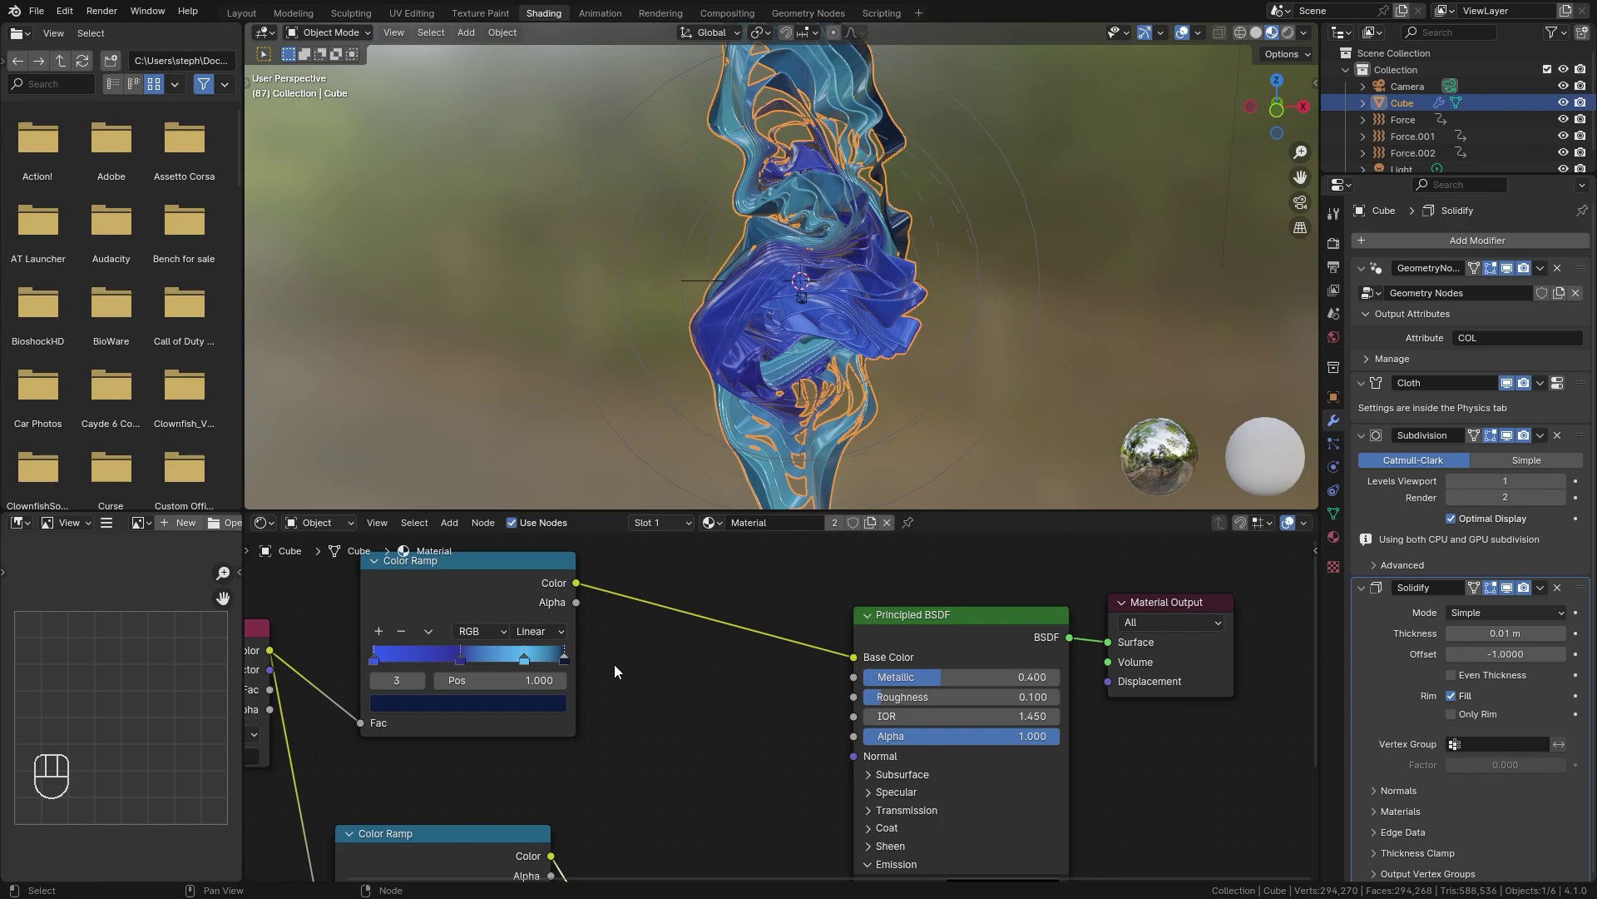
drag(575, 583, 854, 758)
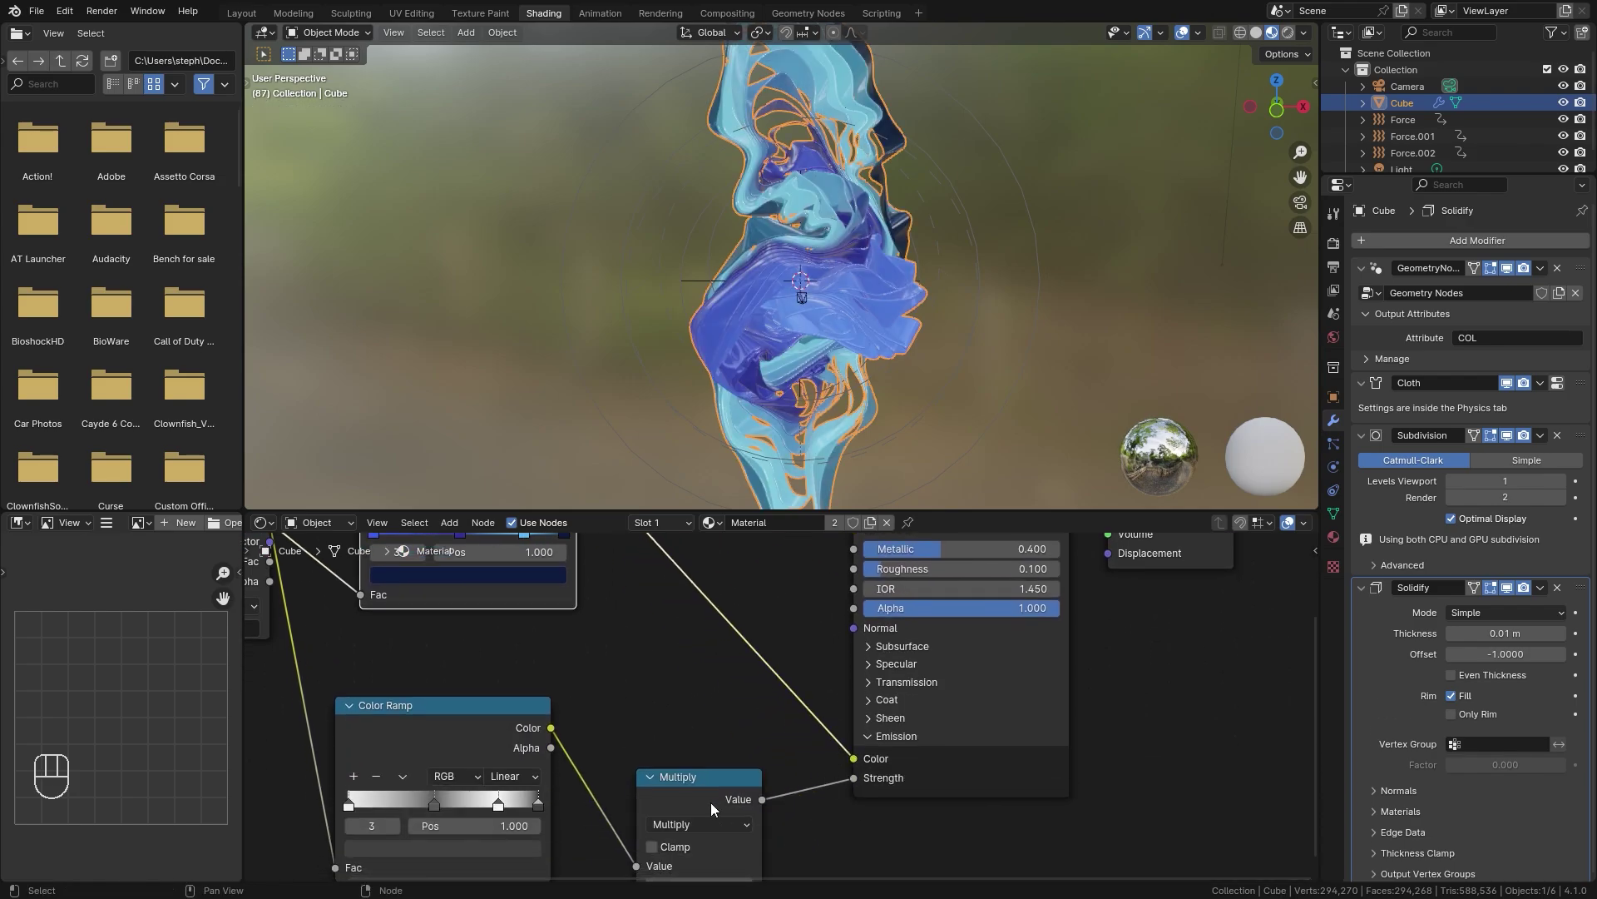
drag(732, 800, 729, 773)
middle_drag(688, 333, 608, 341)
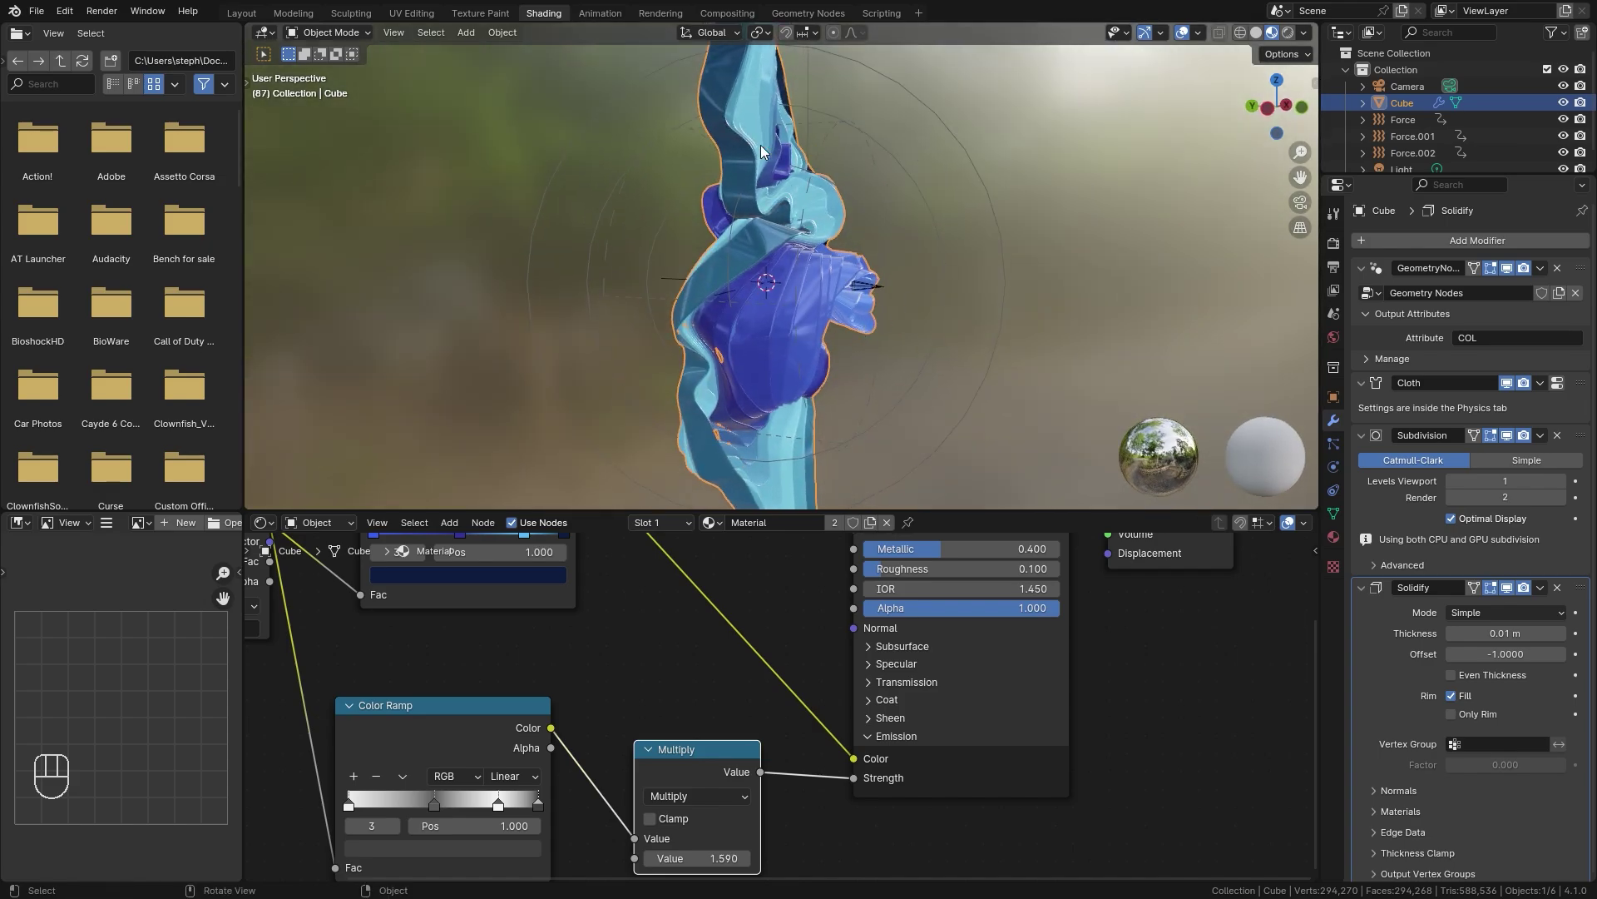
scroll(599, 723, up, 1)
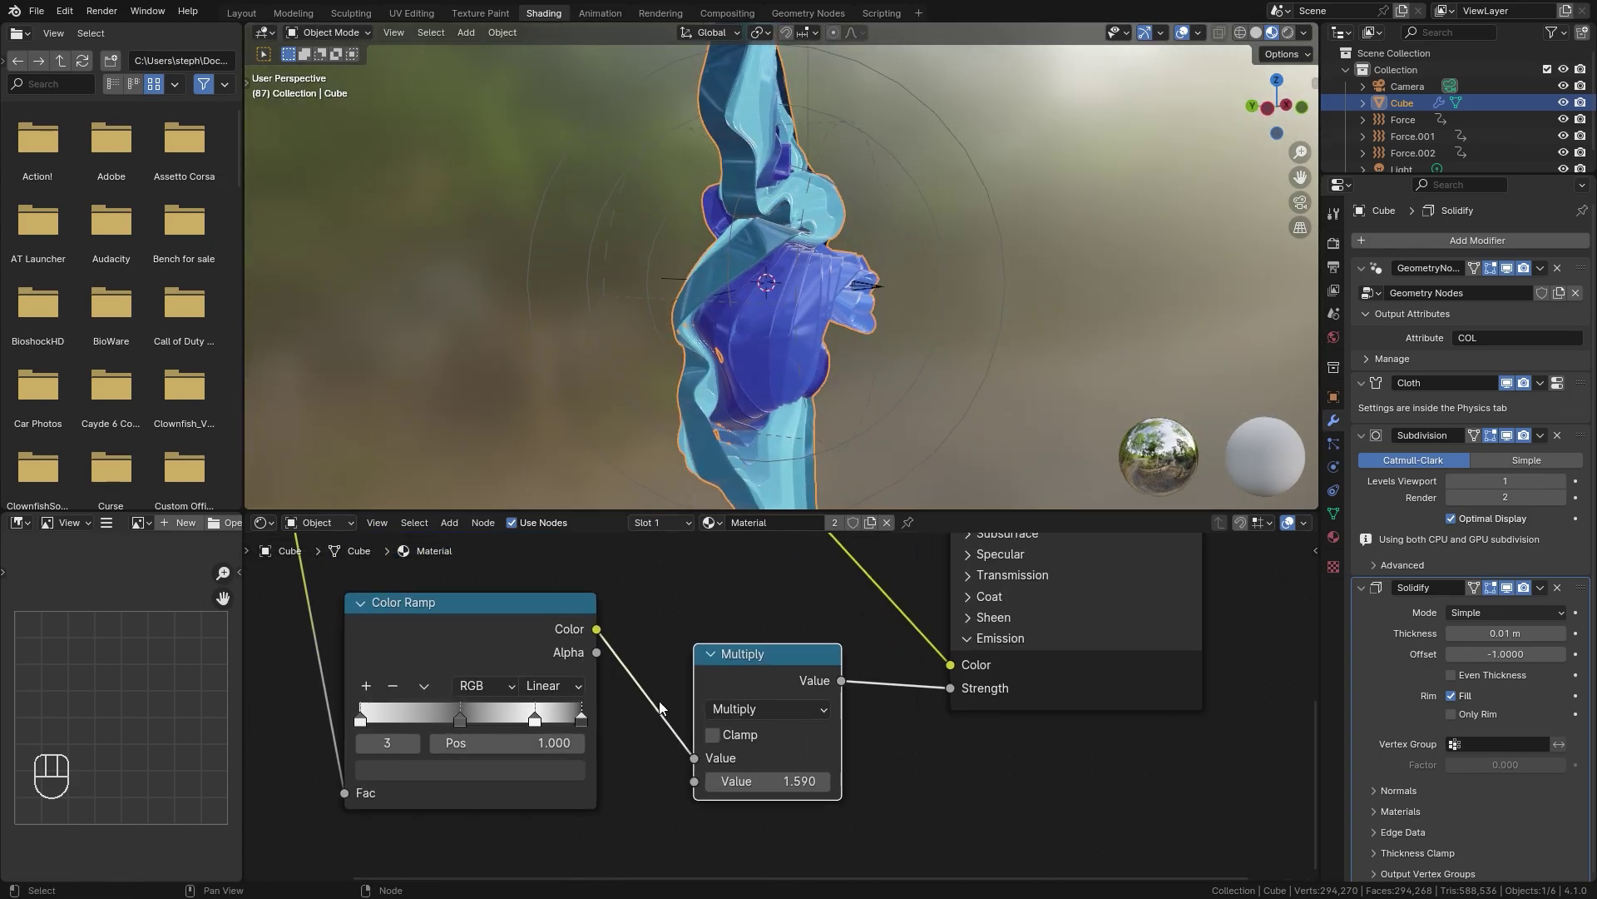
key(shift+d)
click(790, 783)
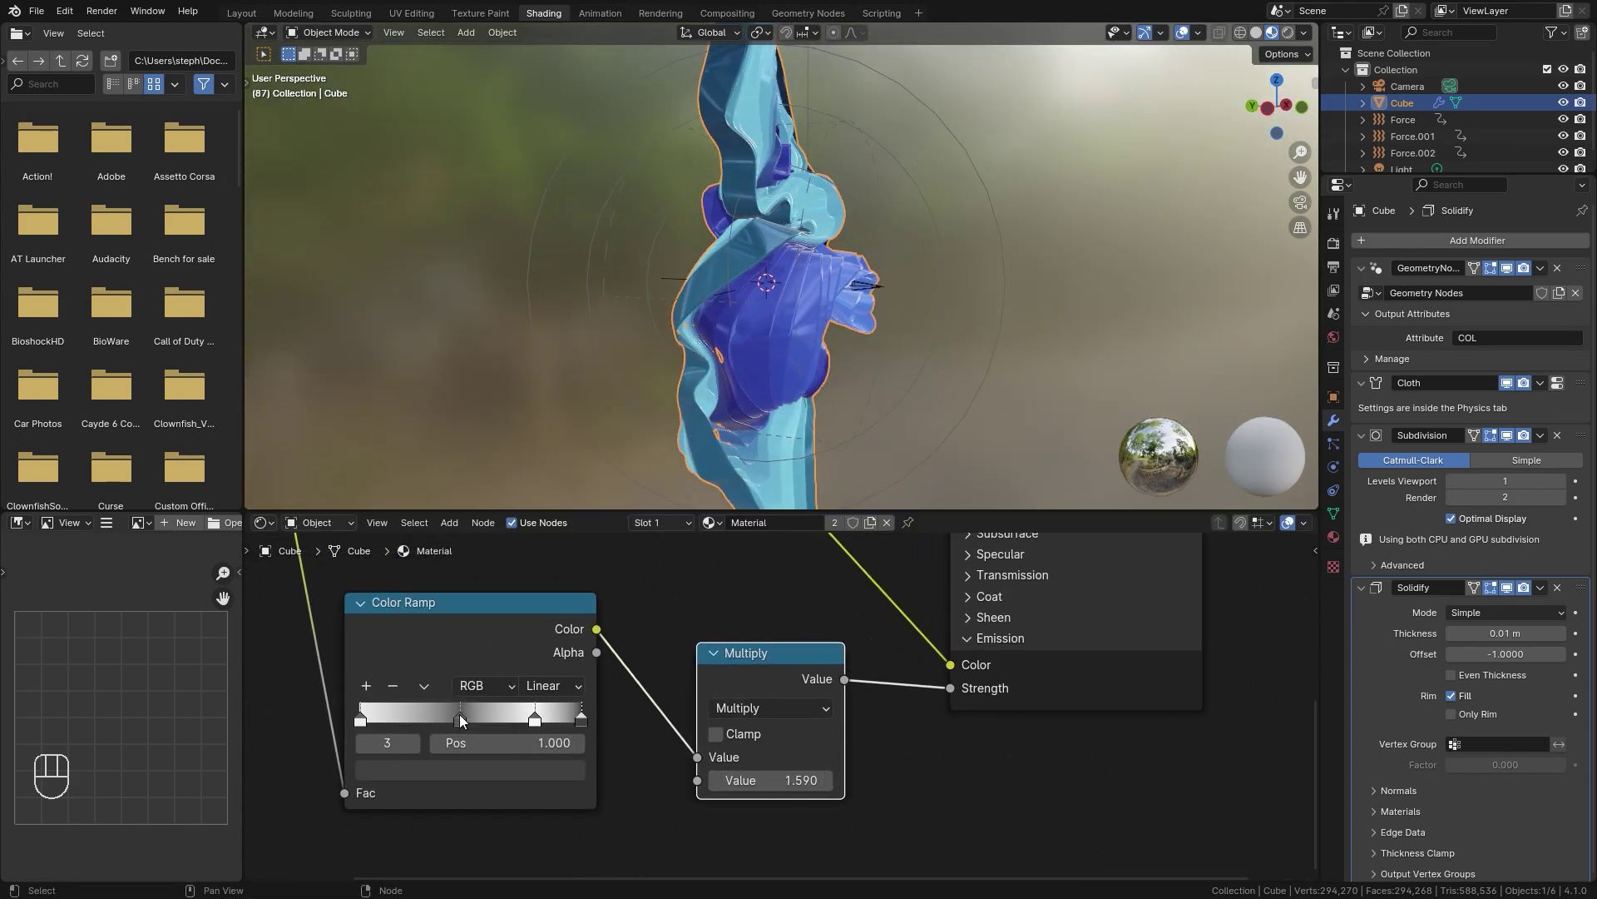
Move the greyscale Color Ramp's second stop to position 0.414 and make it black
drag(460, 714, 450, 717)
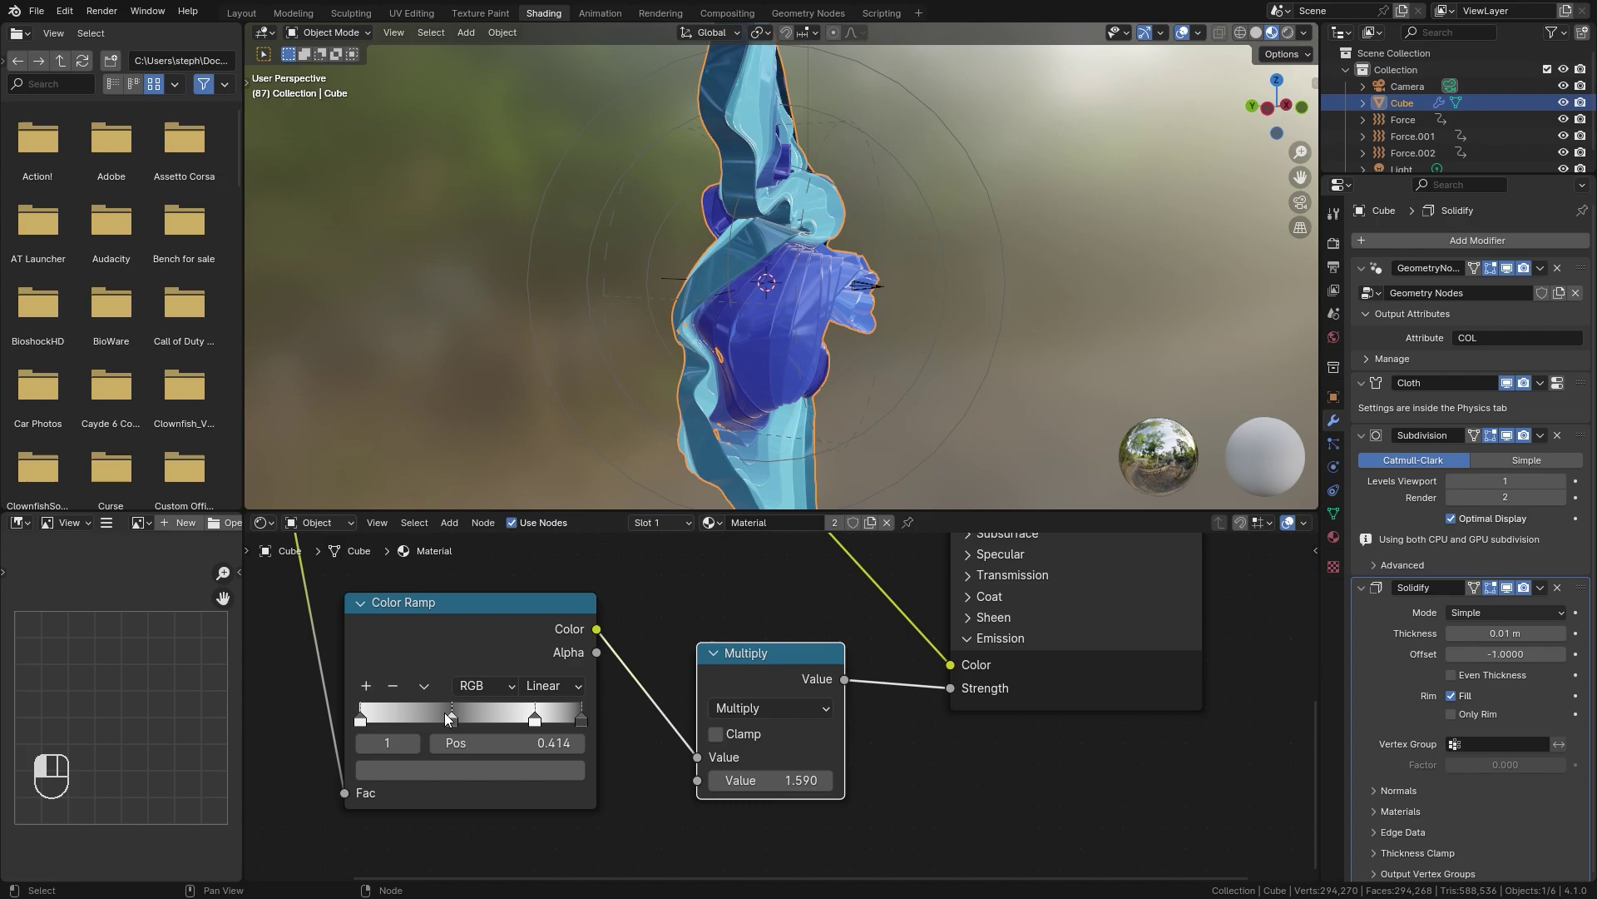
click(509, 767)
drag(572, 576, 566, 620)
middle_drag(832, 249, 766, 241)
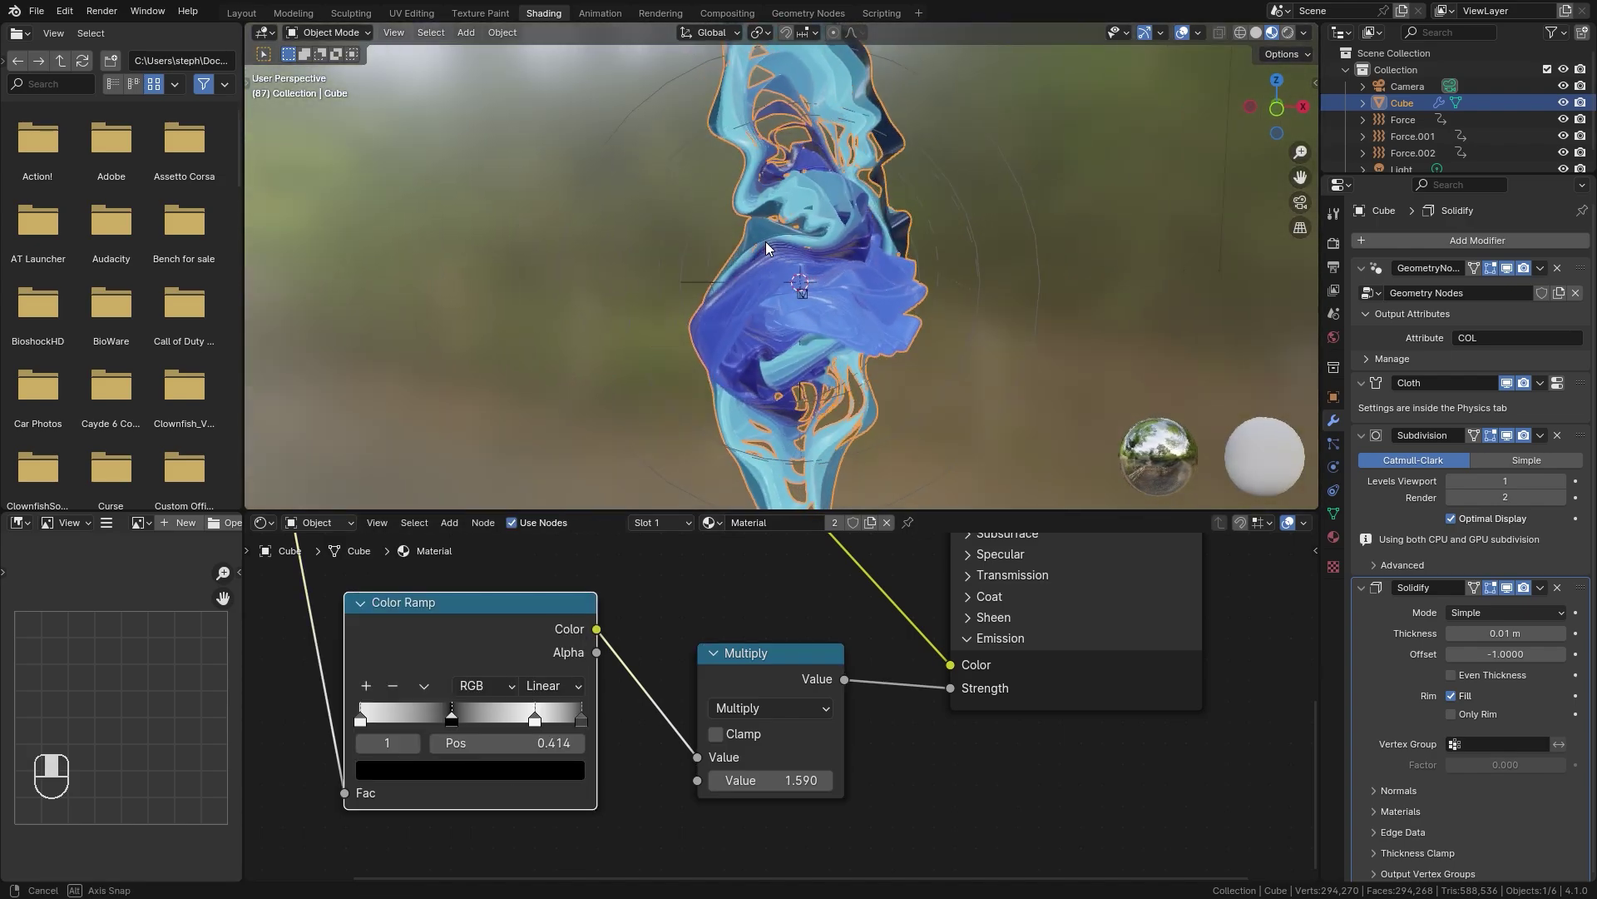
Shift the greyscale ramp's last two stops, placing the final one at 0.855, and set the Multiply value to 4.910
click(576, 716)
mouse_move(535, 717)
mouse_down()
mouse_move(520, 717)
mouse_move(549, 717)
mouse_up()
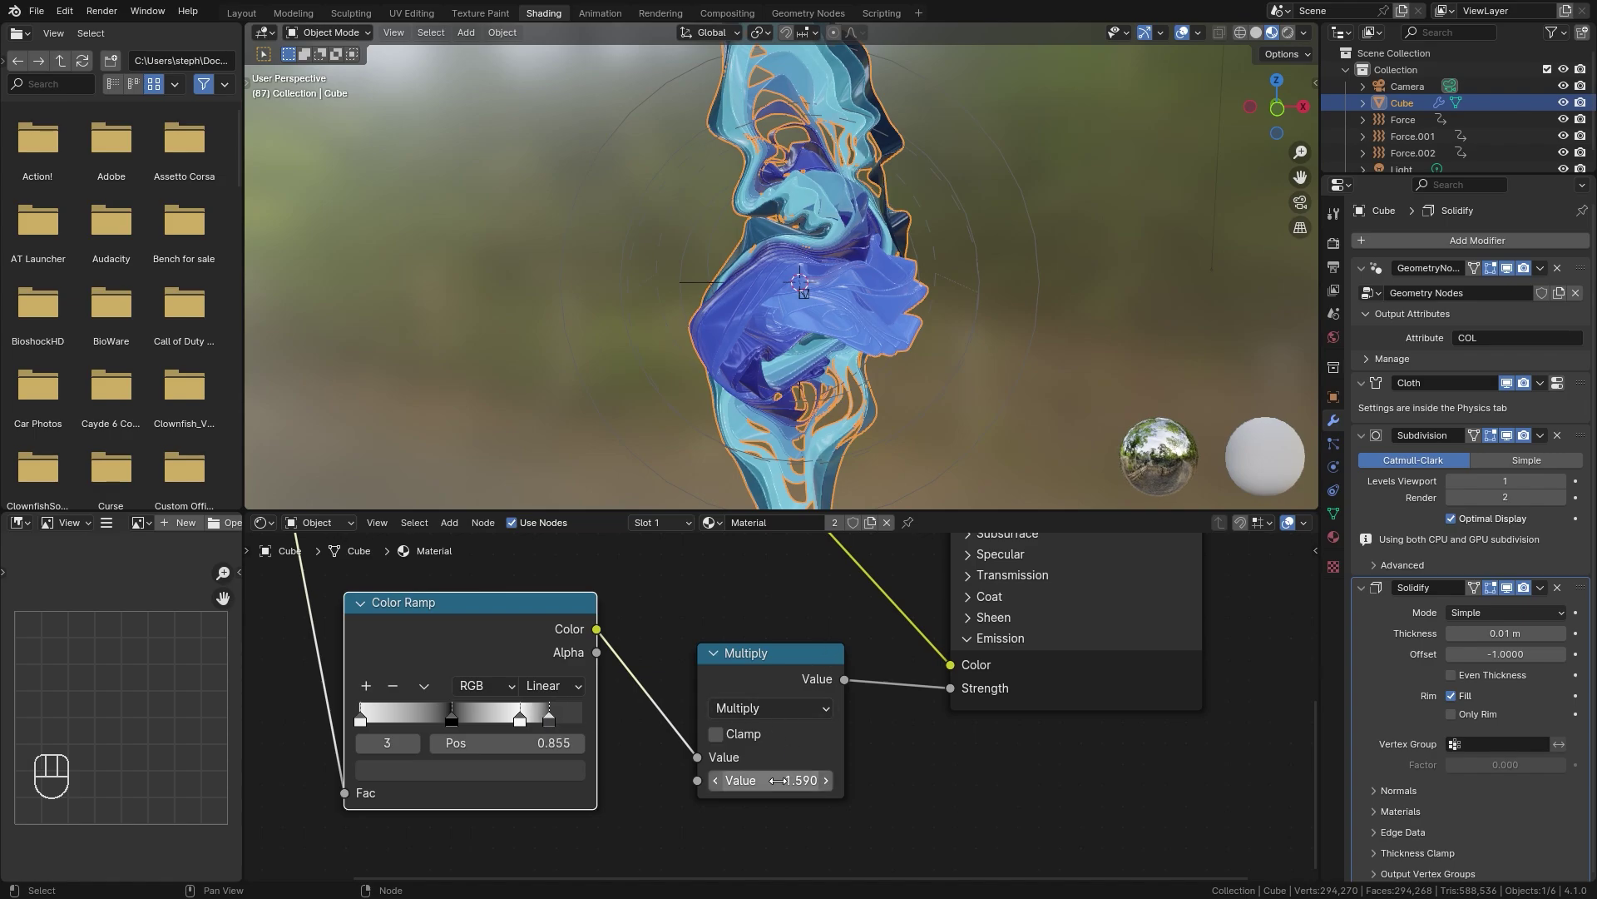
shift+drag(764, 774, 833, 775)
middle_drag(925, 322, 917, 173)
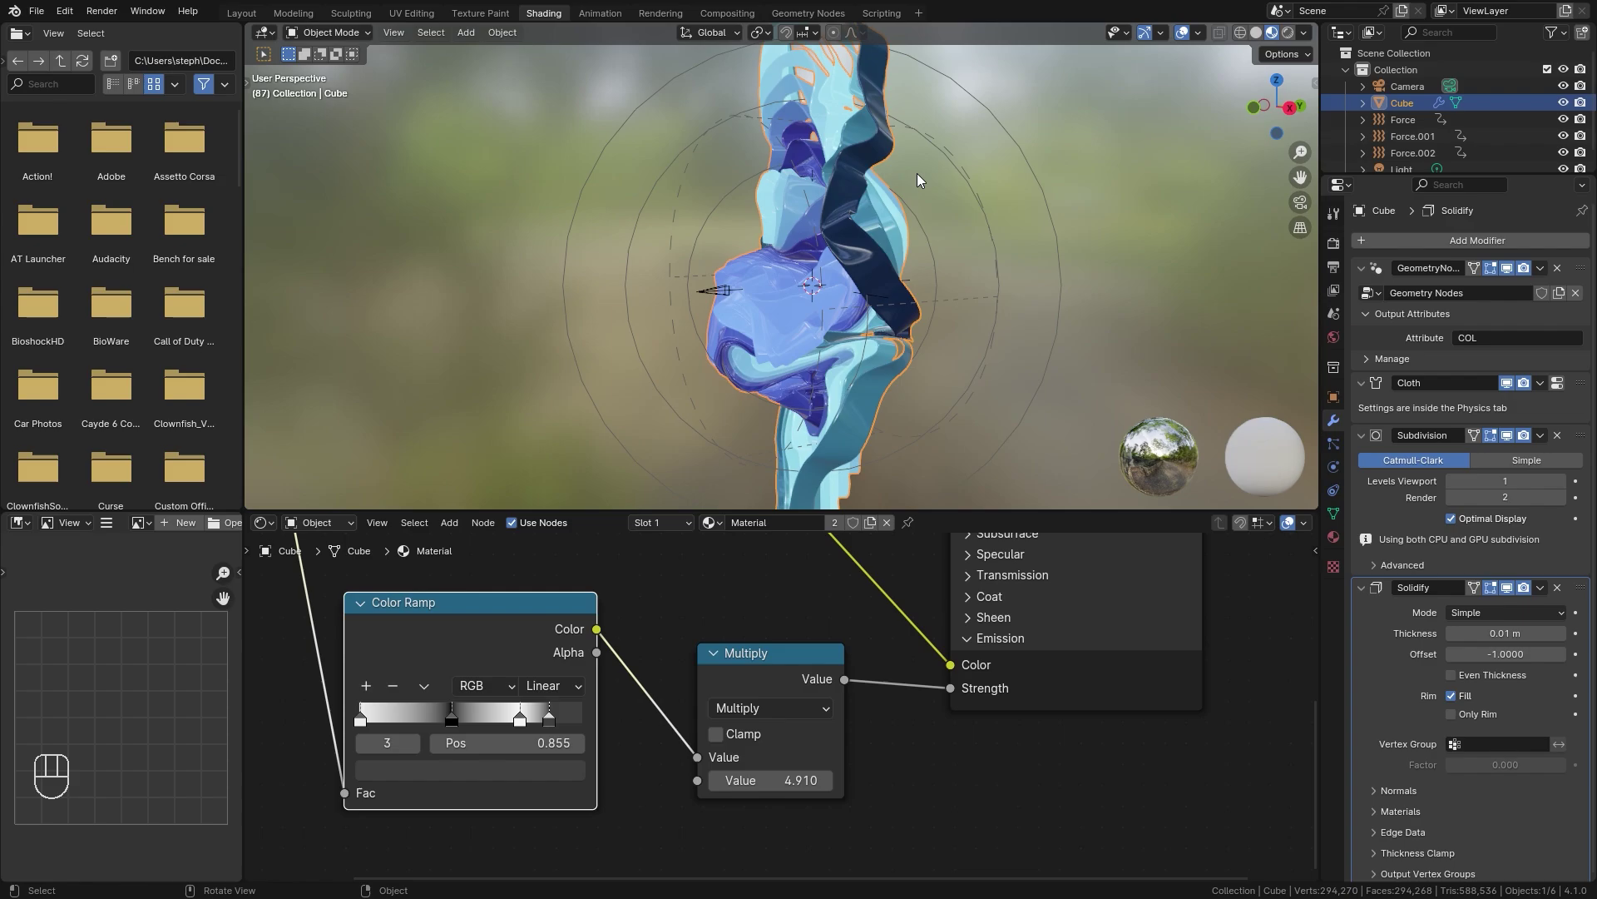
middle_drag(713, 267, 782, 300)
Insert a Hue/Saturation/Value node between the blue Color Ramp and the Principled BSDF's Base Color
scroll(754, 697, down, 2)
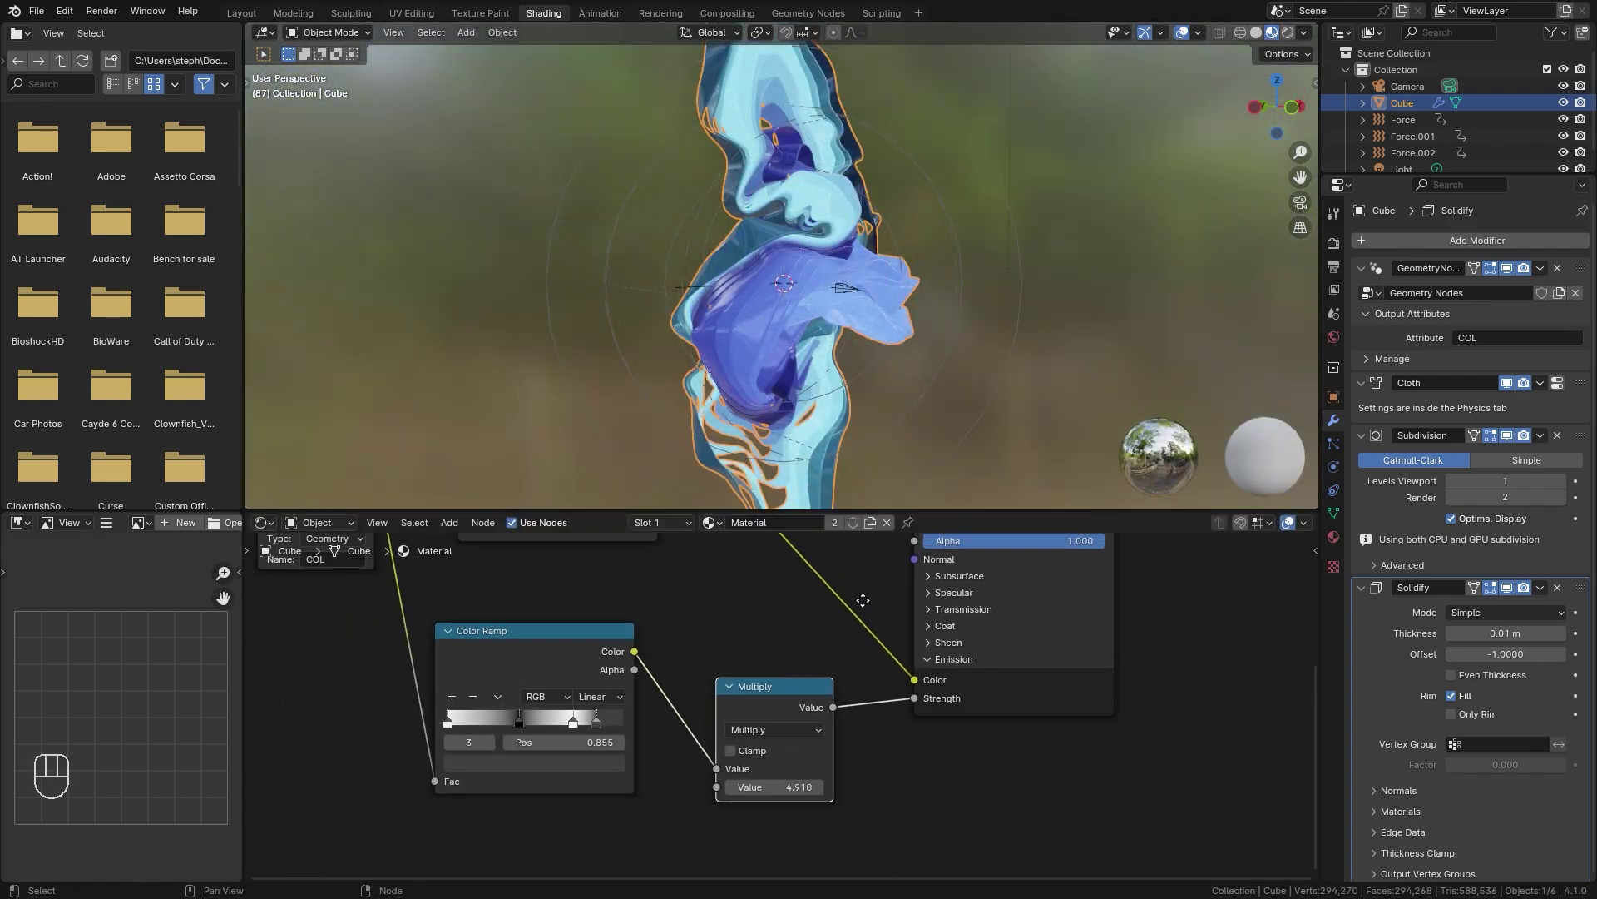
shift+scroll(765, 665, up, 5)
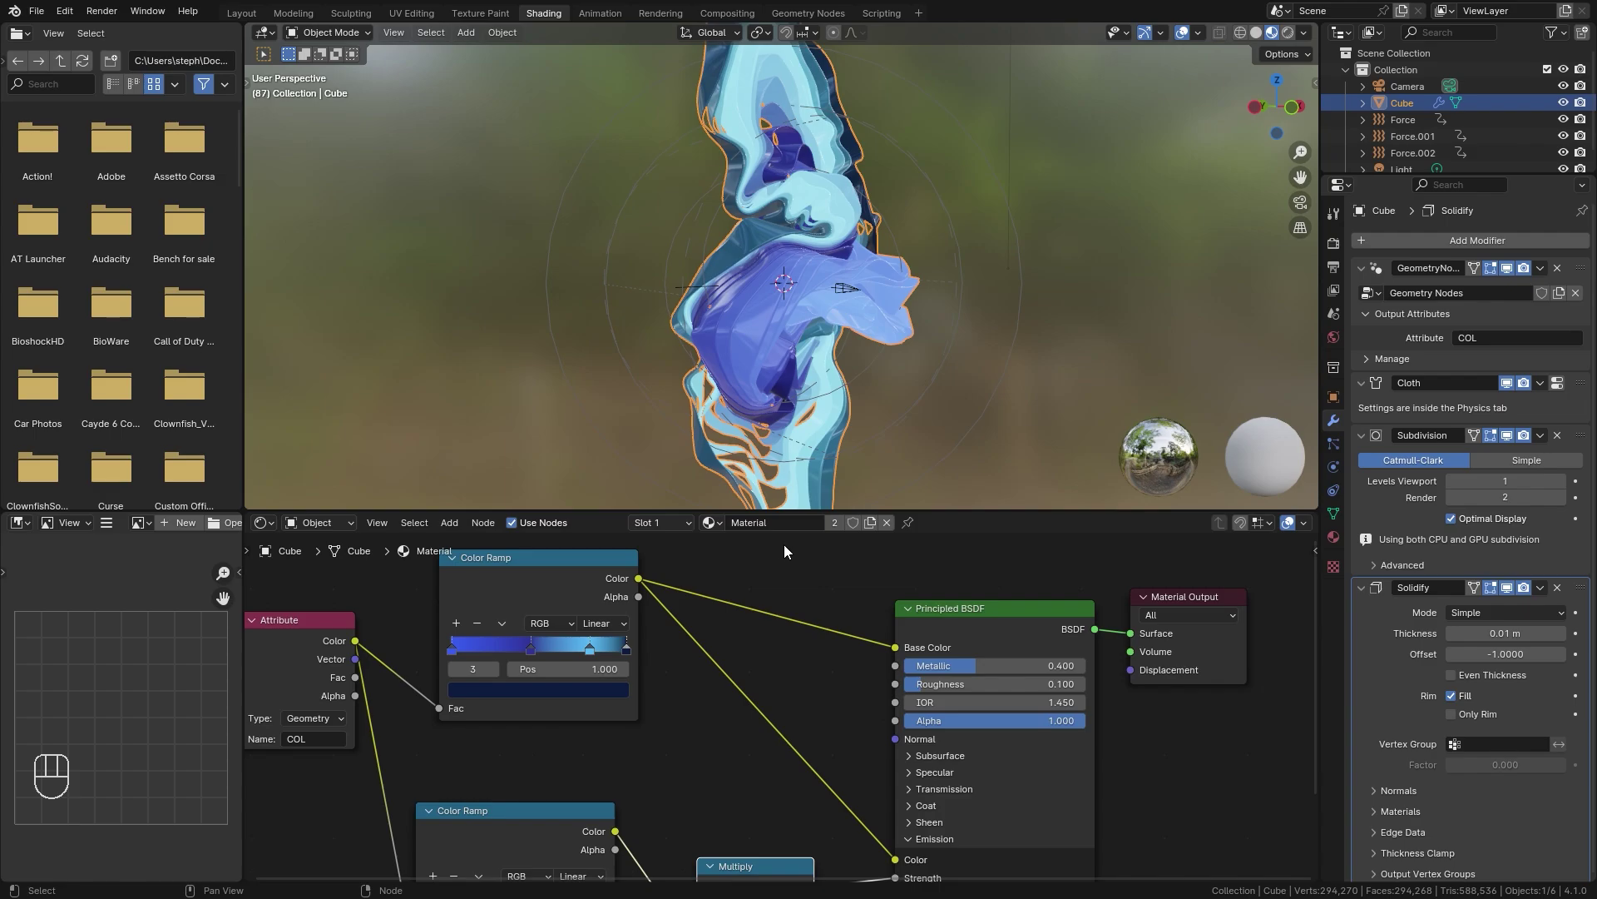
scroll(762, 602, up, 2)
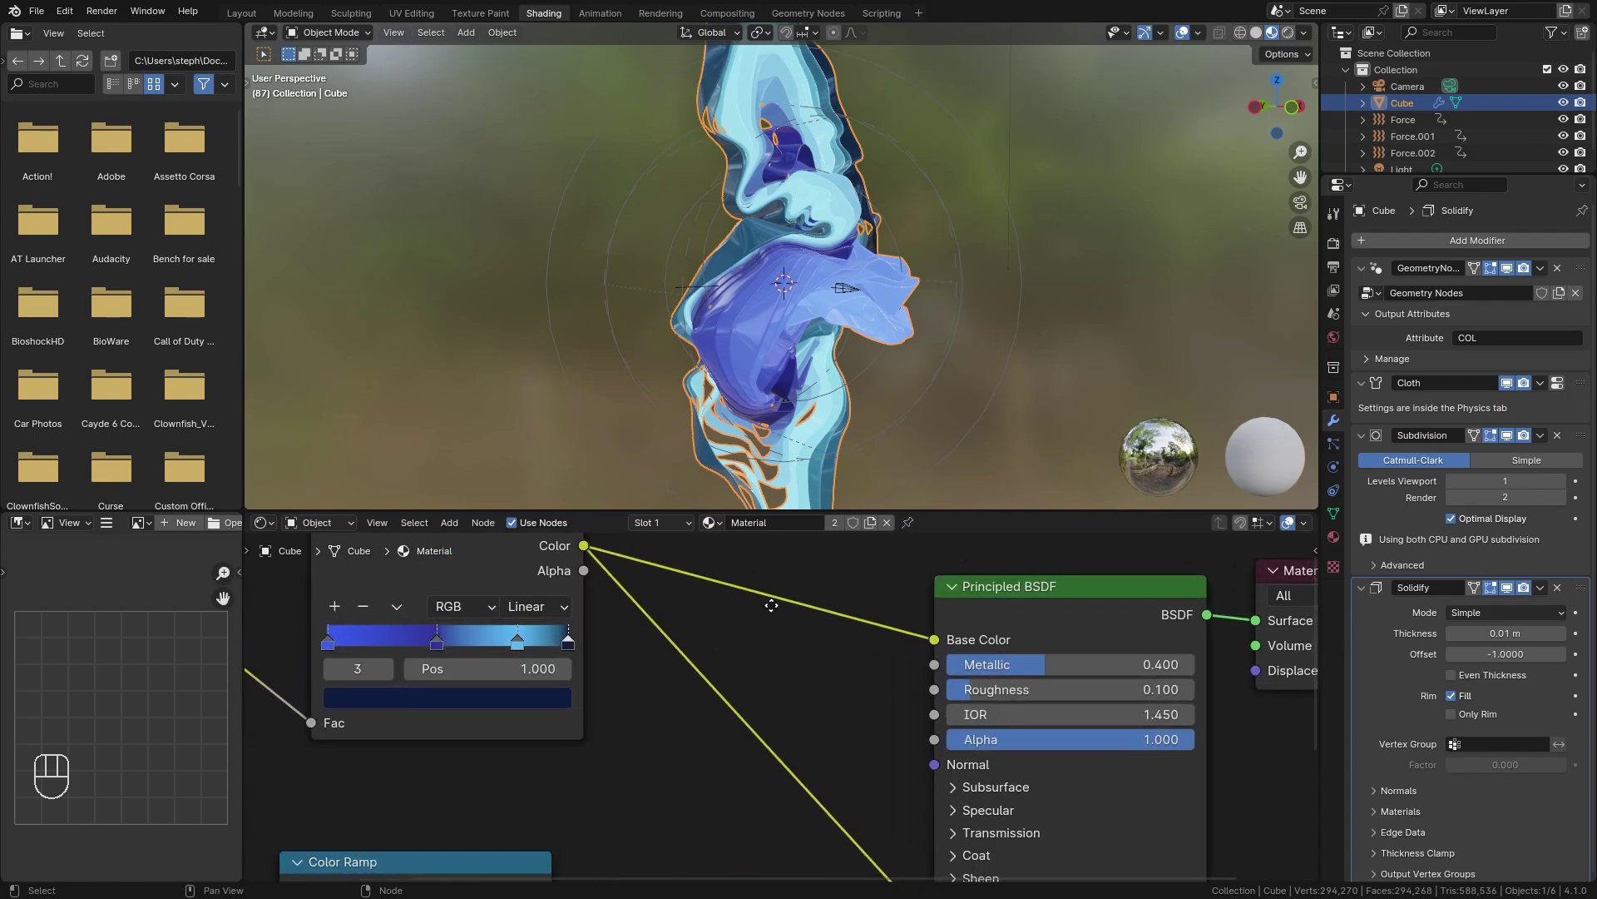
key(shift+a)
mouse_move(684, 600)
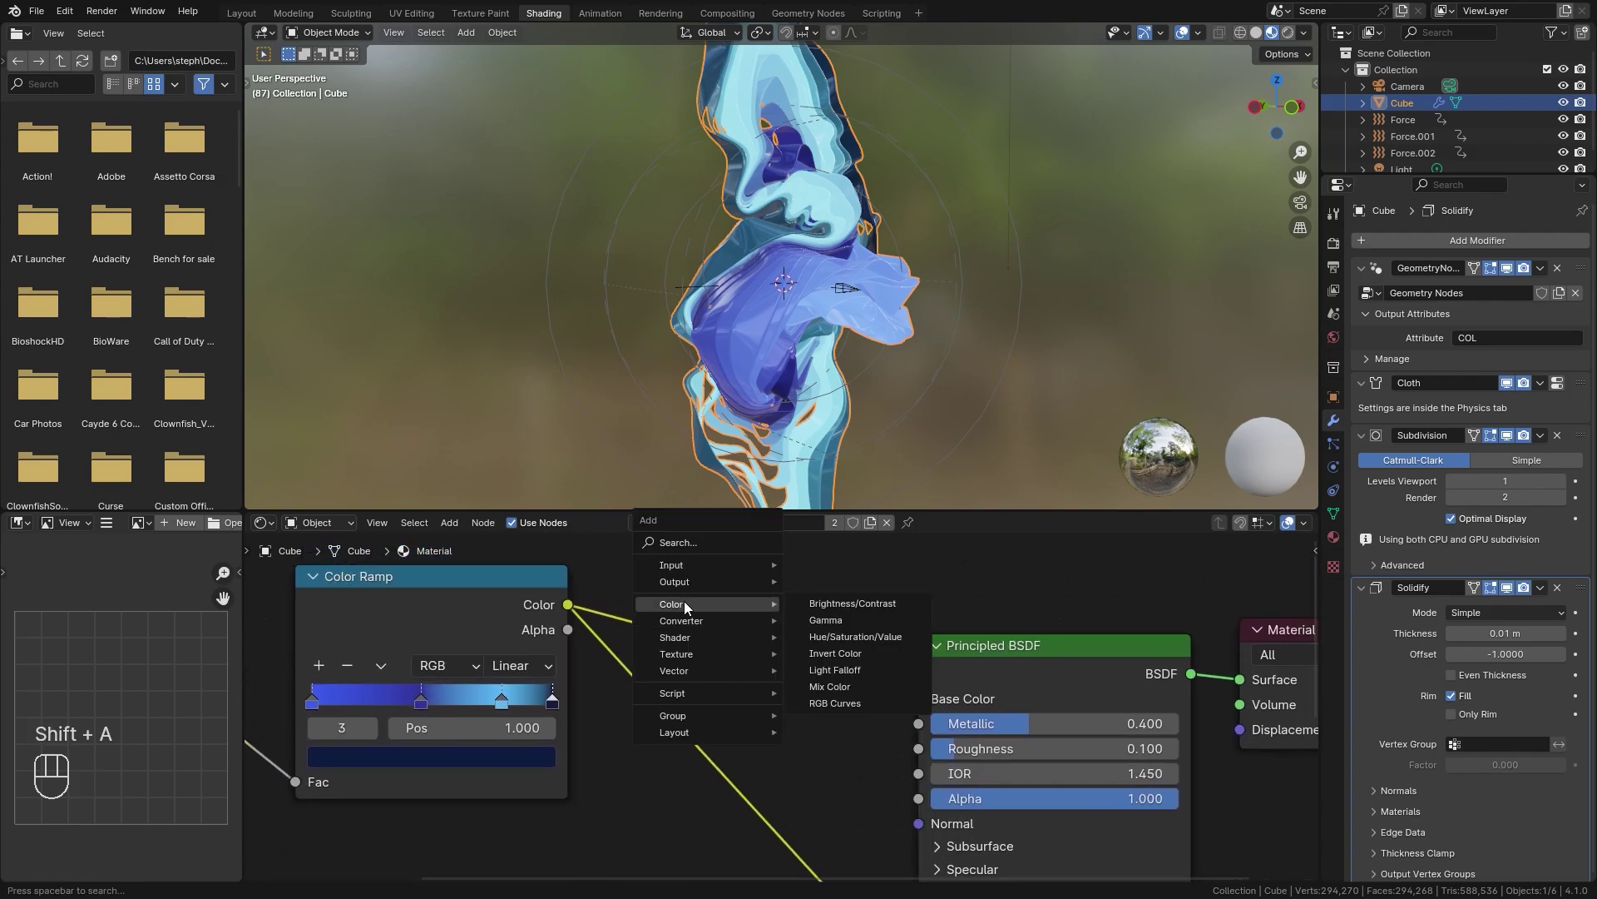
click(837, 636)
click(788, 592)
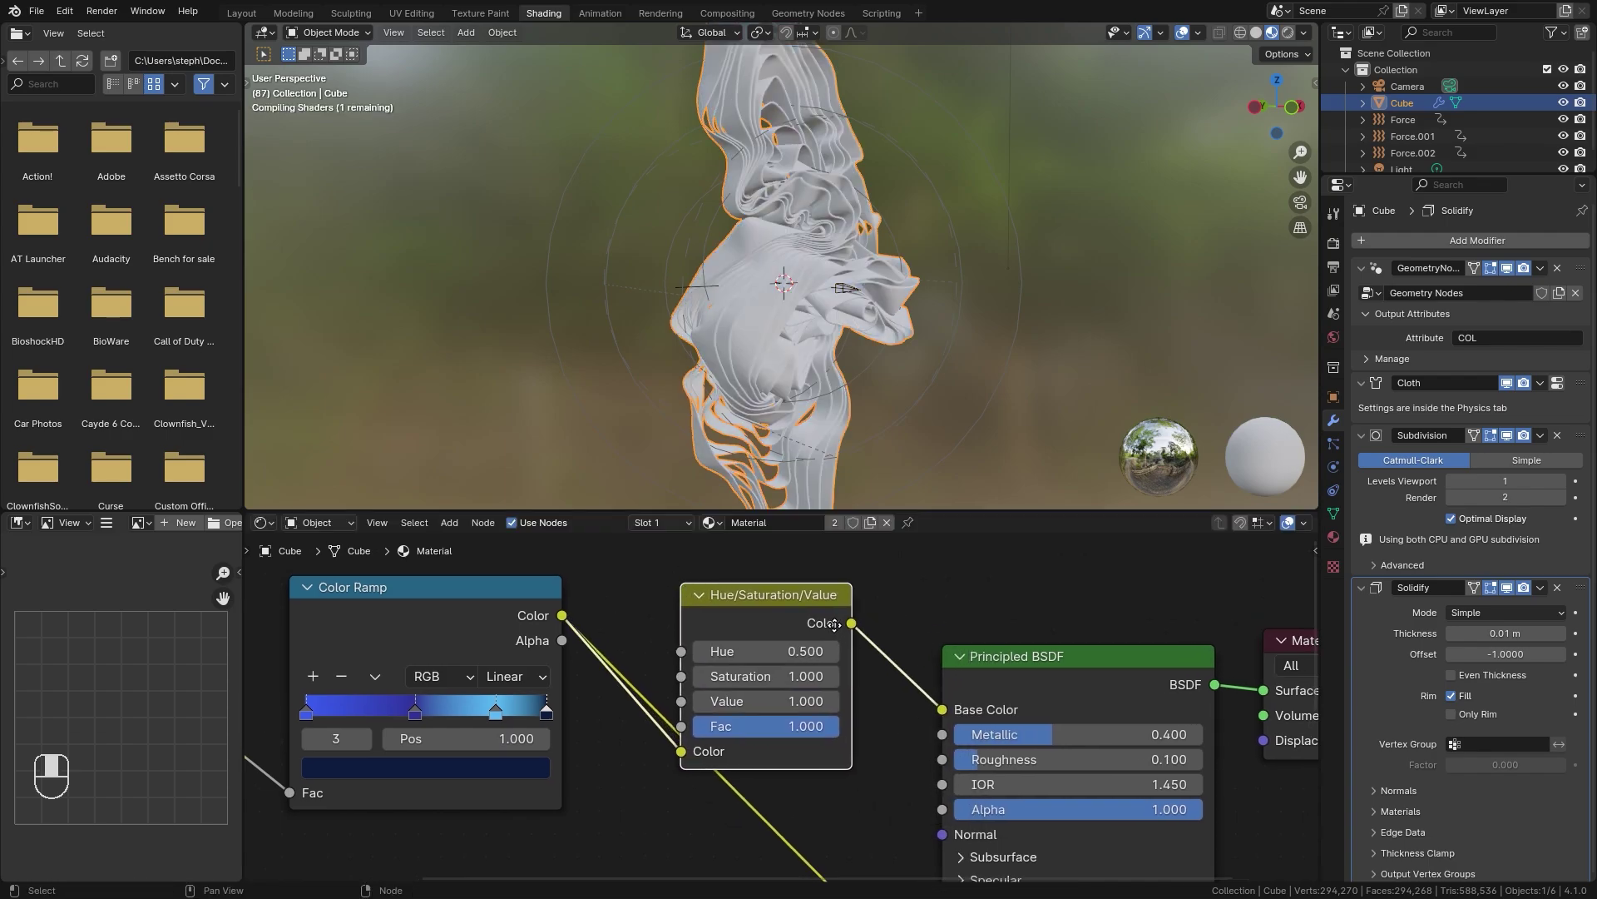
Connect the Hue/Saturation/Value node's Color to the Principled BSDF's Emission Color
middle_drag(788, 592, 669, 624)
scroll(774, 705, down, 1)
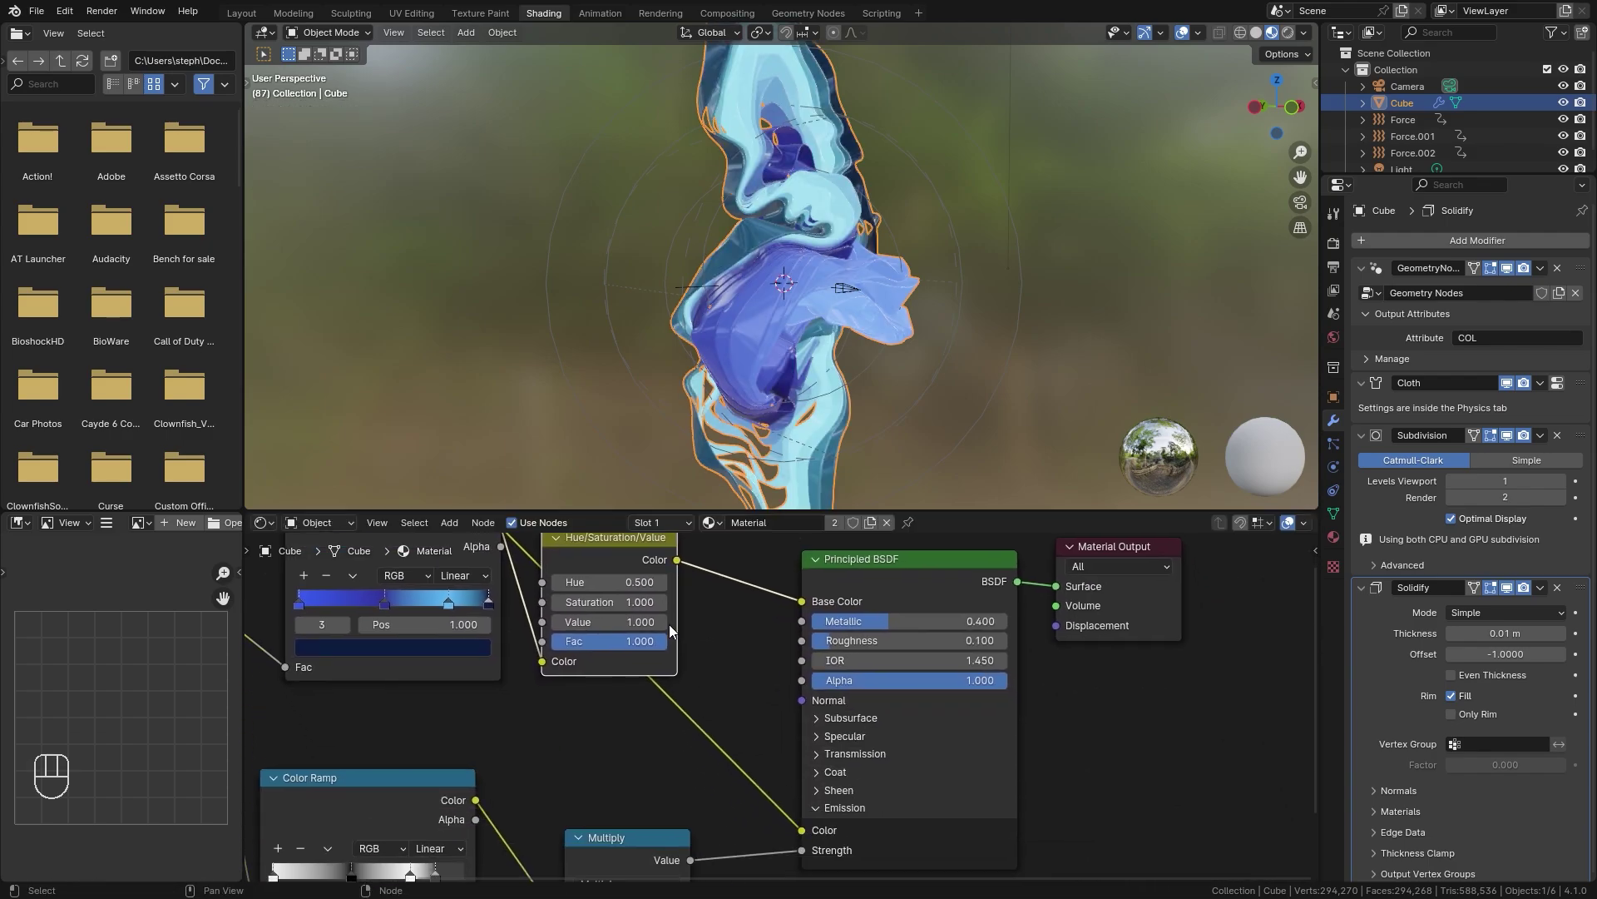
drag(678, 560, 800, 824)
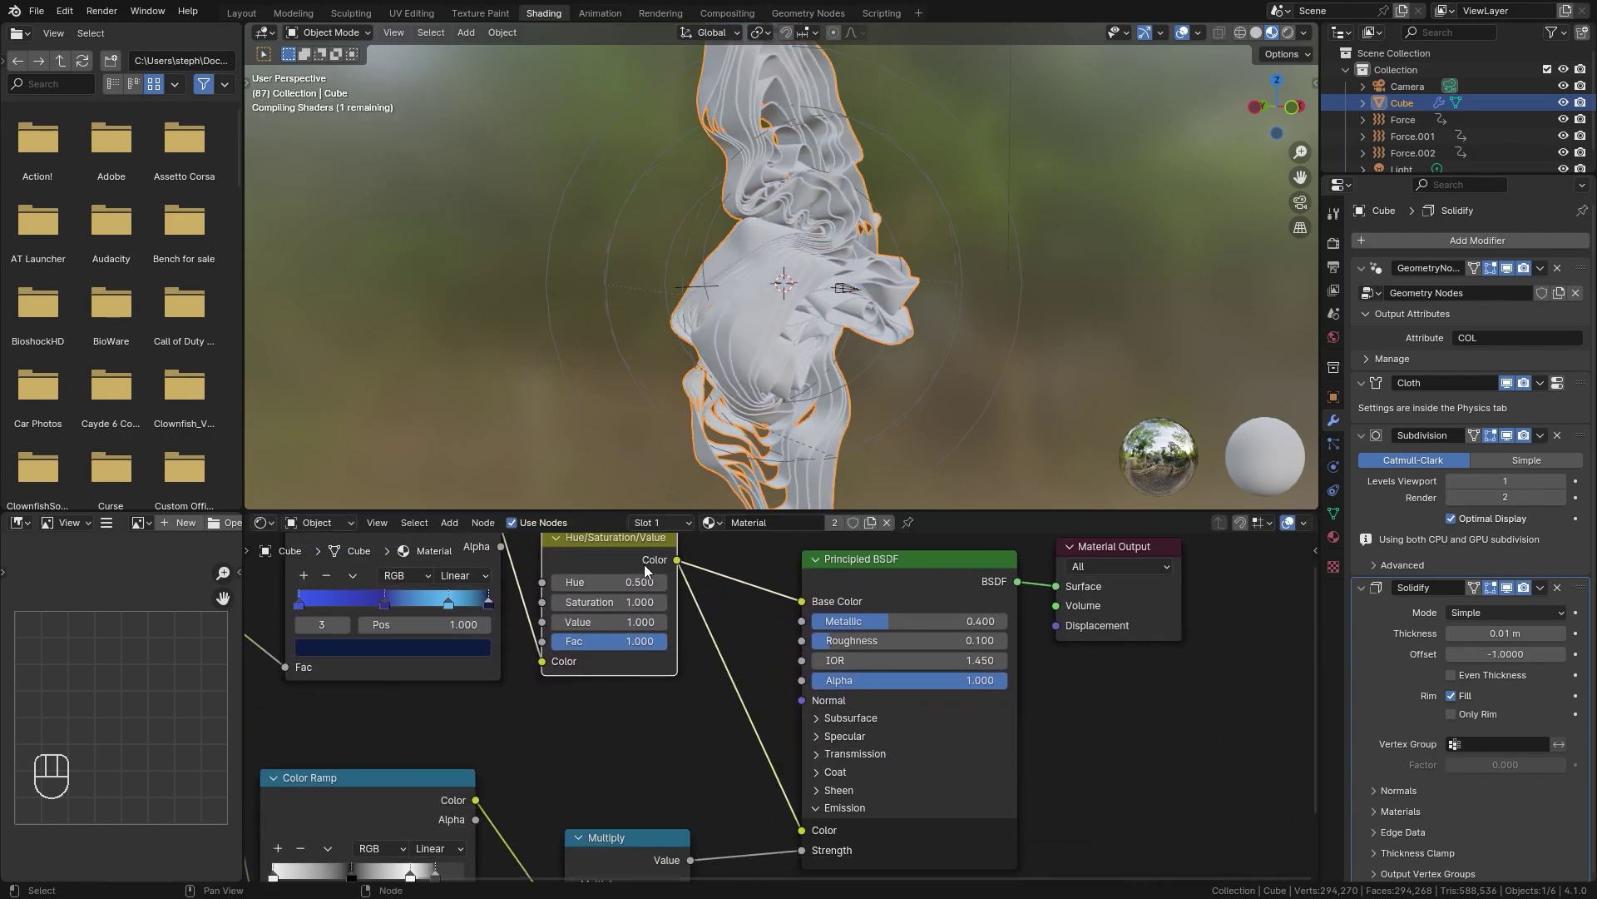
middle_drag(644, 570, 699, 617)
scroll(698, 632, up, 2)
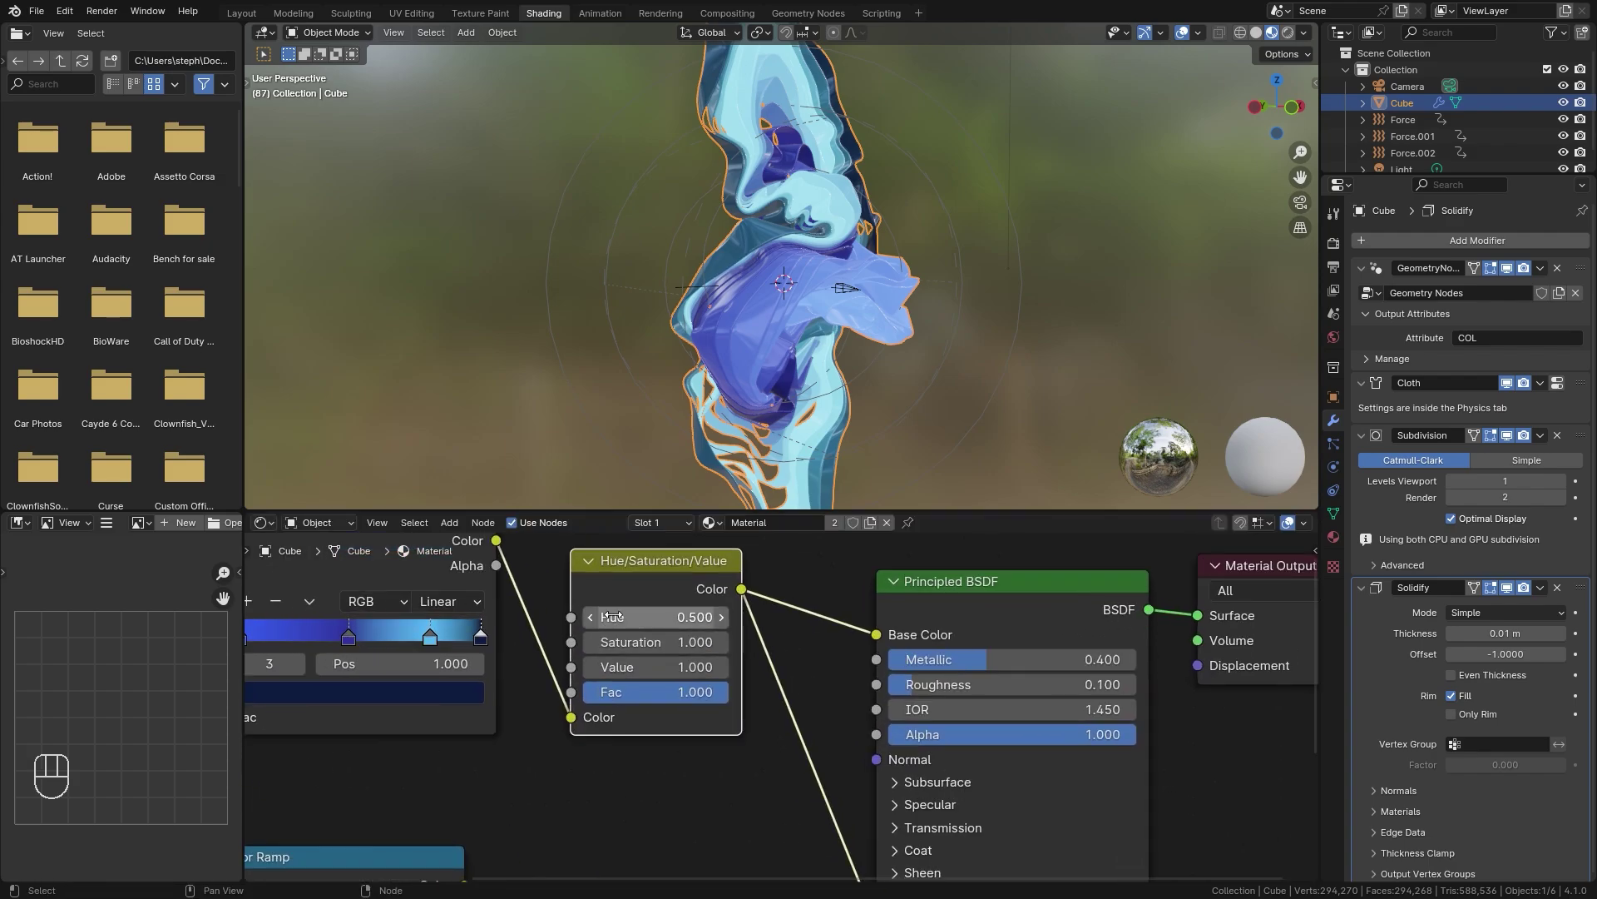
Set the Hue/Saturation/Value node's Hue to 0.970 and the blue Color Ramp's interpolation to Constant
shift+drag(612, 617, 741, 616)
middle_drag(860, 387, 998, 416)
middle_drag(574, 613, 922, 661)
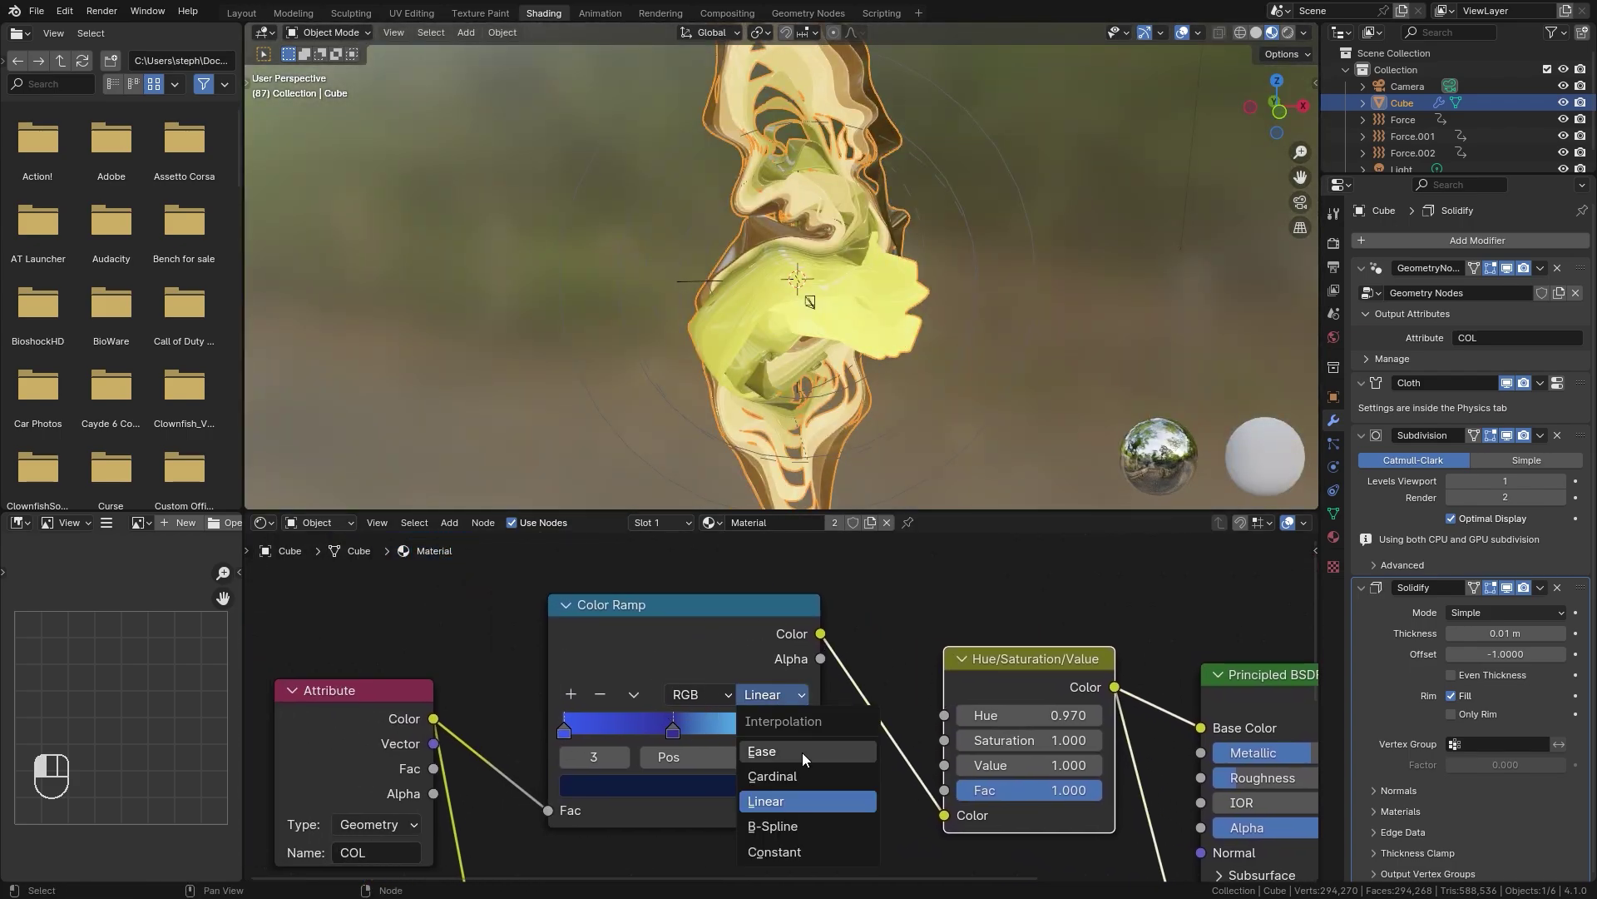
click(795, 852)
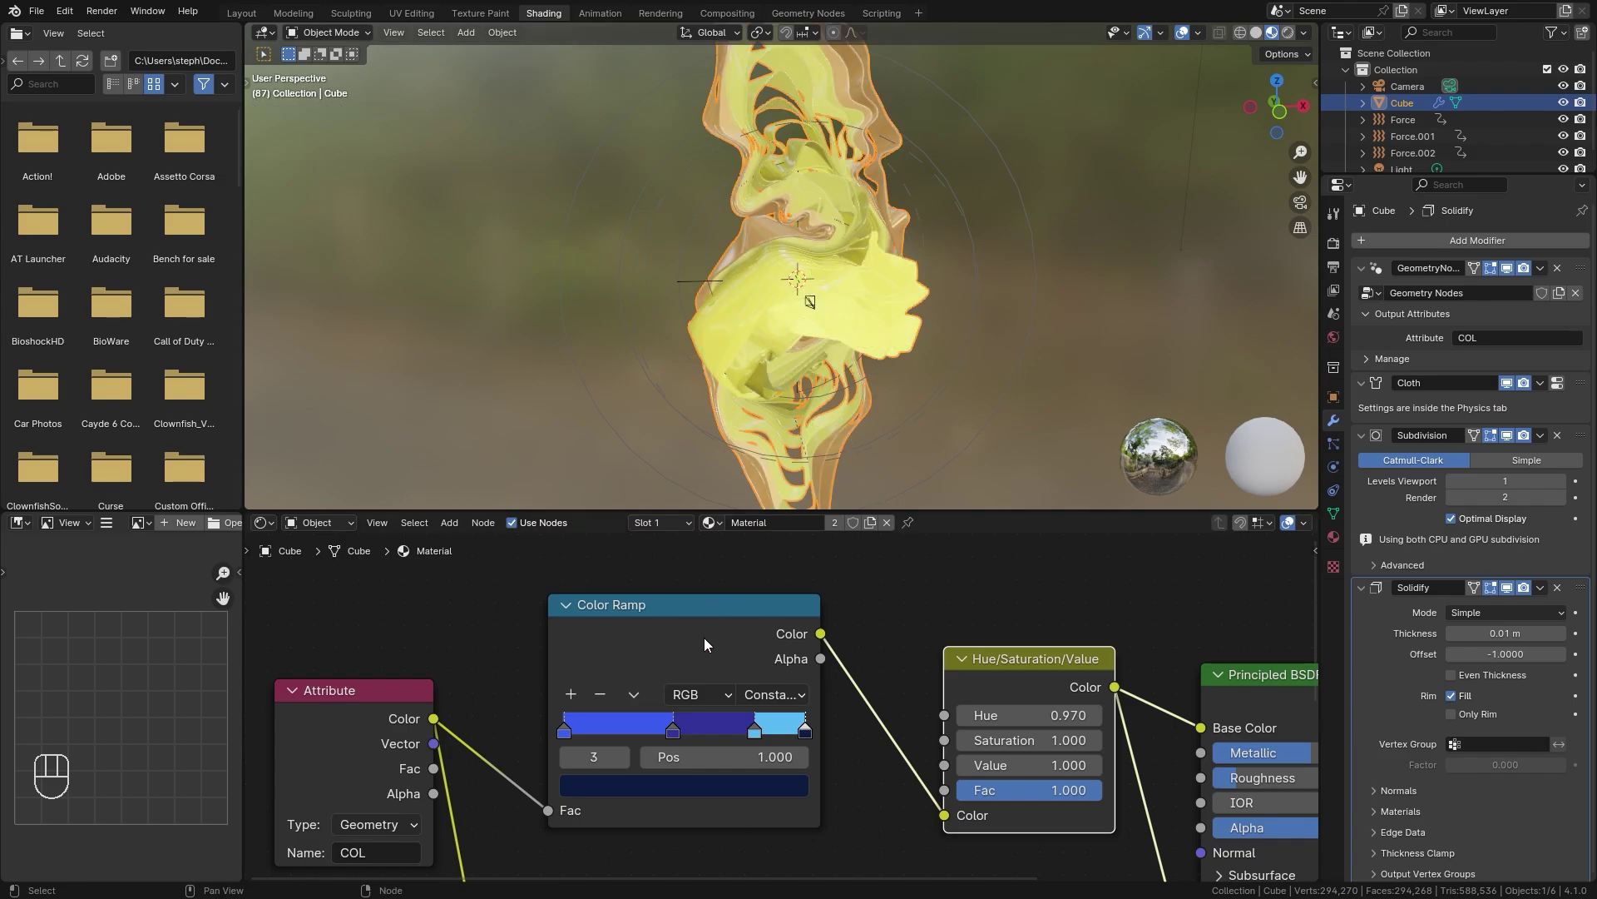
scroll(756, 399, up, 3)
middle_drag(756, 399, 807, 379)
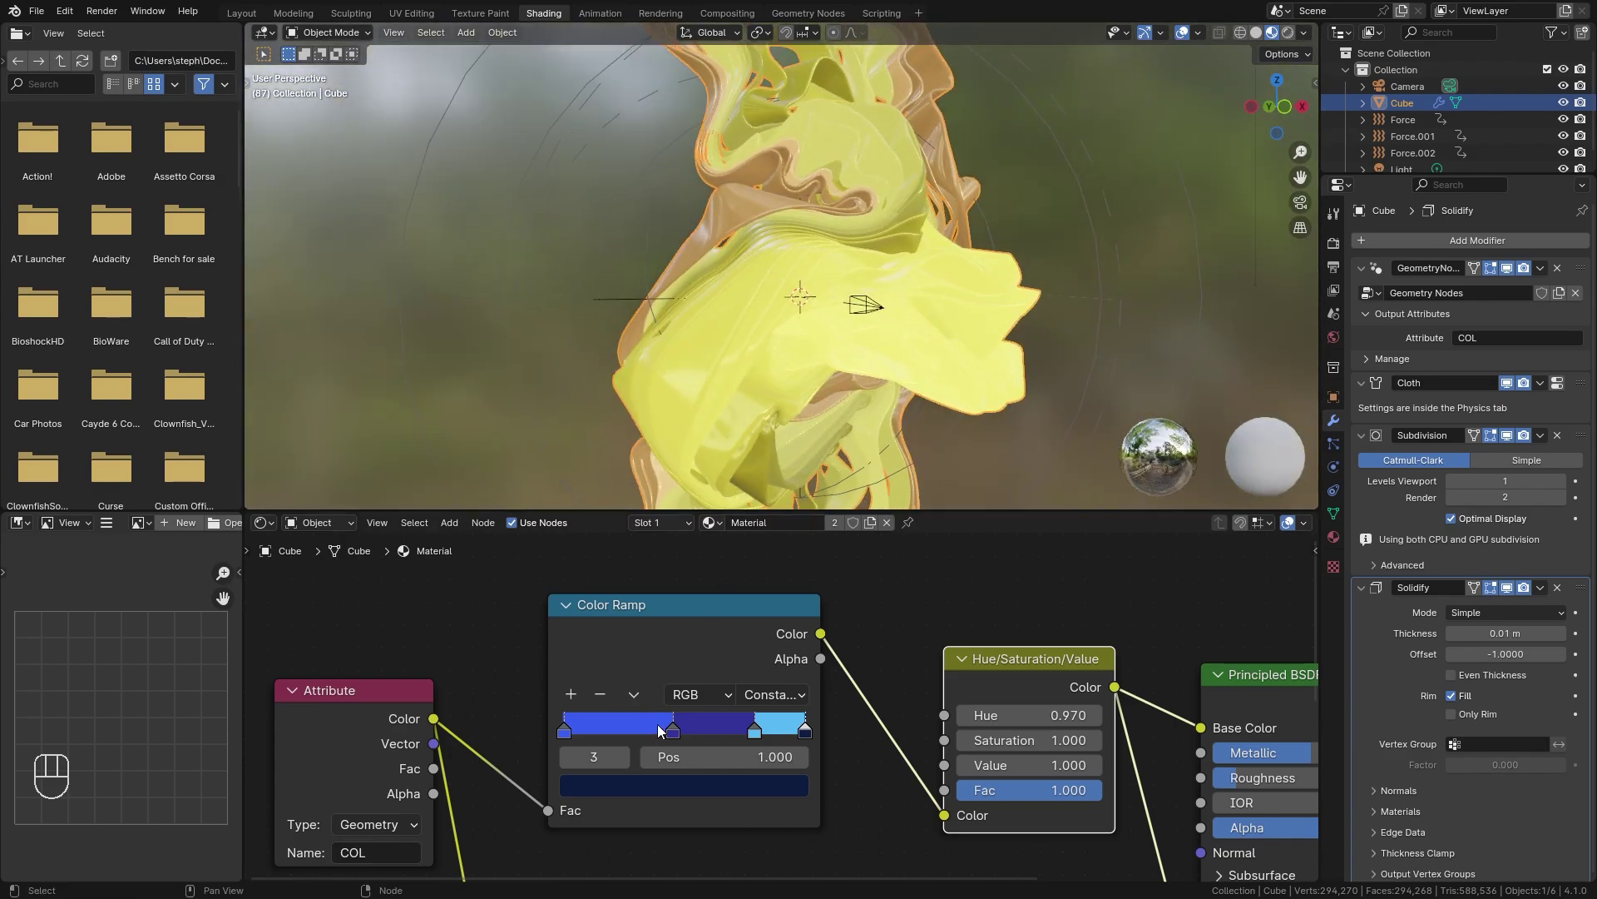
Move the blue Color Ramp's second stop to position 0.209 and its third stop to 0.573
drag(673, 727, 609, 721)
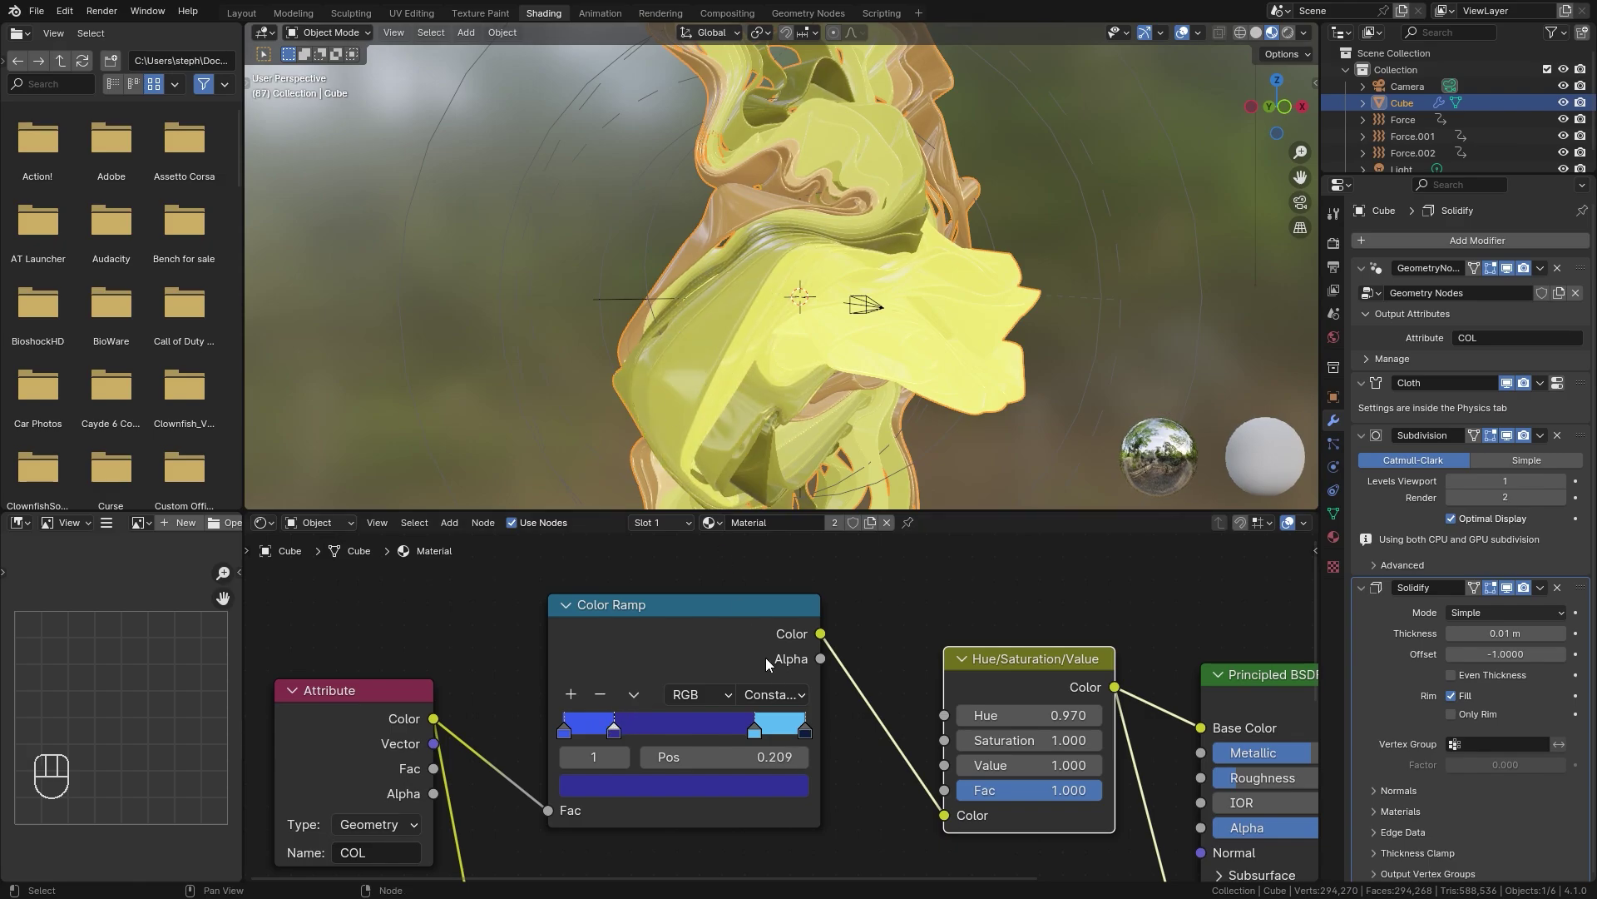
click(752, 734)
mouse_move(752, 733)
mouse_down()
mouse_move(804, 730)
mouse_move(758, 731)
mouse_up()
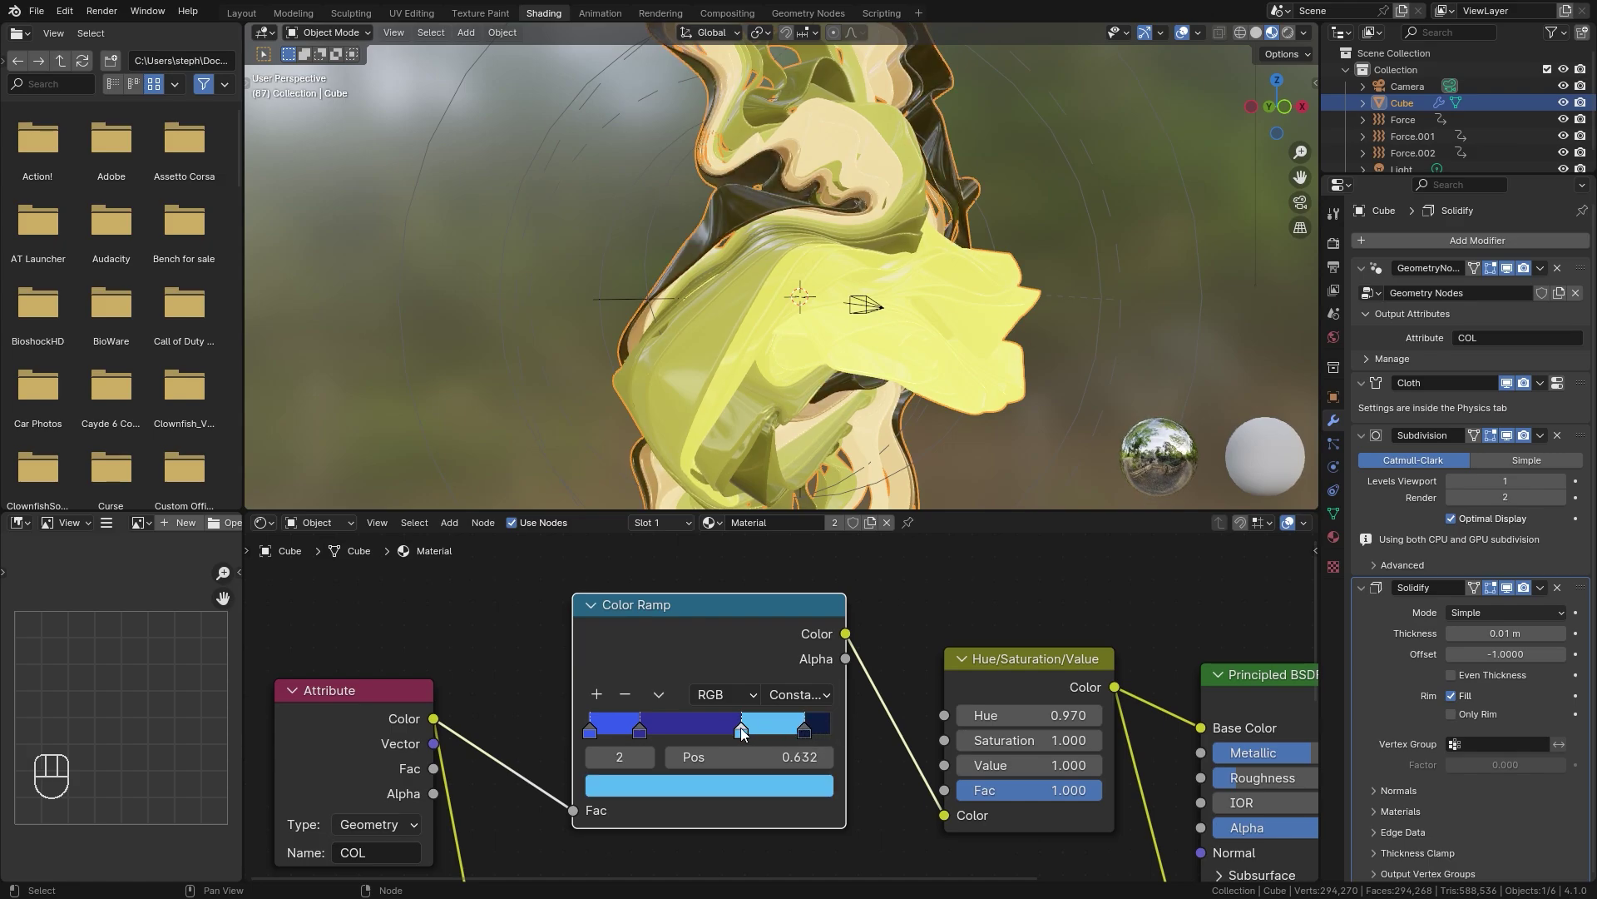
middle_drag(967, 360, 1054, 201)
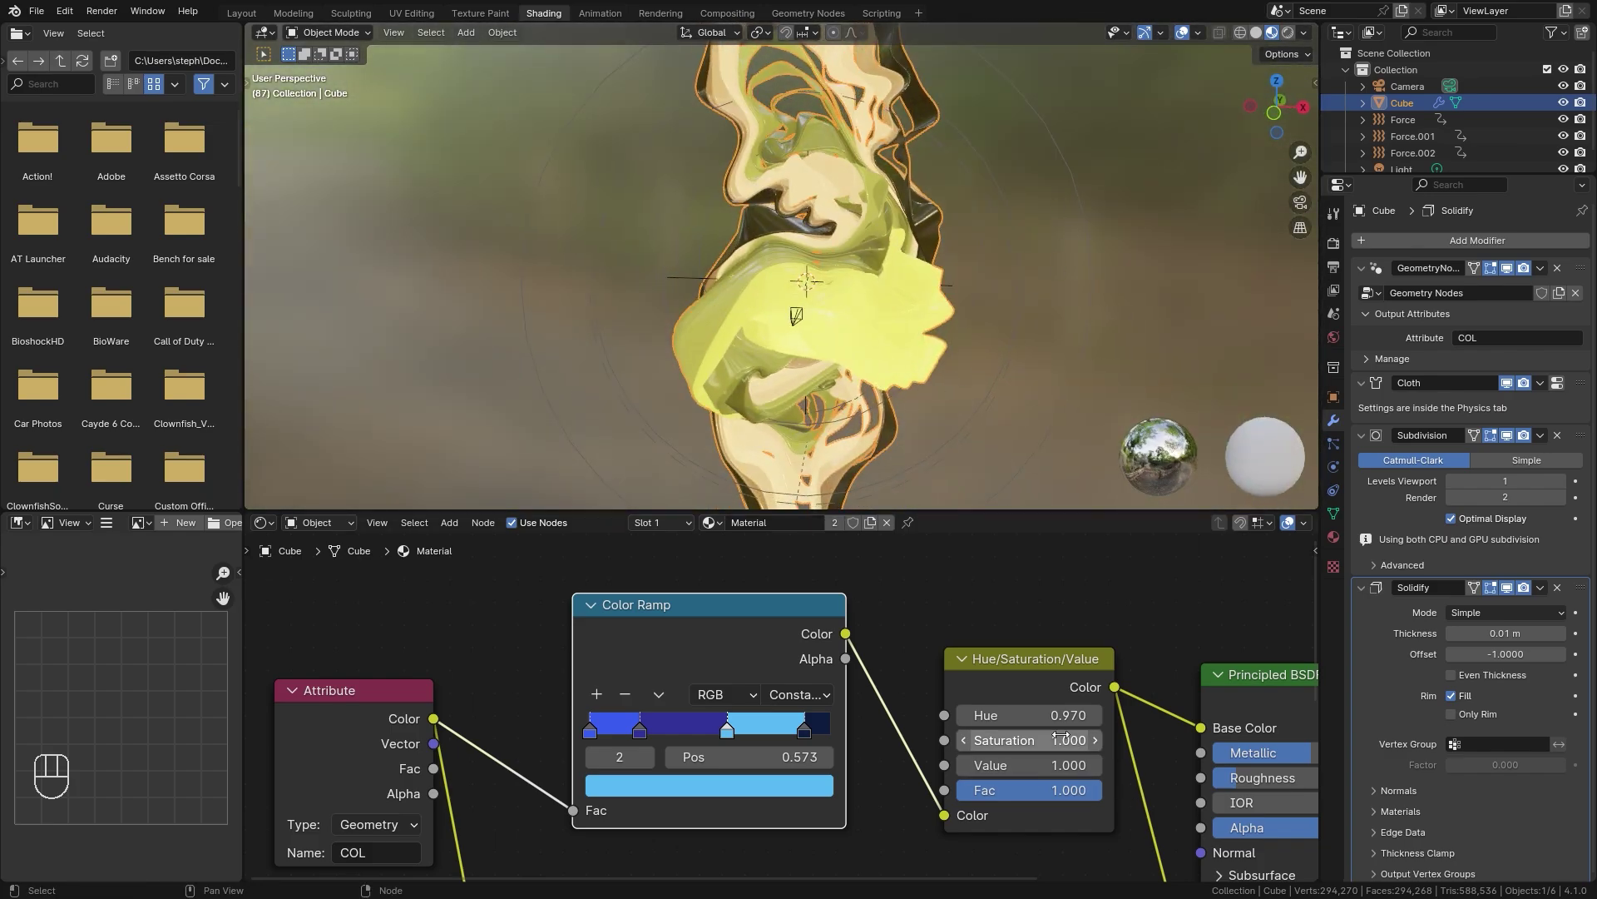
Set the Hue/Saturation/Value node's Hue to 0.480 and Value to 1.850
shift+drag(1029, 715, 954, 715)
middle_drag(919, 475, 975, 424)
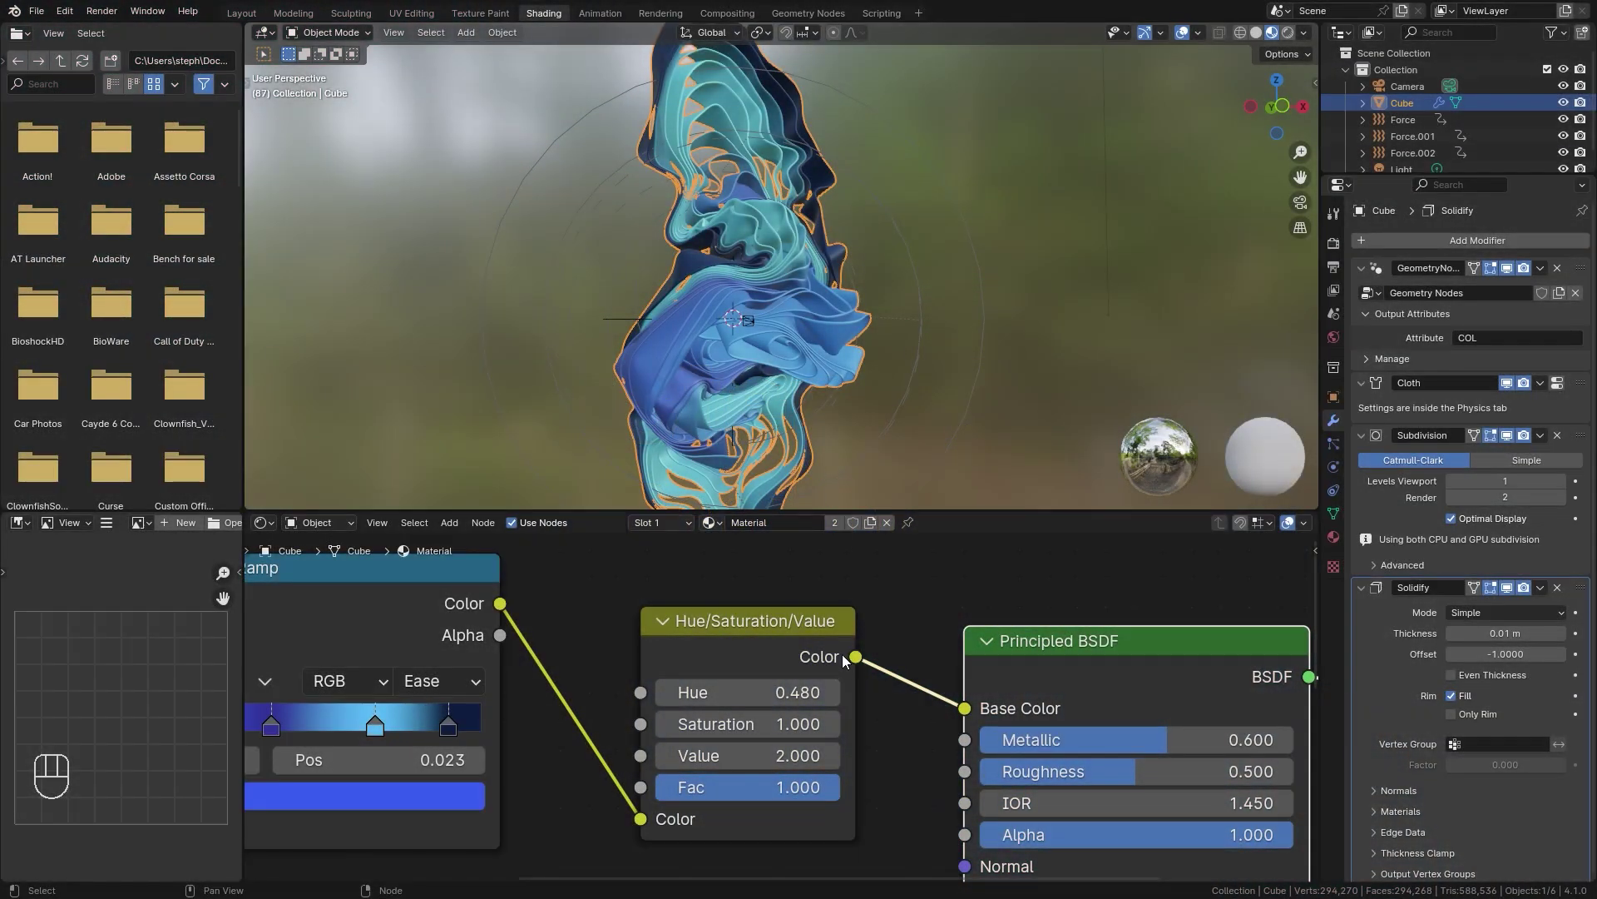
drag(753, 756, 728, 755)
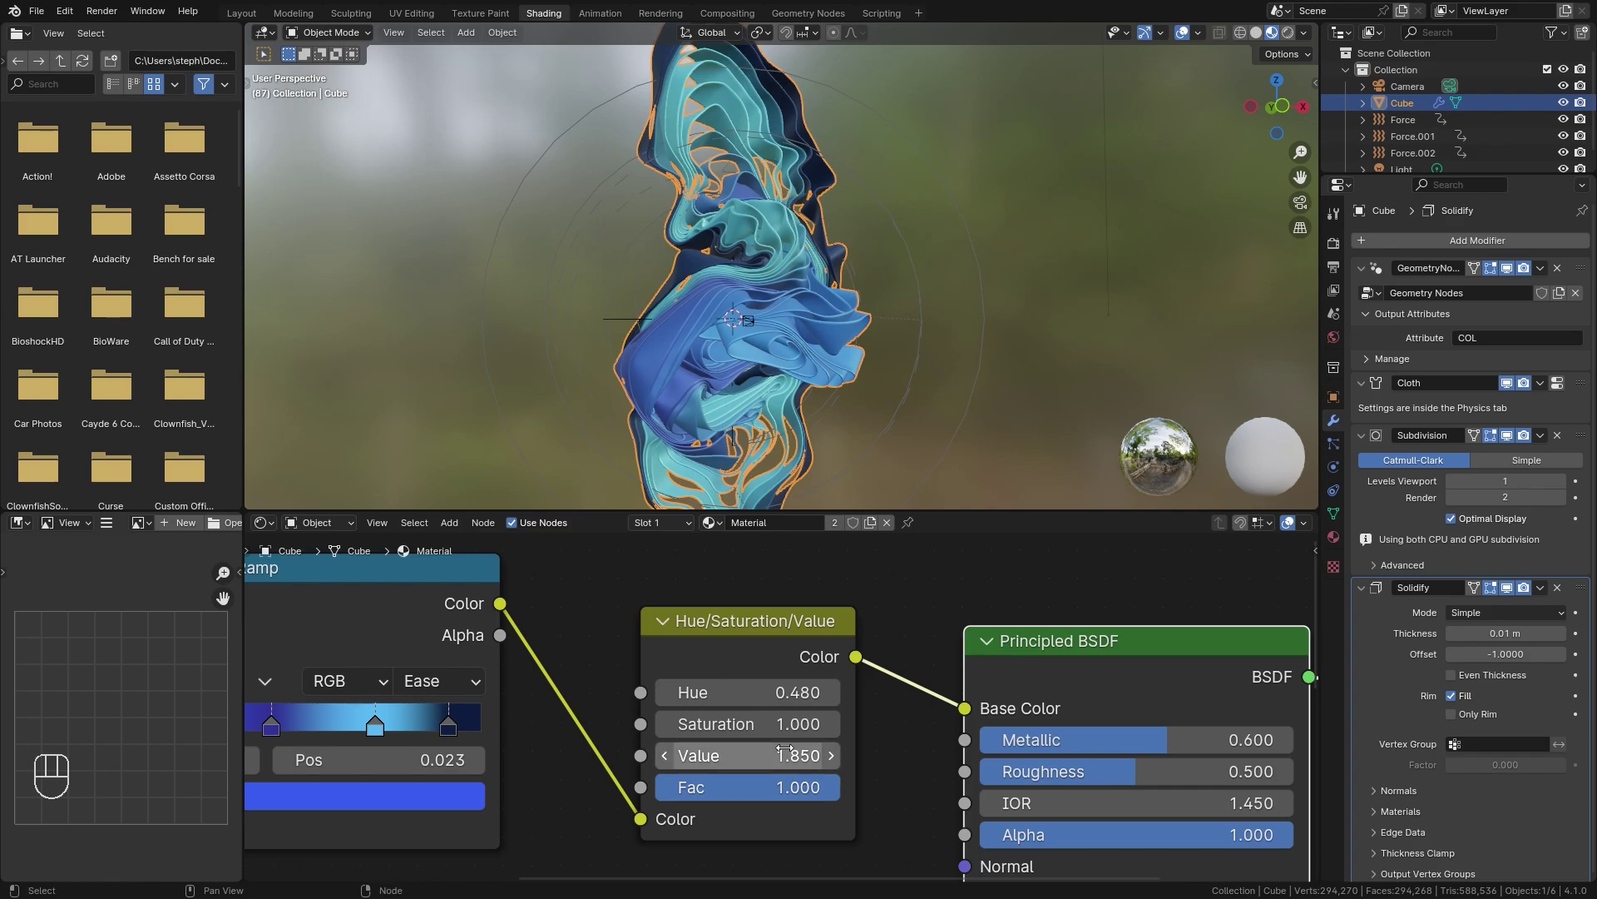
middle_drag(1152, 738, 899, 724)
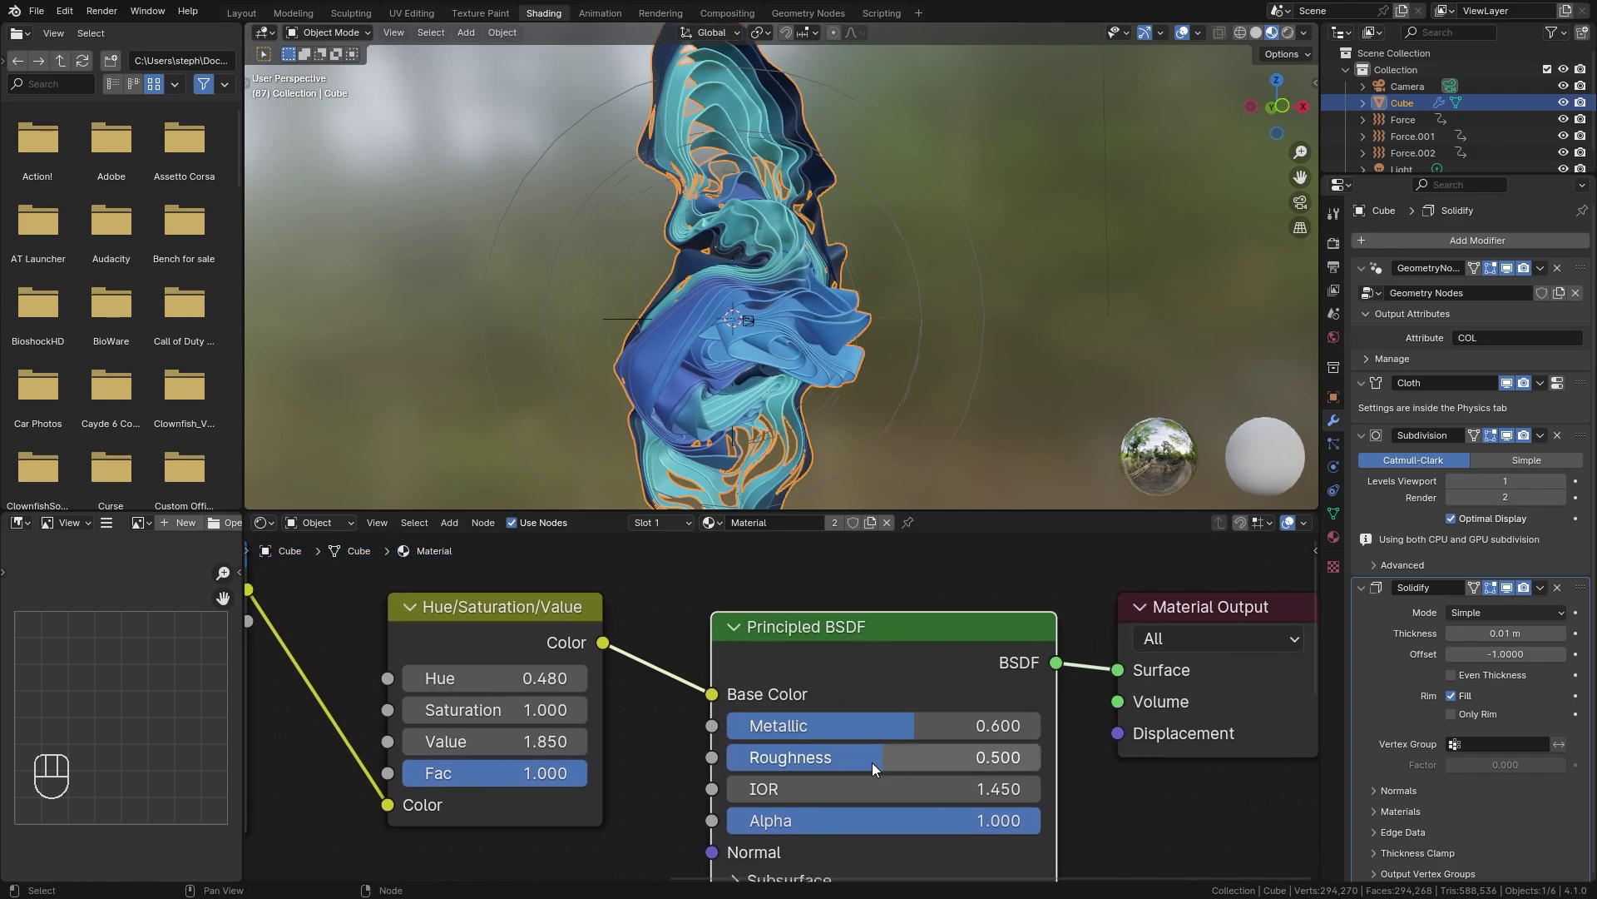
mouse_move(708, 419)
middle_down()
mouse_move(732, 385)
mouse_move(511, 396)
mouse_move(936, 406)
mouse_move(716, 412)
middle_up()
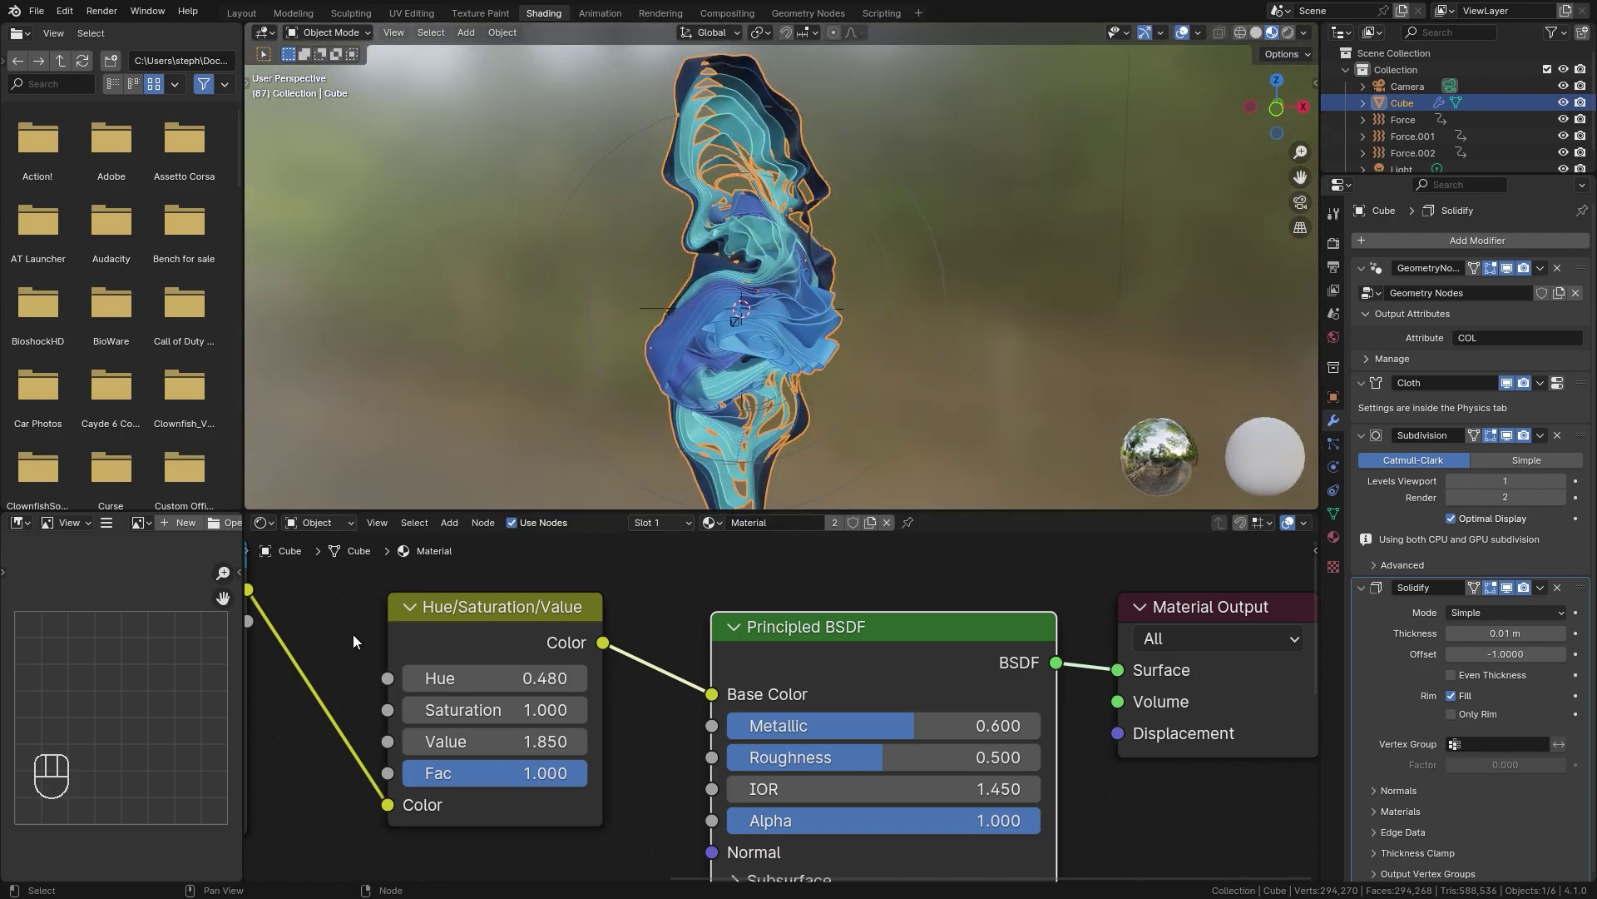
middle_drag(353, 634, 796, 645)
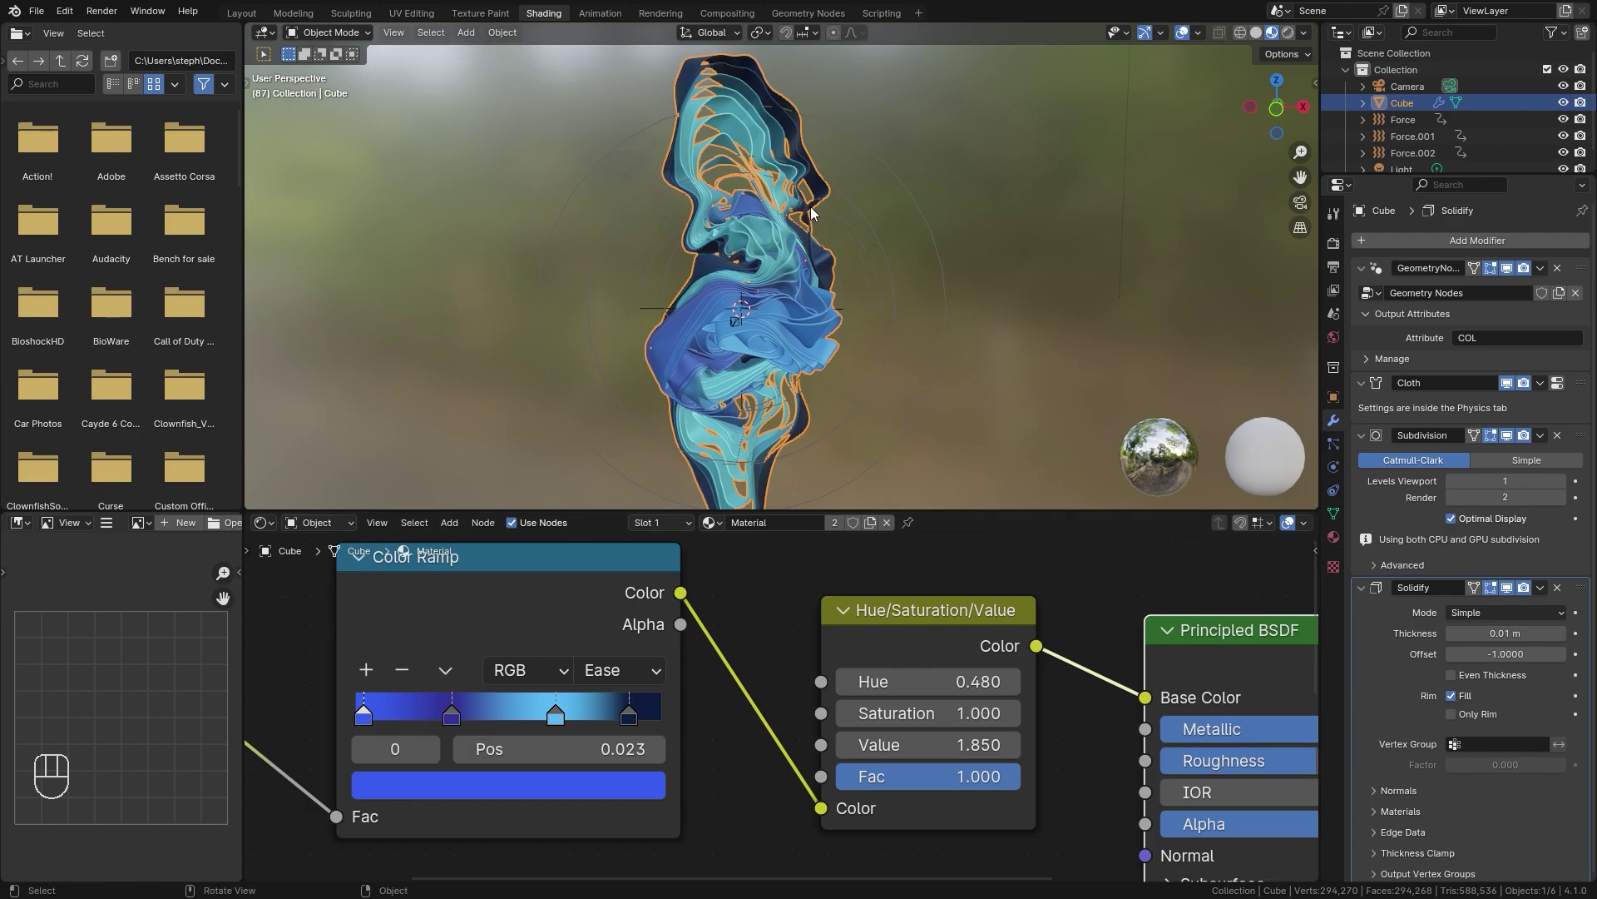
middle_drag(811, 207, 875, 185)
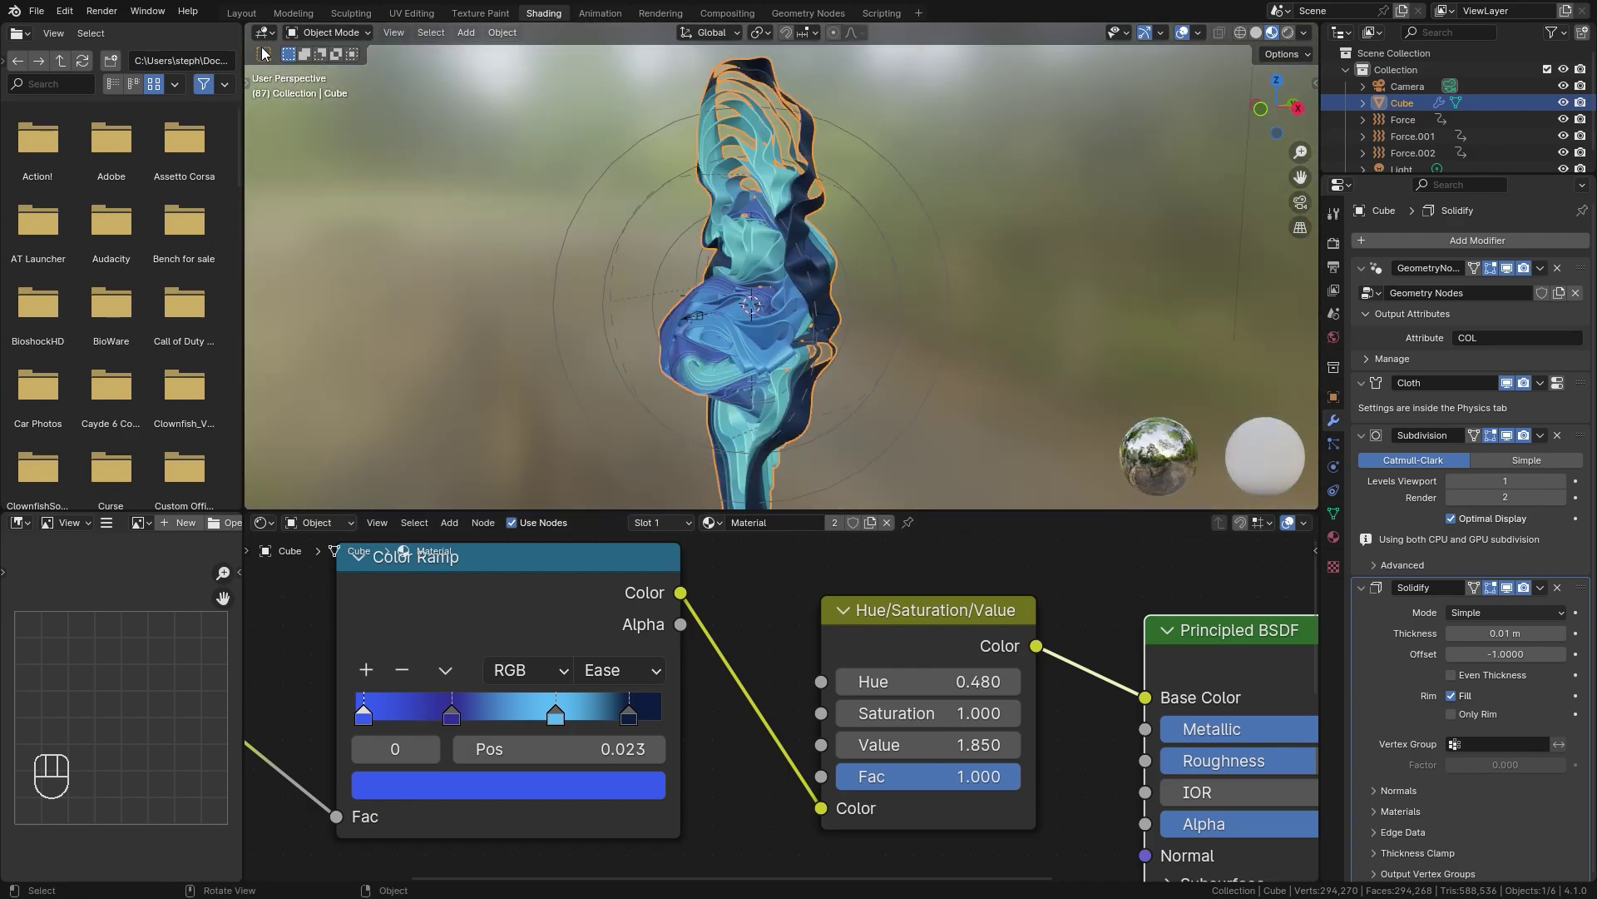
Switch to the Layout workspace and align the camera to a front view of the cloth mesh
click(241, 14)
scroll(905, 487, down, 3)
middle_drag(906, 486, 356, 57)
scroll(694, 405, up, 2)
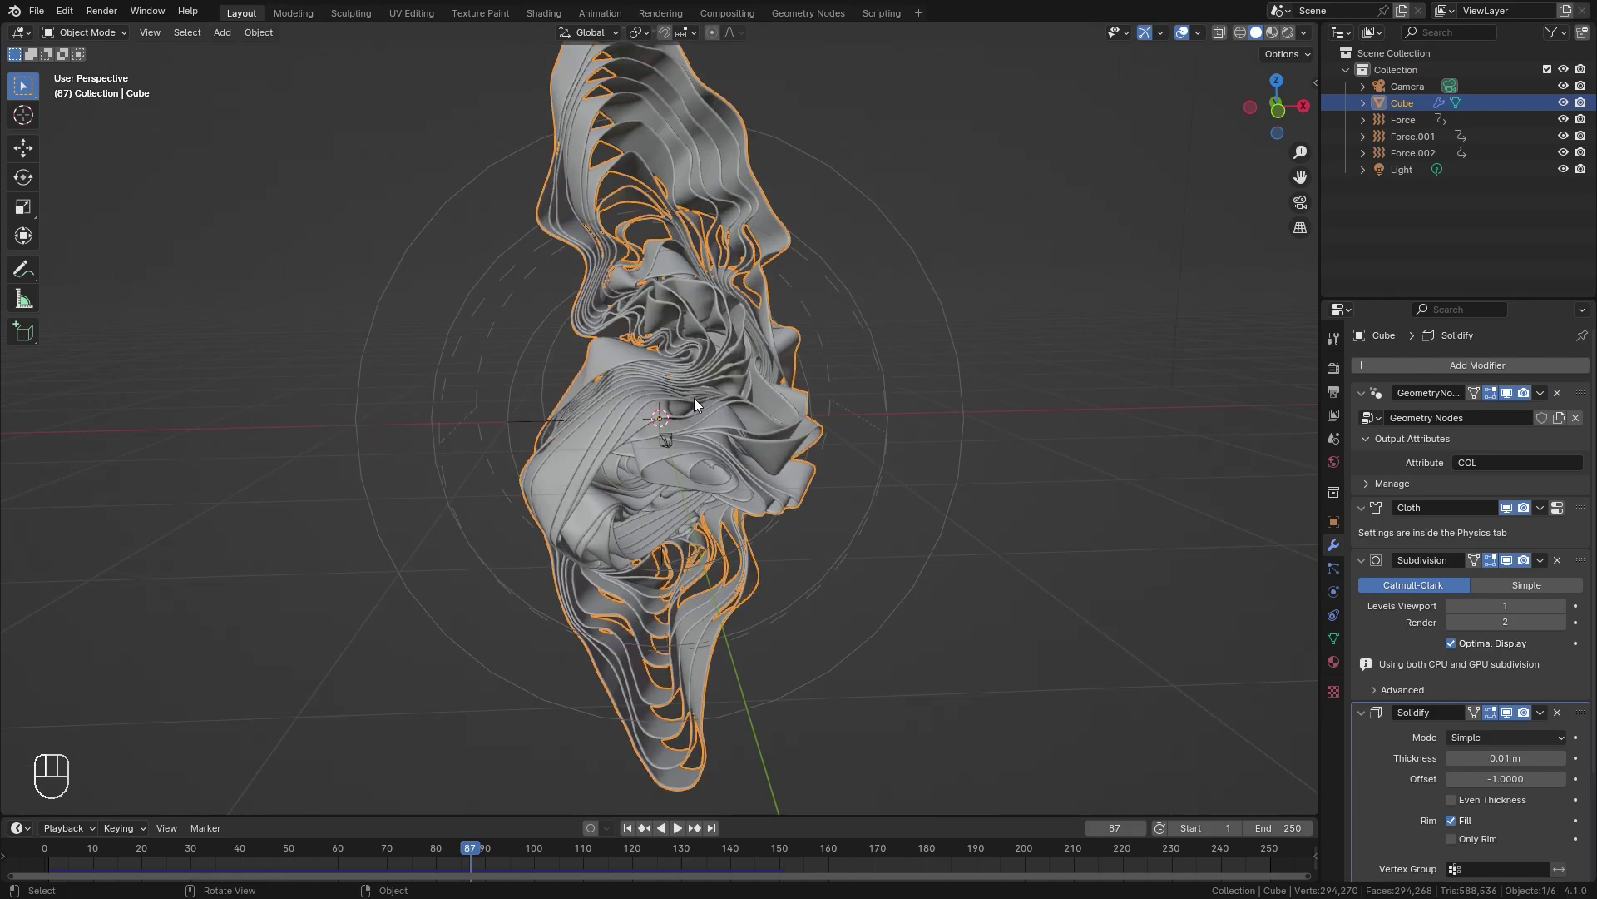
key(KP_1)
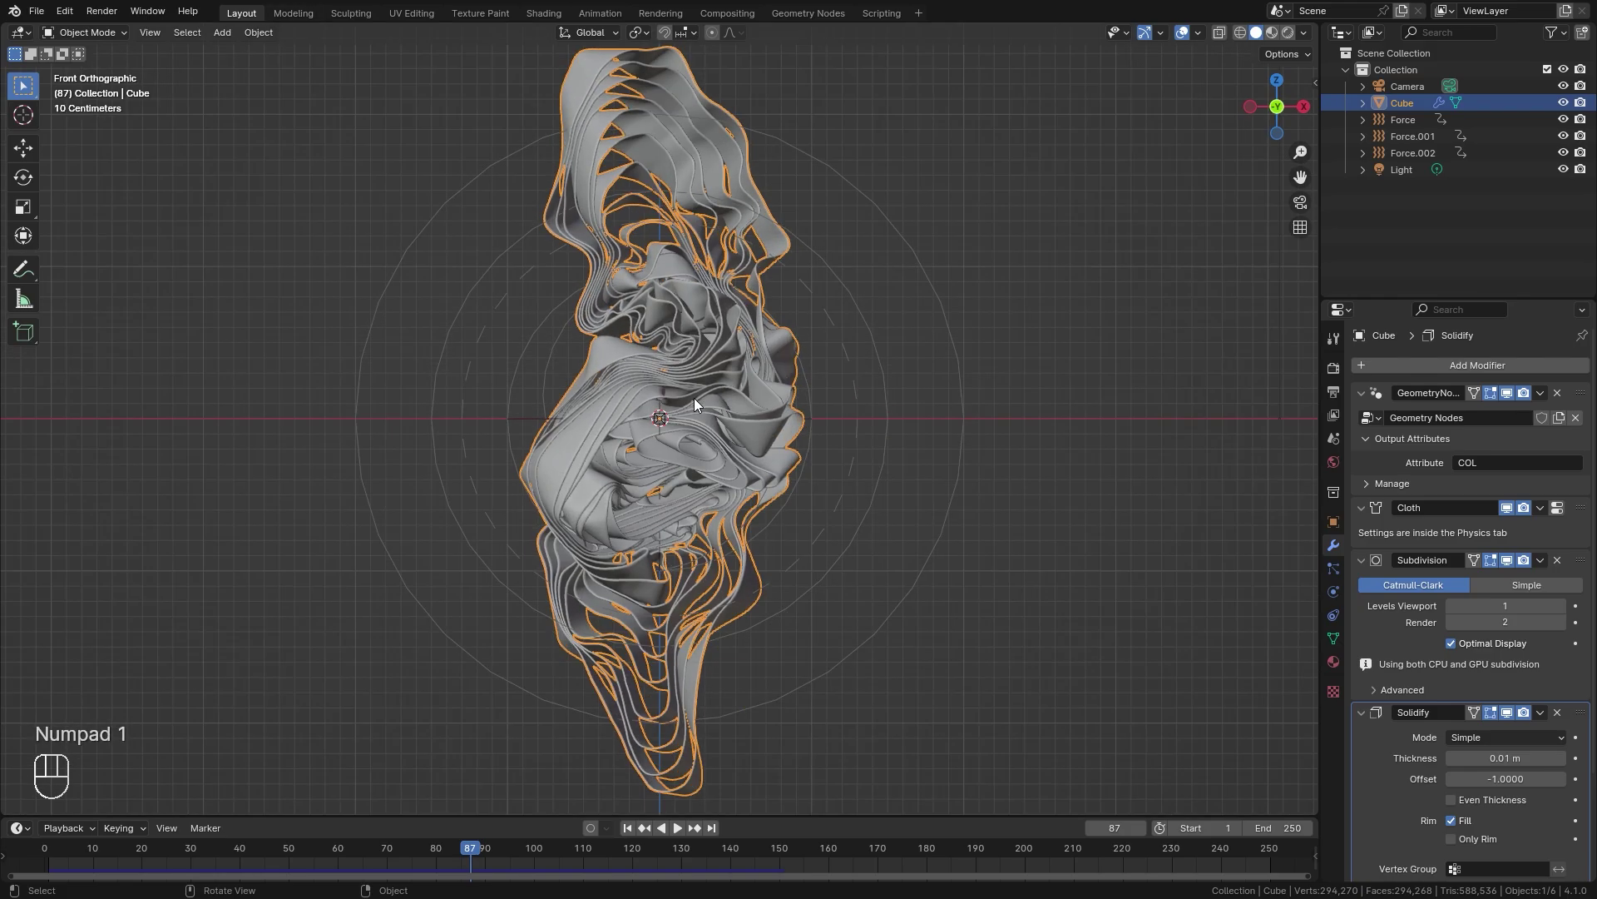
key(ctrl+alt)
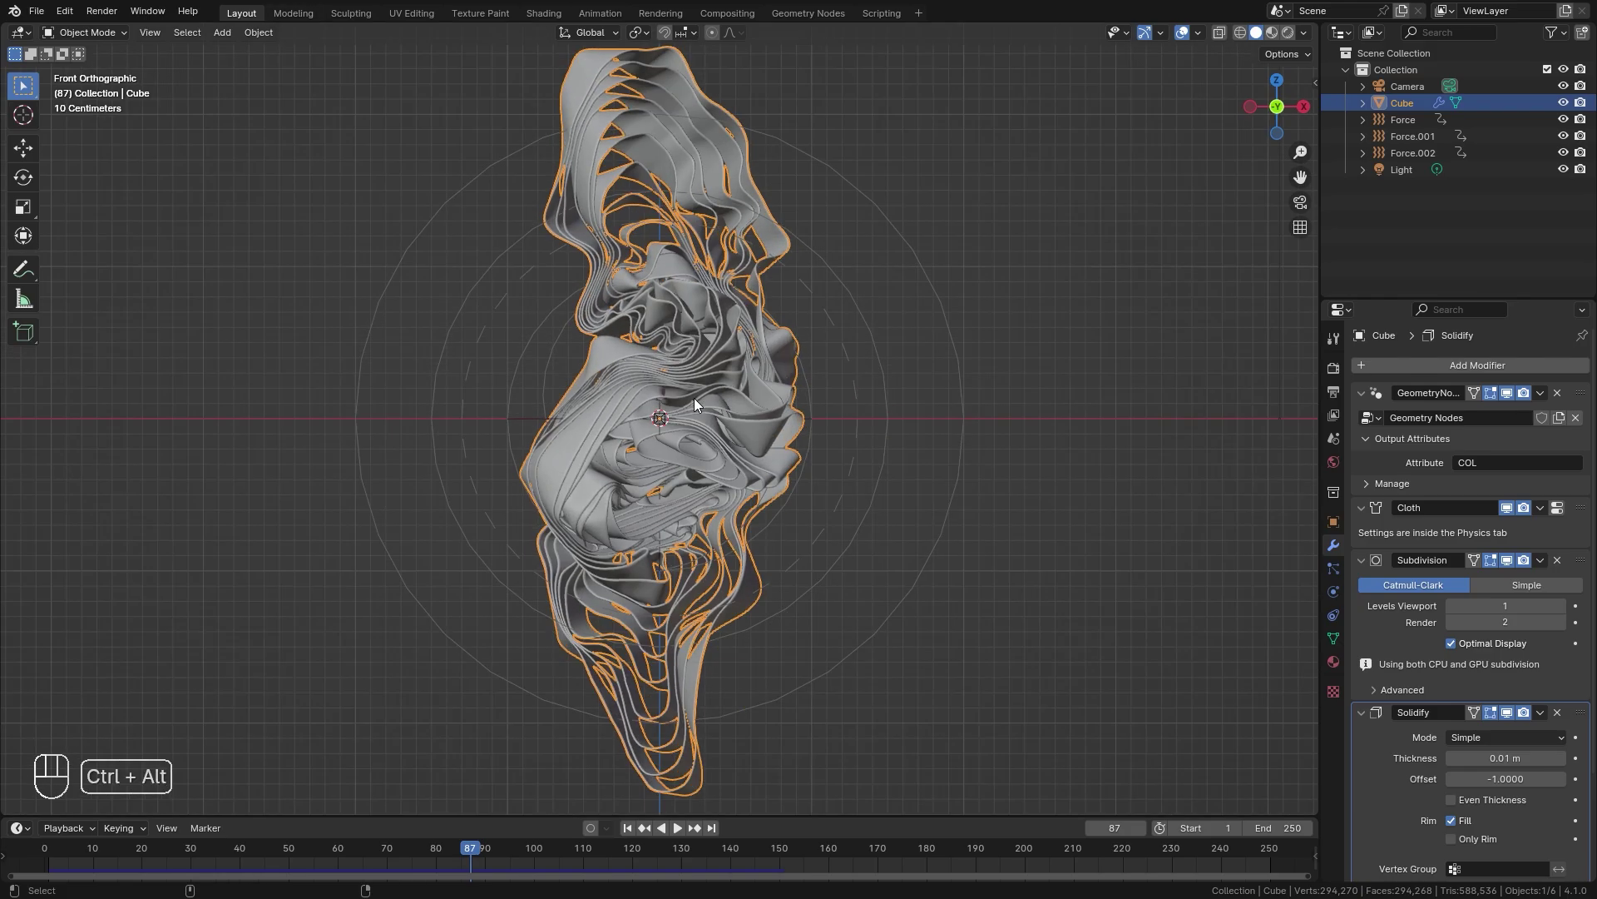
key(ctrl+alt+KP_0)
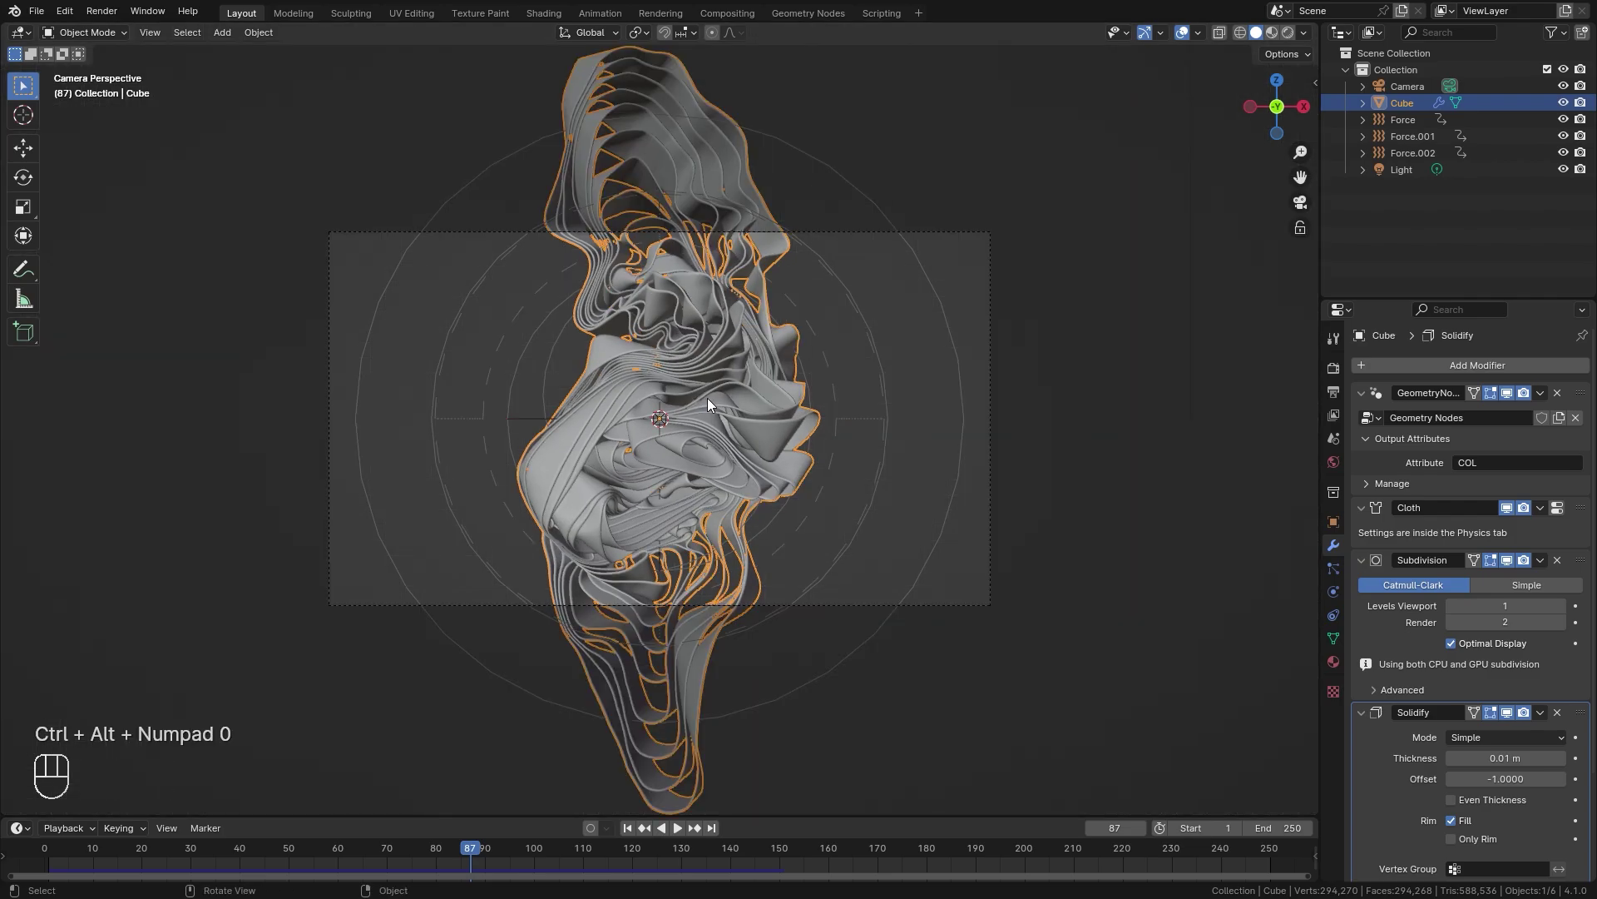
click(148, 32)
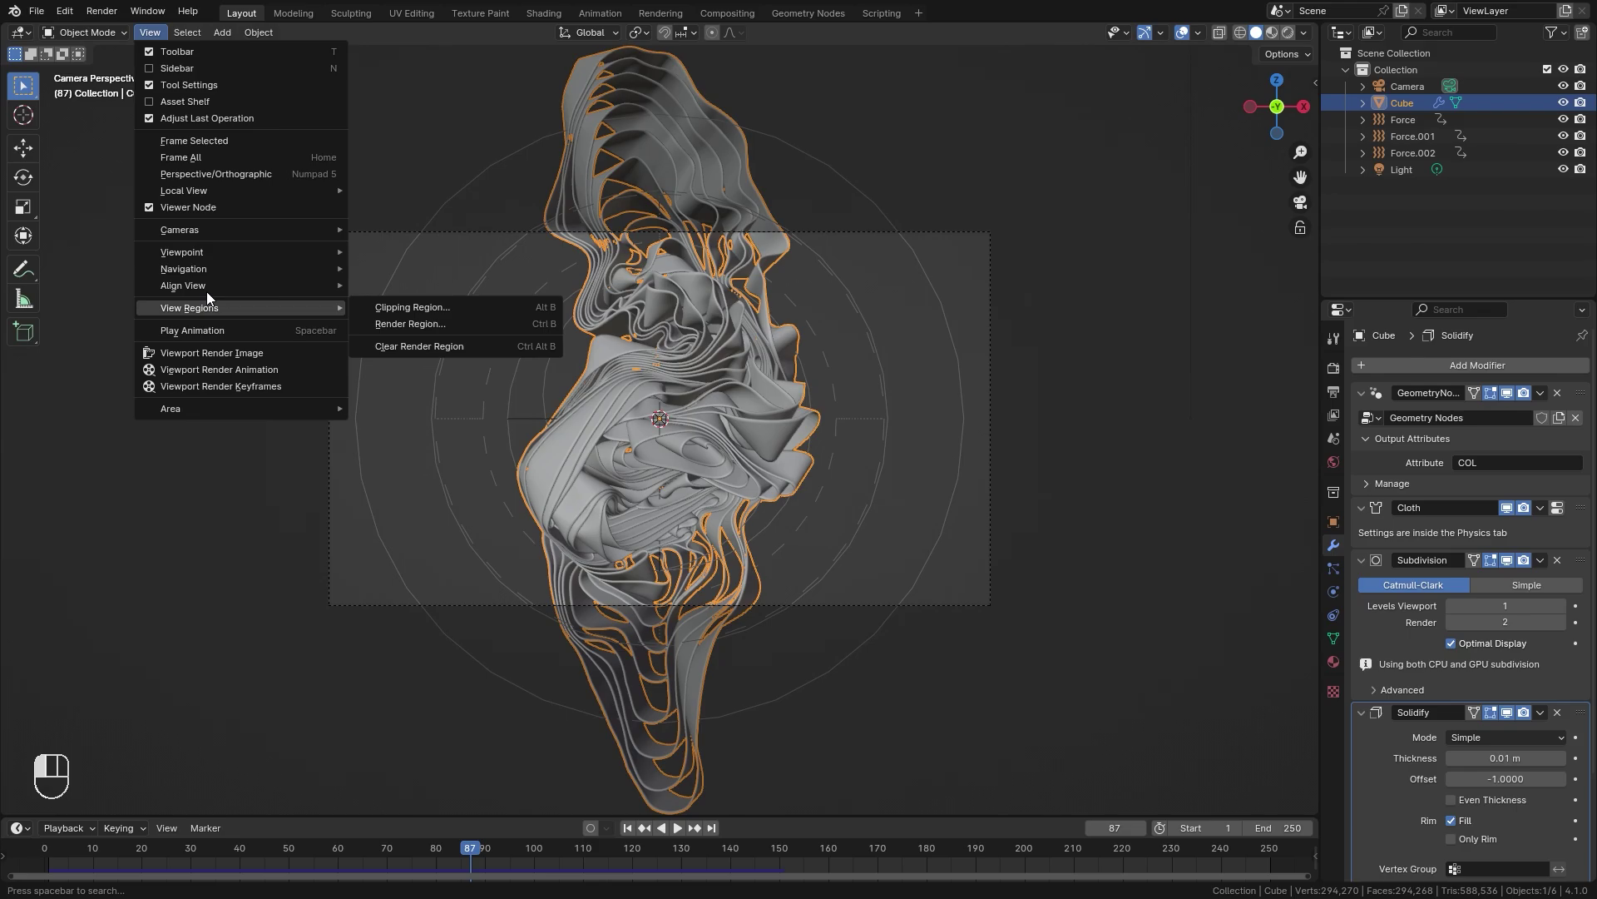
mouse_move(208, 287)
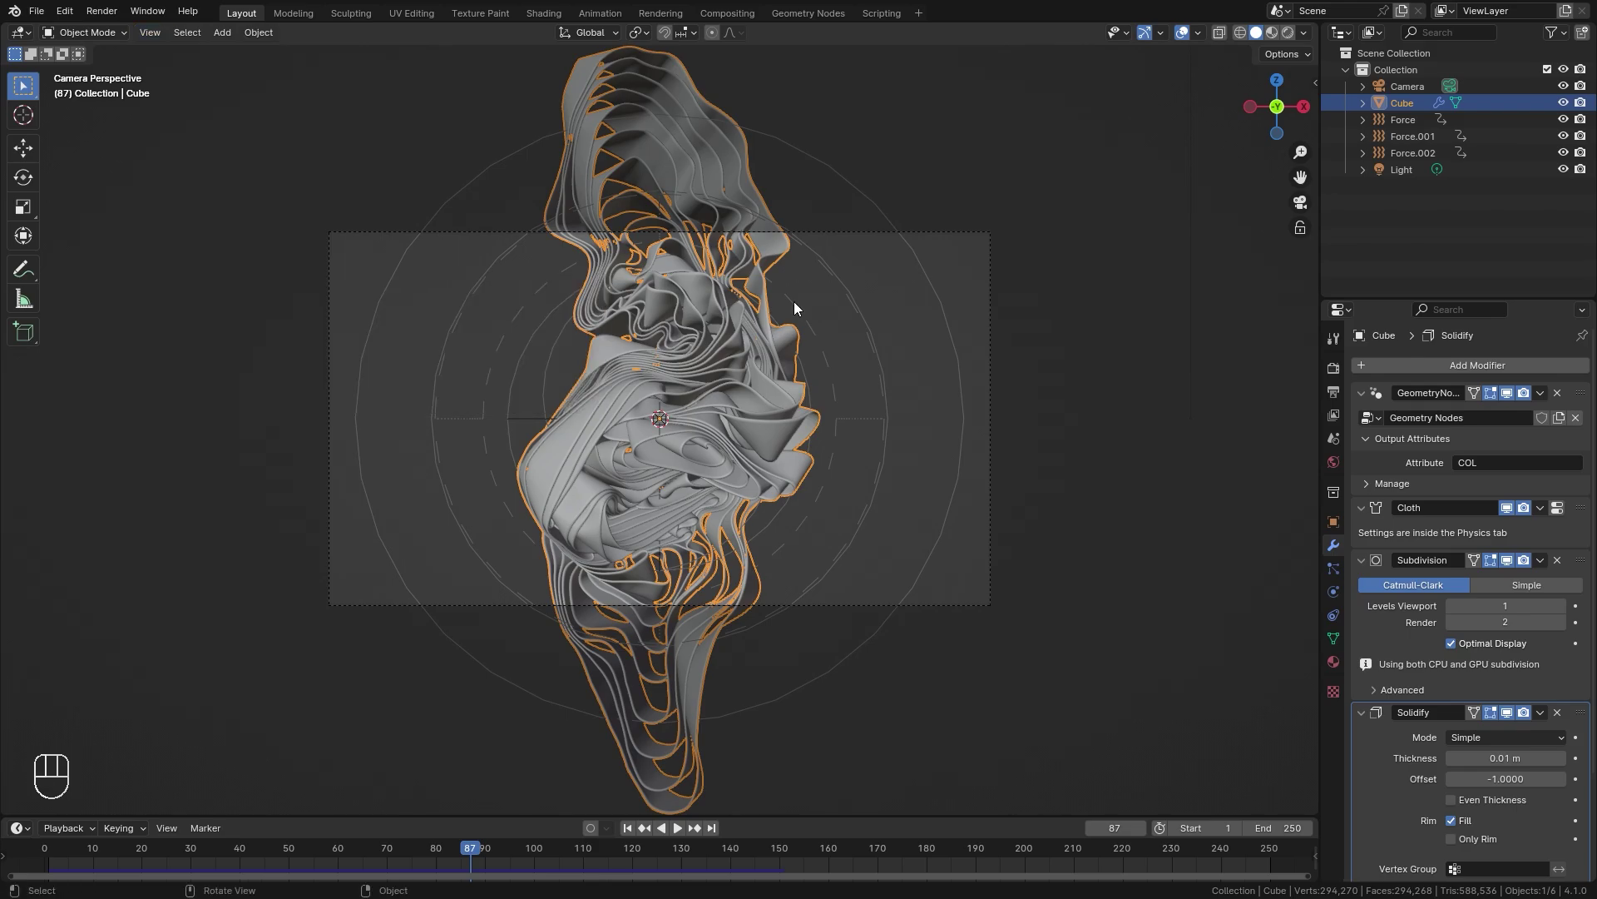
Roll the camera to about 57° around its viewing axis and reposition it so the mesh runs diagonally across the frame
click(991, 236)
key(r)
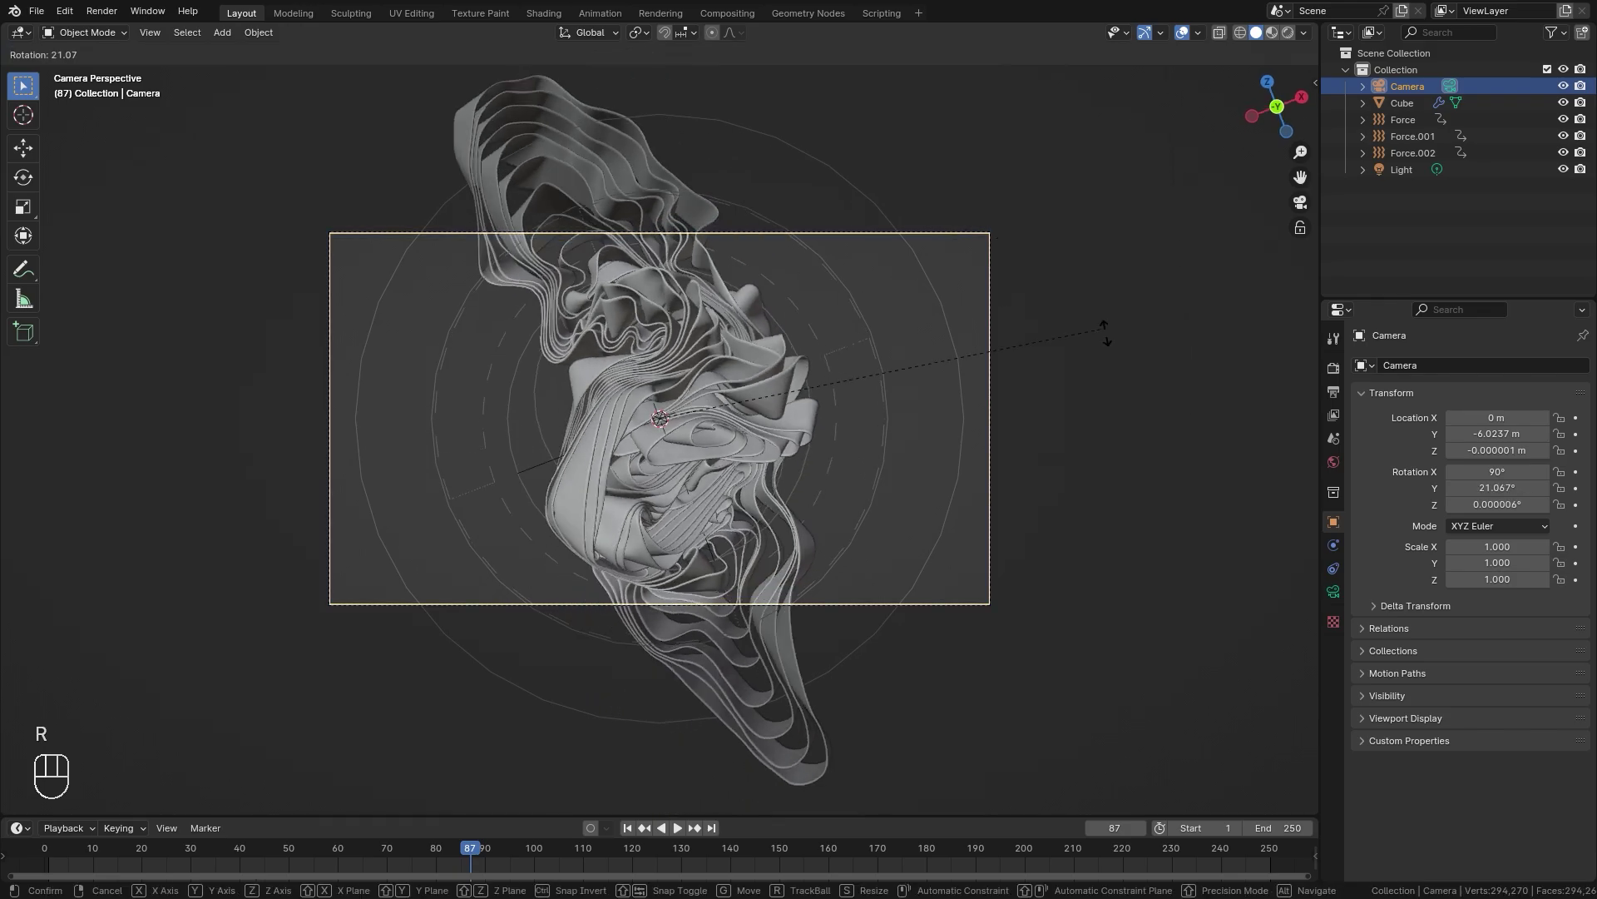
click(700, 455)
key(g)
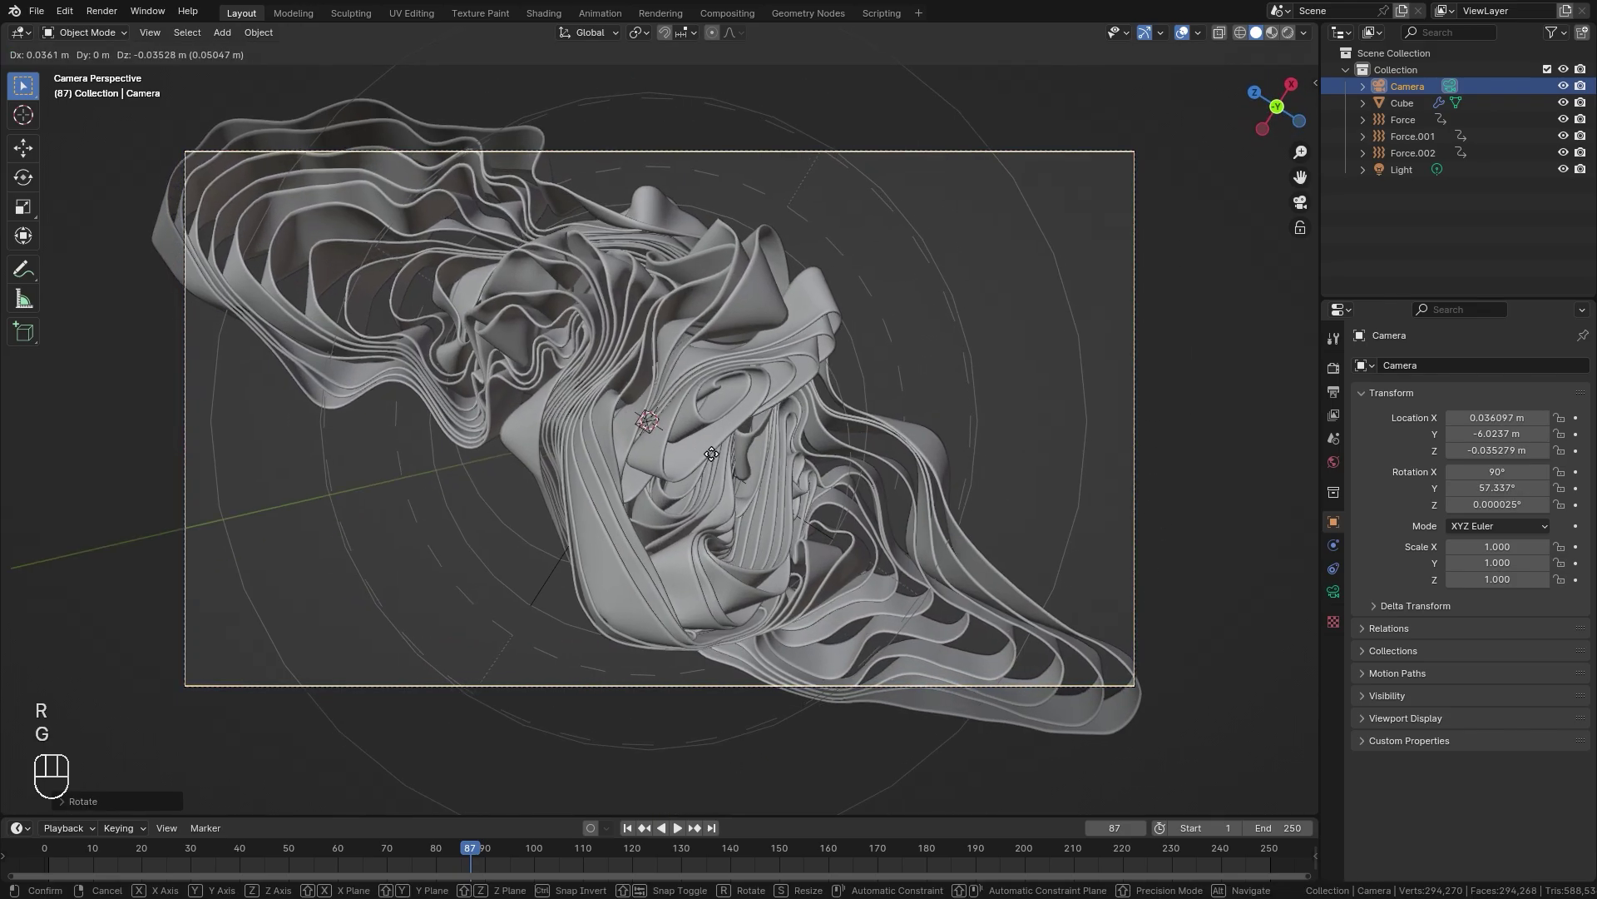
key(g)
key(g)
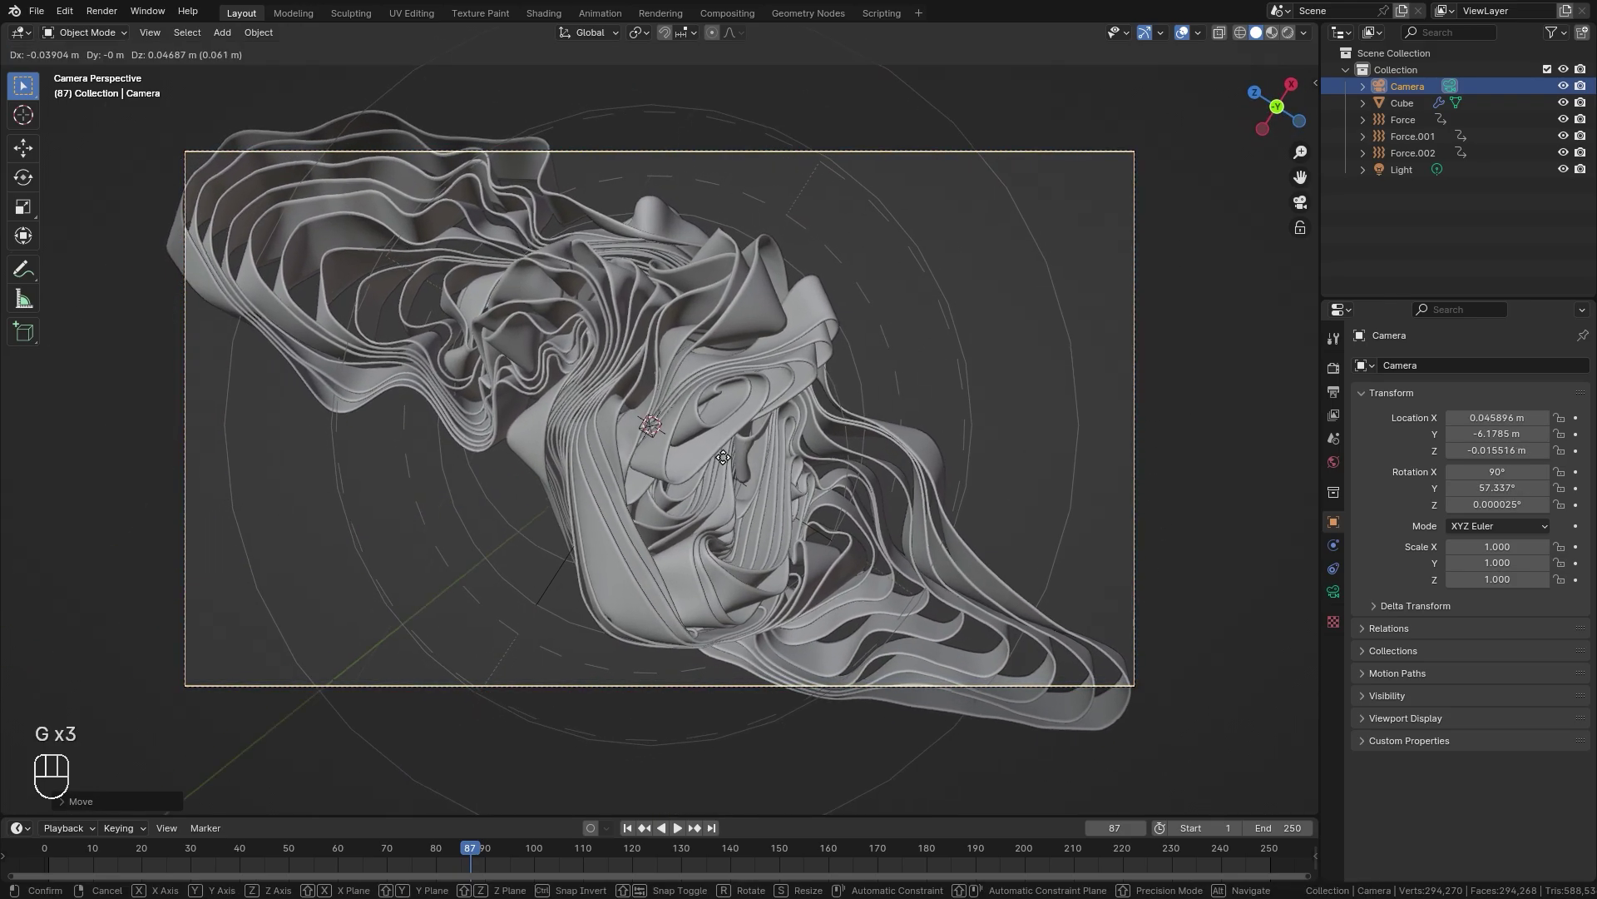
key(g)
key(g)
Brighten the World background colour to a neutral near-white
click(1338, 471)
click(1334, 462)
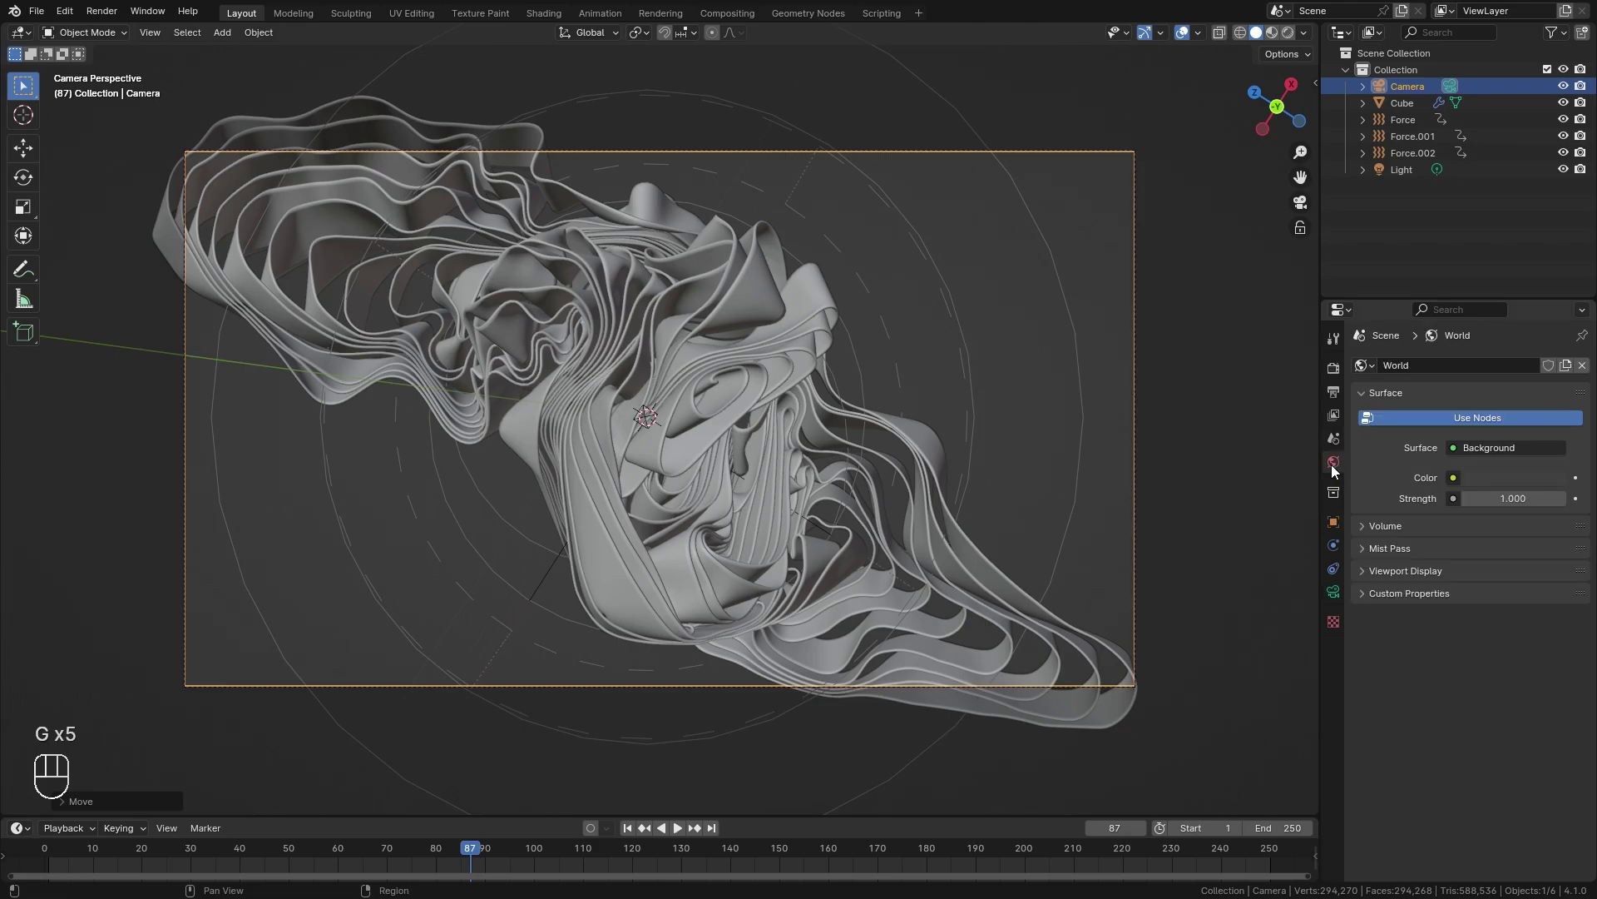
click(1510, 472)
click(1553, 221)
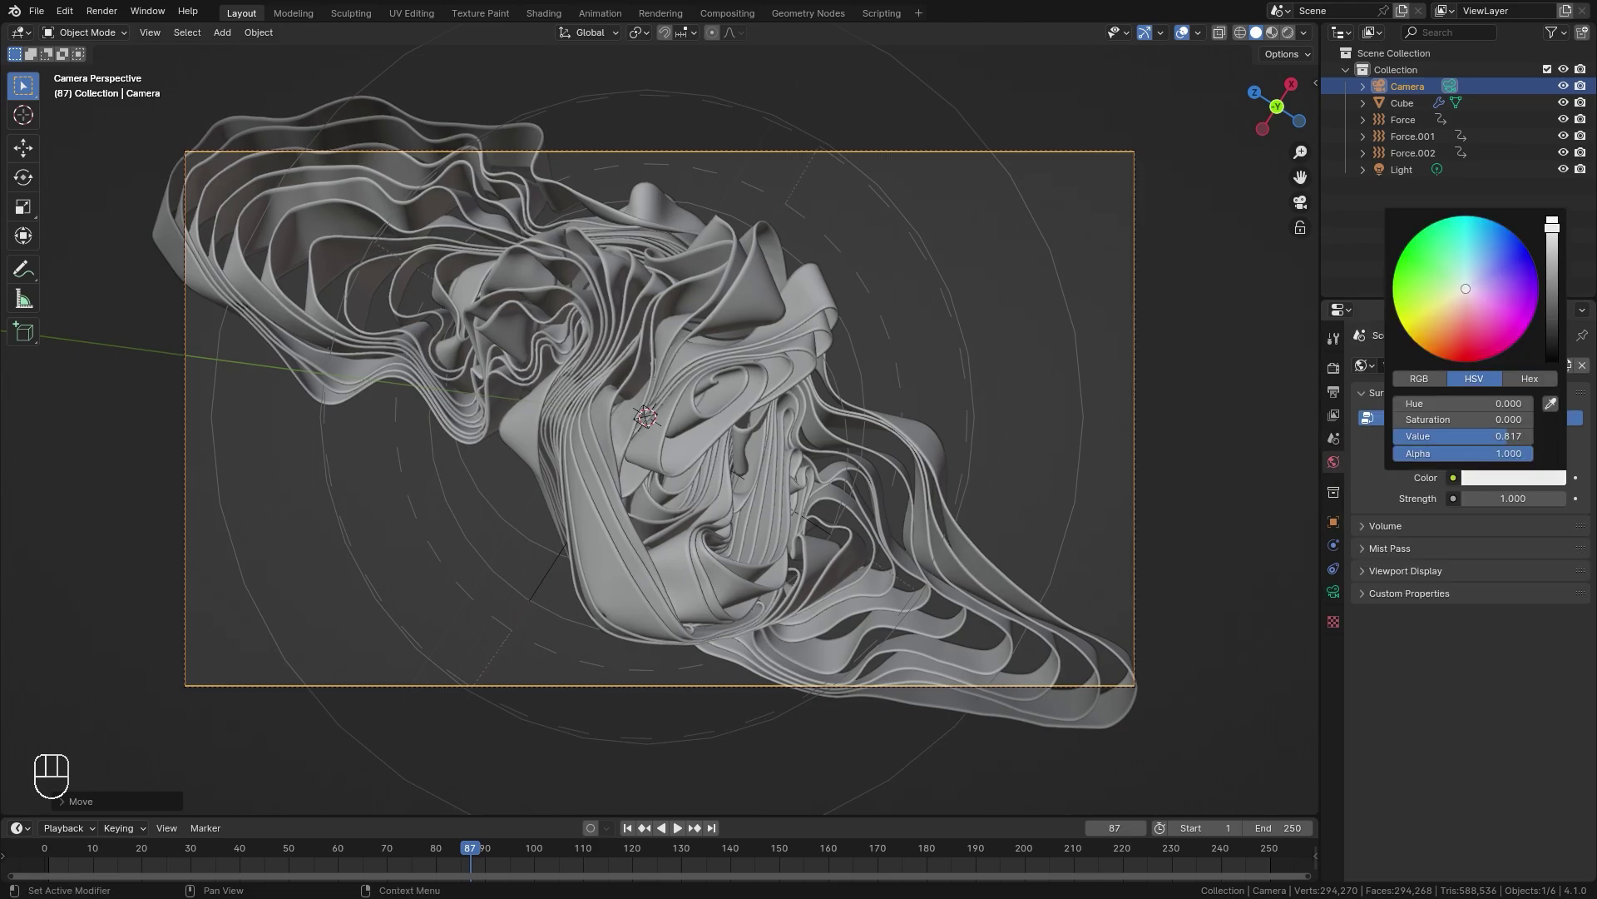
drag(1552, 225, 1553, 218)
Move the light in top view to the camera side of the mesh, off toward positive X, and return to the camera view
middle_drag(701, 415, 756, 381)
scroll(778, 391, down, 8)
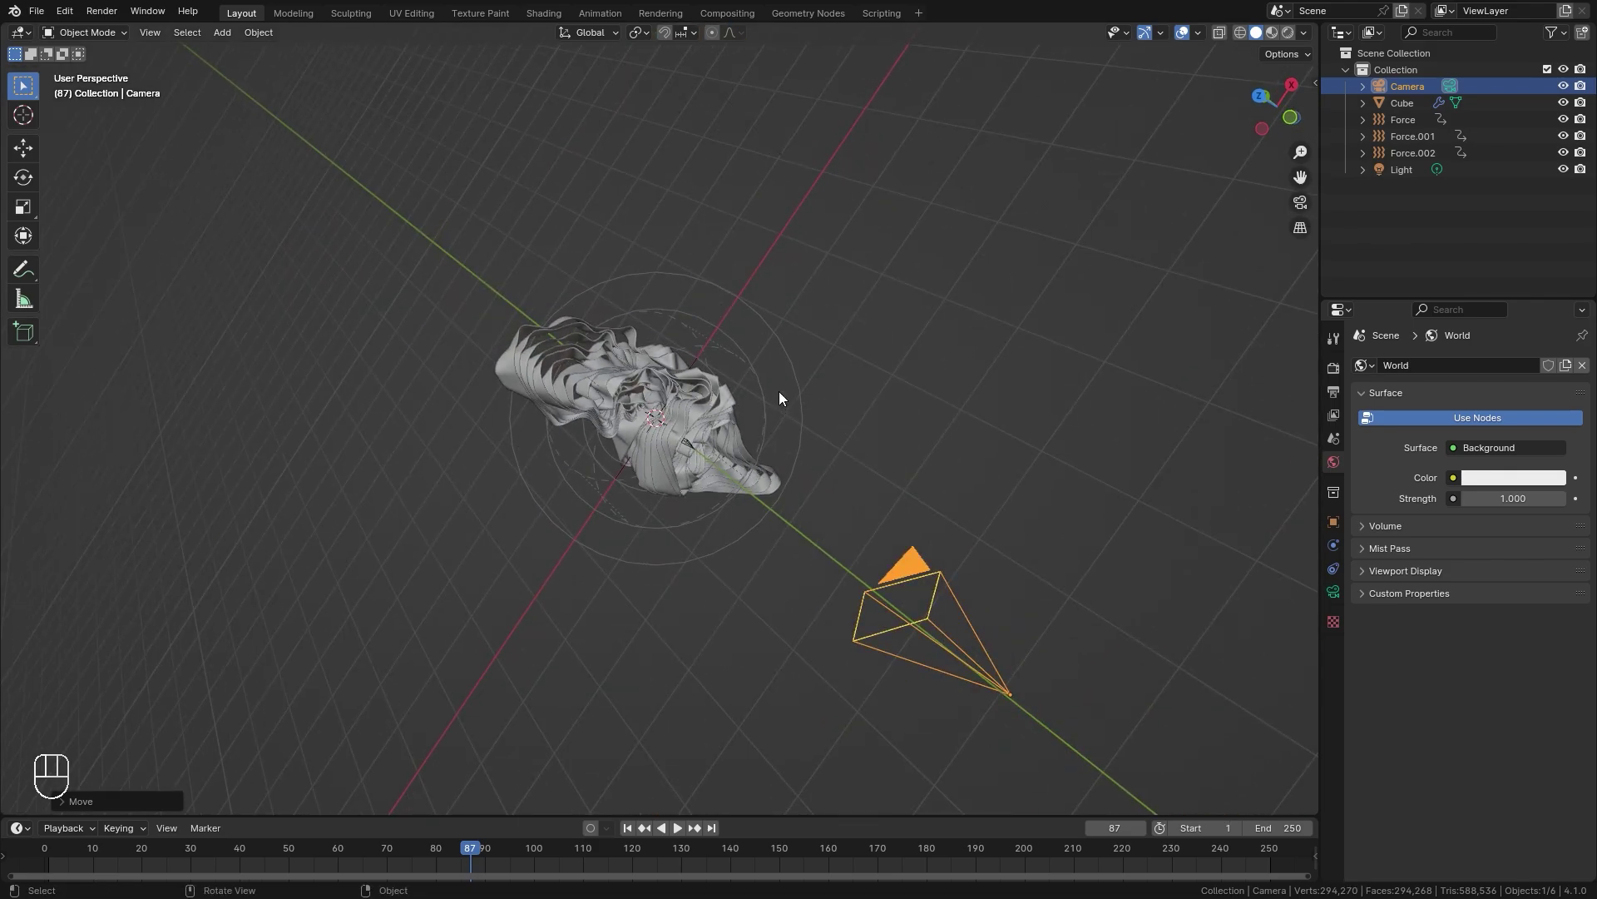
click(574, 169)
key(KP_7)
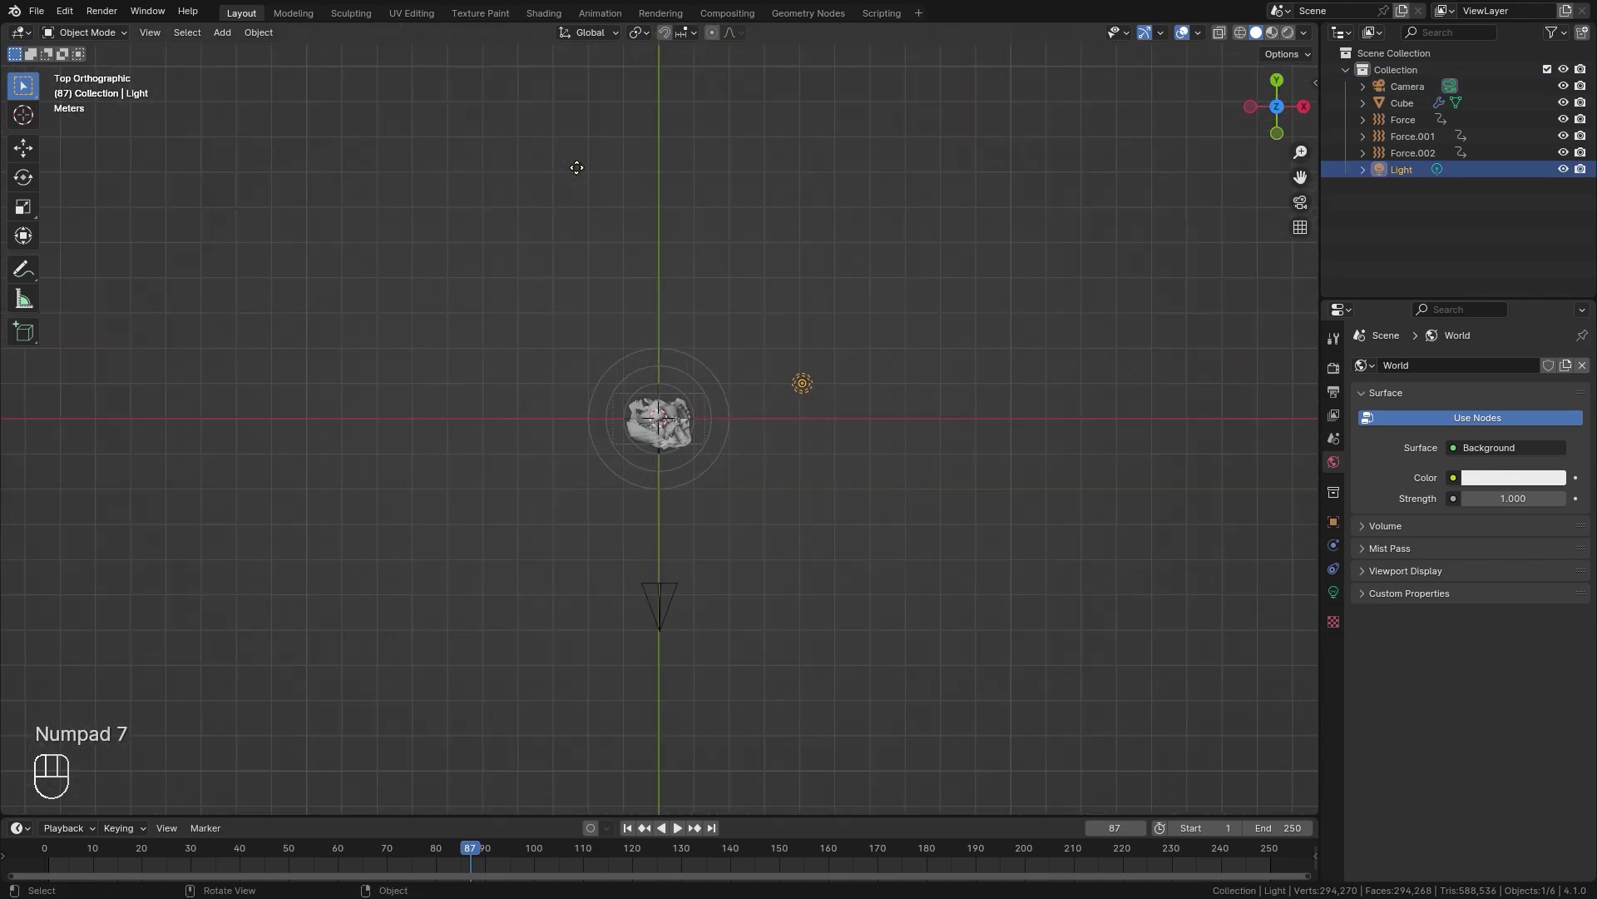
scroll(632, 176, up, 4)
key(g)
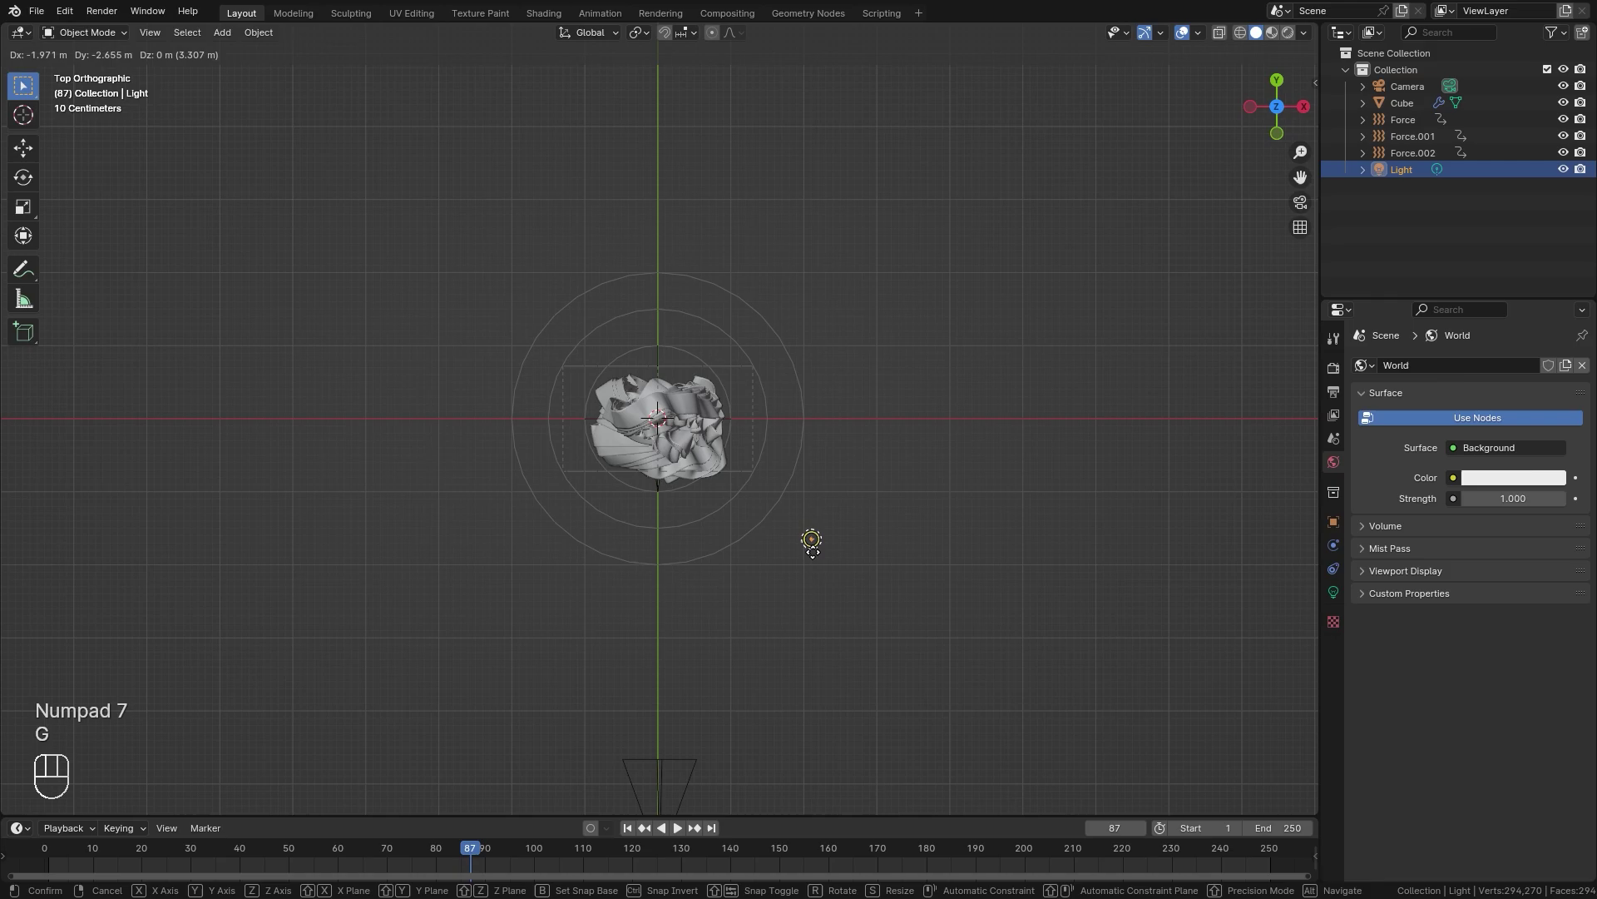
click(809, 569)
key(KP_0)
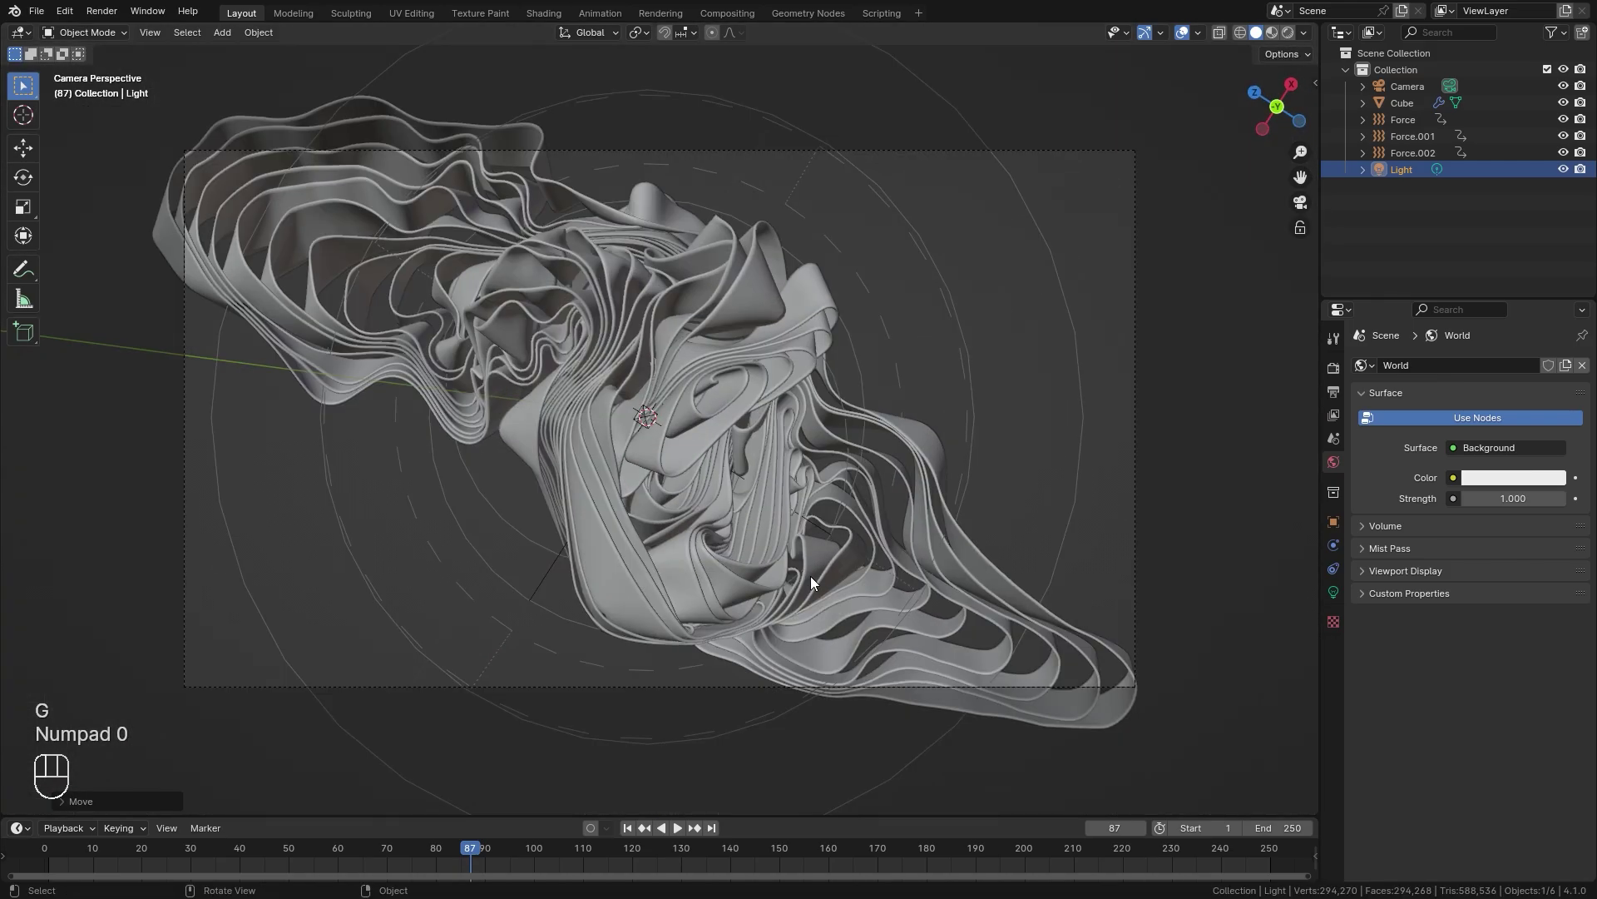
Set the render engine to Cycles
click(1334, 367)
click(1504, 369)
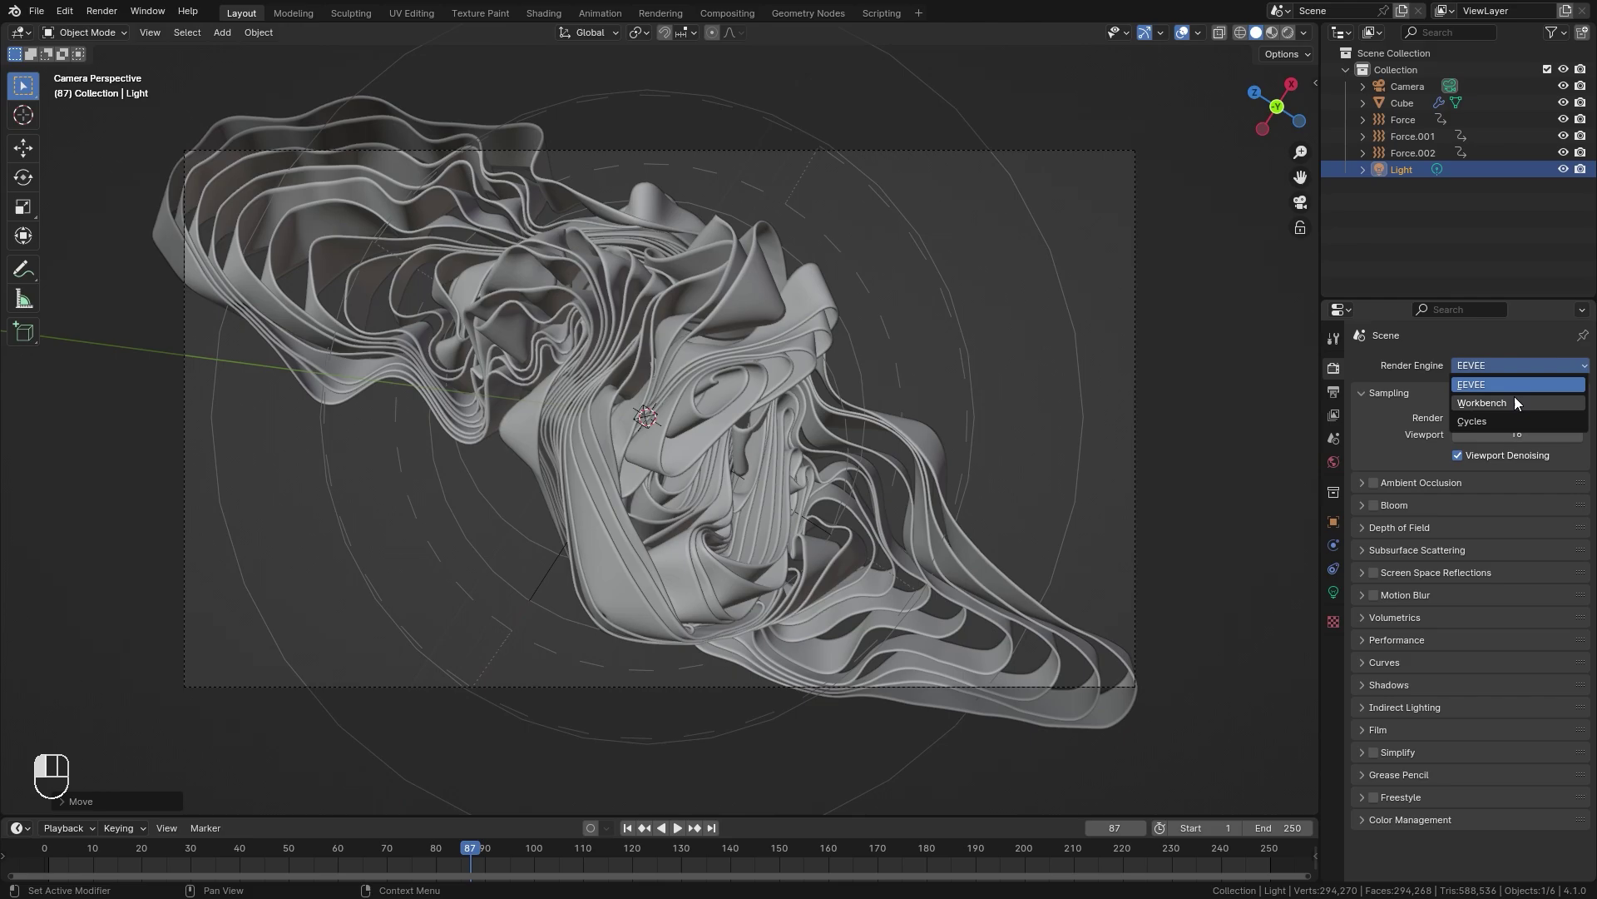
click(1476, 419)
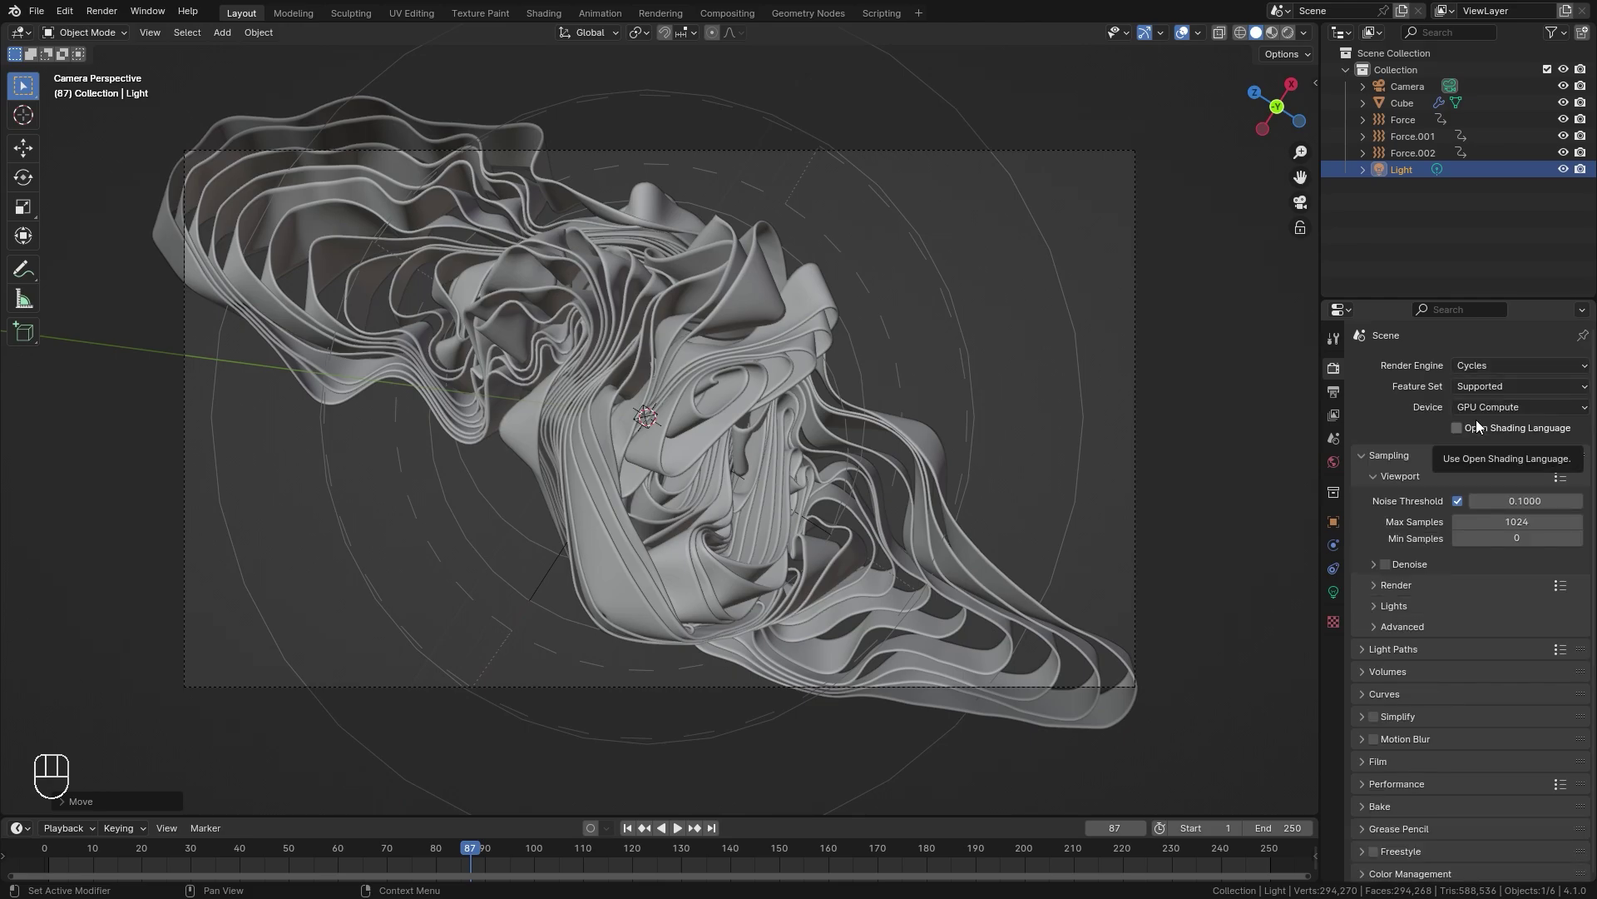
Preview the camera view in Rendered shading with the viewport overlays hidden
key(z)
click(677, 366)
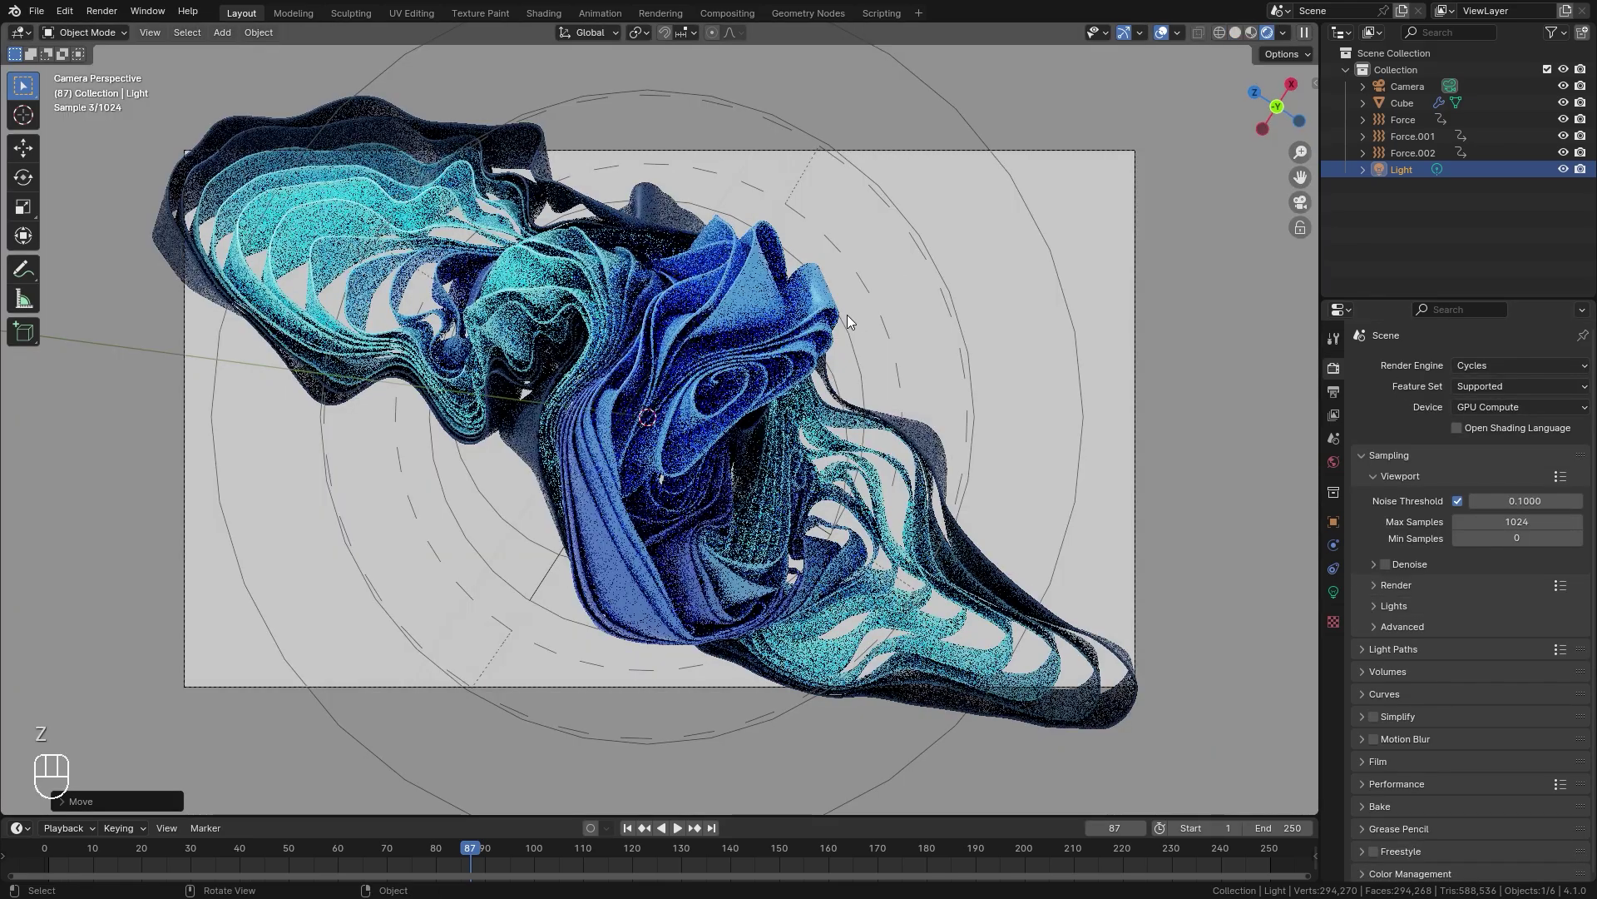
scroll(847, 314, up, 1)
key(shift+alt+z)
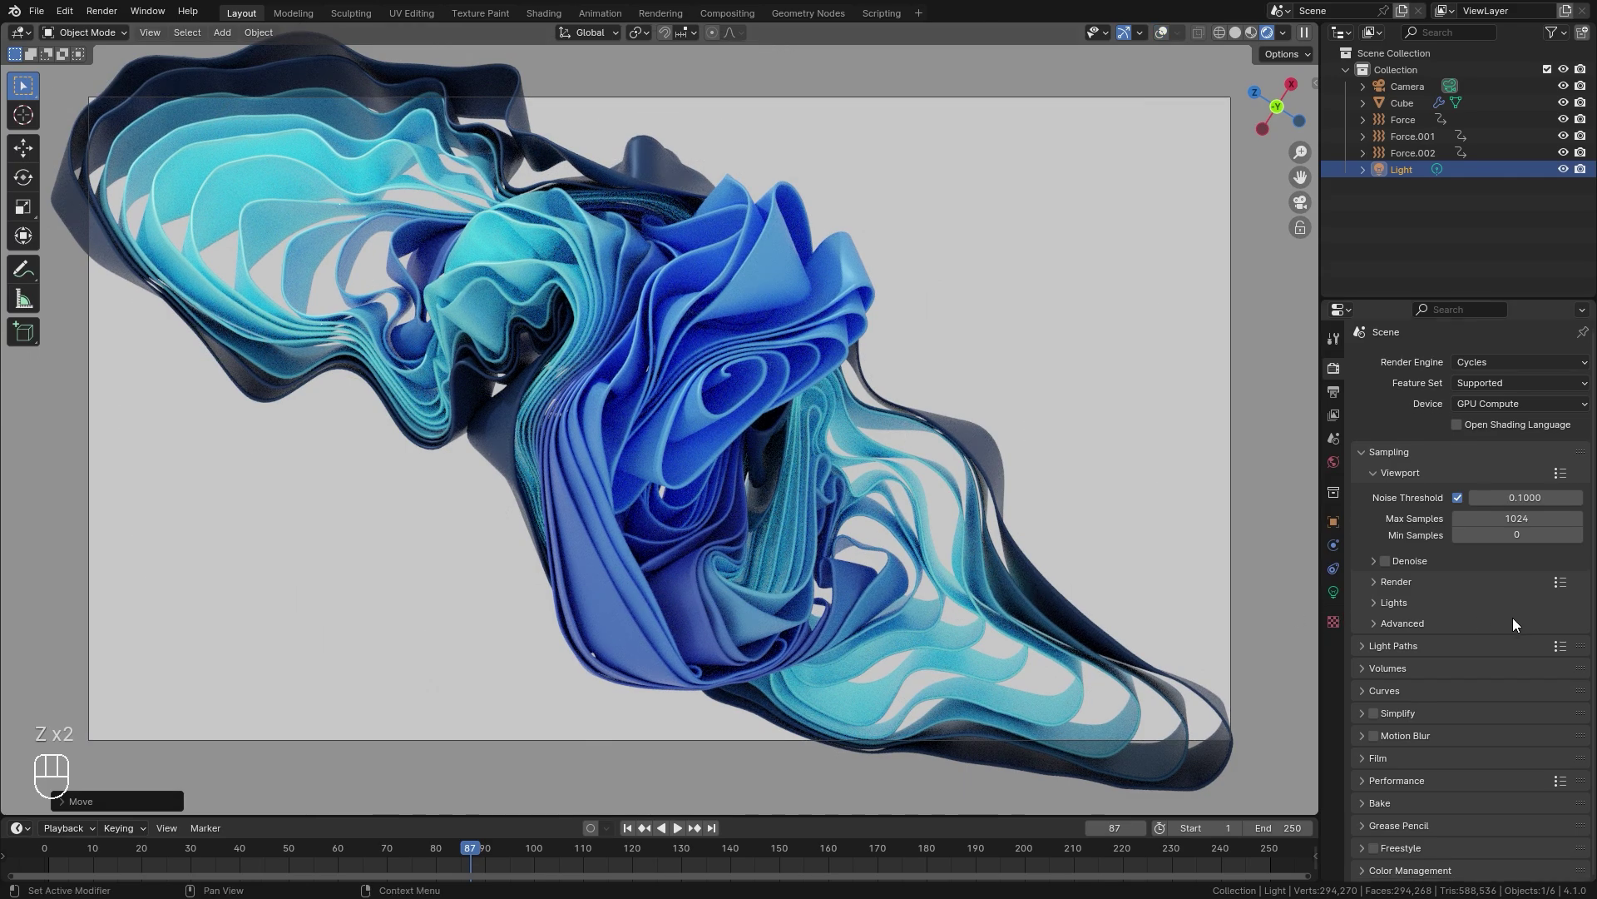
Set the colour management Look to High Contrast and show the viewport overlays again
scroll(1512, 618, down, 1)
click(1422, 870)
scroll(1436, 744, down, 5)
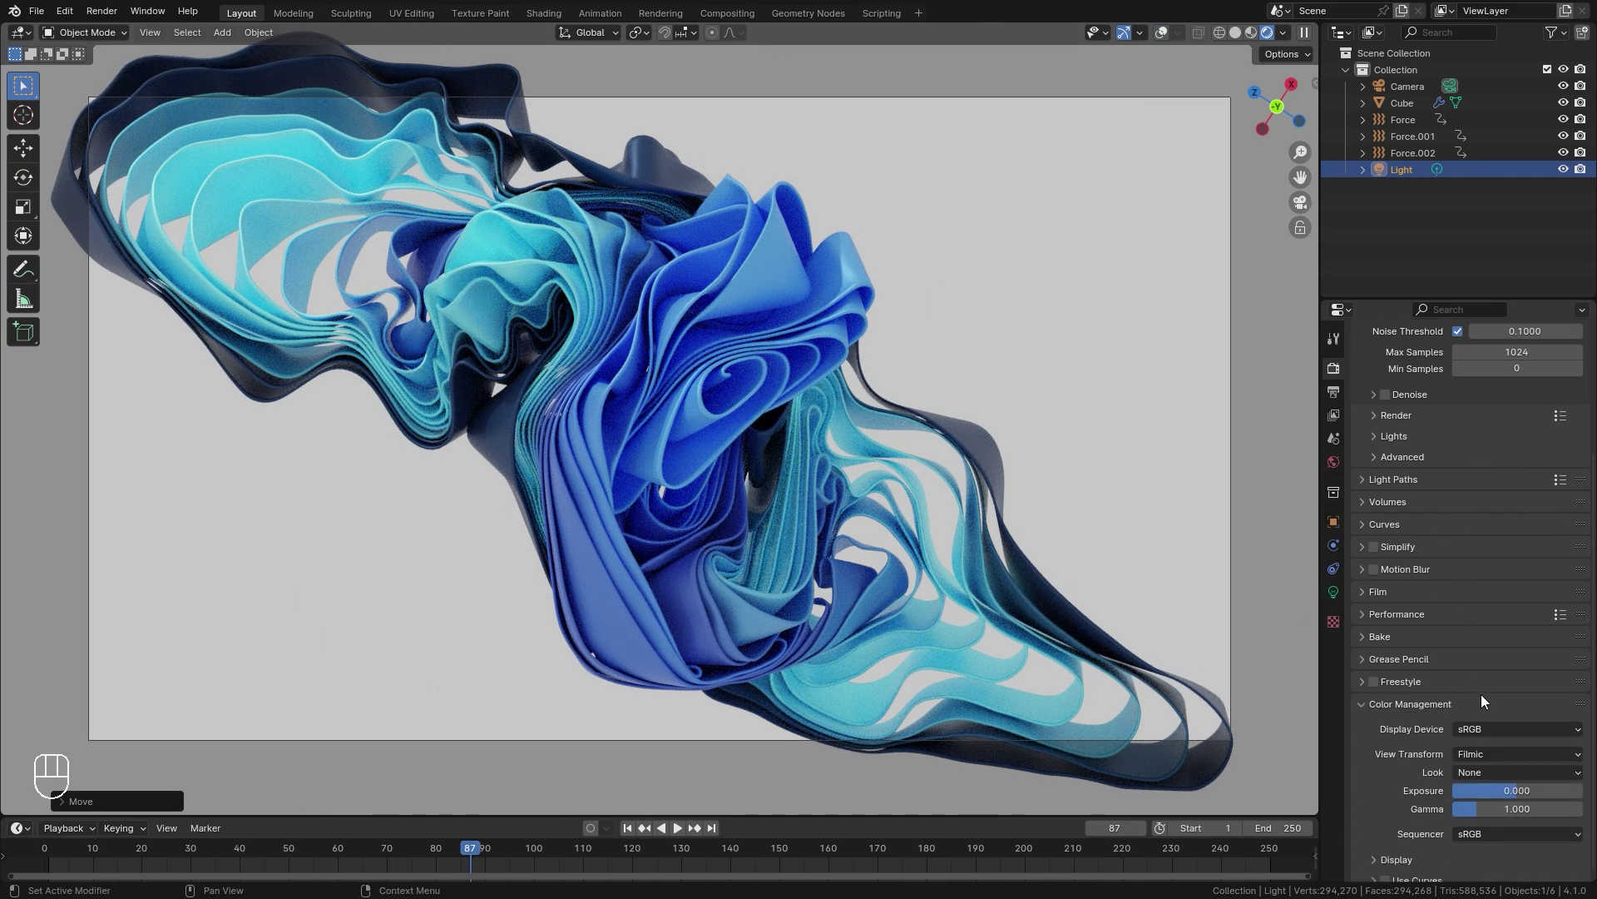
click(1486, 772)
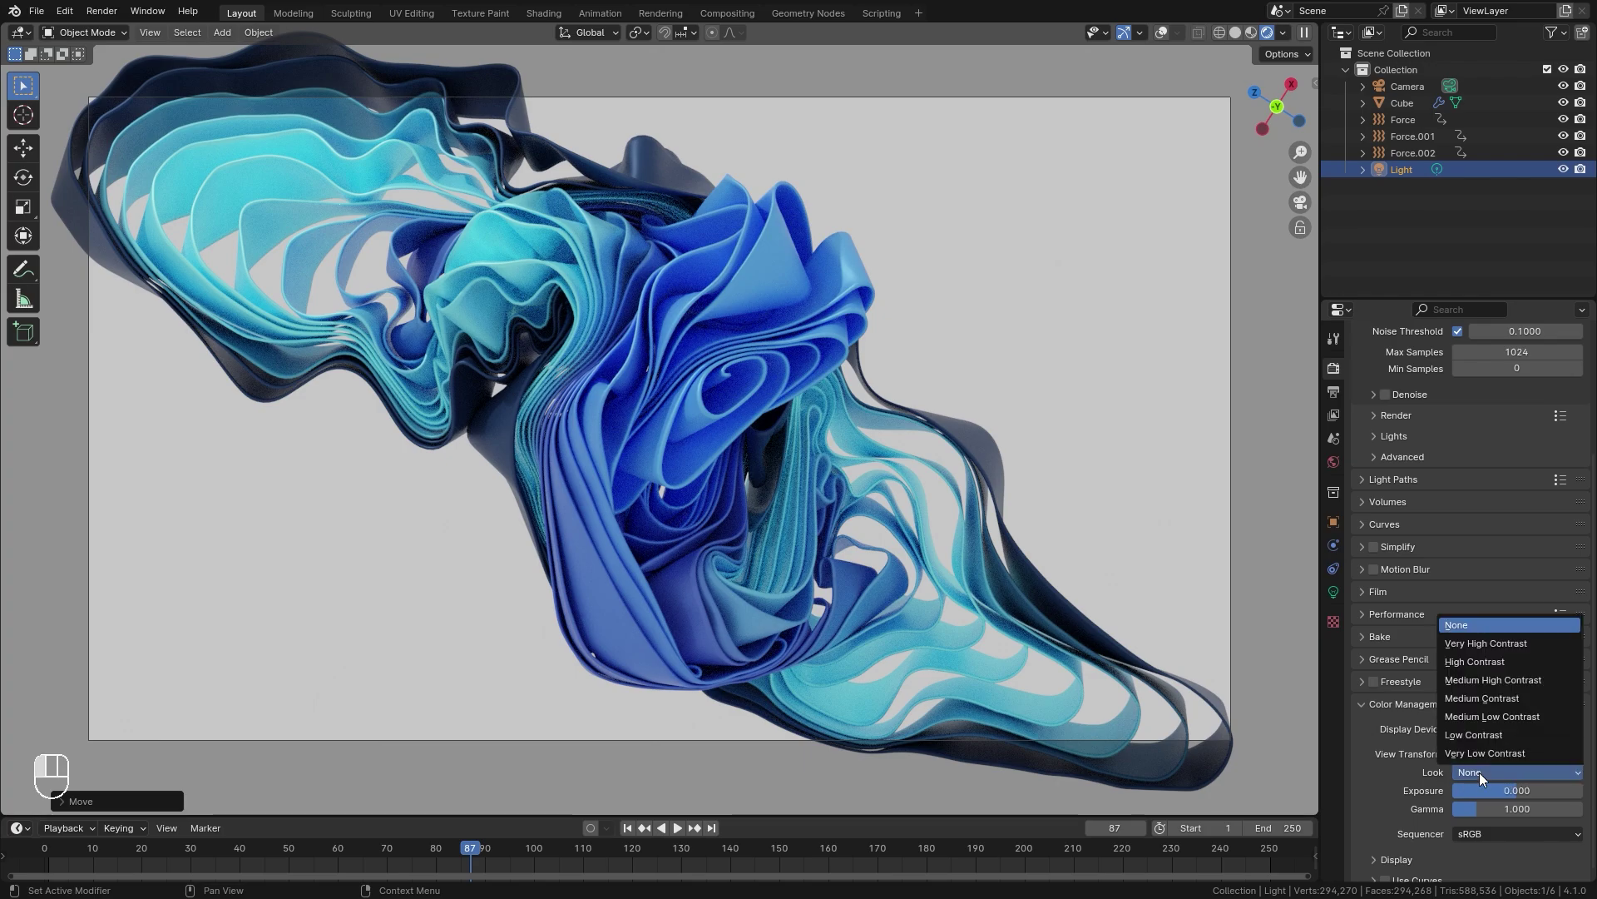
click(1471, 660)
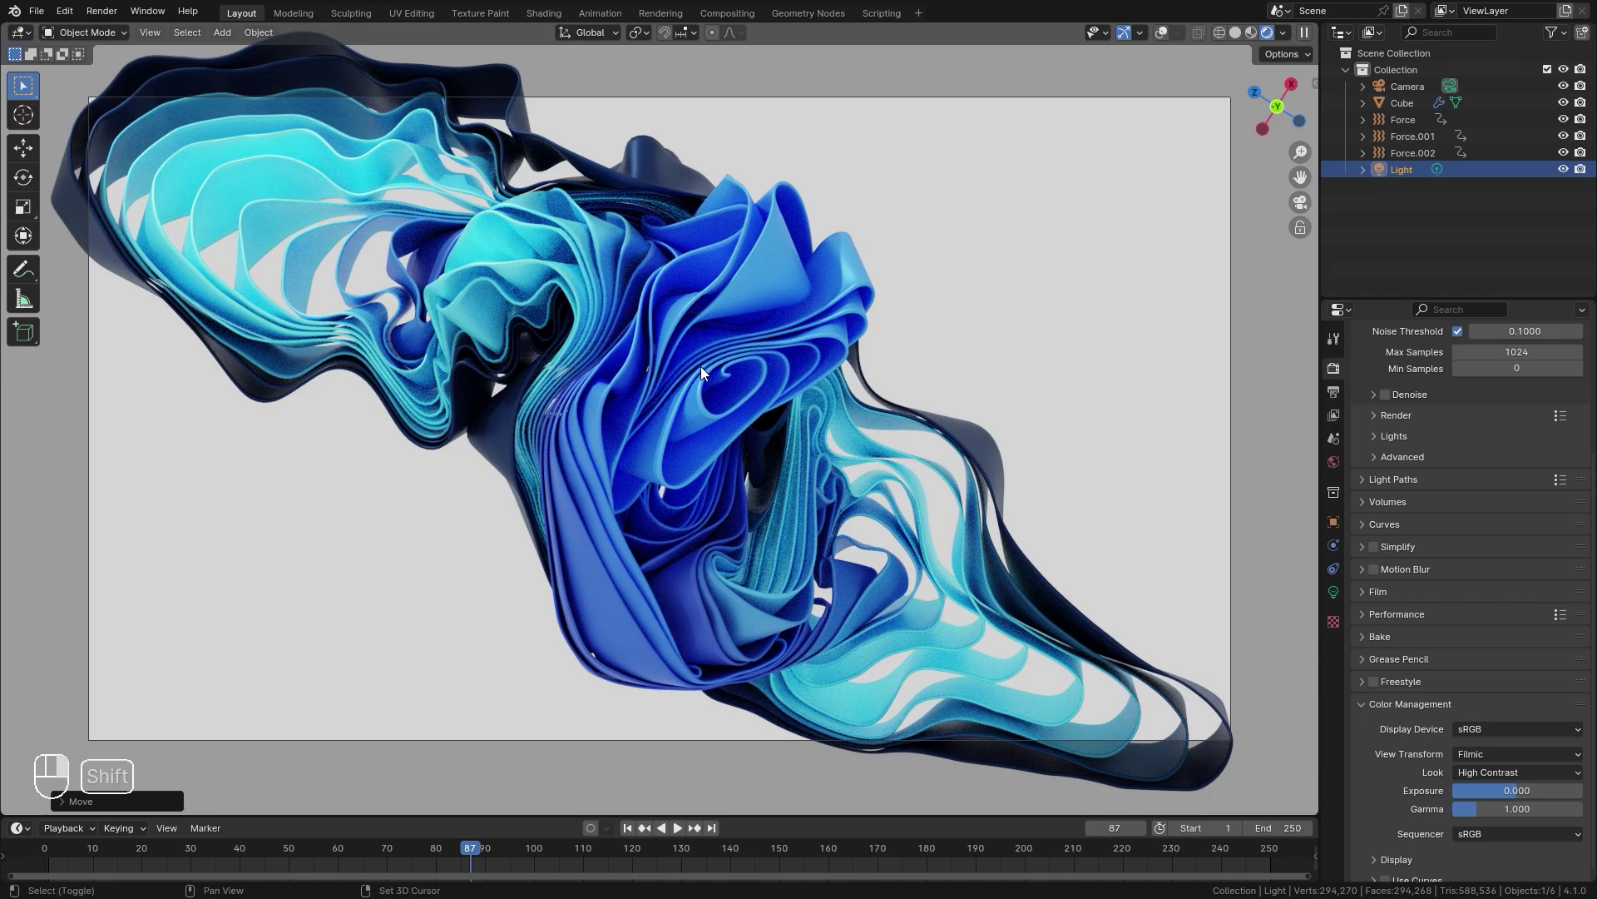
key(shift+alt+z)
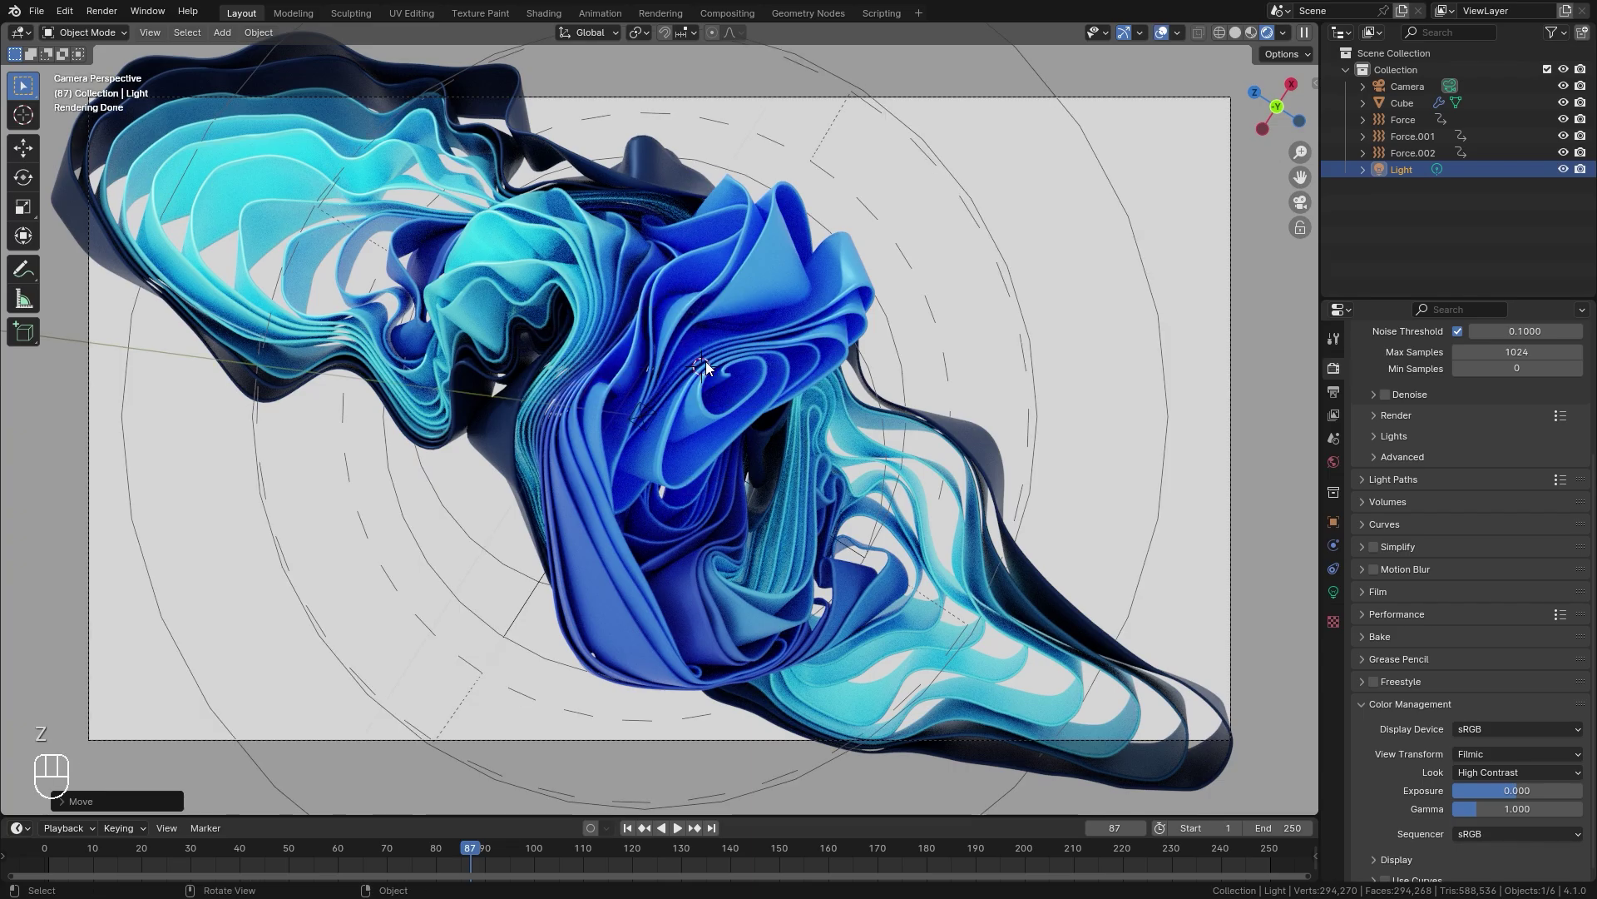
Add a Plain Axes empty at the centre of the spiral mesh while in camera view
key(KP_0)
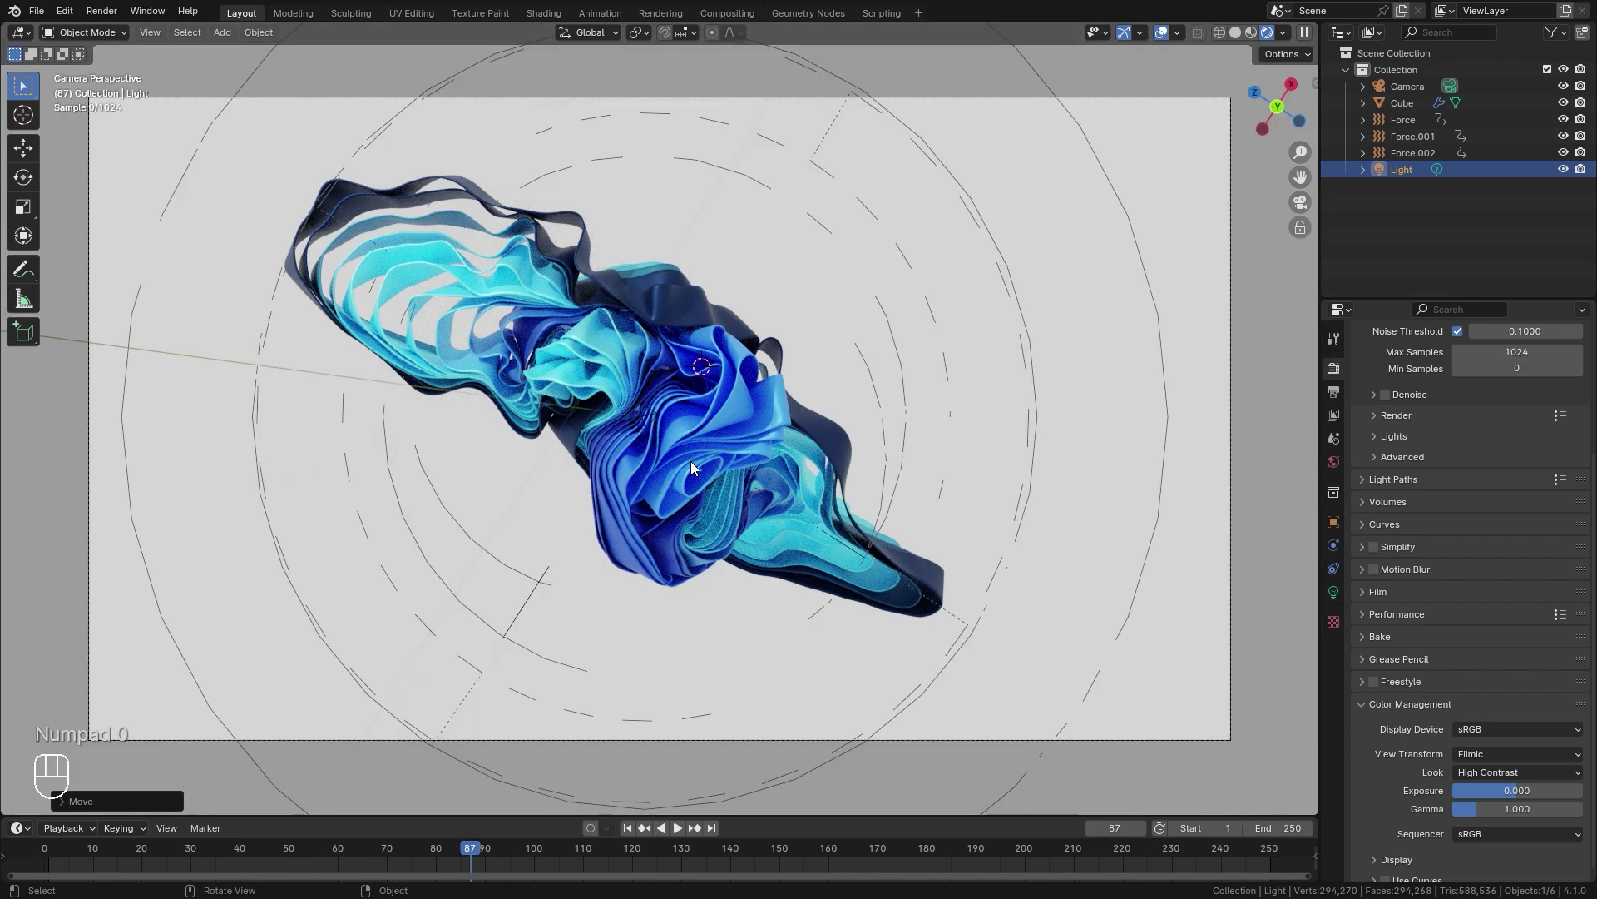
key(shift+a)
mouse_move(603, 644)
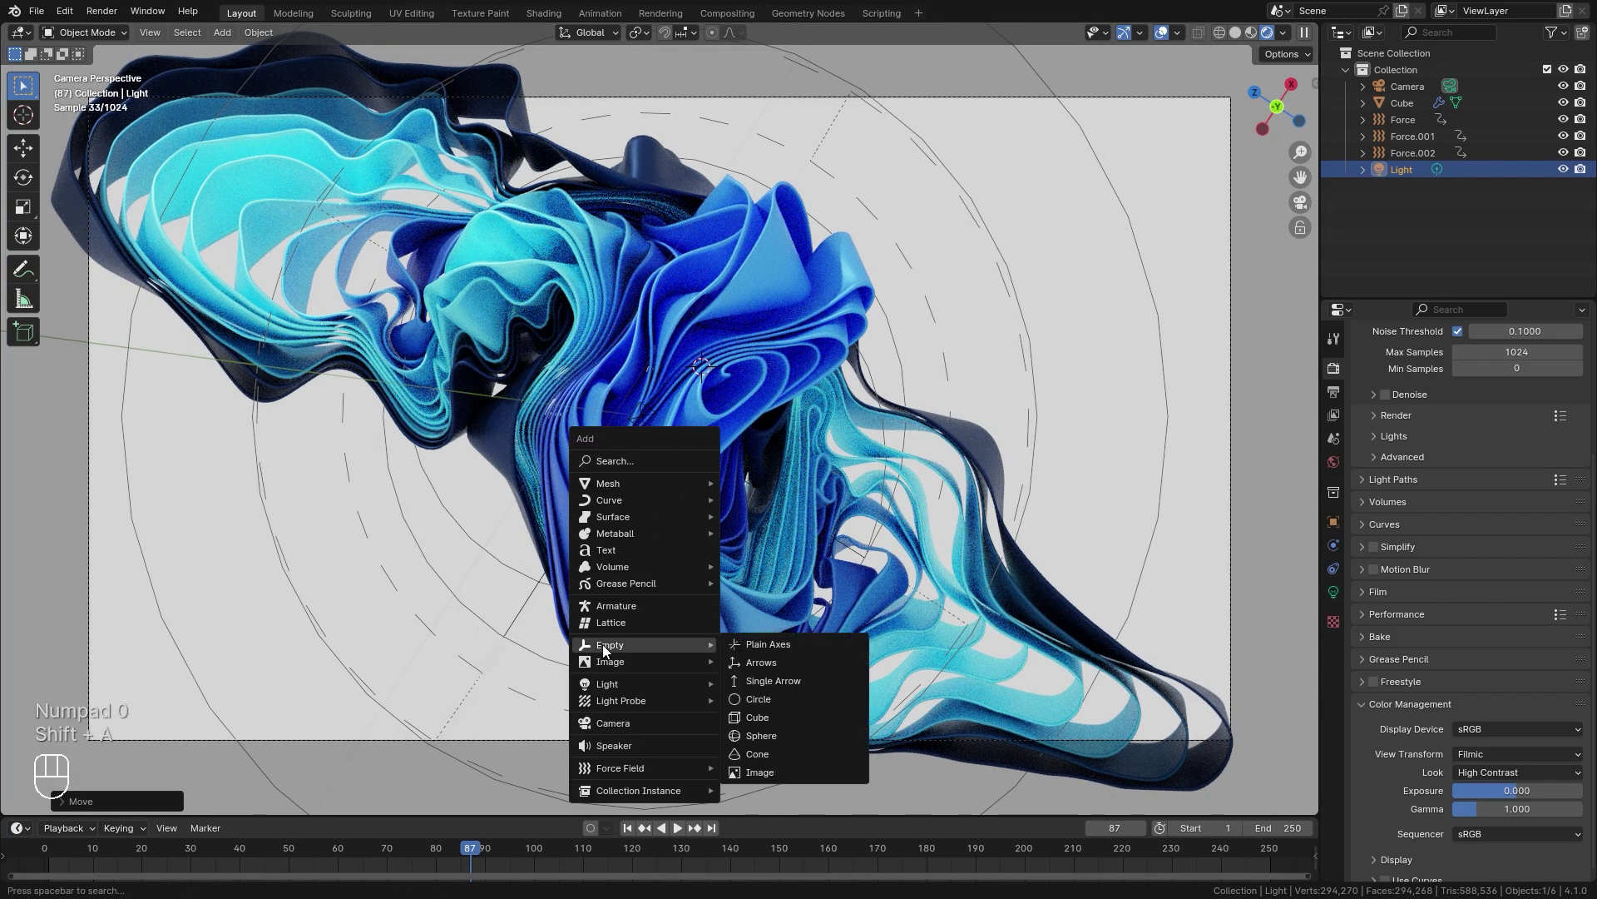
click(787, 644)
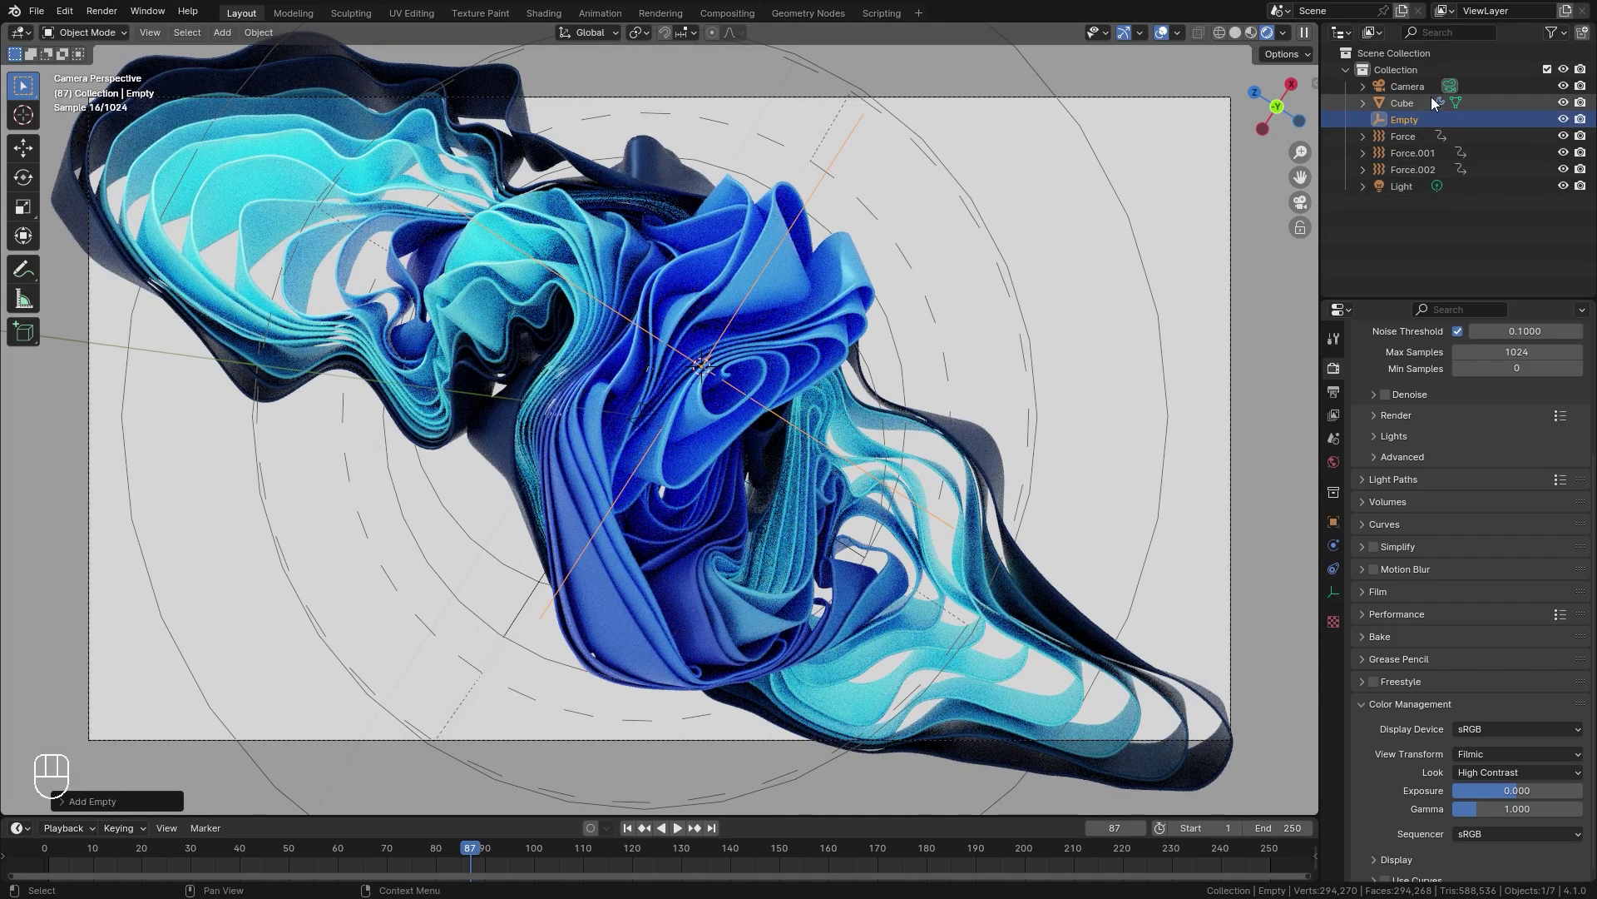
Enable Depth of Field on the camera and set its Focus Object to Empty
click(1402, 87)
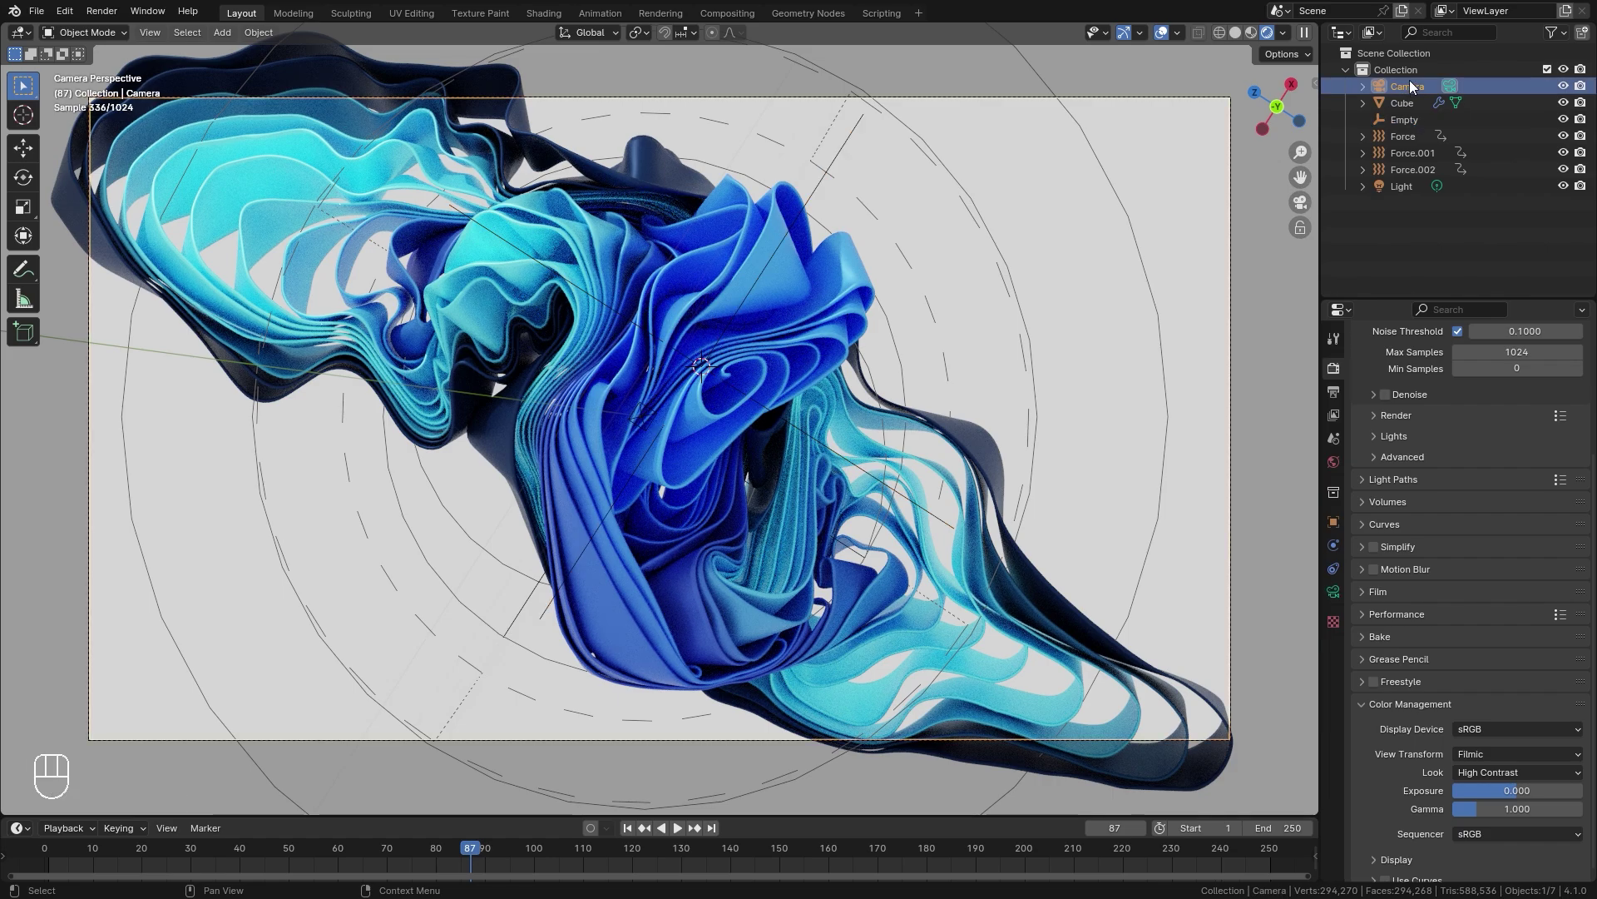
click(1333, 592)
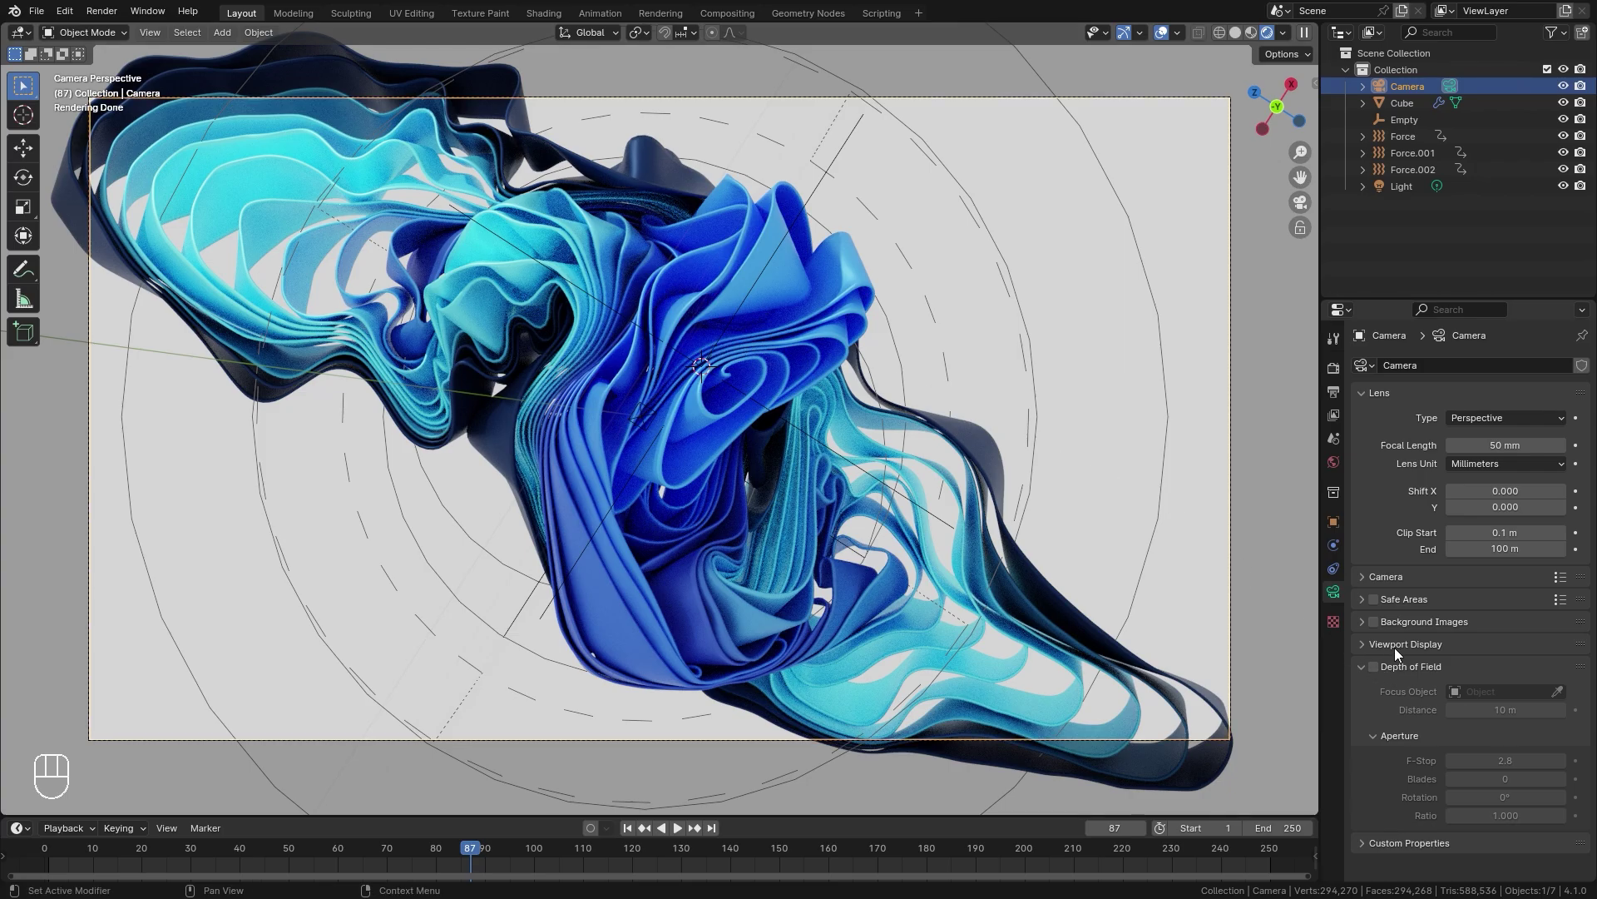
click(1373, 667)
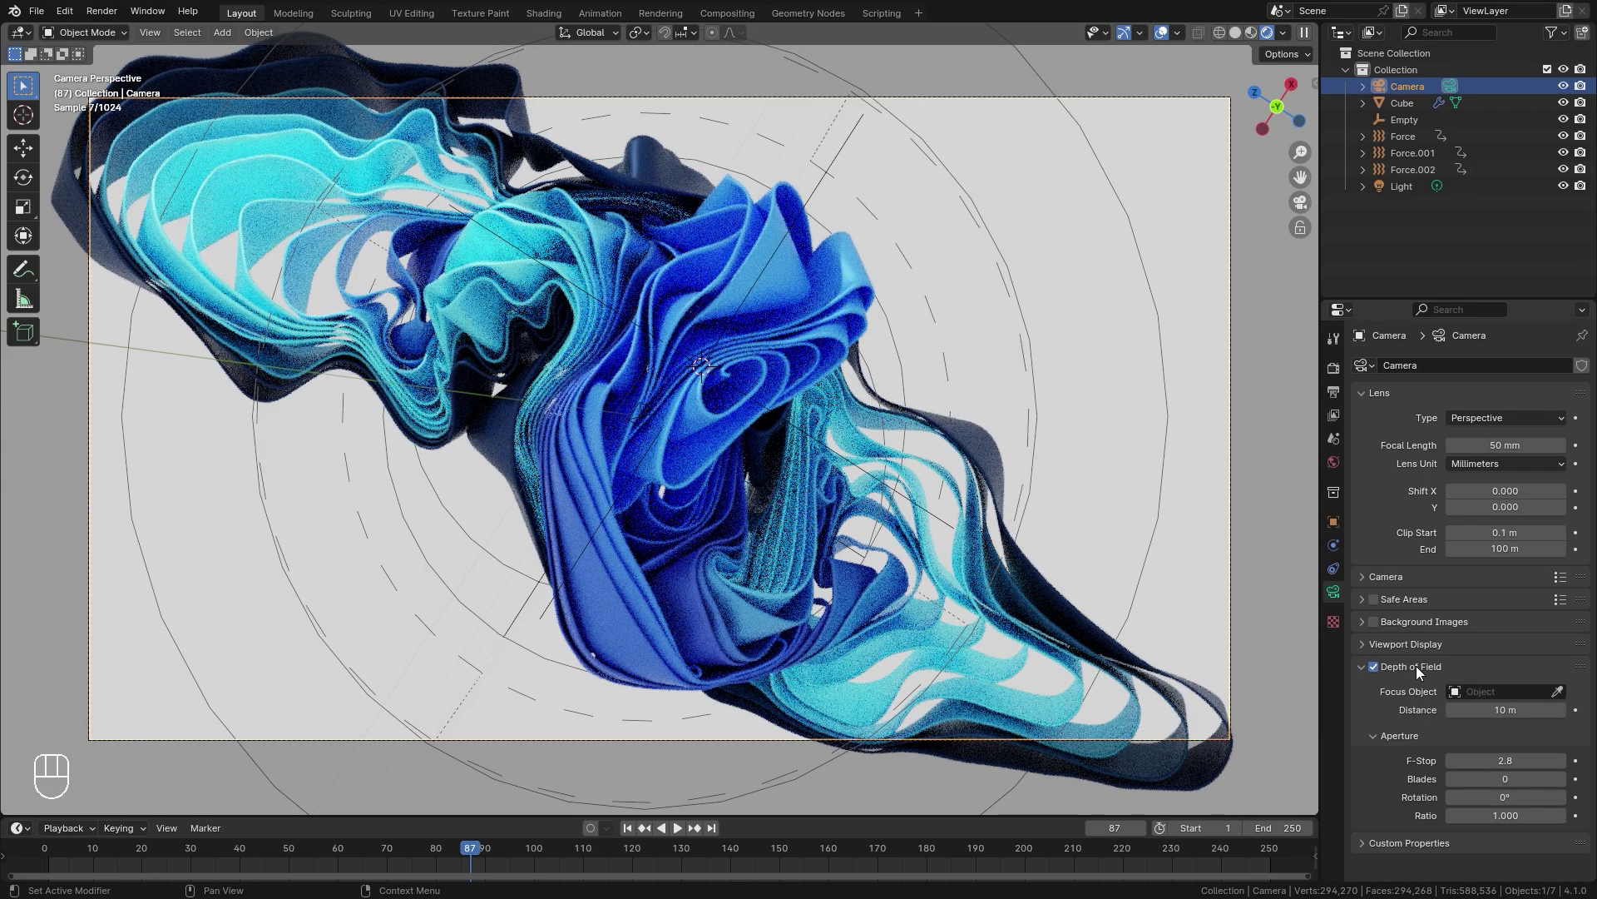
click(1511, 692)
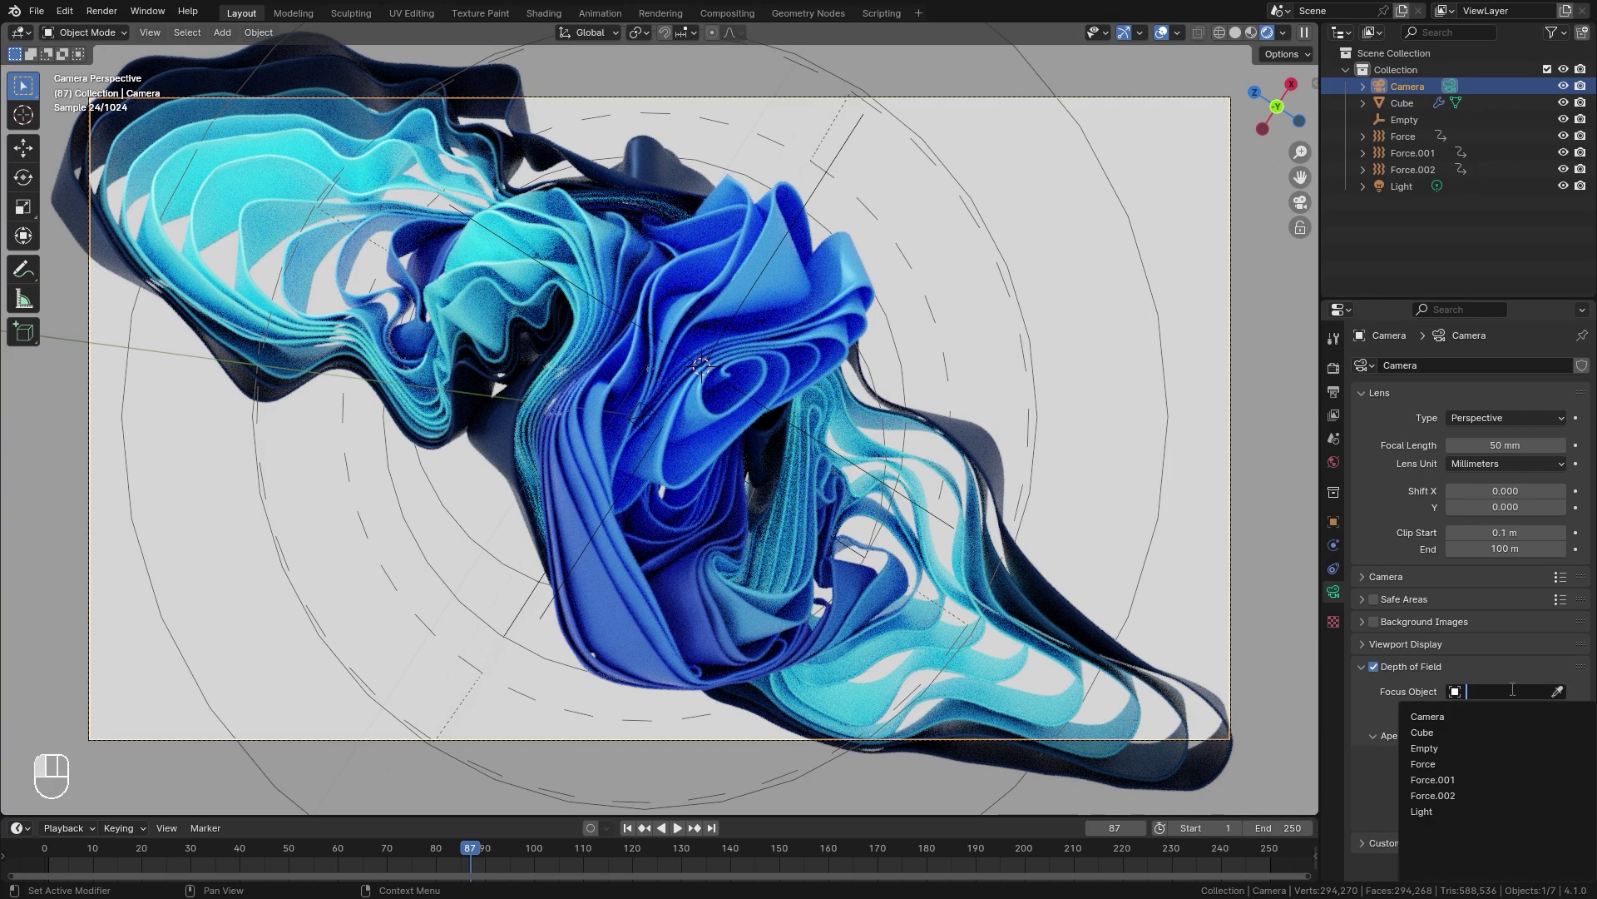
click(1448, 748)
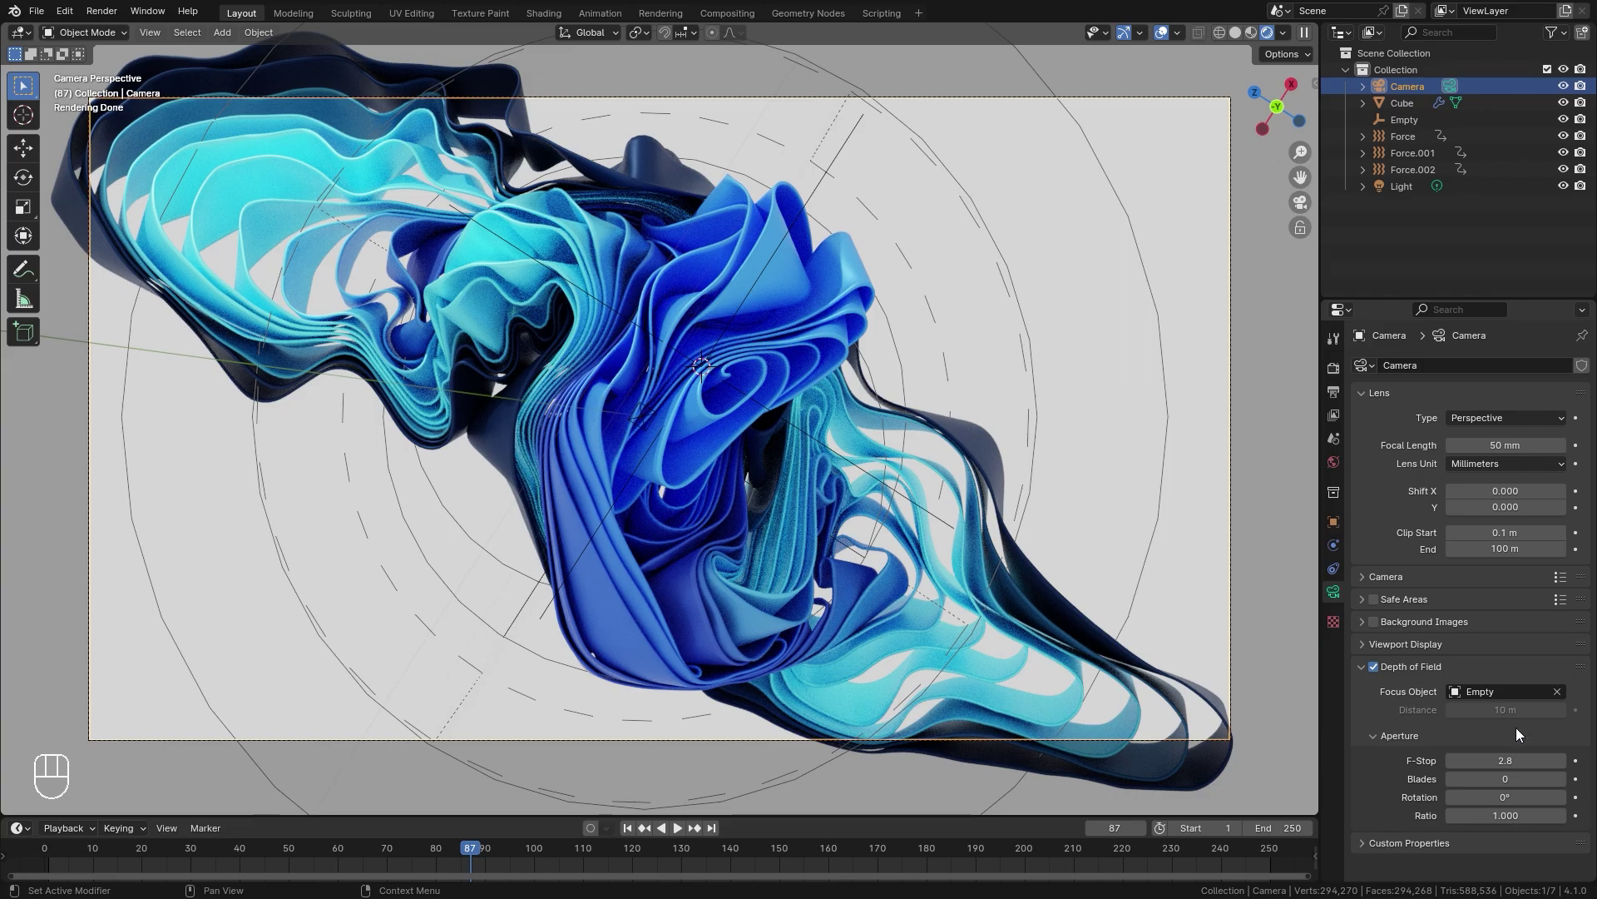
Set the camera's depth-of-field F-Stop to 0.4 with viewport overlays hidden, and switch the viewport to Solid shading
drag(1506, 760, 1373, 759)
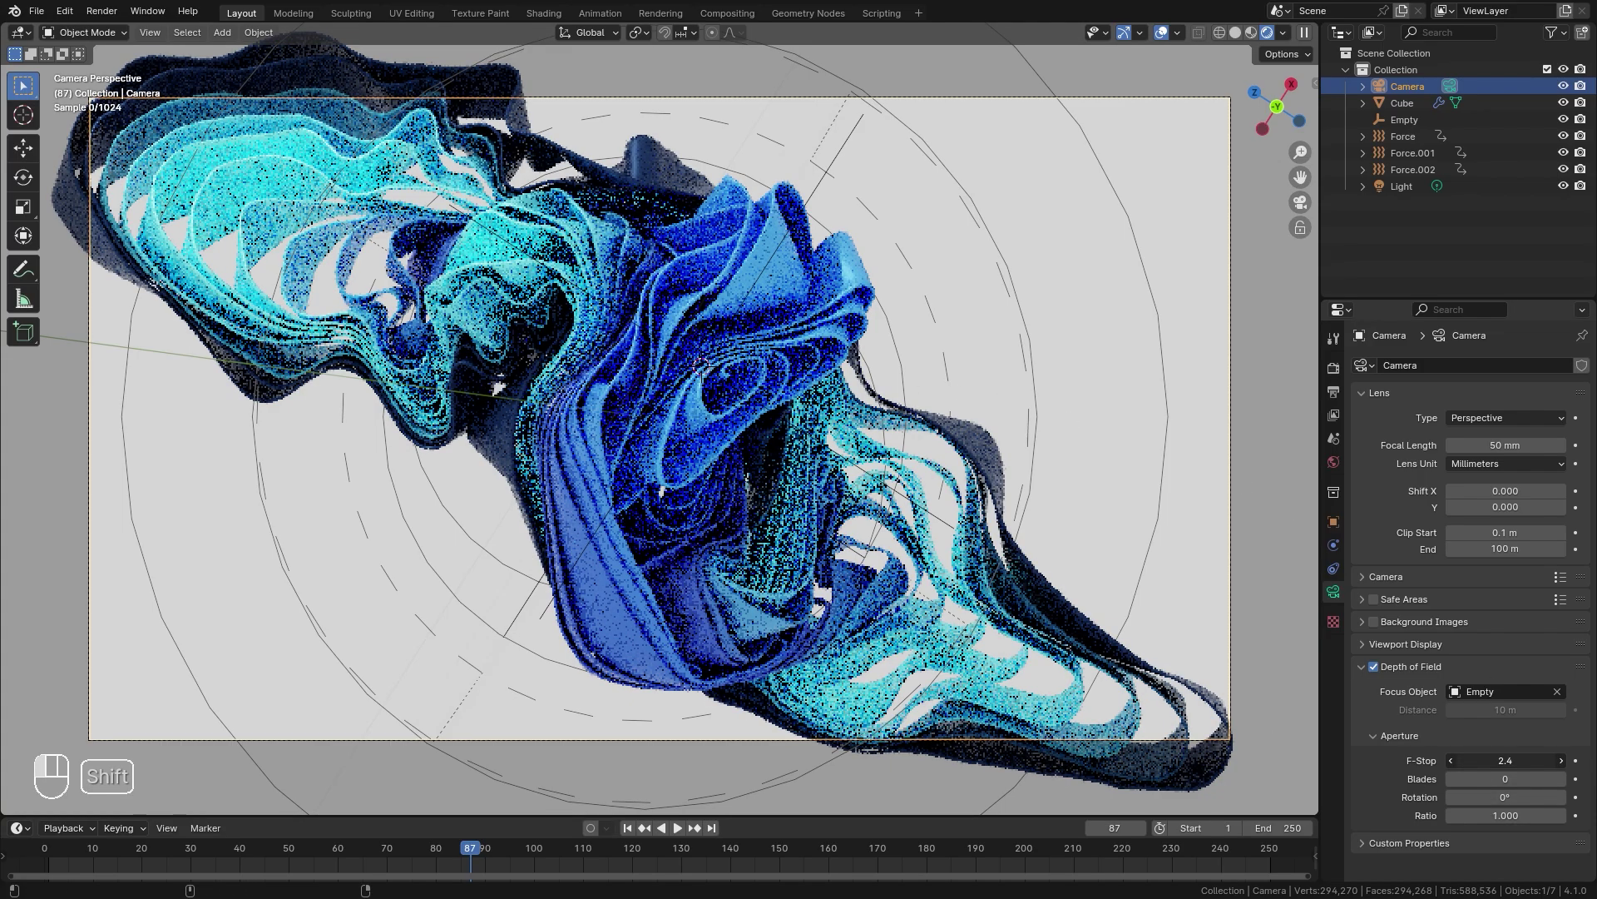
key(shift+alt+z)
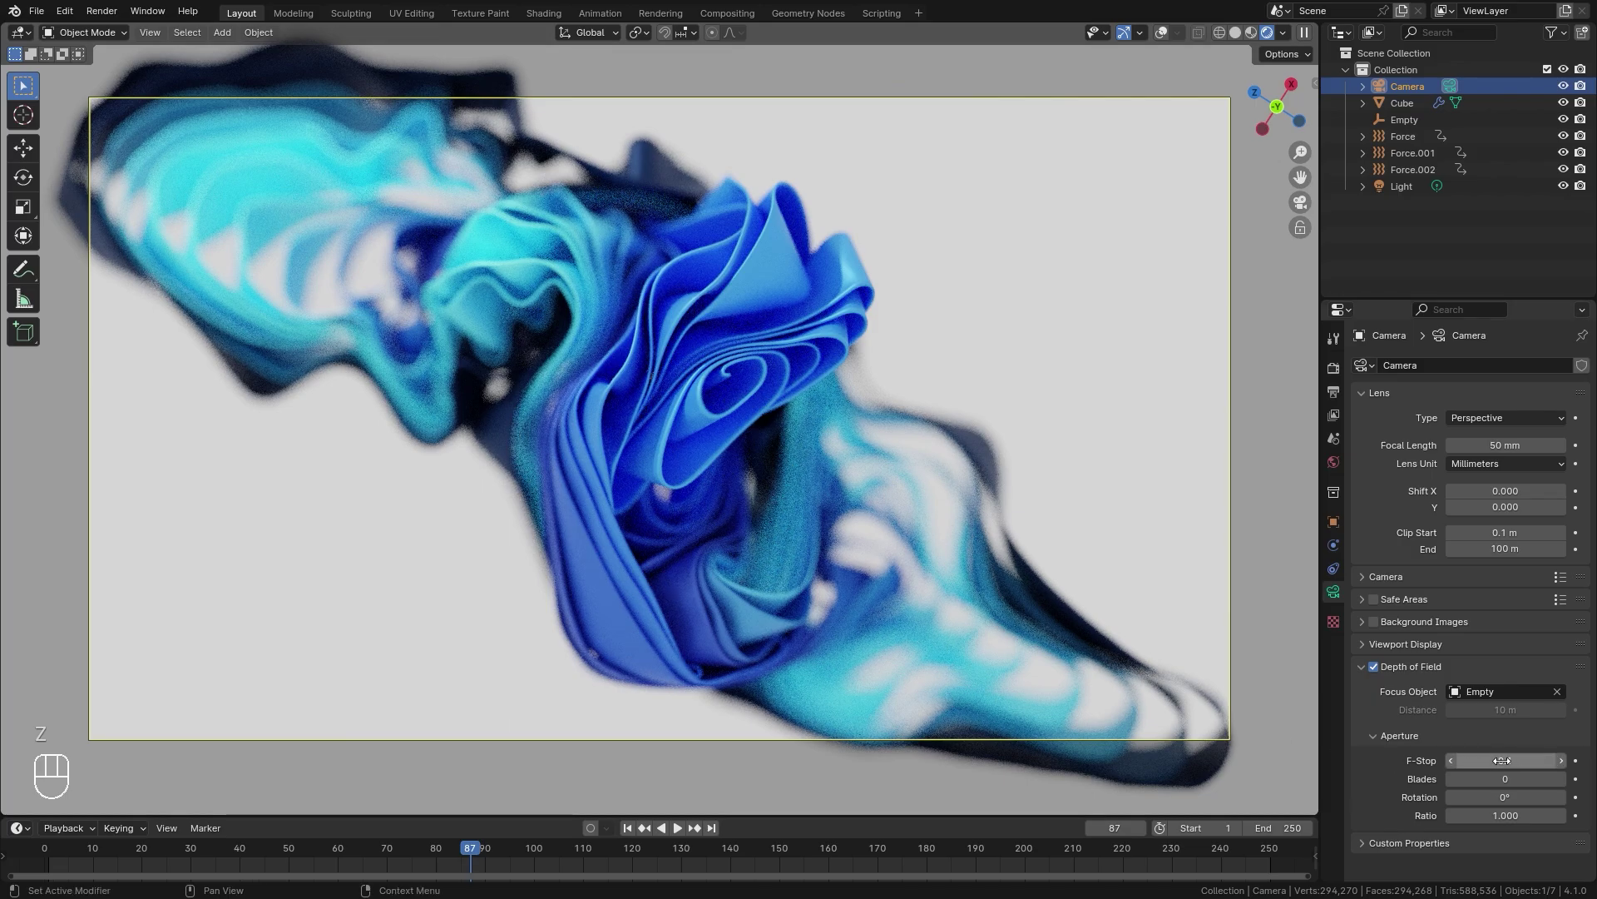
click(1561, 759)
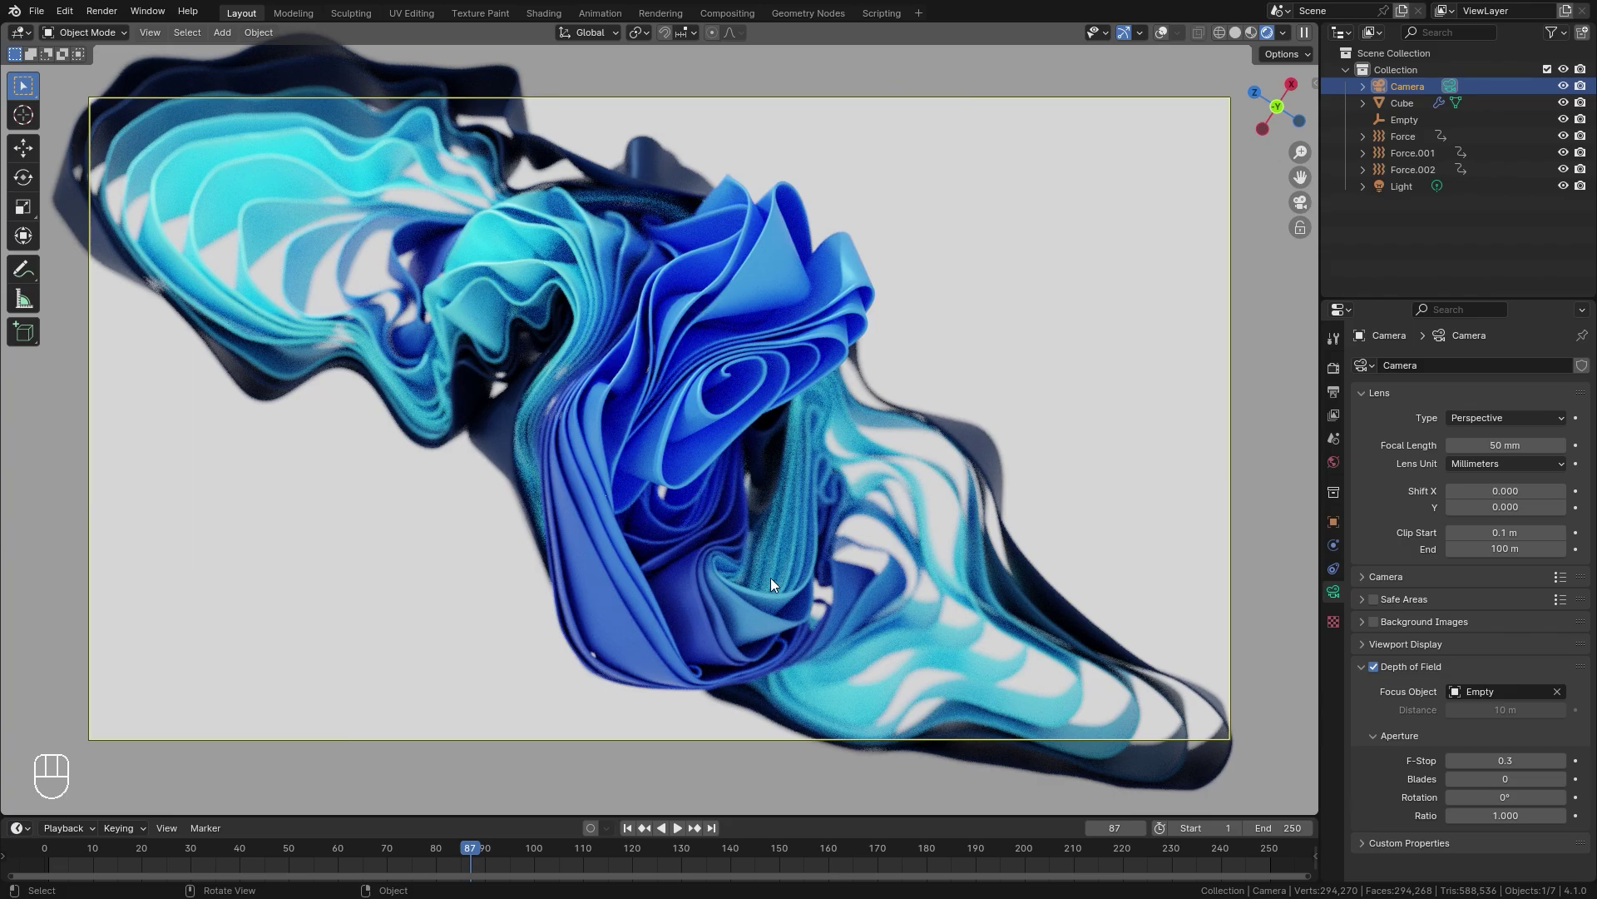
click(1562, 760)
key(z)
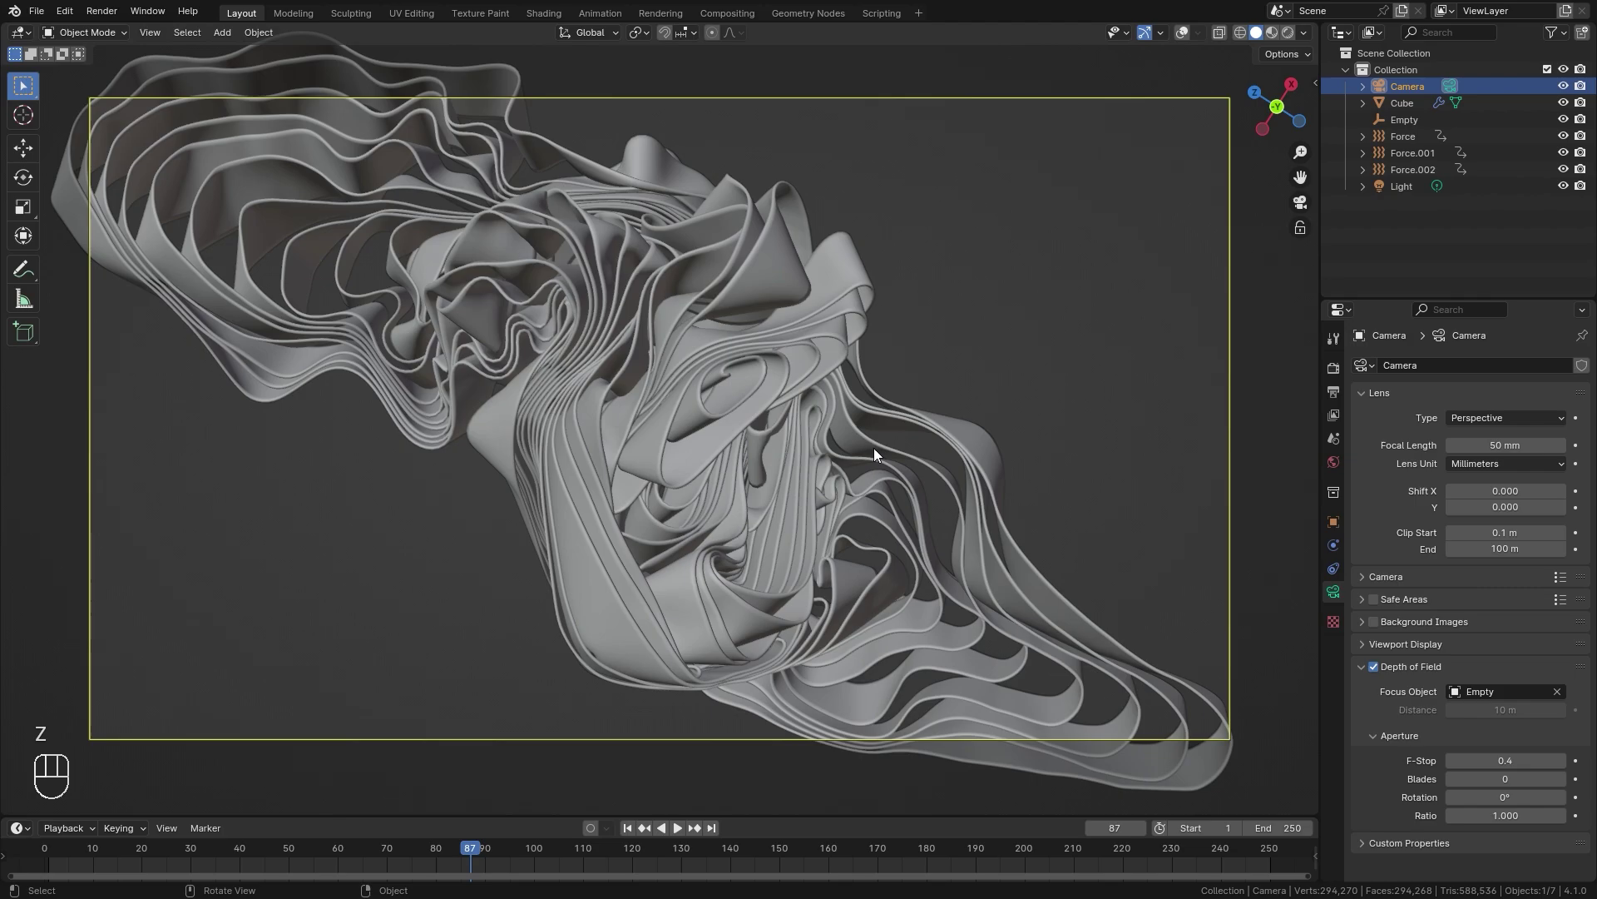